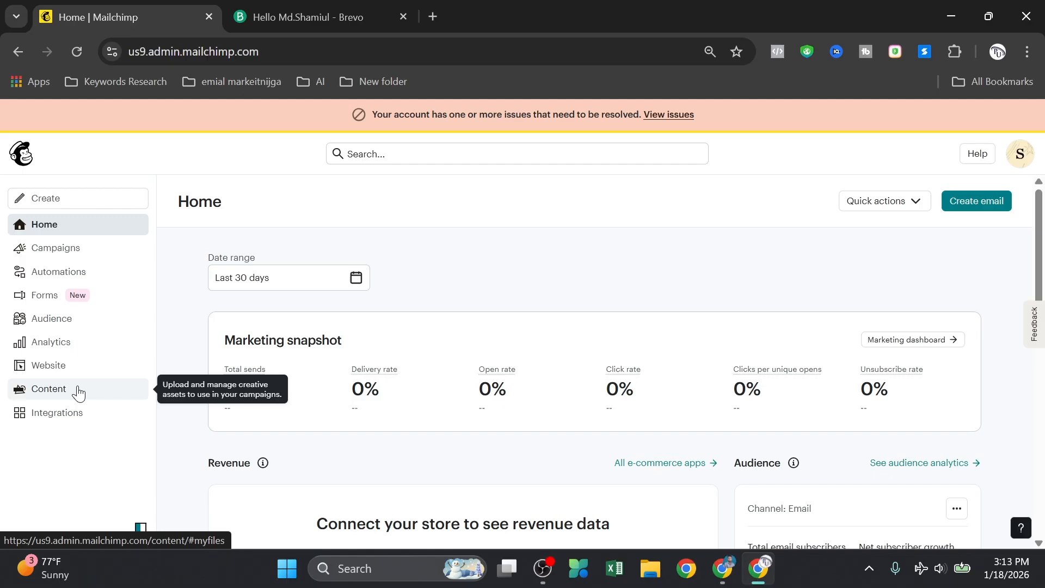
Step: Go to the saved Email templates list under Content and start a new template
left_click(79, 390)
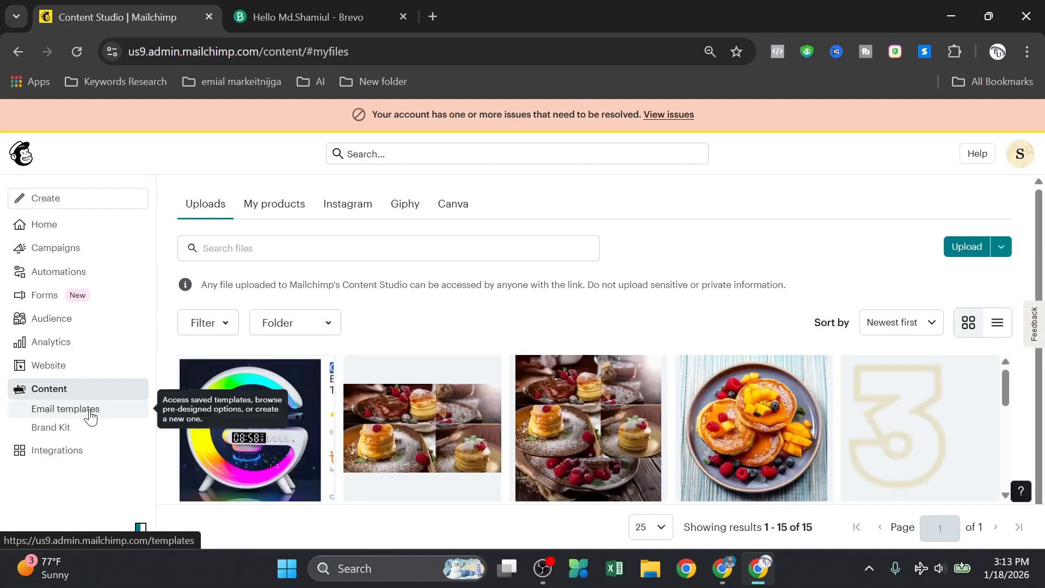
left_click(90, 417)
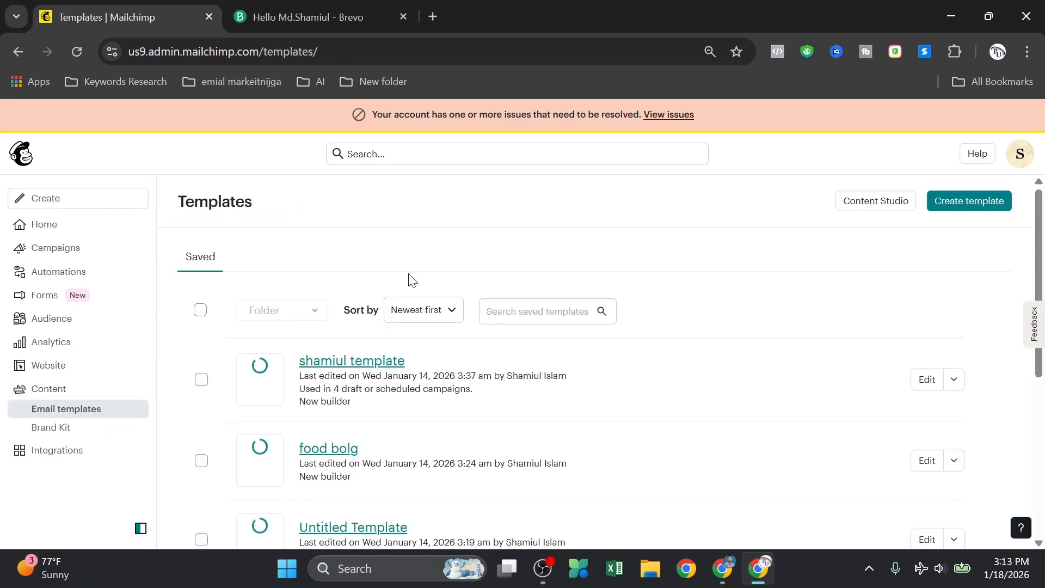
left_click(974, 205)
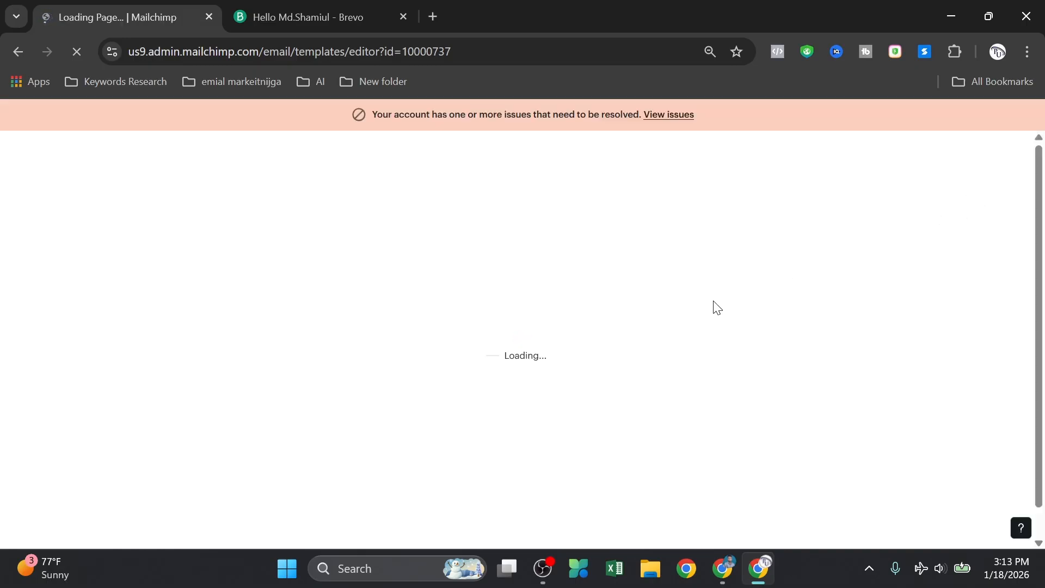
Step: Show Brevo's Marketing > Templates list, then return to Mailchimp's template picker
left_click(284, 7)
left_click(70, 238)
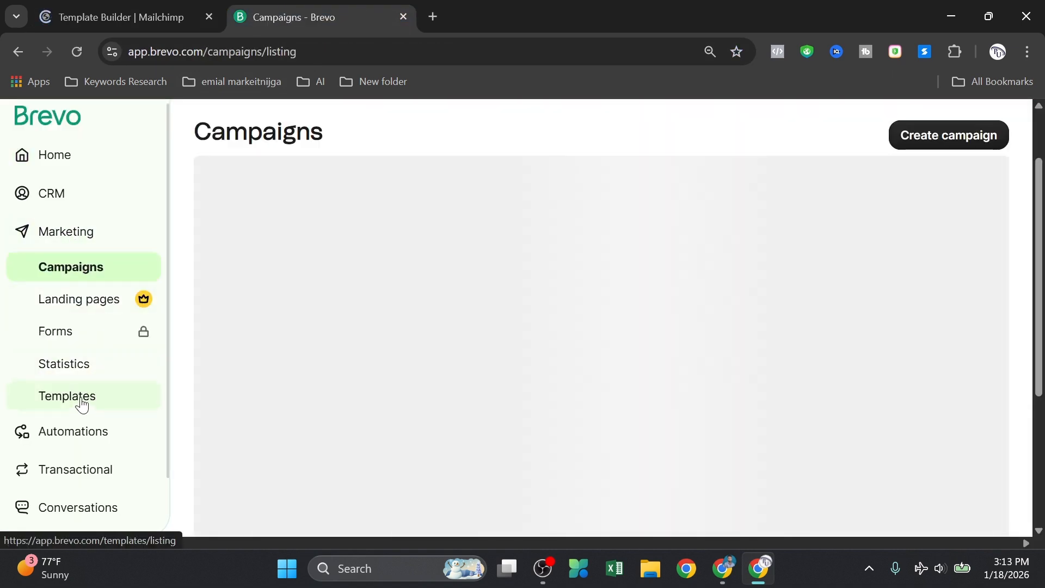
left_click(83, 400)
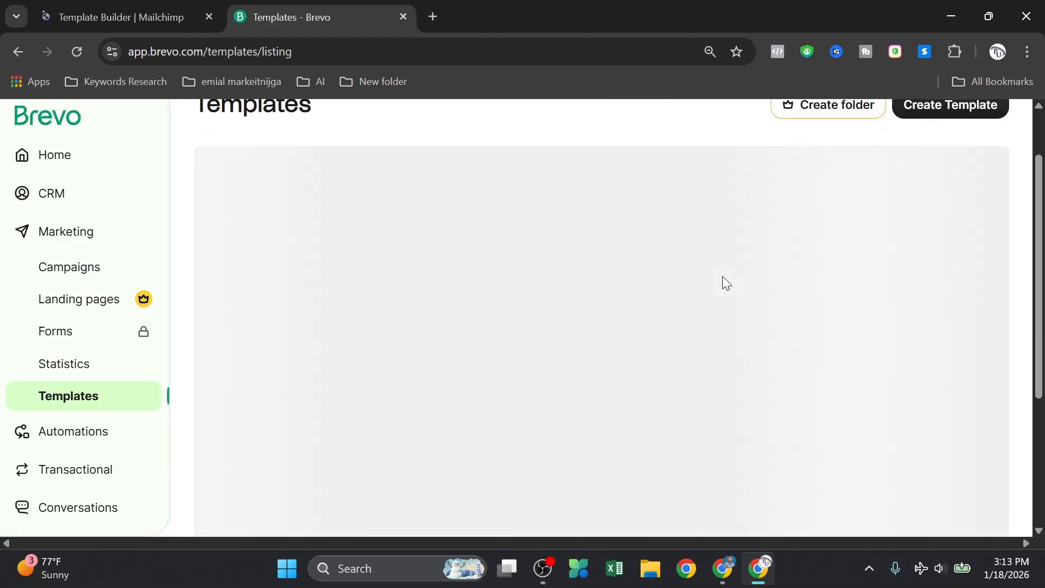
left_click(143, 10)
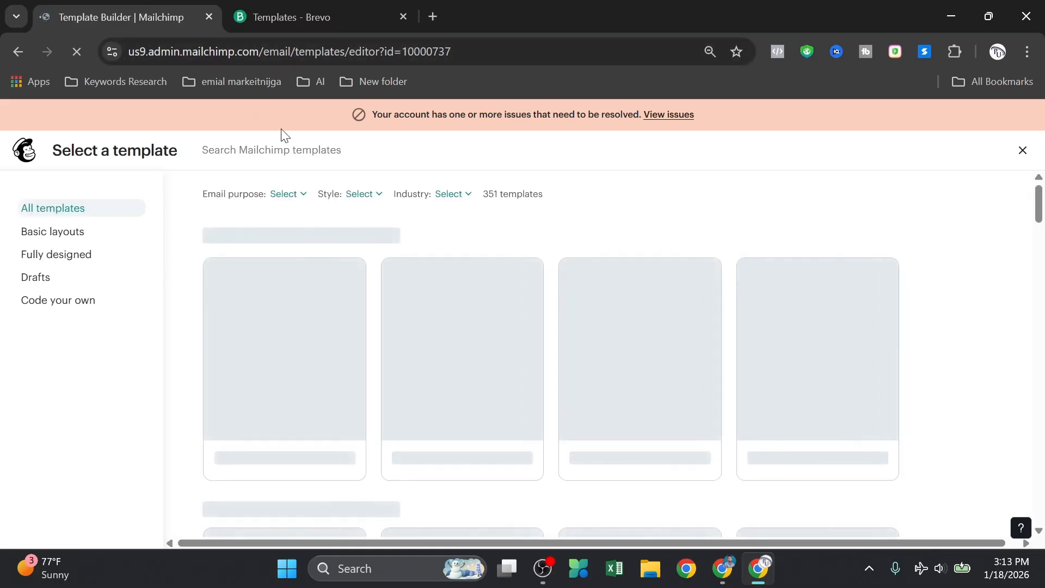
left_click(329, 10)
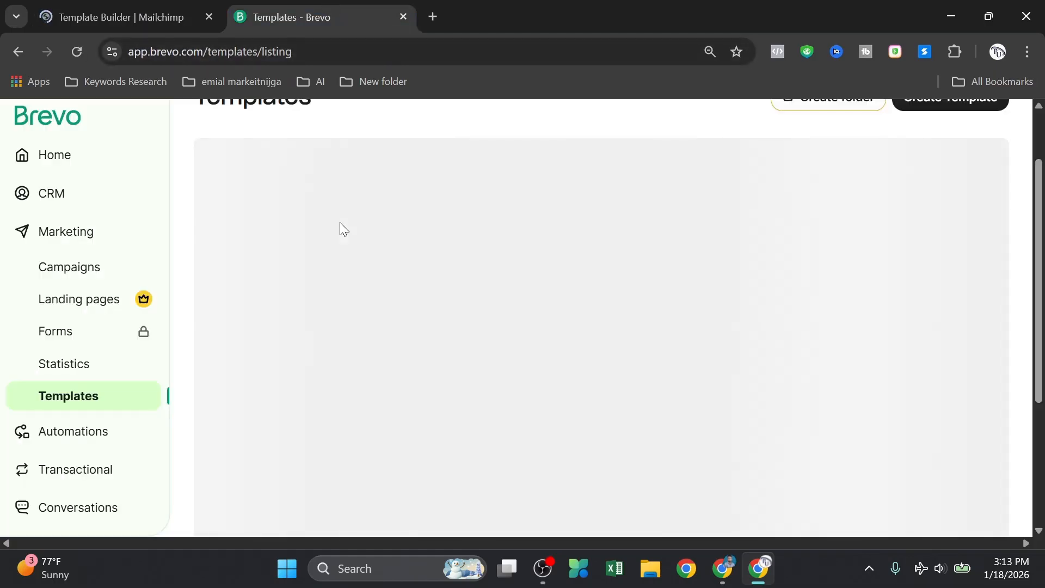
key("ctrl+Tab")
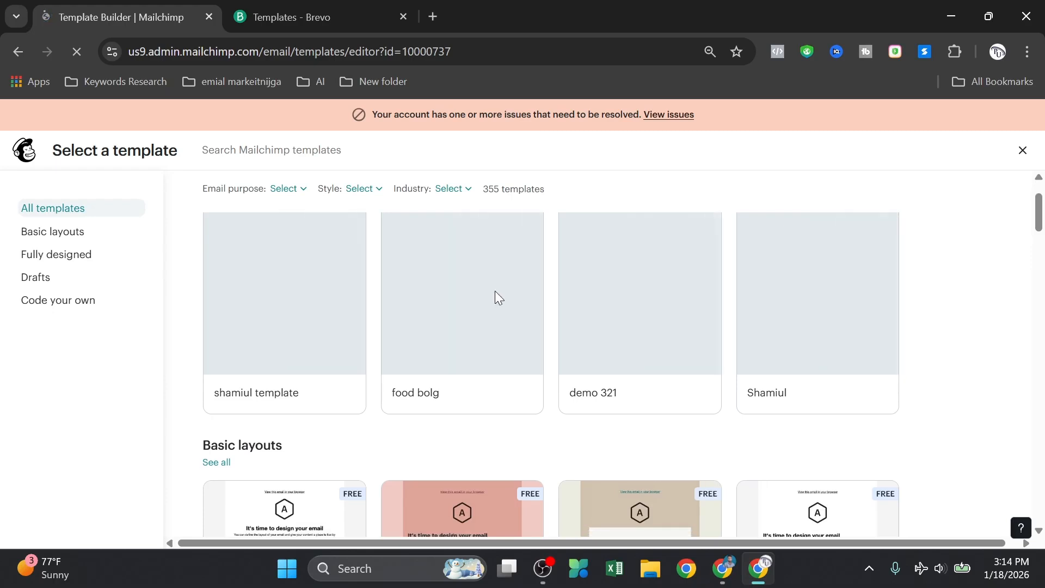
Step: Browse the template gallery and expand the full Basic layouts list with See all
scroll(390, 351, "down", 2)
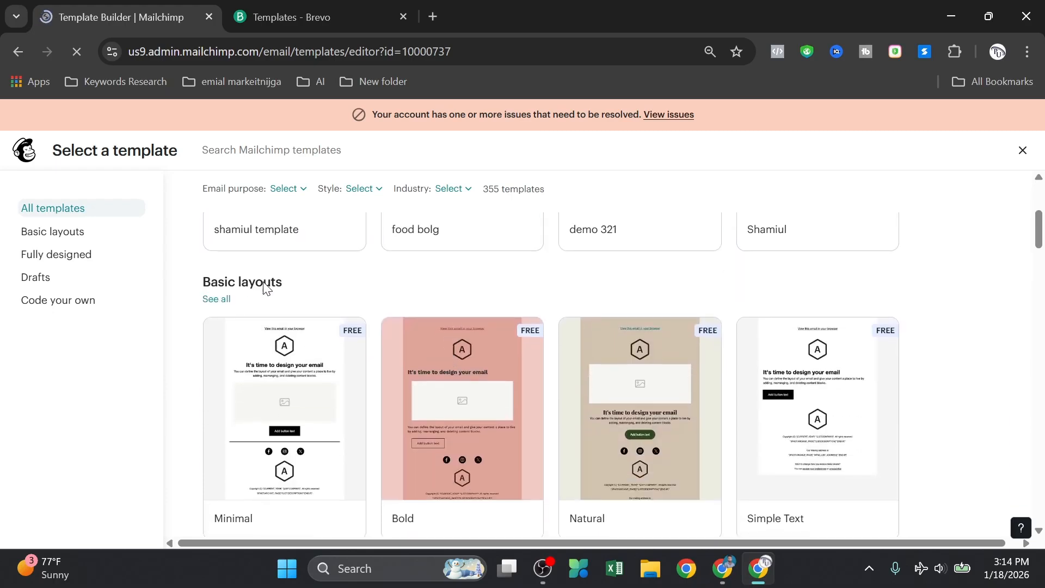
scroll(289, 389, "down", 2)
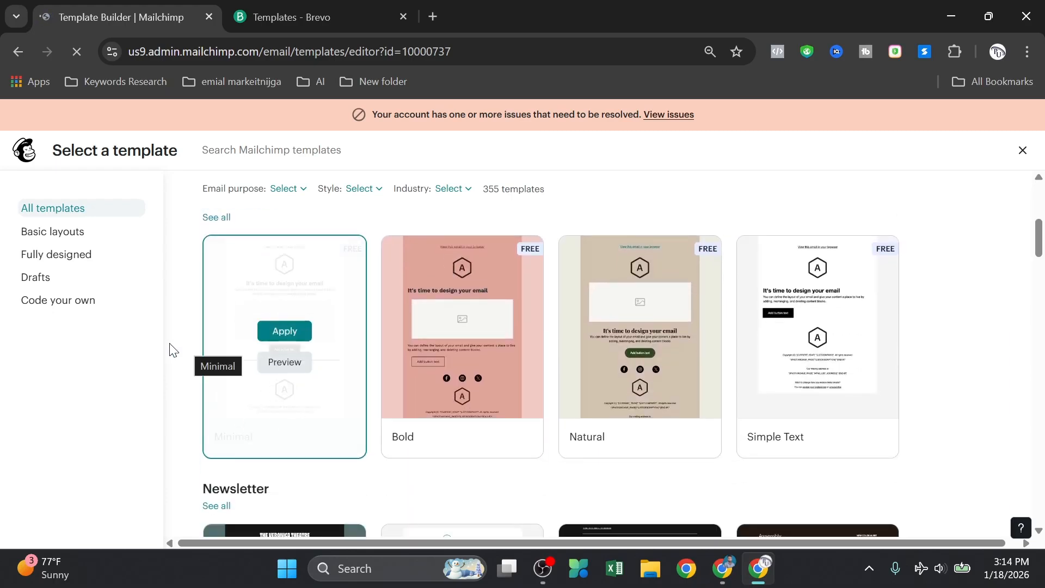
mouse_move(293, 364)
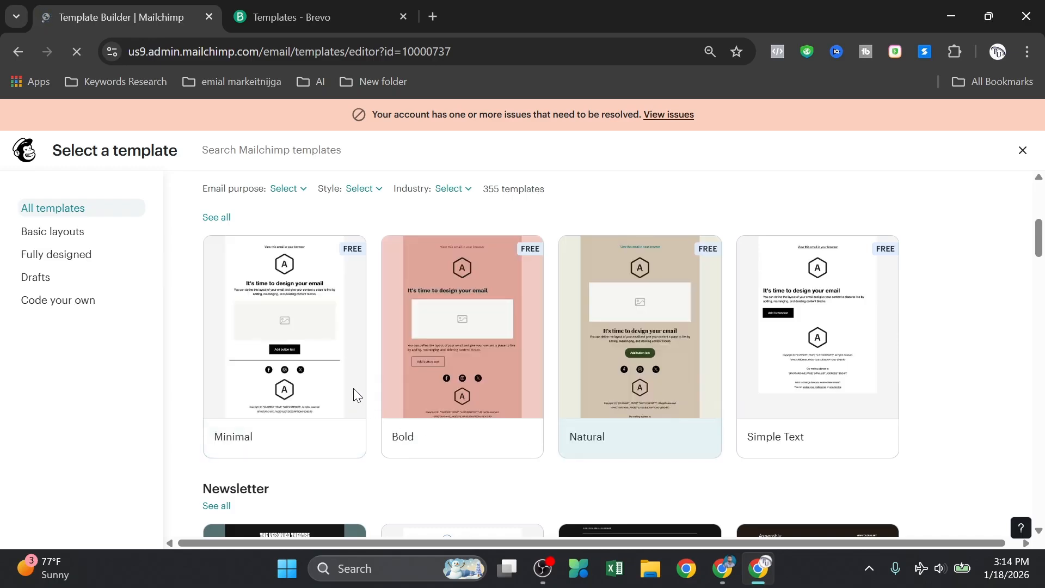
scroll(730, 365, "down", 3)
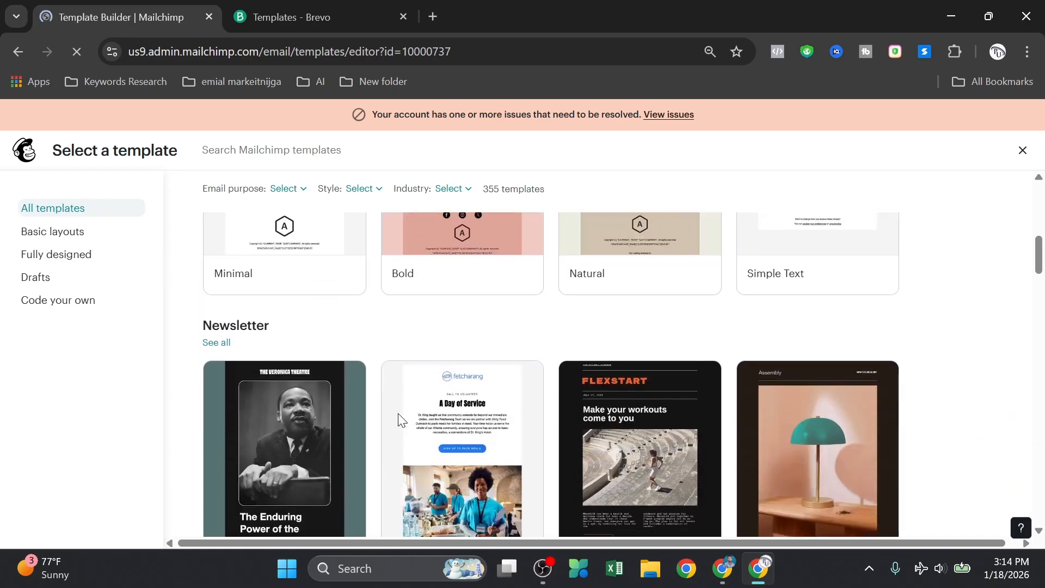
scroll(388, 417, "down", 2)
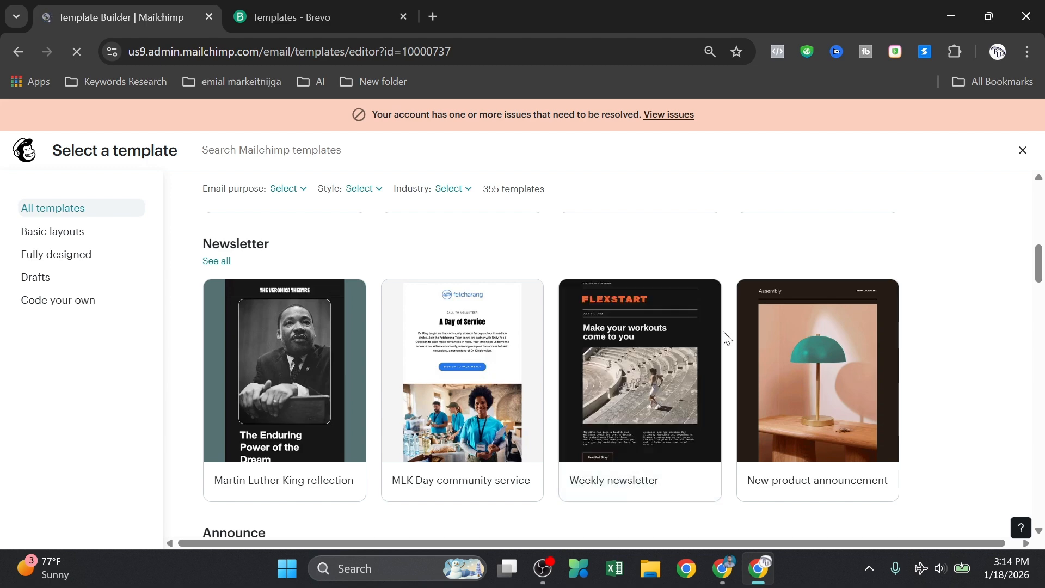
scroll(635, 354, "down", 4)
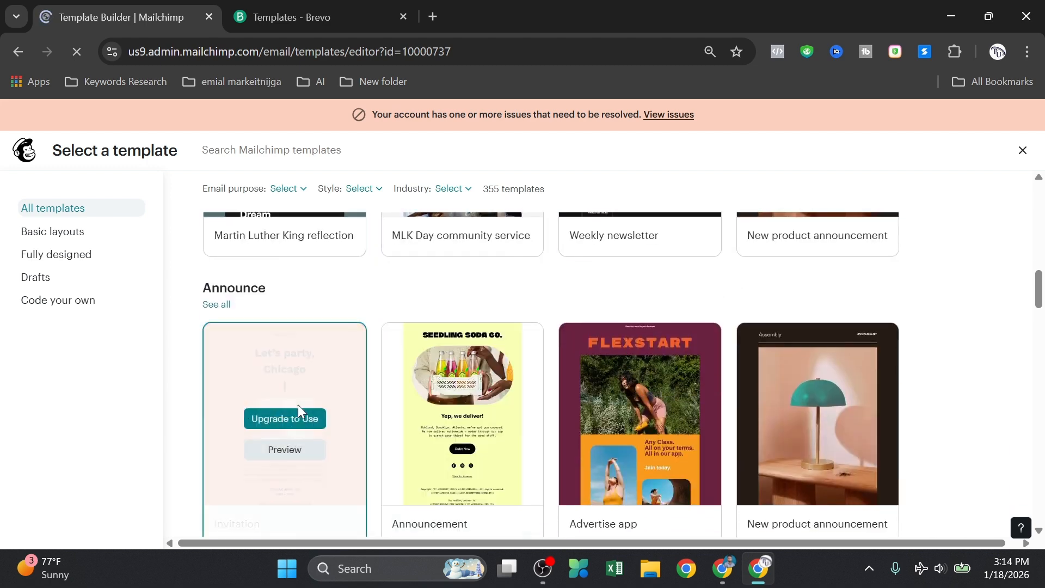
scroll(730, 374, "down", 3)
scroll(743, 372, "down", 3)
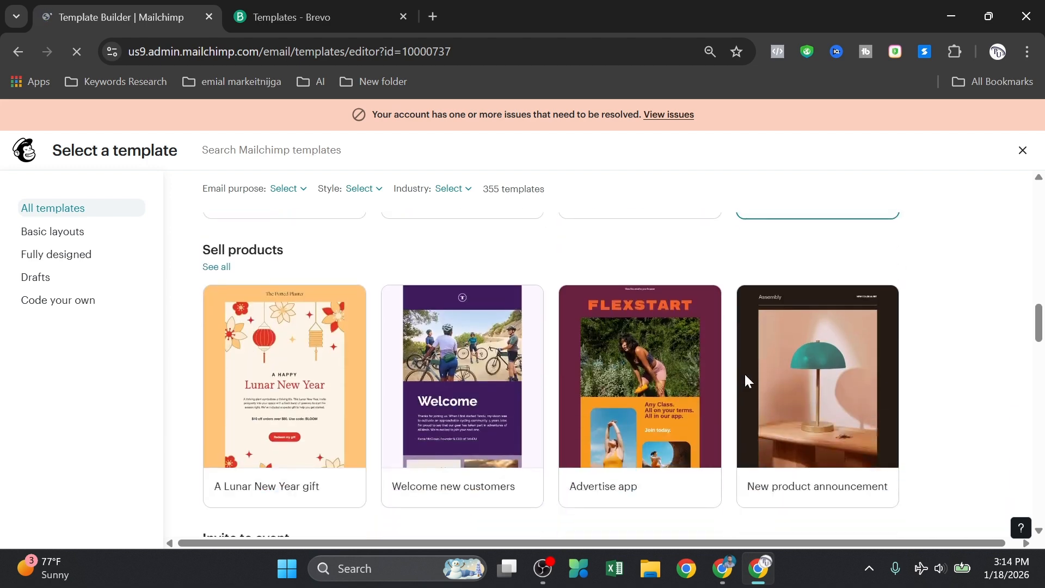
scroll(593, 395, "down", 3)
scroll(590, 394, "down", 7)
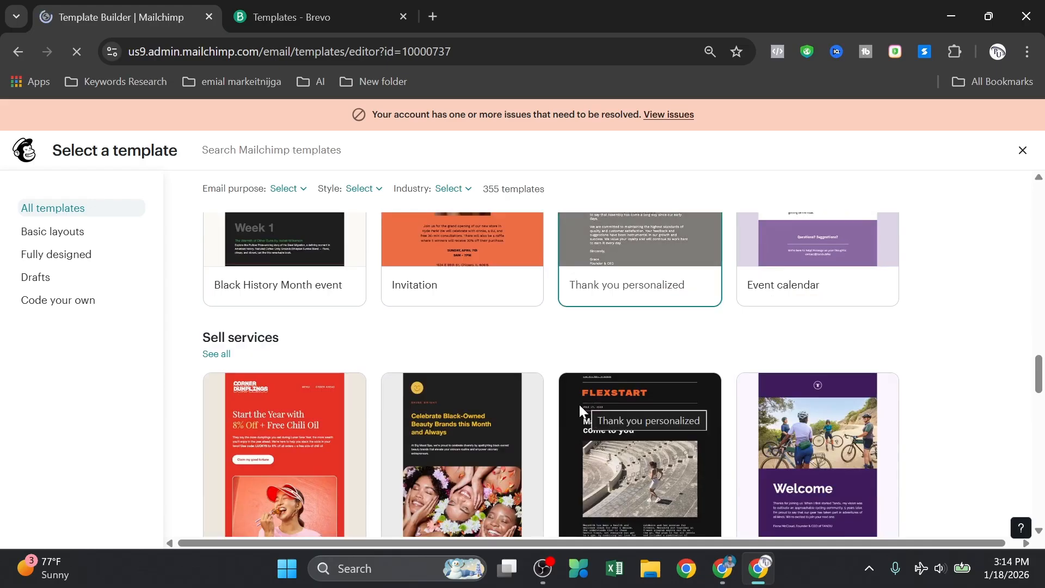
scroll(581, 412, "up", 6)
scroll(580, 410, "up", 15)
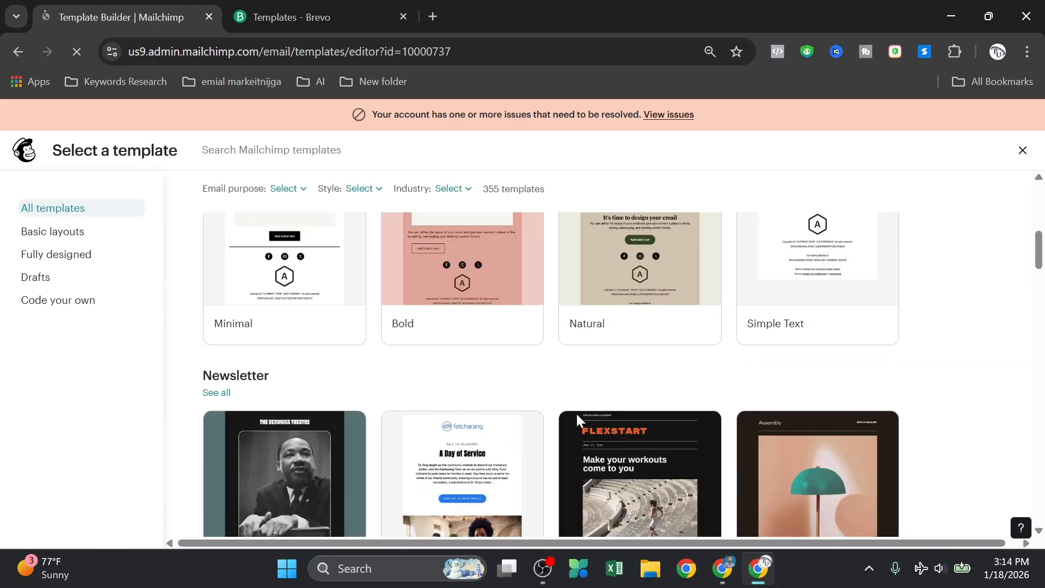
scroll(566, 395, "up", 2)
scroll(528, 389, "down", 2)
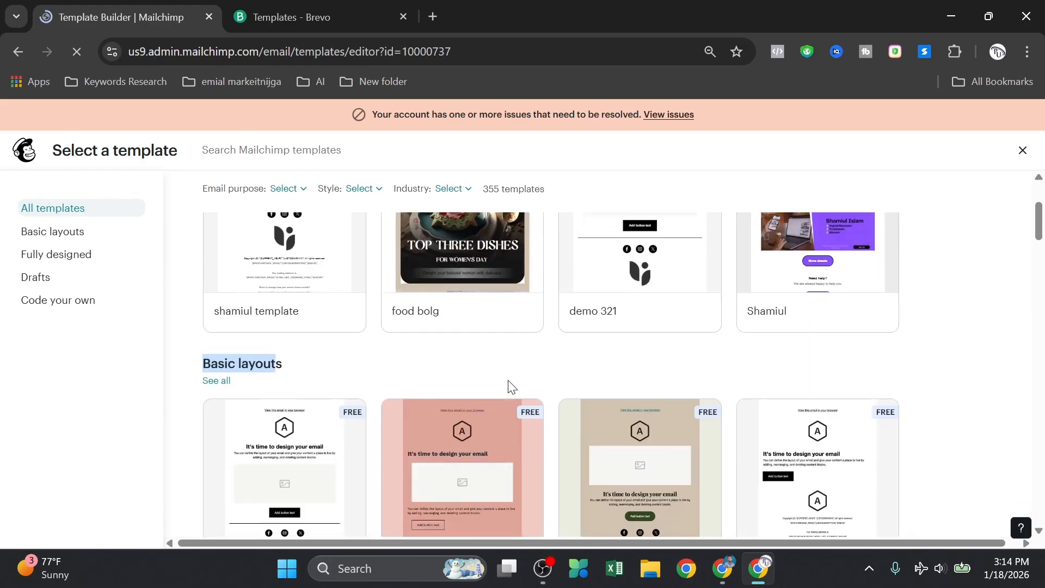
scroll(464, 325, "down", 3)
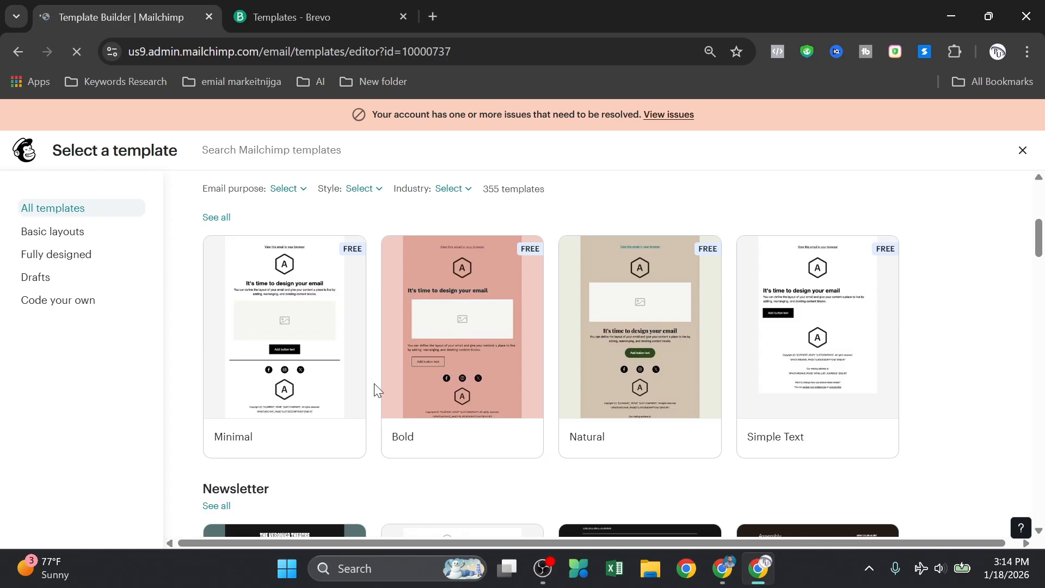
scroll(313, 419, "up", 1)
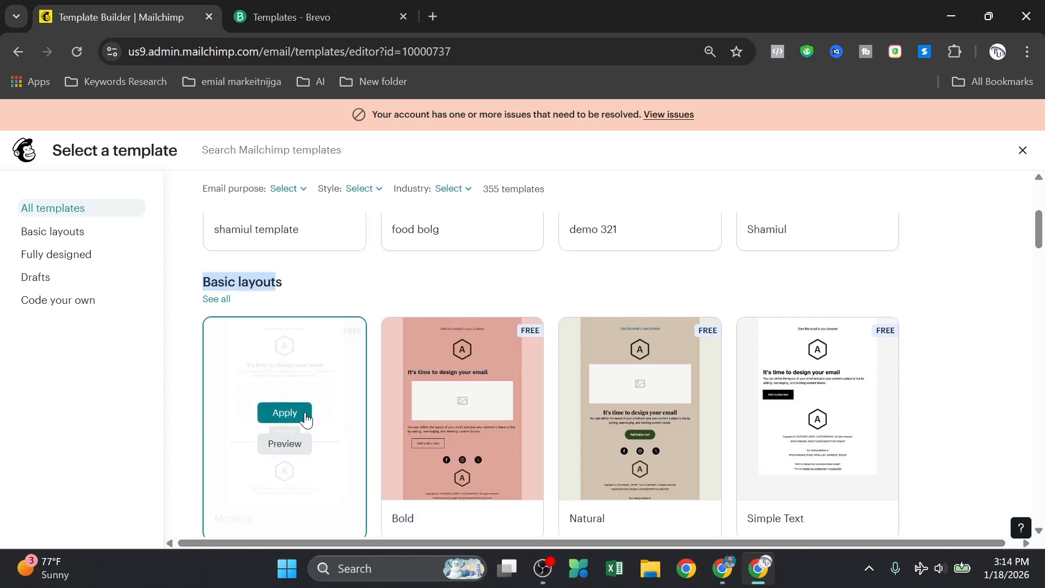
left_click(181, 319)
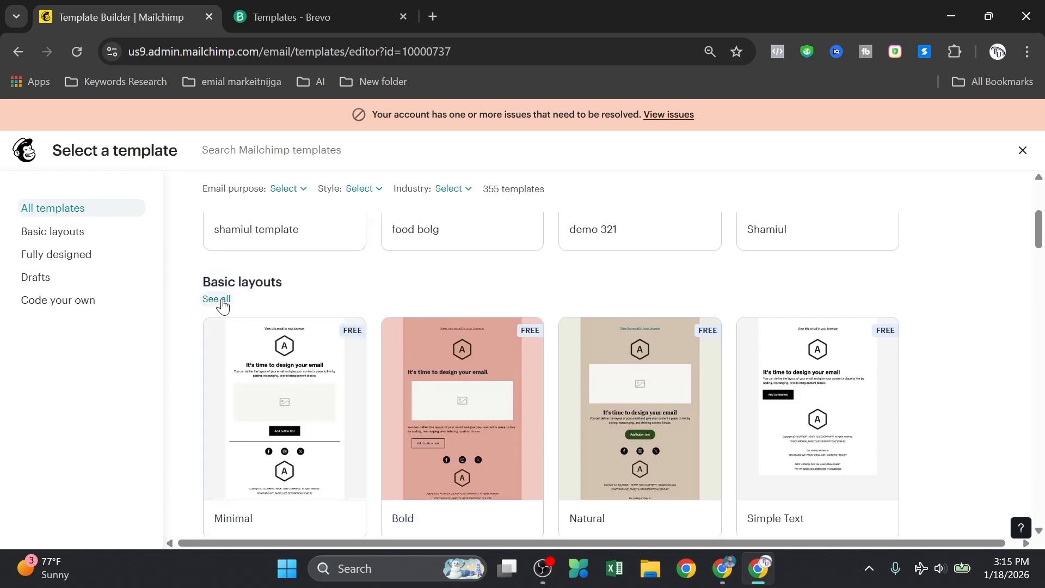
left_click(222, 301)
Step: Apply the free Minimal basic layout to the new template
scroll(241, 329, "down", 3)
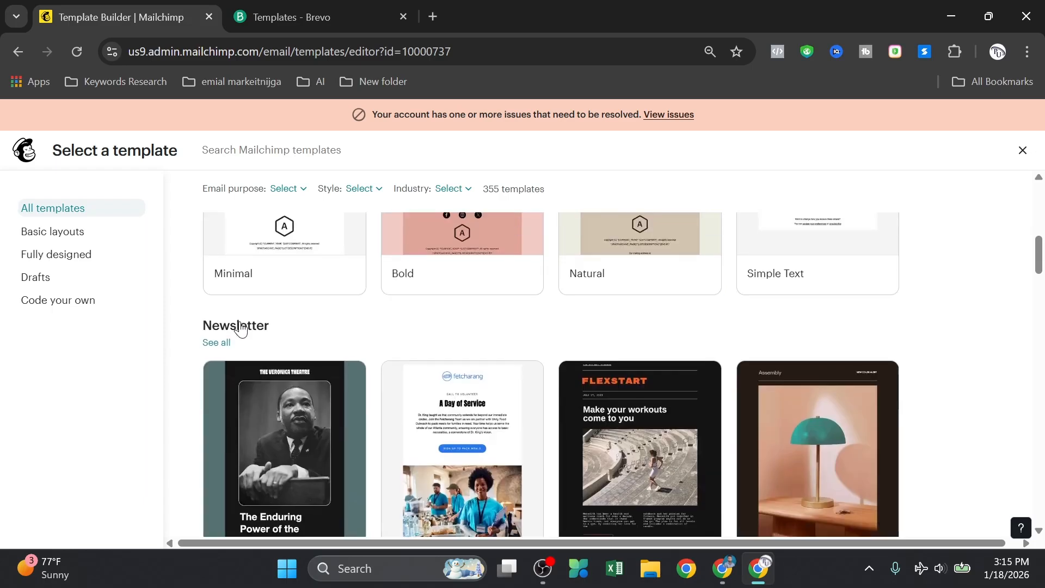
scroll(567, 333, "up", 2)
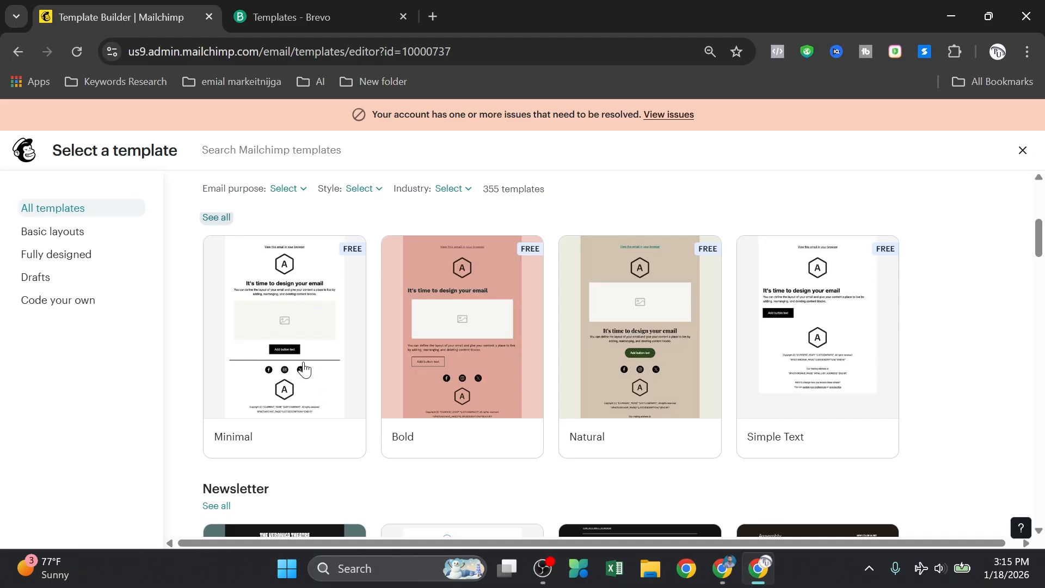
scroll(273, 366, "up", 5)
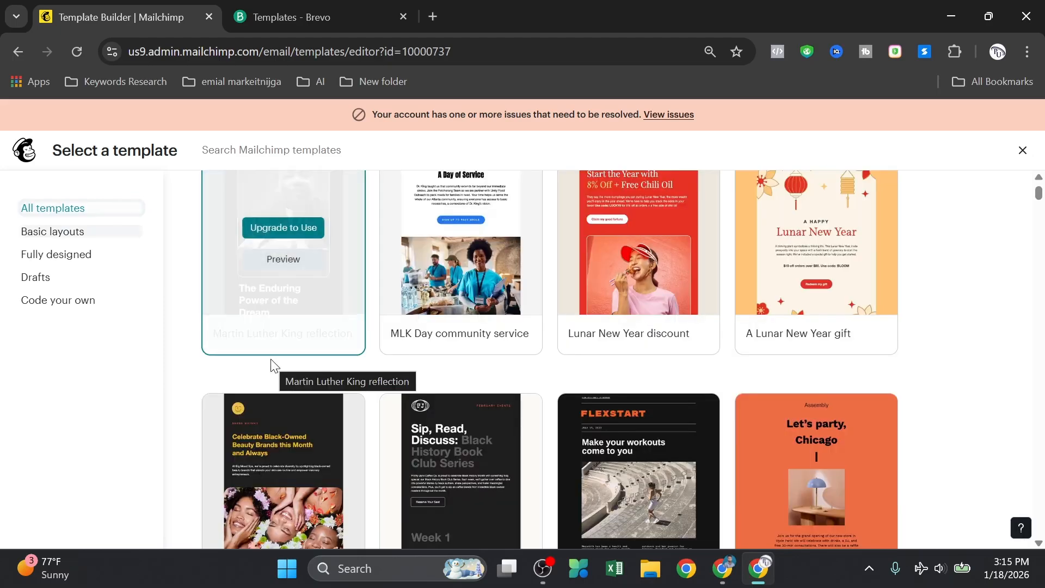
scroll(289, 360, "down", 5)
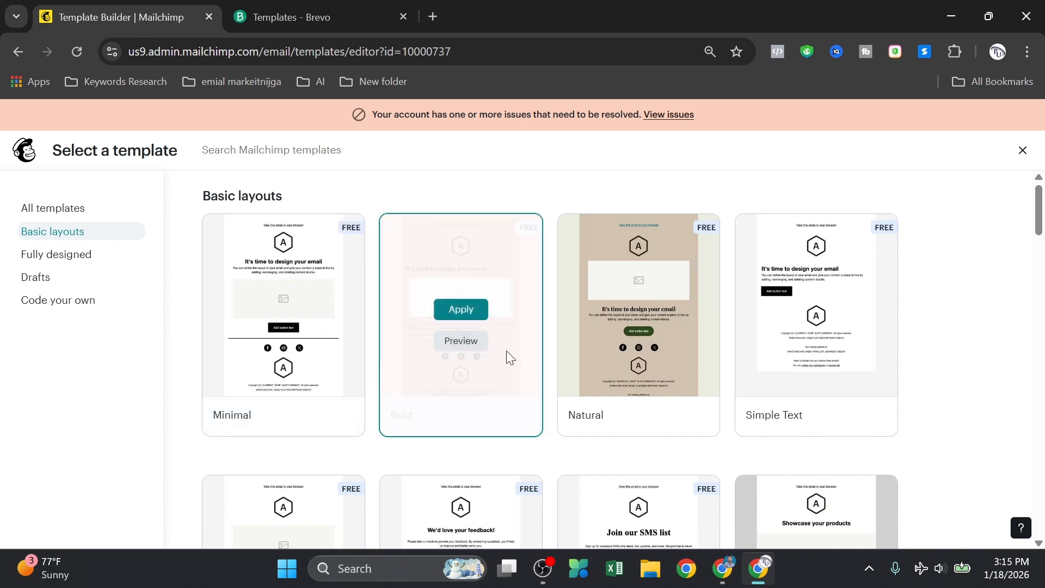
scroll(439, 423, "down", 8)
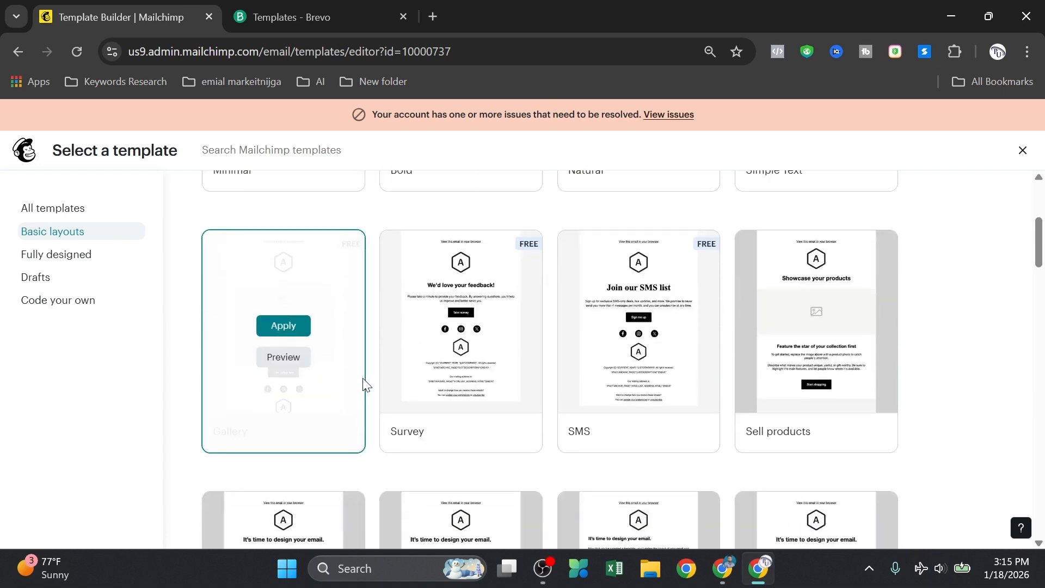
scroll(630, 362, "down", 6)
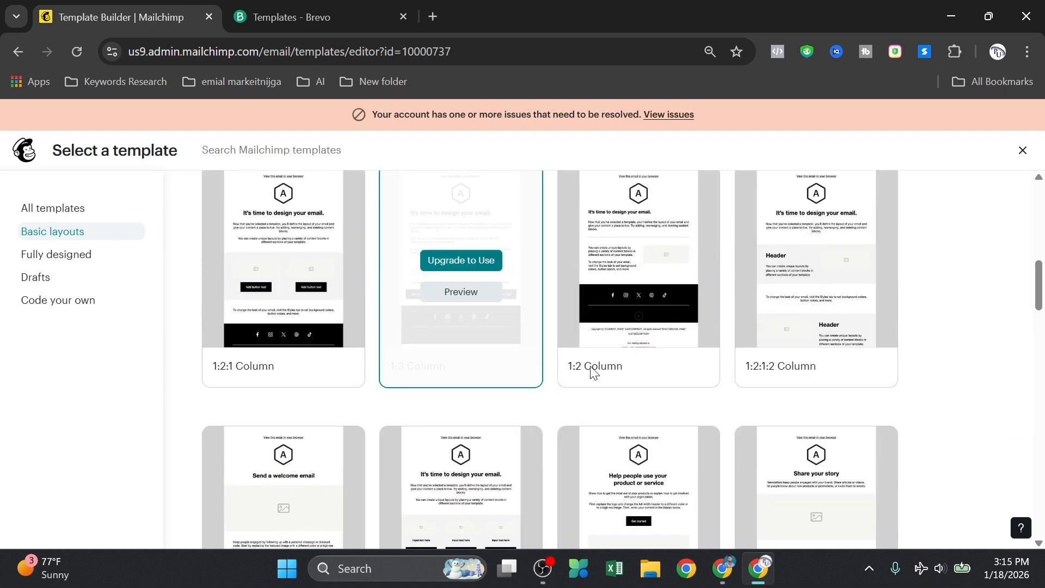
scroll(679, 332, "down", 3)
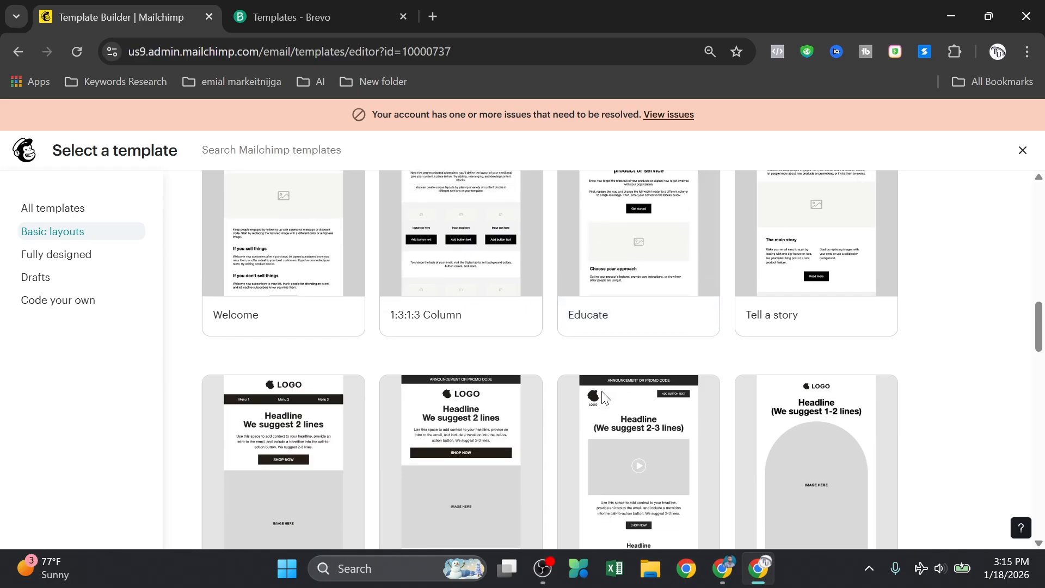
scroll(580, 406, "up", 12)
scroll(580, 406, "up", 2)
mouse_move(380, 427)
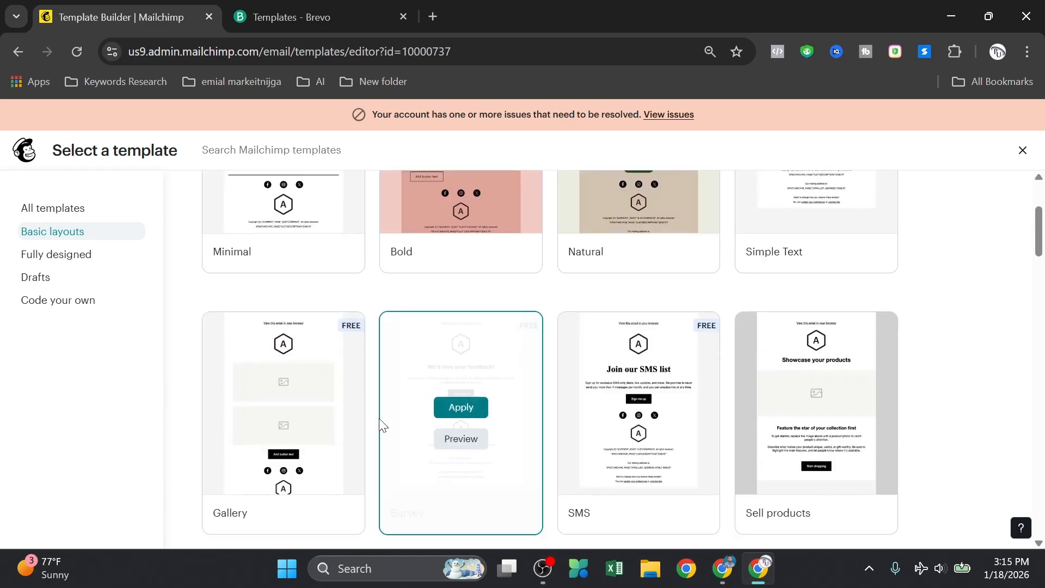
scroll(463, 430, "up", 3)
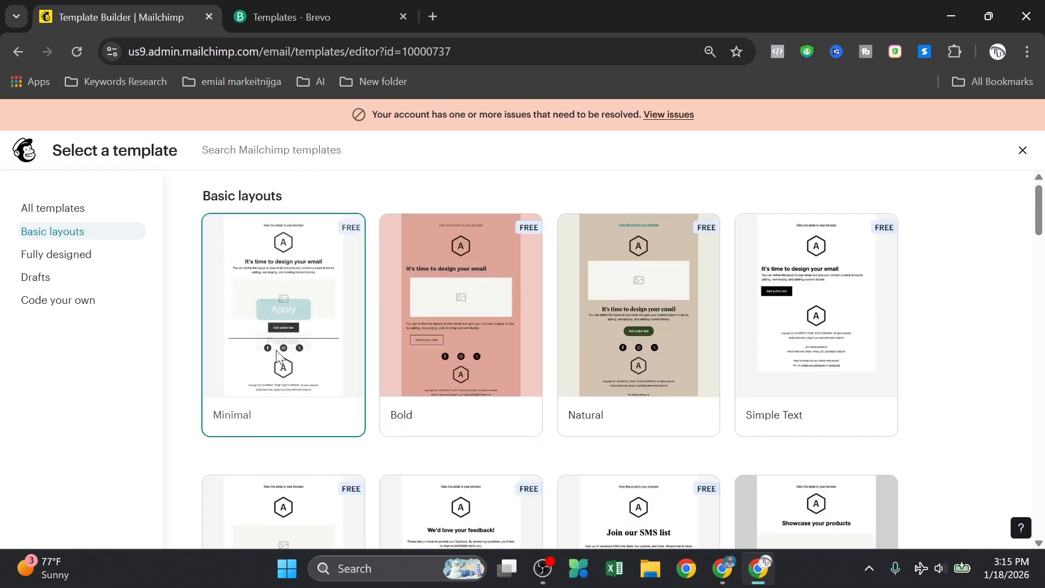
left_click(289, 313)
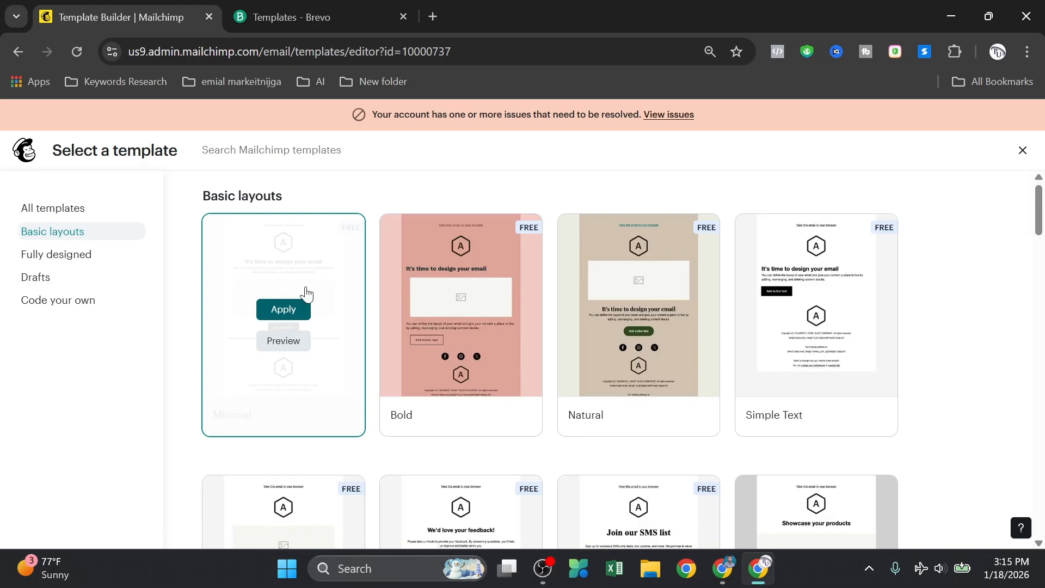
Step: Save the template as 'demo email' and wait for its Minimal-layout editor to load
left_click(430, 335)
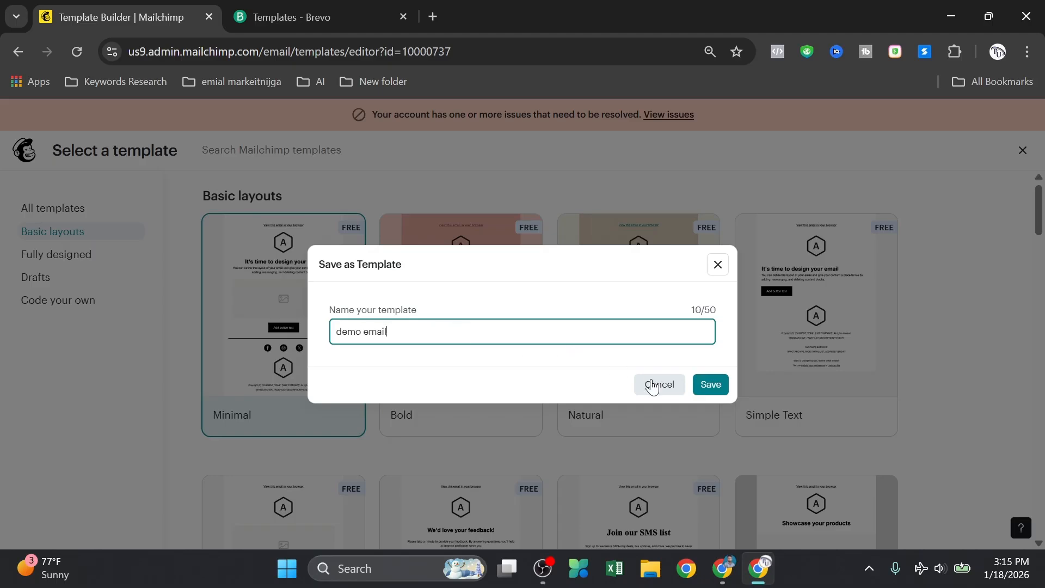
left_click(717, 391)
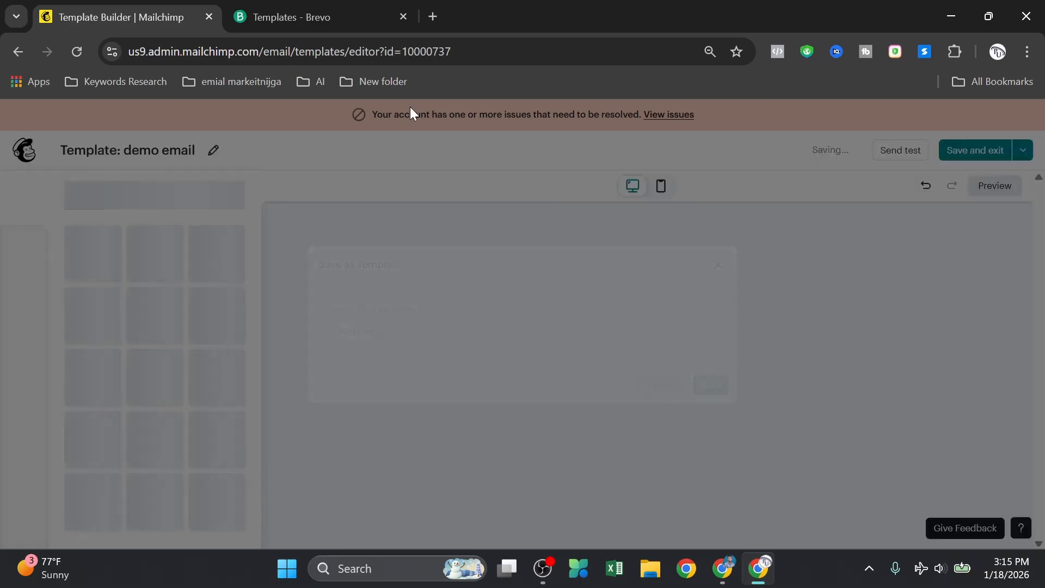
left_click(309, 6)
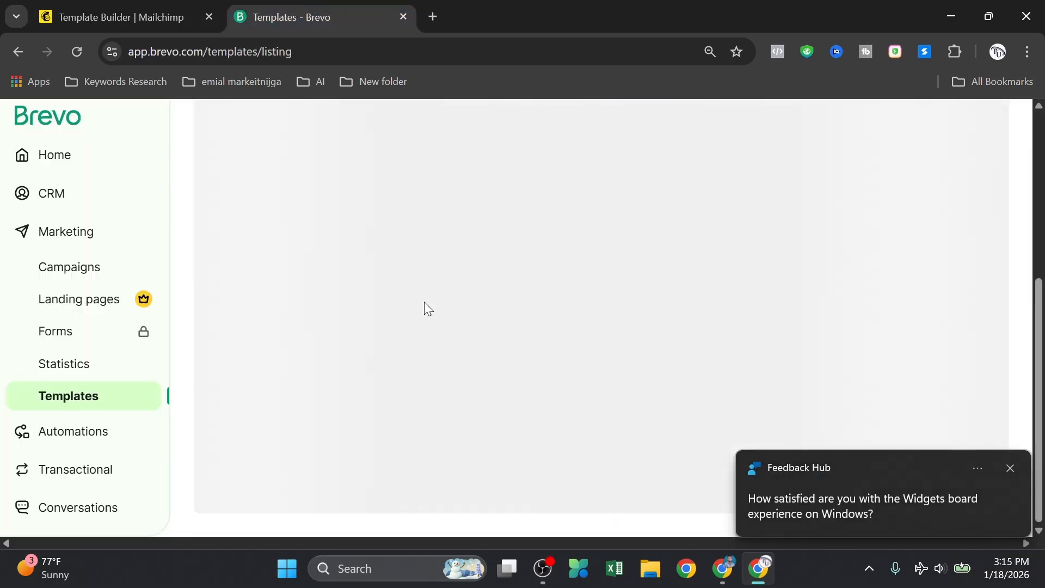
left_click(82, 8)
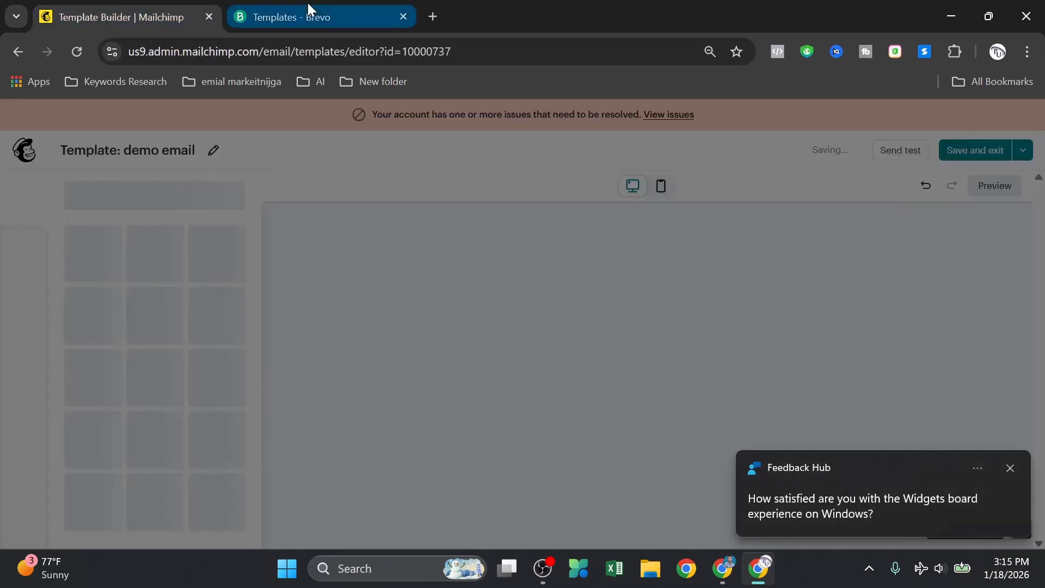
left_click(308, 5)
left_click(115, 14)
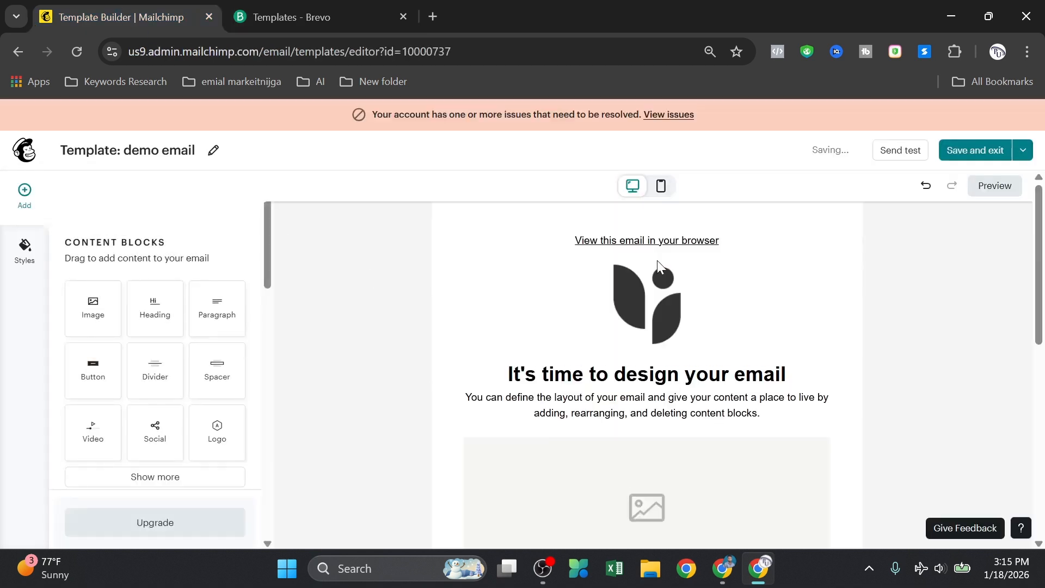
Step: Select the email's logo block, scroll its settings to the Link to field, then go to Brevo
scroll(658, 260, "down", 8)
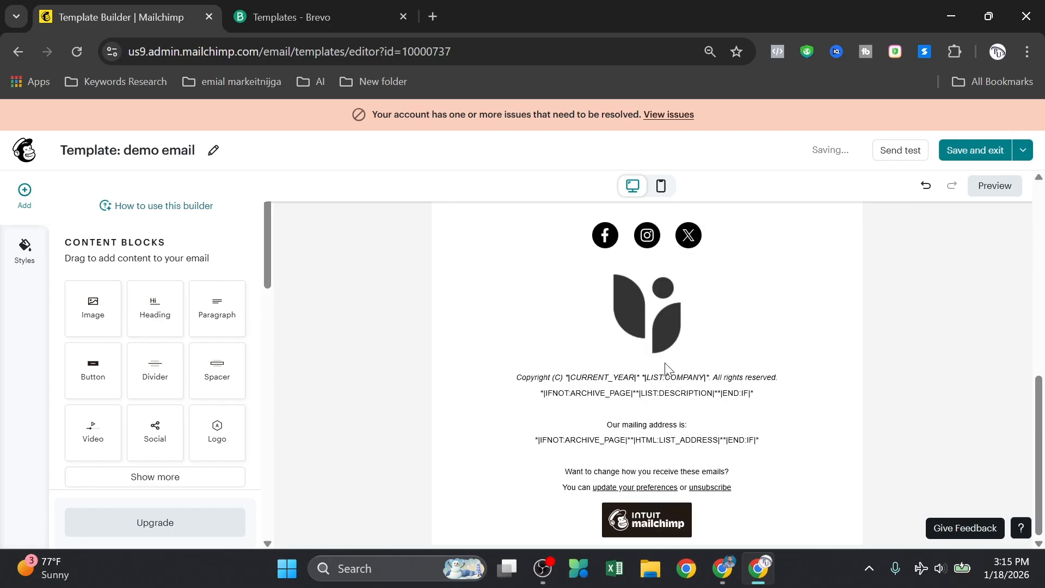
scroll(666, 364, "up", 10)
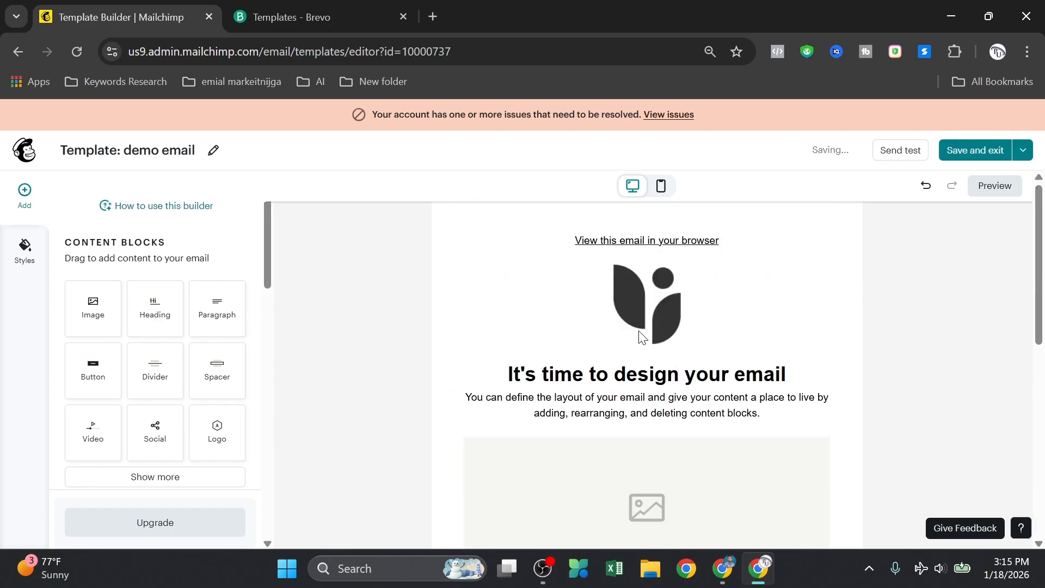
left_click(652, 308)
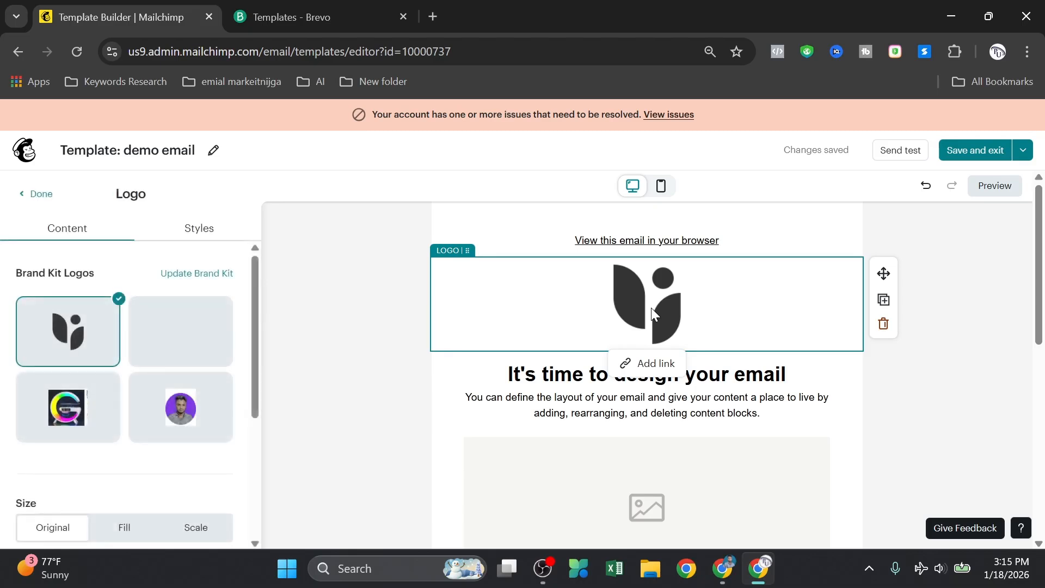
scroll(177, 403, "down", 3)
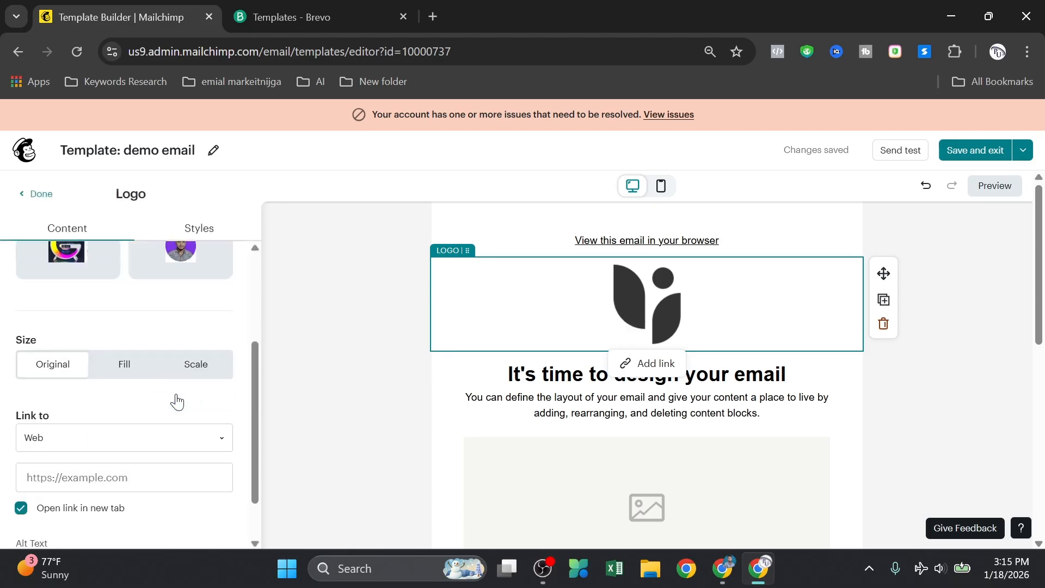
scroll(152, 427, "up", 3)
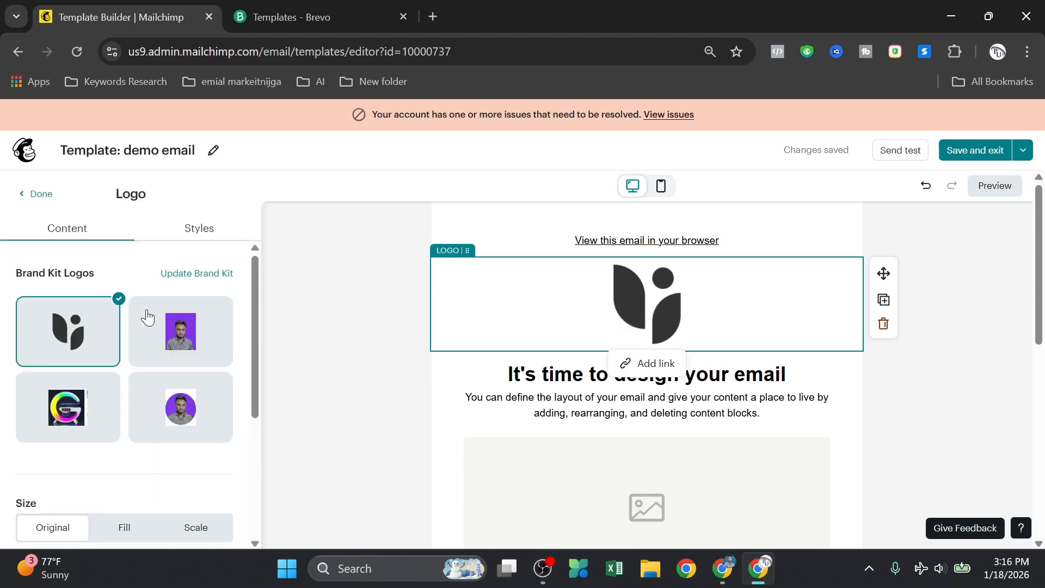
scroll(150, 312, "down", 3)
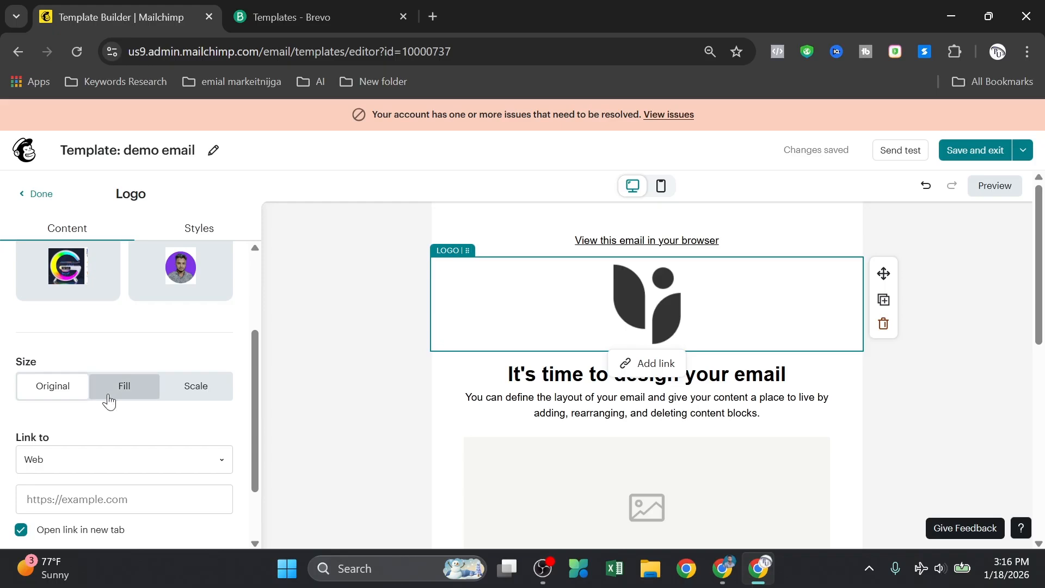
scroll(167, 394, "down", 2)
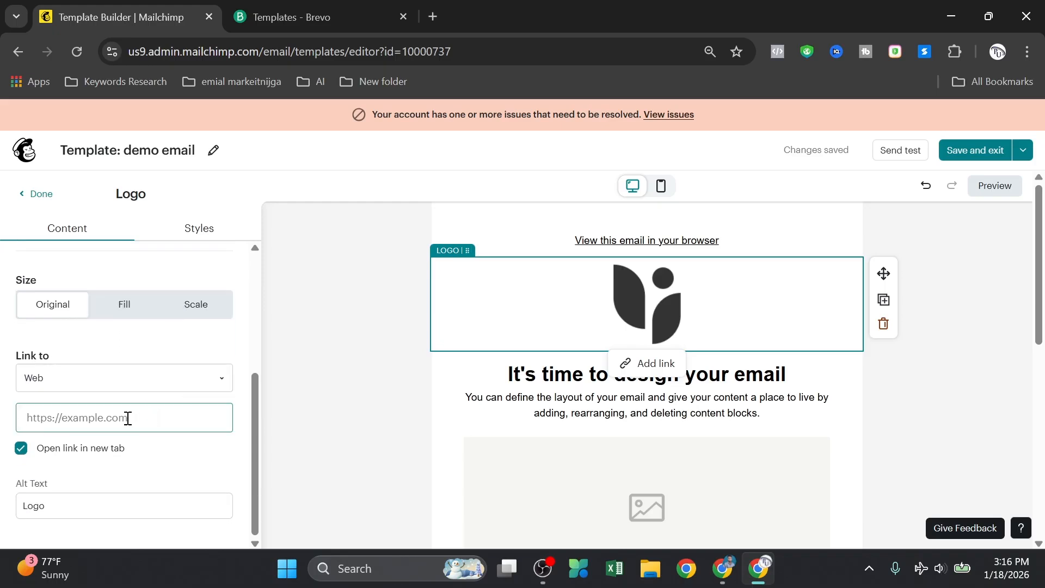
left_click(338, 18)
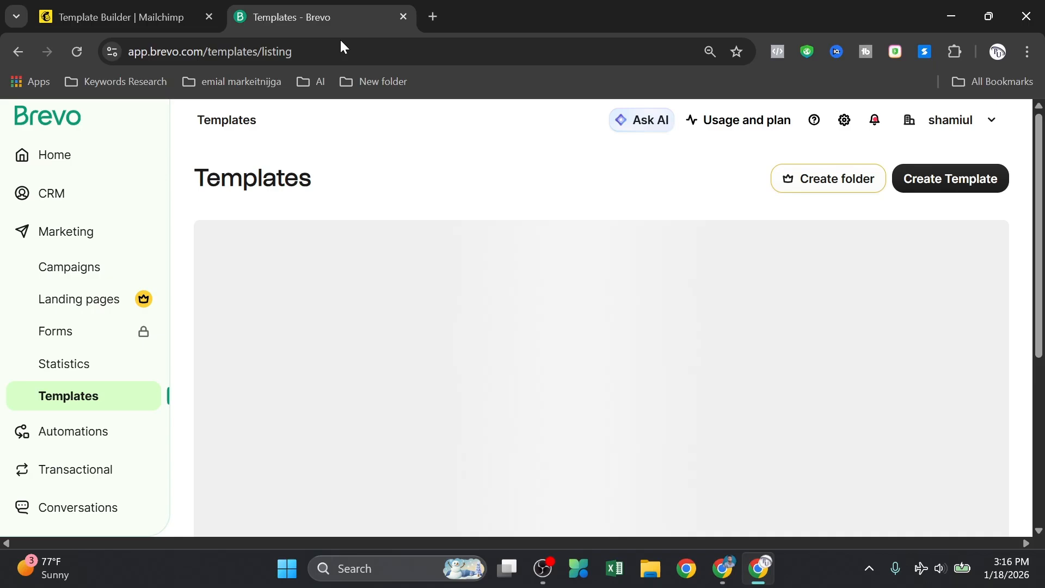
Step: Select the Brevo page's web address in the address bar
left_click(277, 50)
double_click(277, 50)
double_click(277, 51)
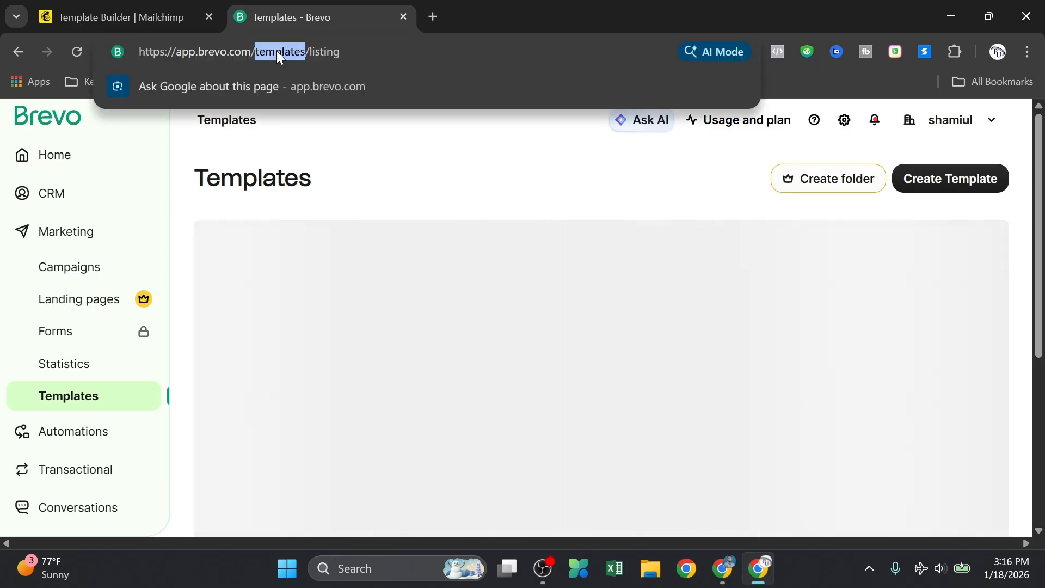
triple_click(276, 51)
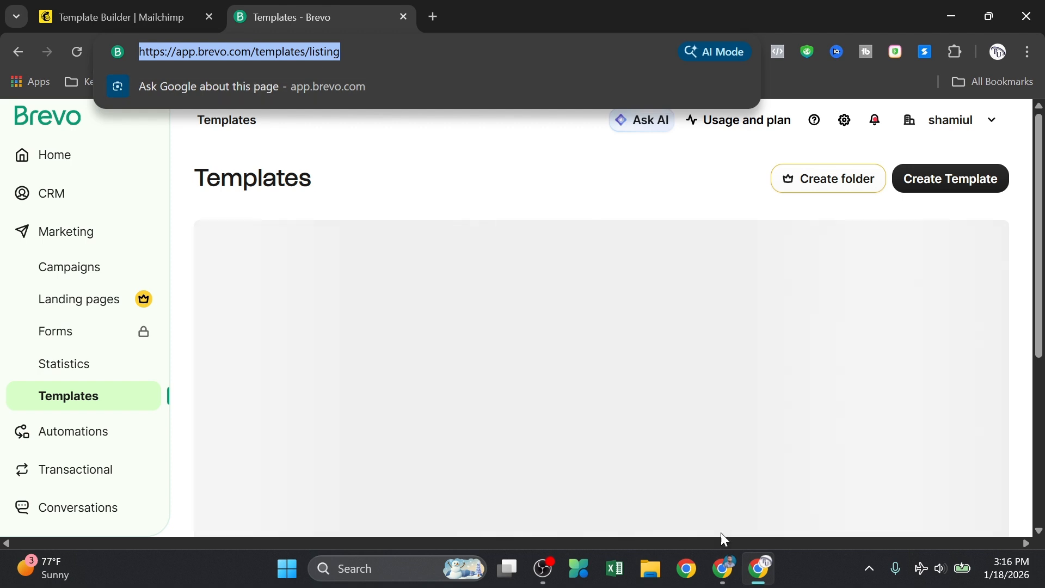
Step: In another Chrome profile, open your Facebook profile page and copy its web address
left_click(696, 573)
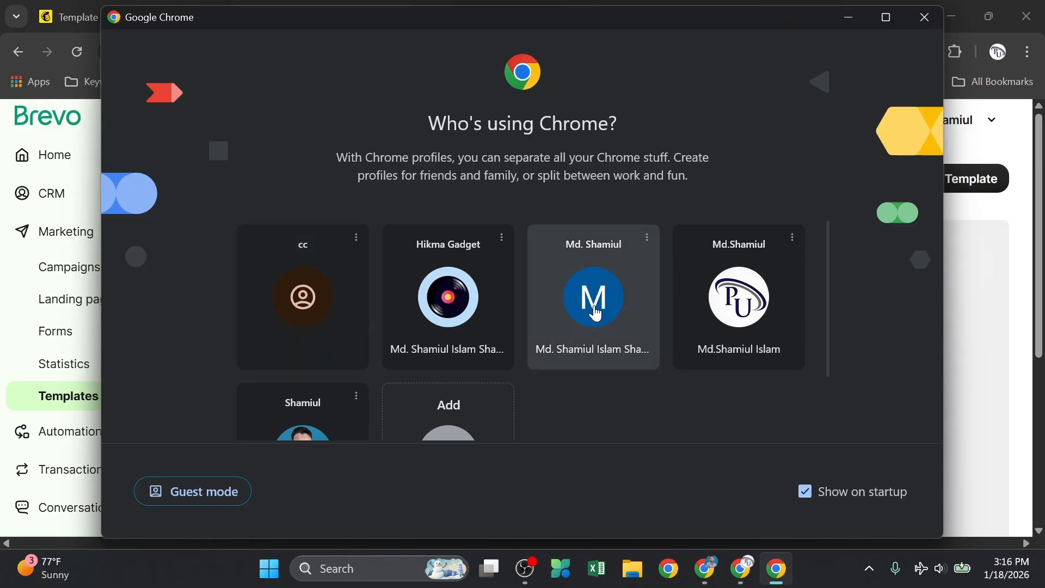
left_click(596, 315)
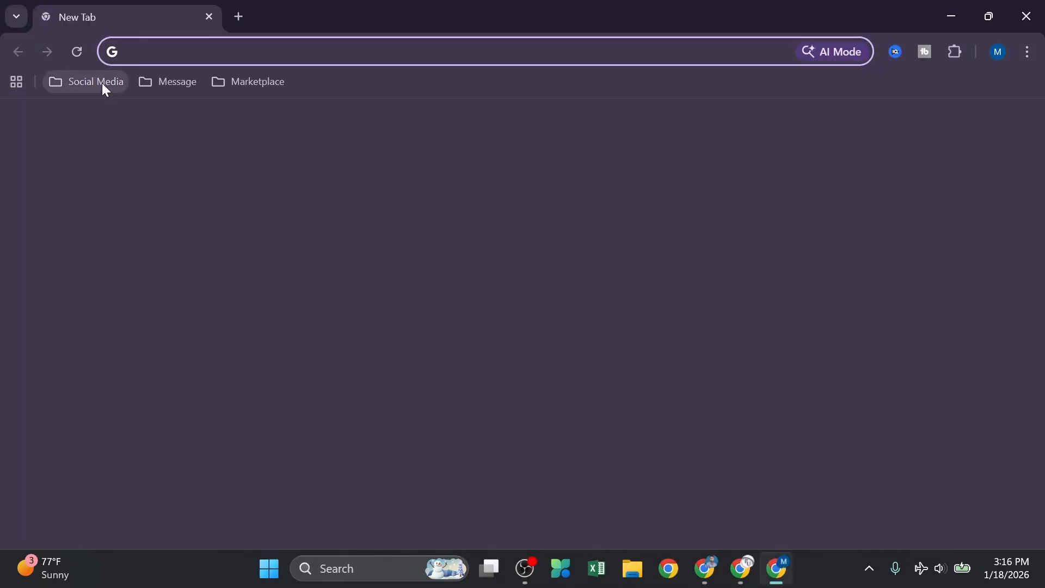
left_click(102, 83)
left_click(116, 136)
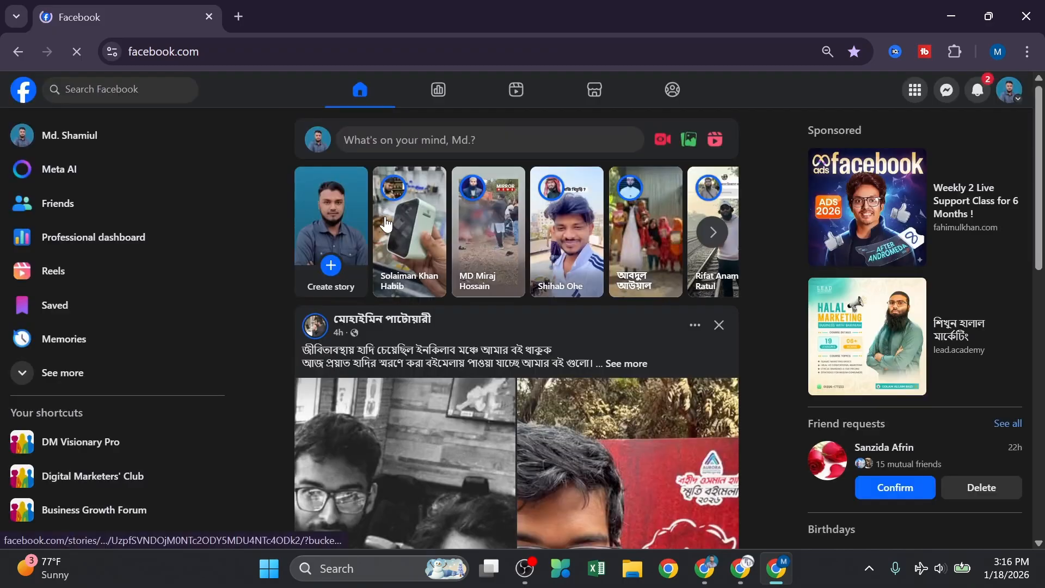
left_click(325, 151)
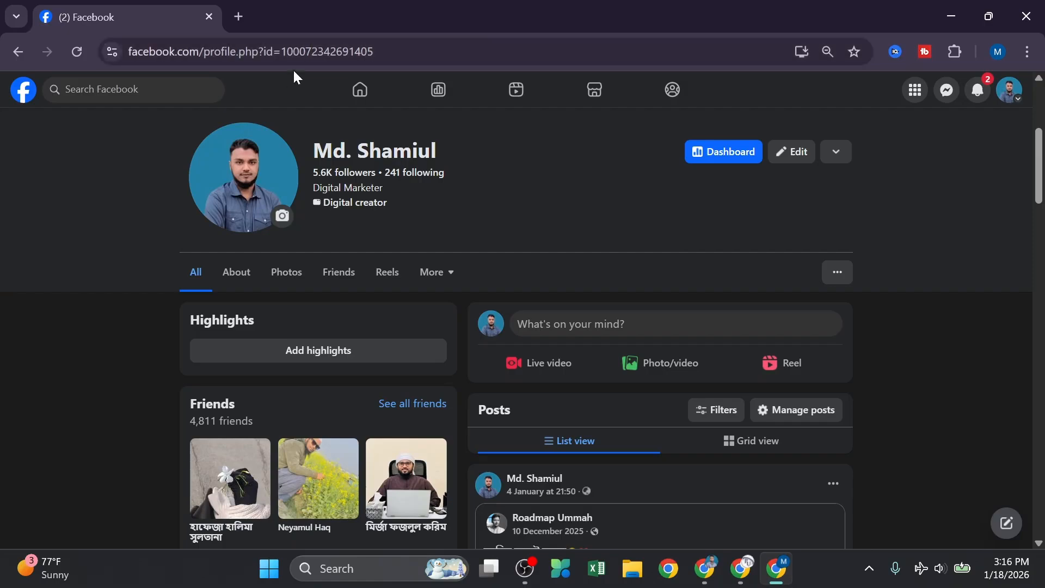
left_click(297, 51)
key("ctrl+c")
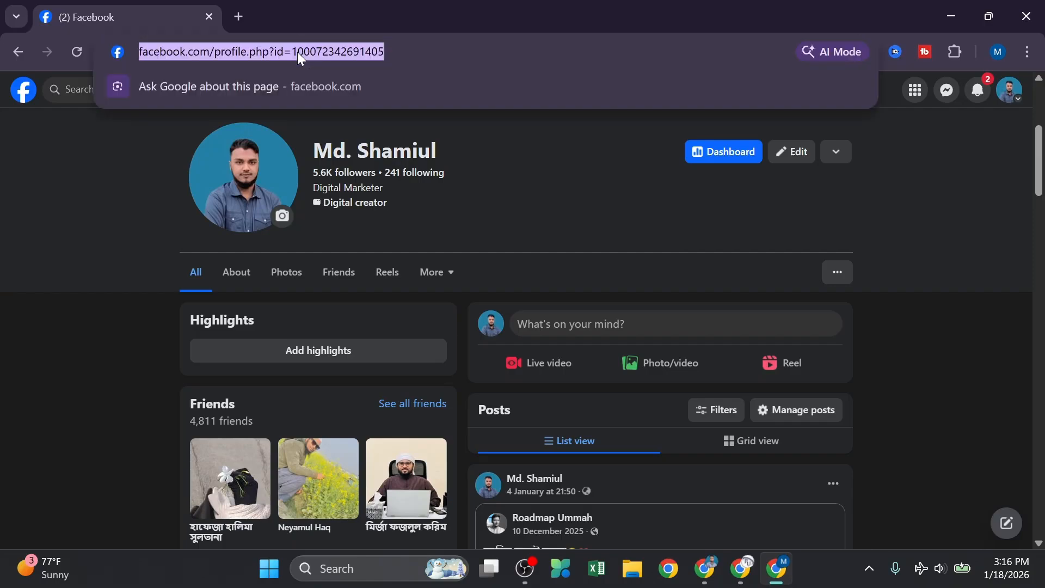
left_click(750, 573)
Step: Paste the copied Facebook profile address into the logo's Web link field
left_click(146, 18)
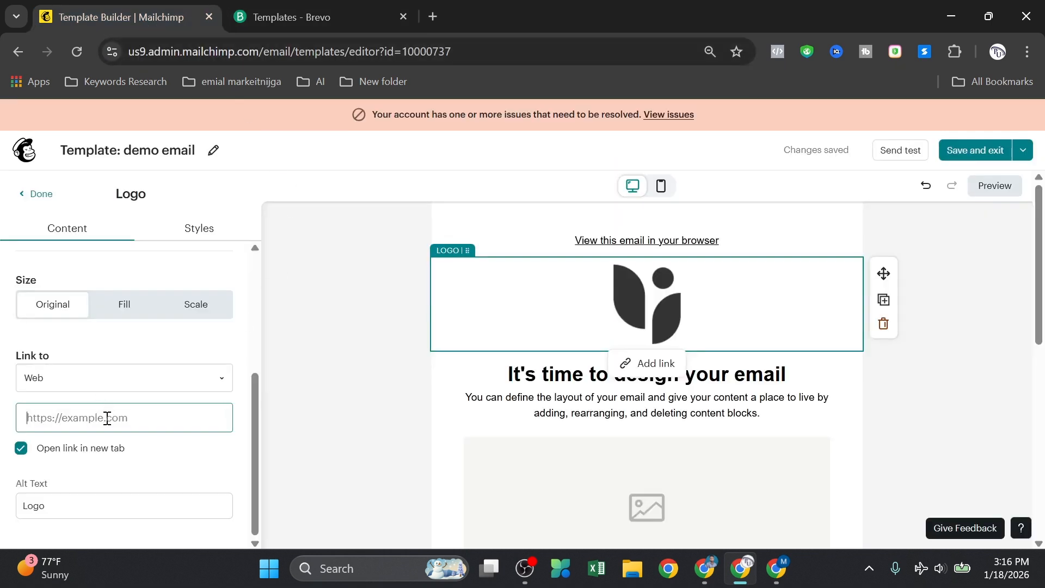
key("ctrl+v")
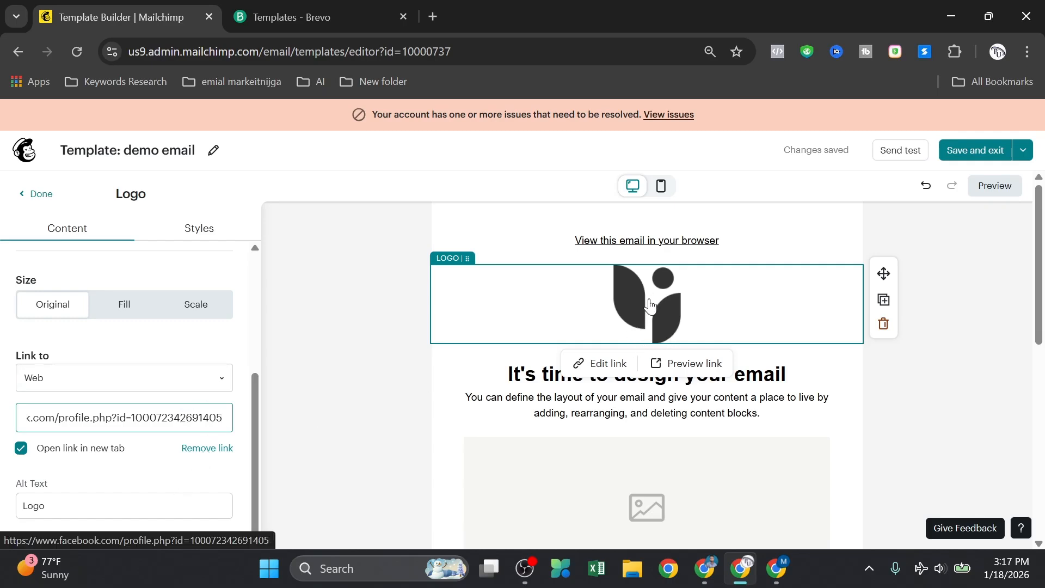
scroll(51, 361, "up", 4)
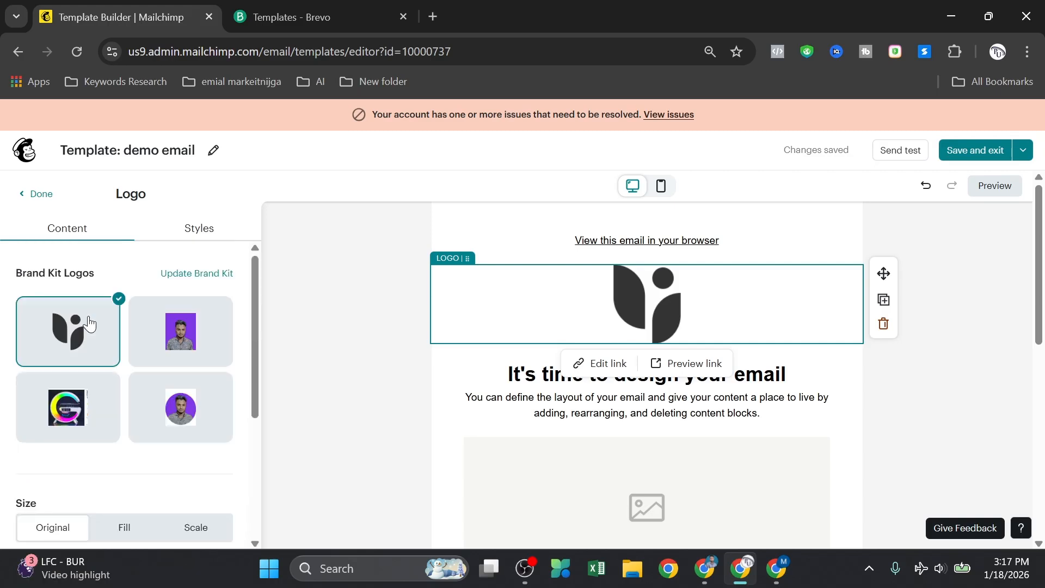
Step: Upload the 'logo' file from Downloads into the Brand Kit logo collection
left_click(190, 278)
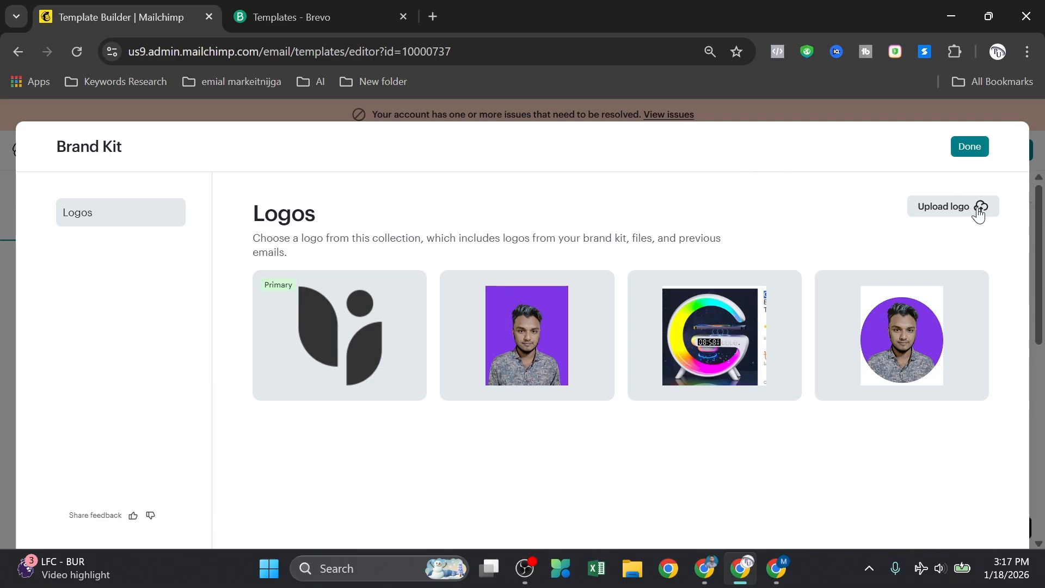
left_click(944, 207)
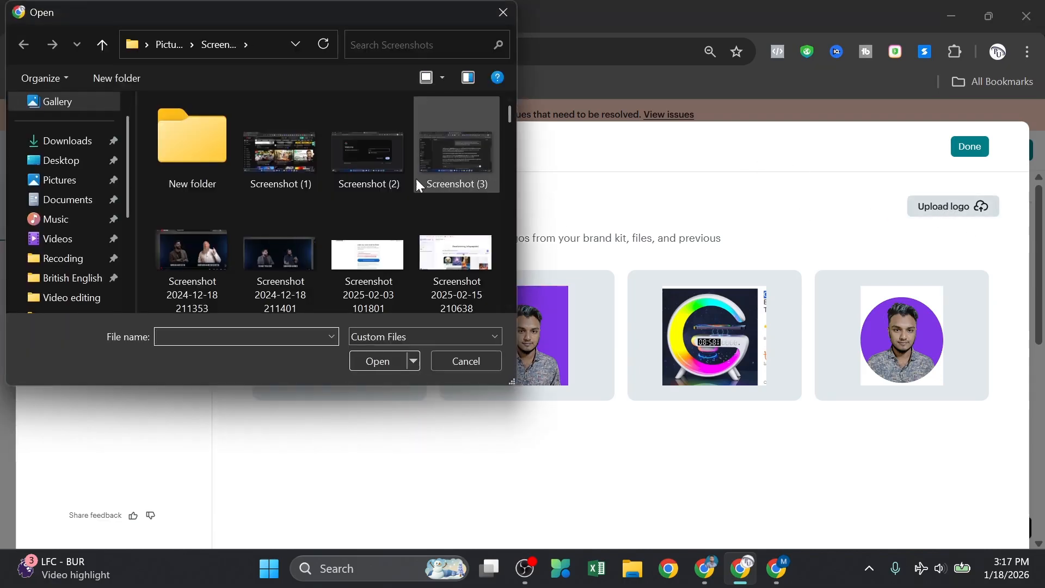
scroll(330, 174, "down", 4)
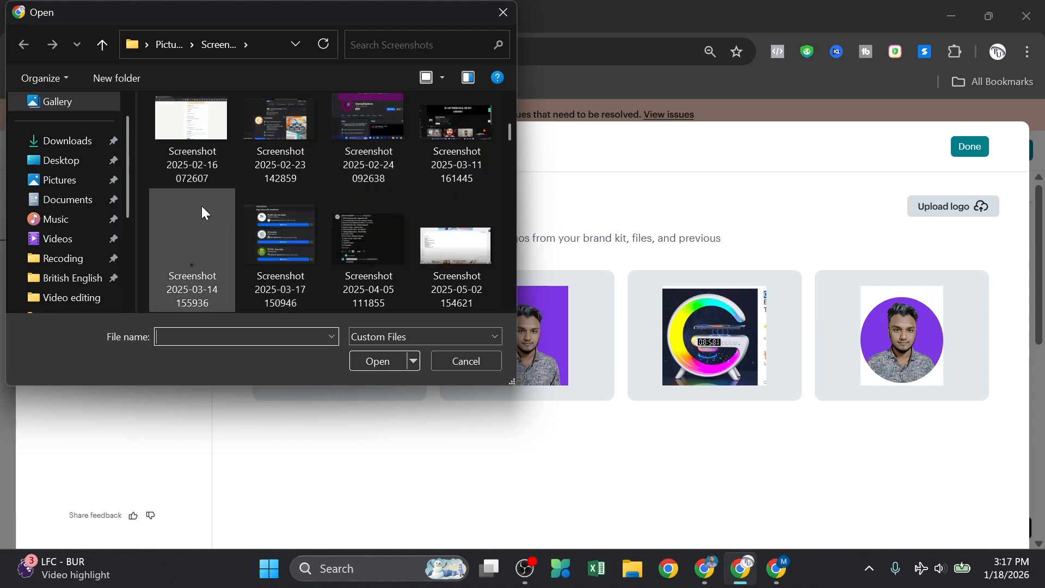
scroll(201, 206, "down", 5)
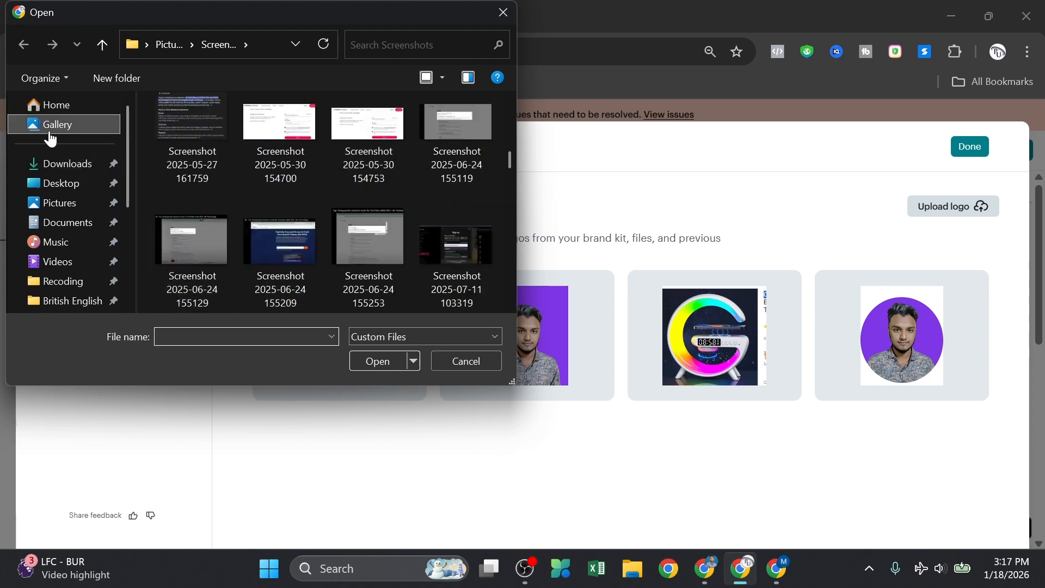
left_click(64, 163)
scroll(236, 168, "down", 3)
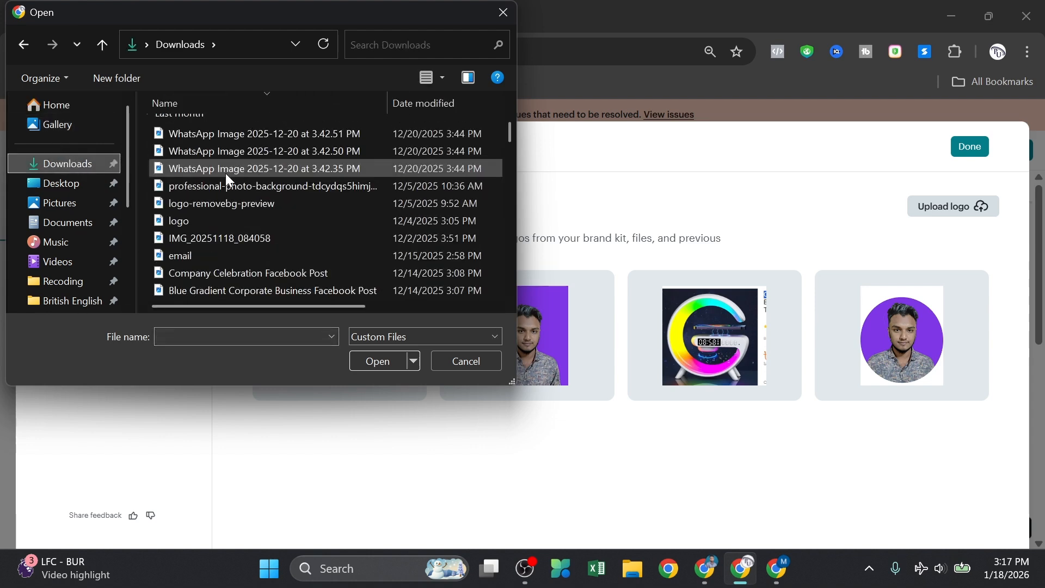
left_click(202, 220)
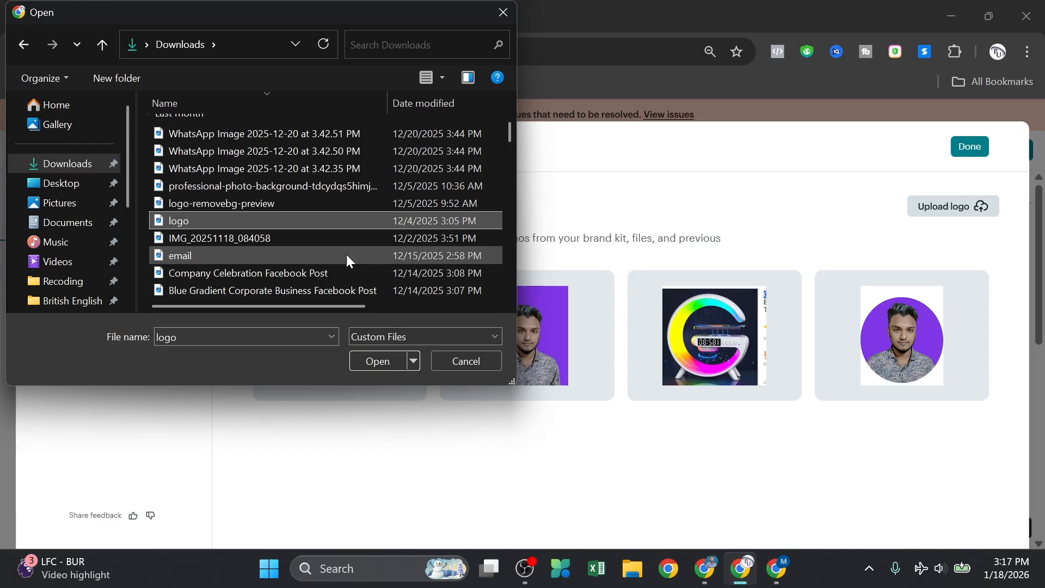
left_click(372, 361)
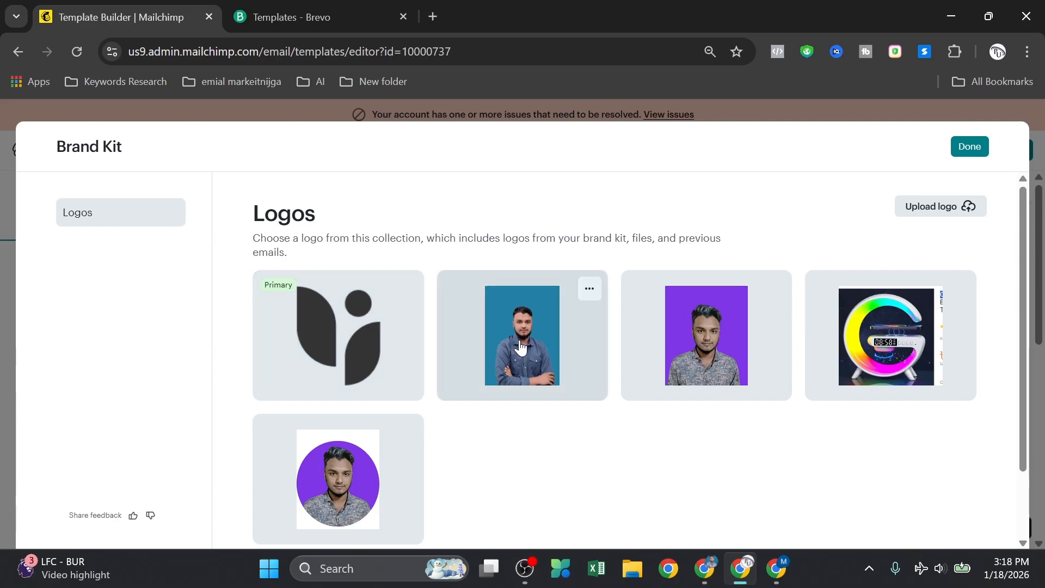
Step: Check the newly uploaded logo's options, then close the Brand Kit with Done
scroll(524, 346, "down", 2)
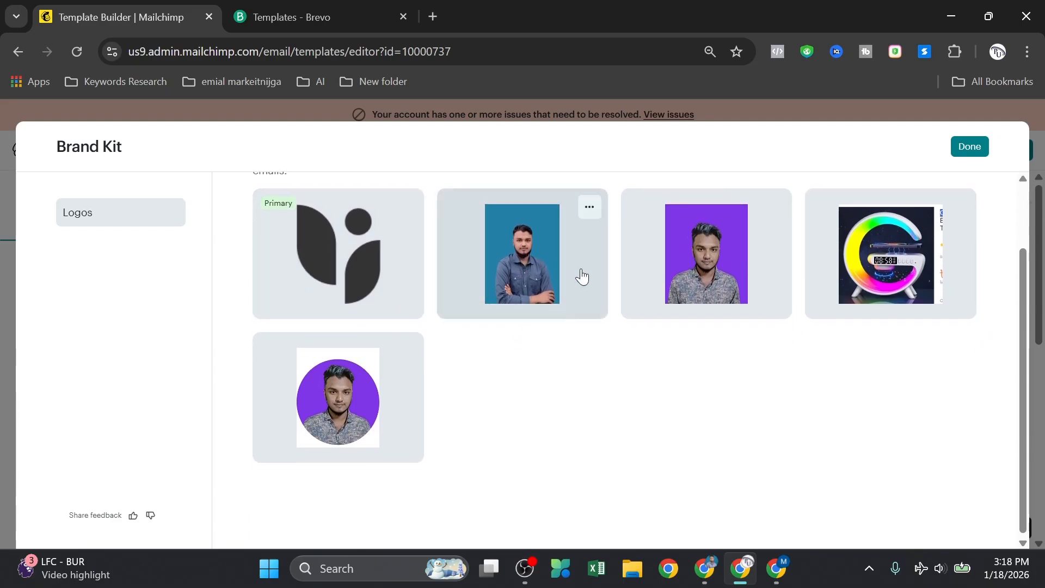
left_click(588, 210)
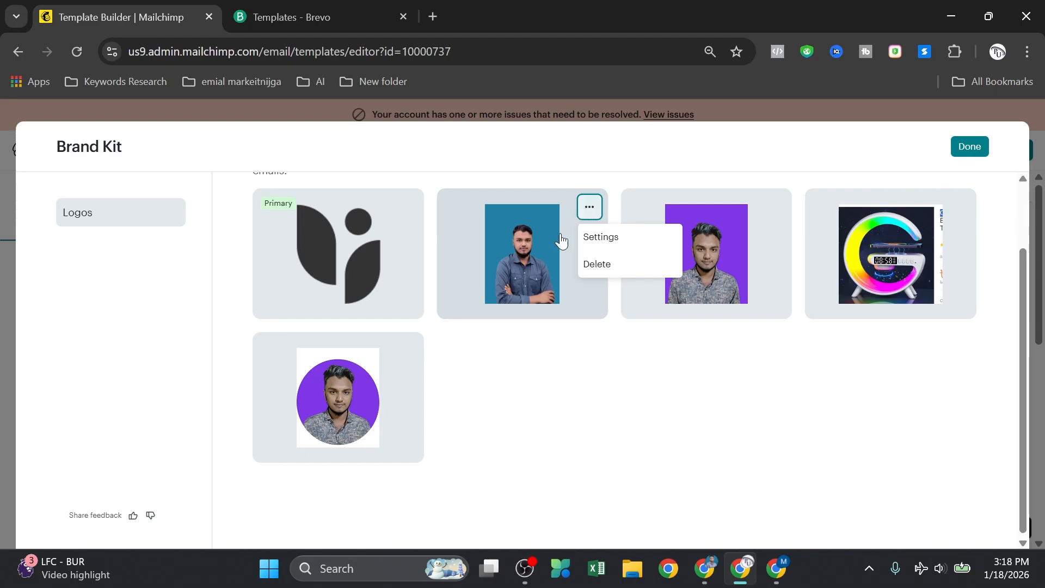
left_click(547, 252)
scroll(487, 264, "up", 2)
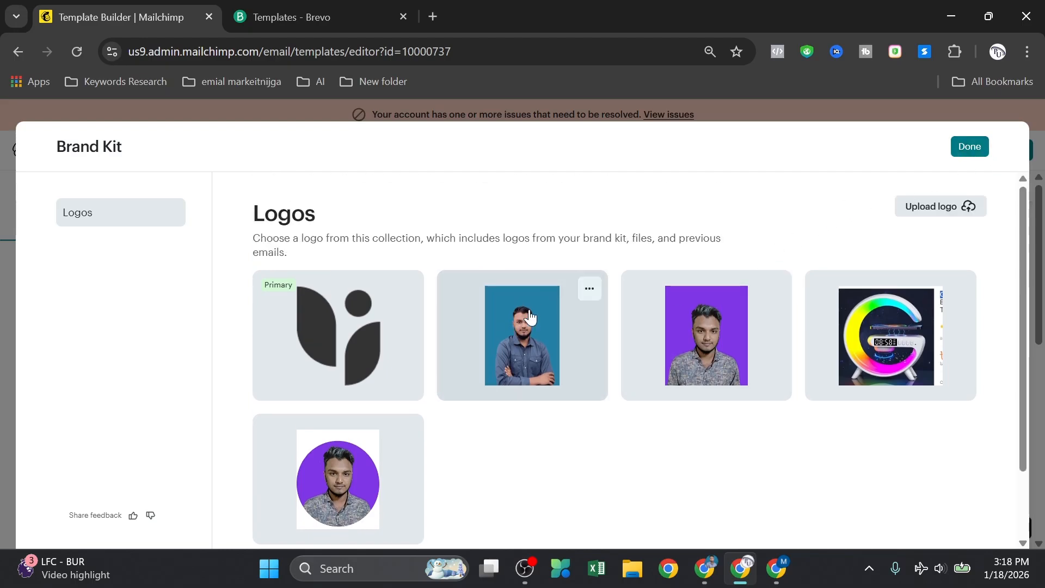
left_click(964, 150)
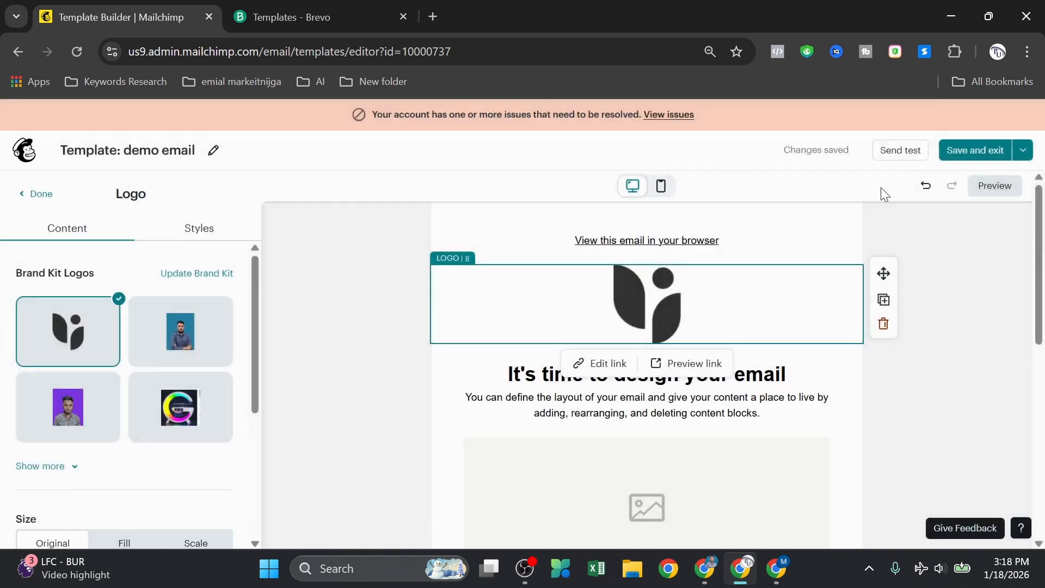
Step: Swap the logo for the blue-background portrait photo from the Brand Kit Logos grid
left_click(177, 345)
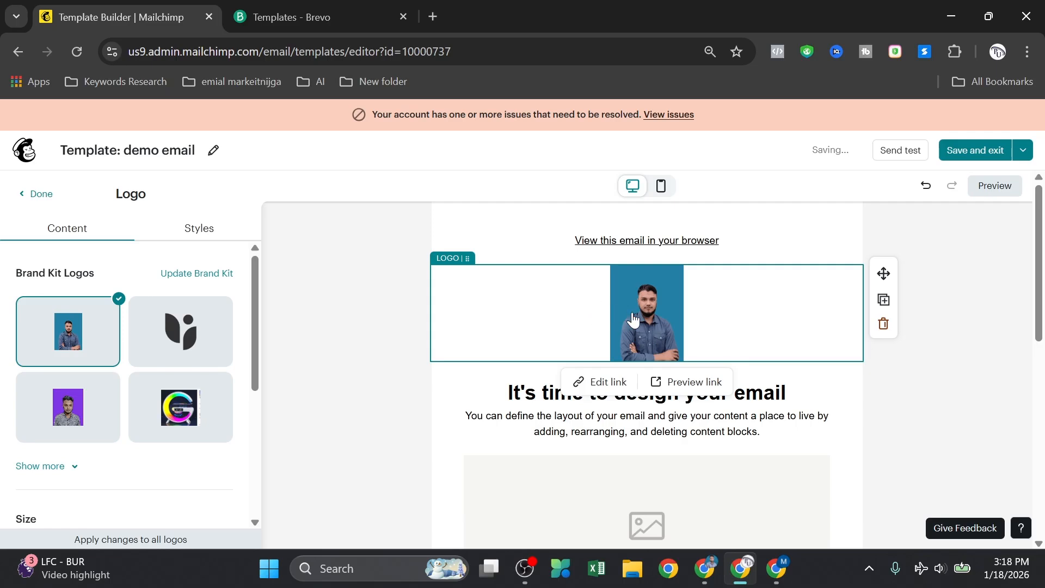
scroll(609, 313, "down", 2)
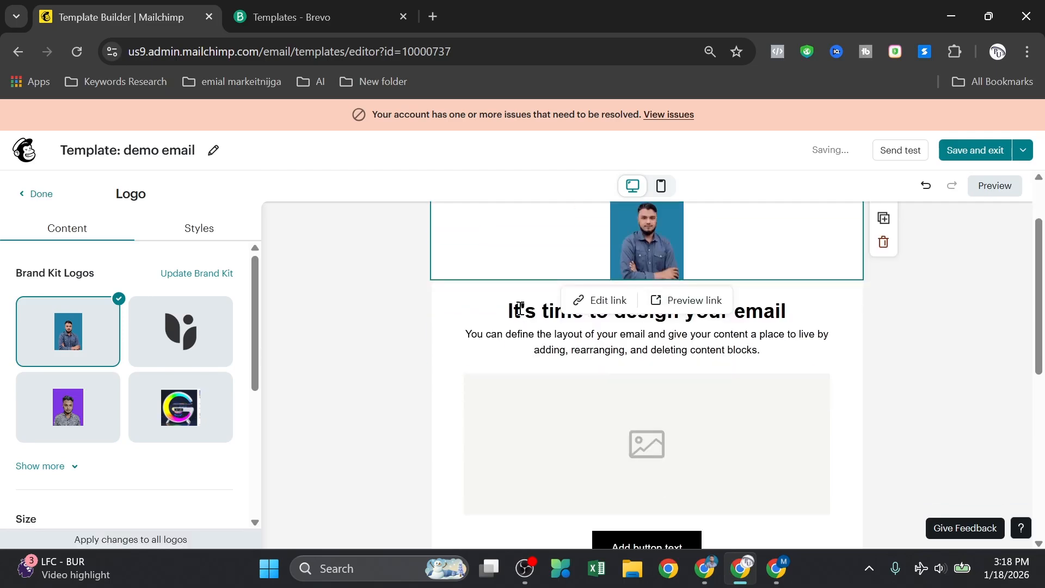
Step: Select the intro heading and paragraph together and set their font size to 31
left_click(521, 308)
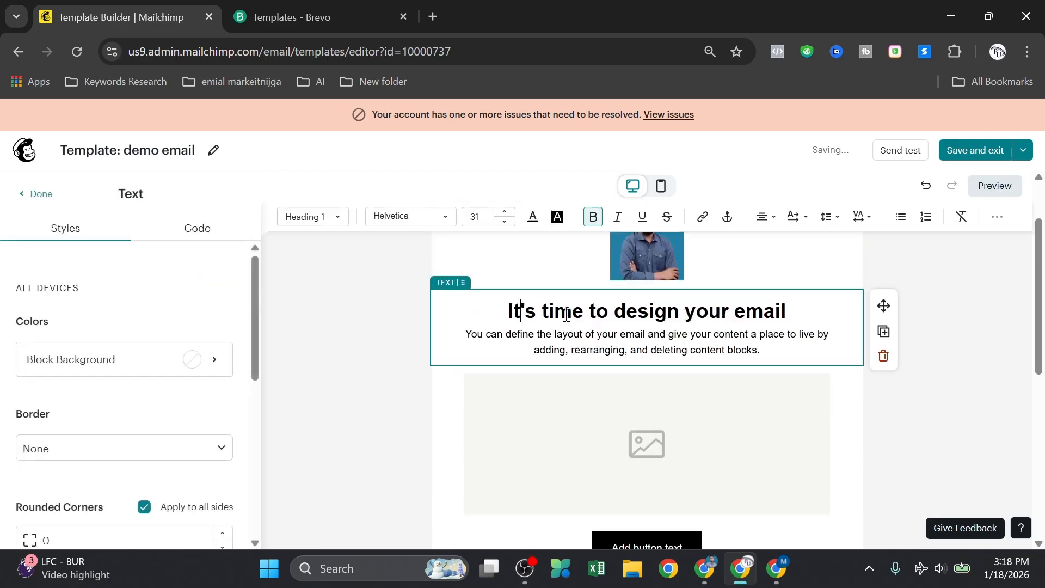
left_click_drag(509, 312, 761, 378)
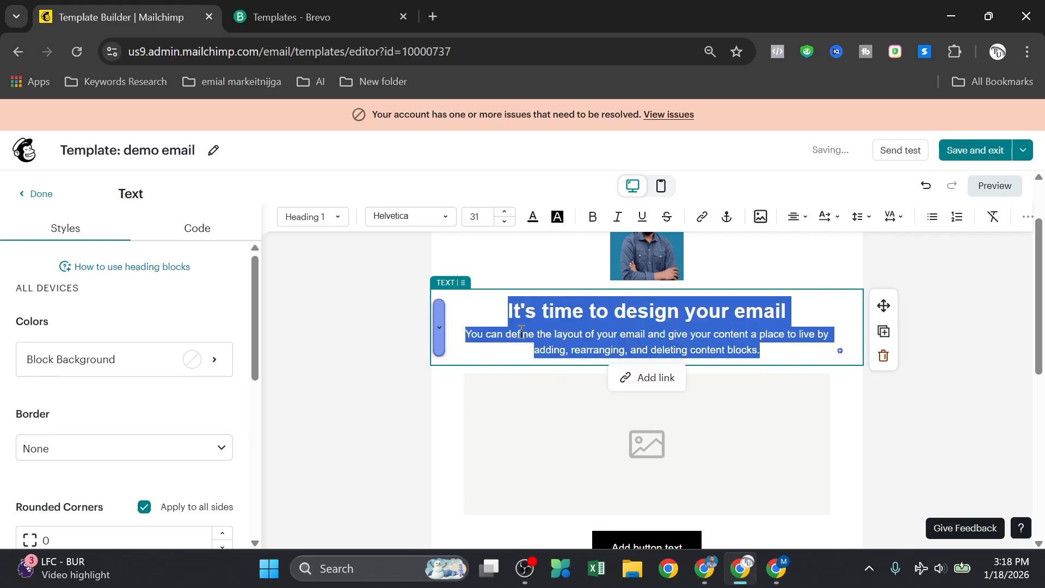
left_click(444, 223)
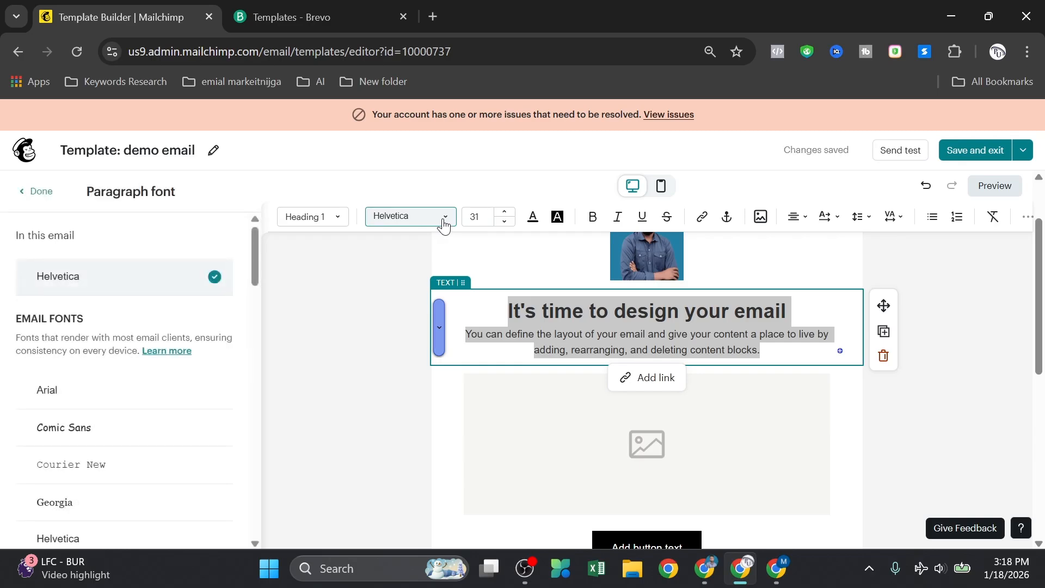
left_click(507, 222)
left_click(505, 212)
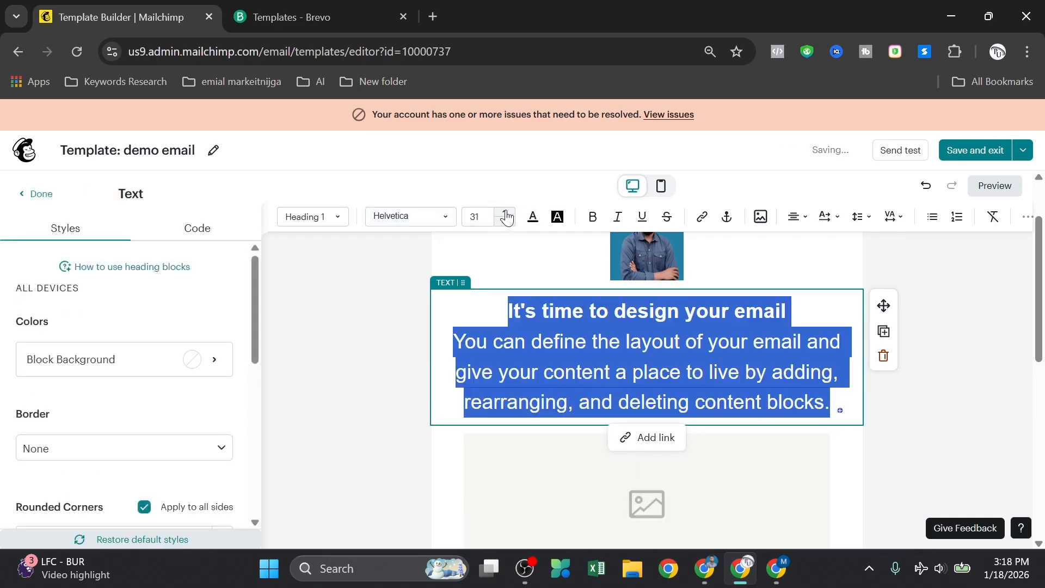
Step: Keep the intro text unbolded and centre-aligned, then deselect it
left_click(534, 221)
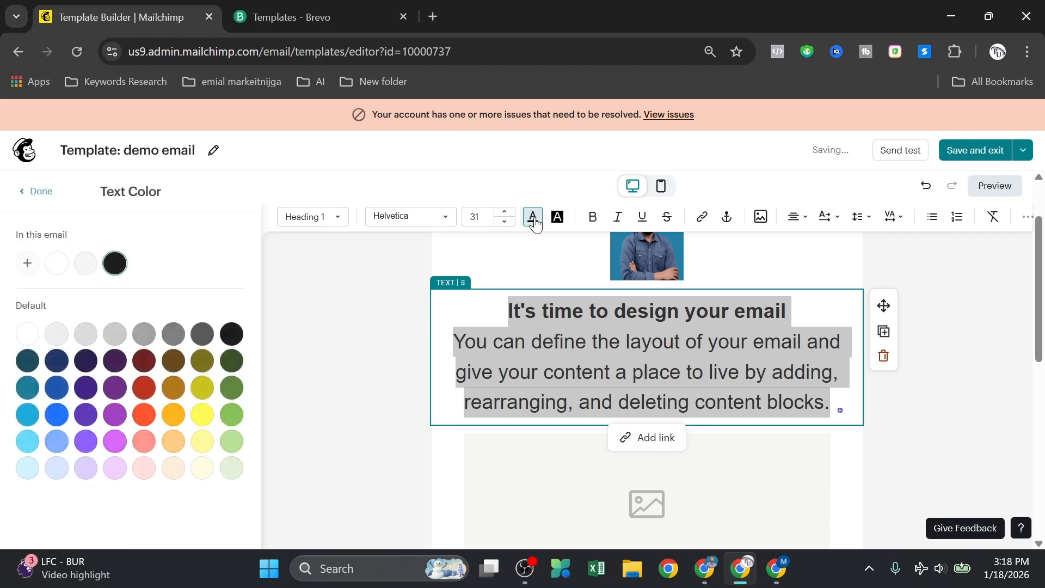
left_click(534, 221)
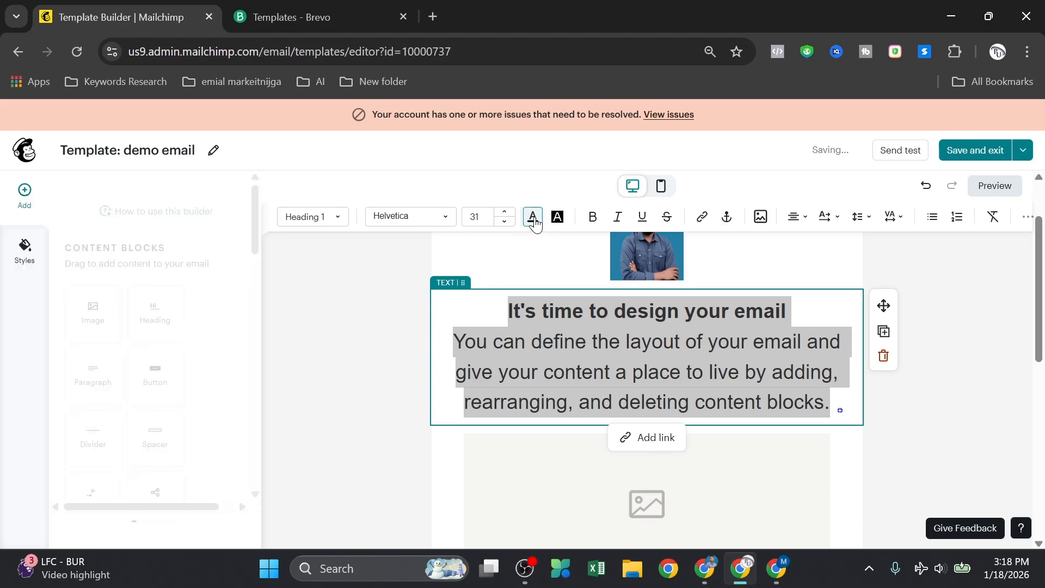
left_click(592, 220)
left_click(592, 220)
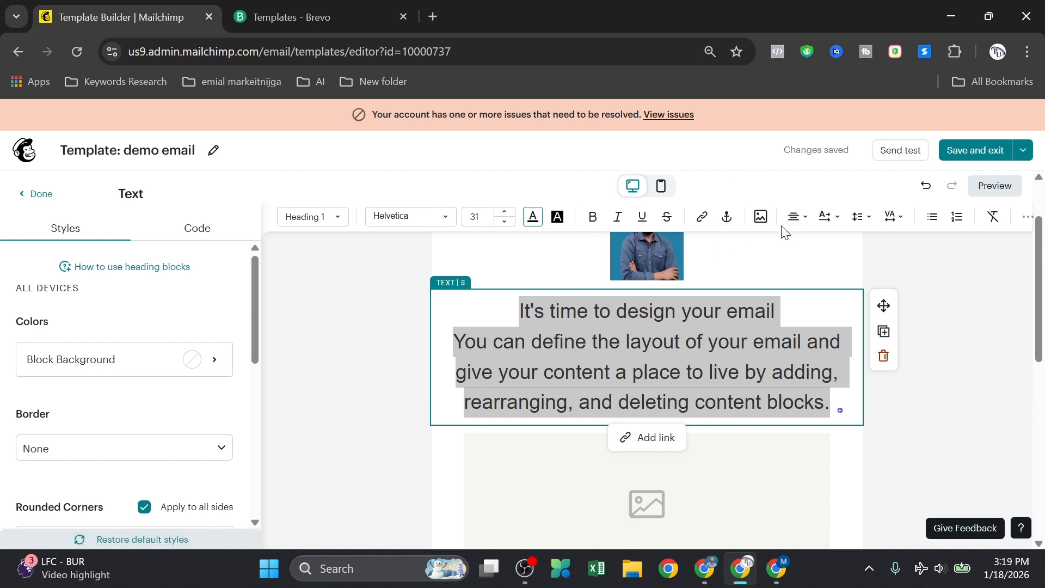
left_click(799, 217)
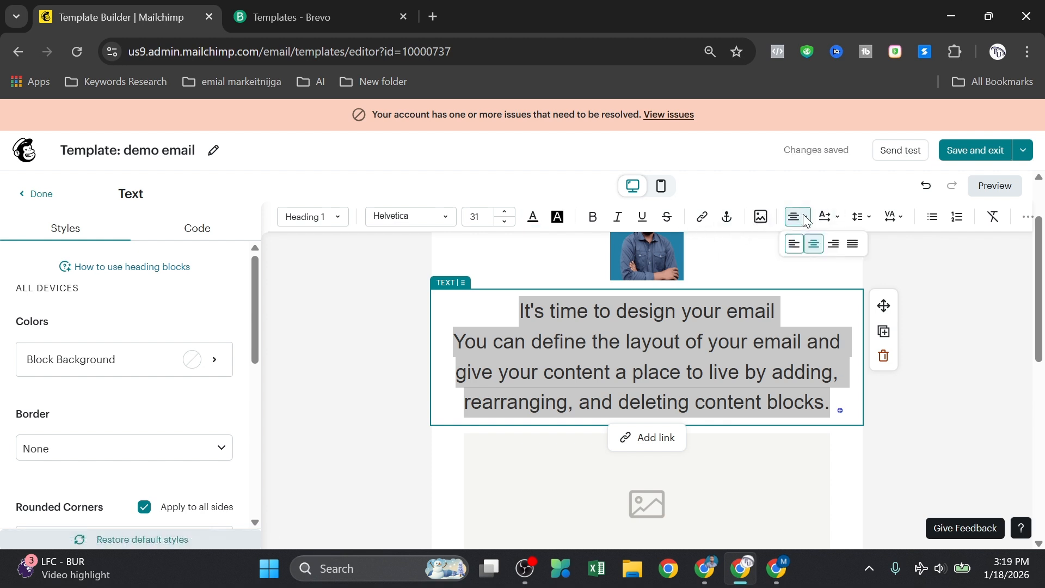
left_click(796, 242)
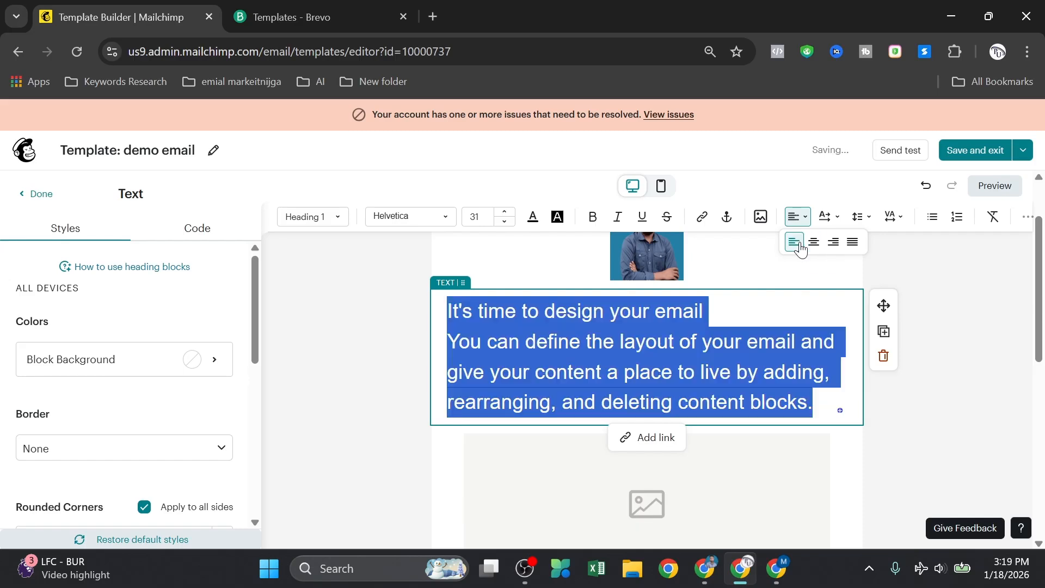
left_click(814, 241)
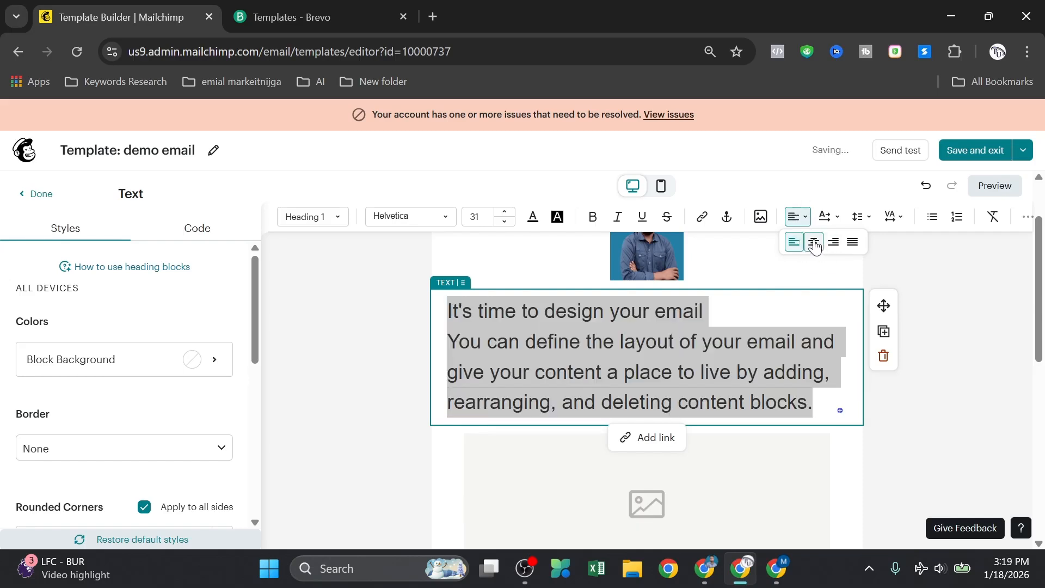
left_click(908, 262)
Step: Select the existing empty image placeholder block, then close its settings
scroll(690, 310, "up", 1)
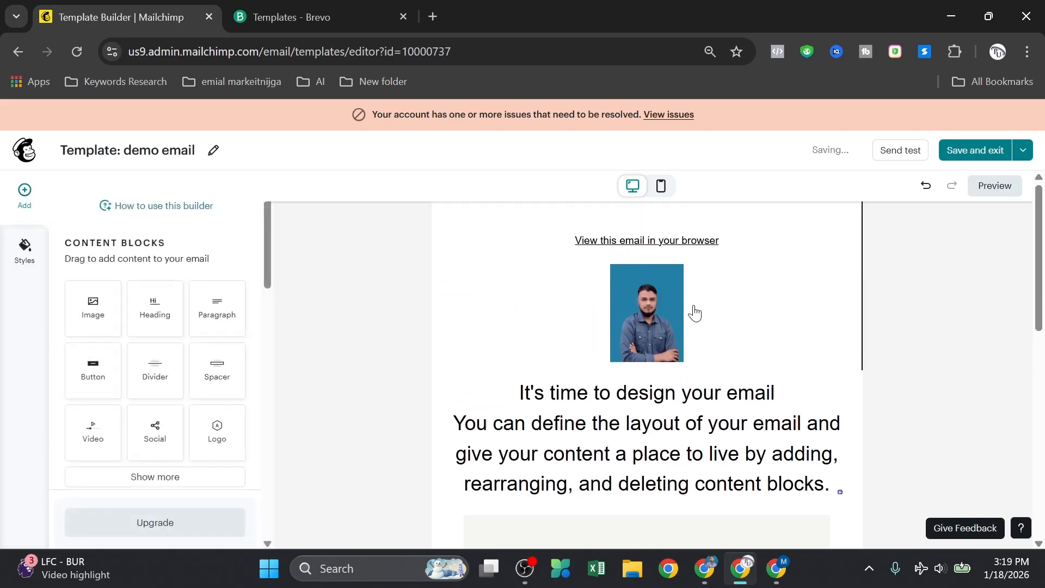
scroll(659, 309, "down", 5)
scroll(656, 310, "up", 2)
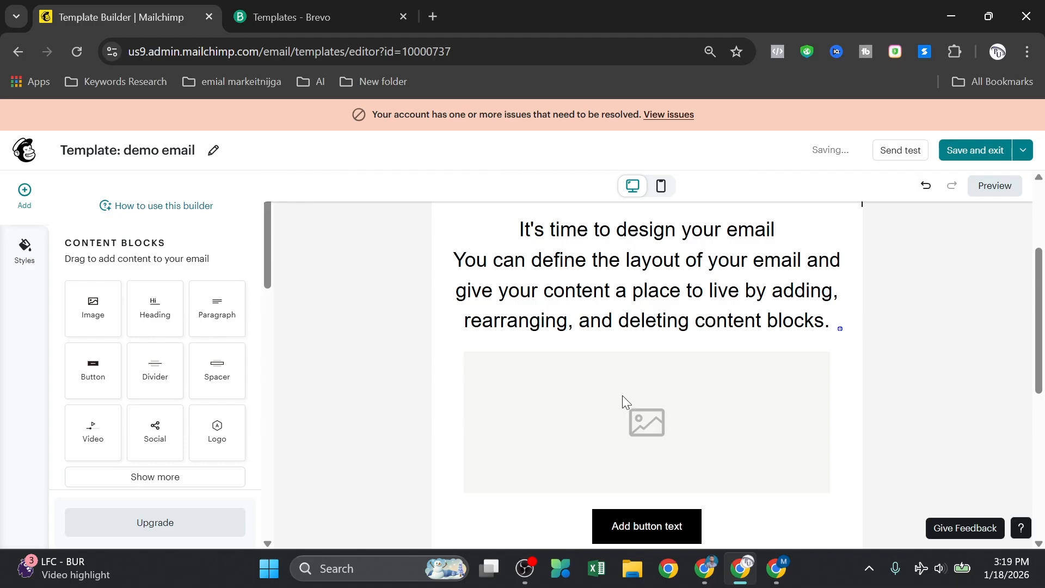
left_click(626, 400)
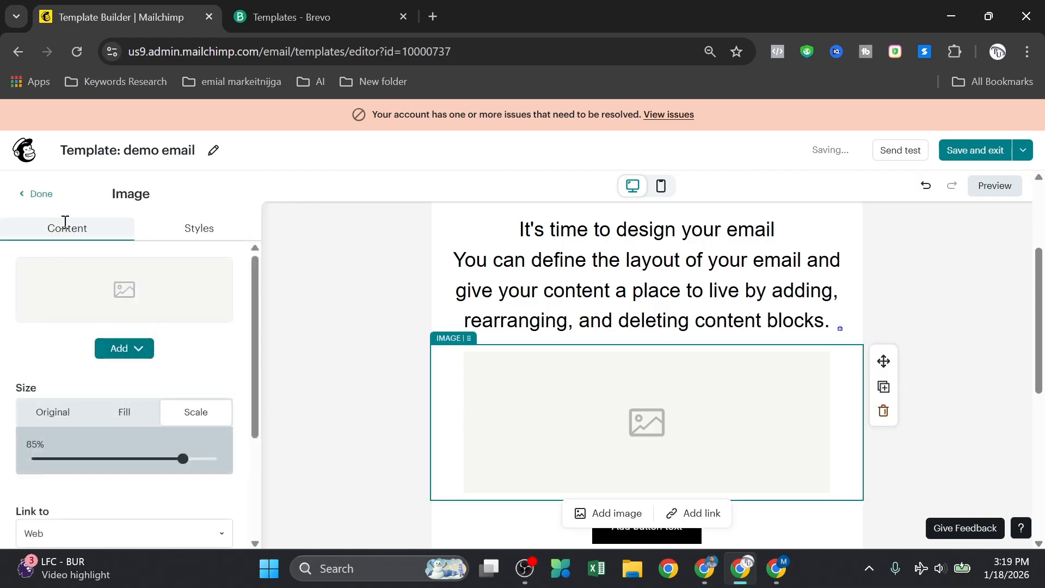
left_click(35, 194)
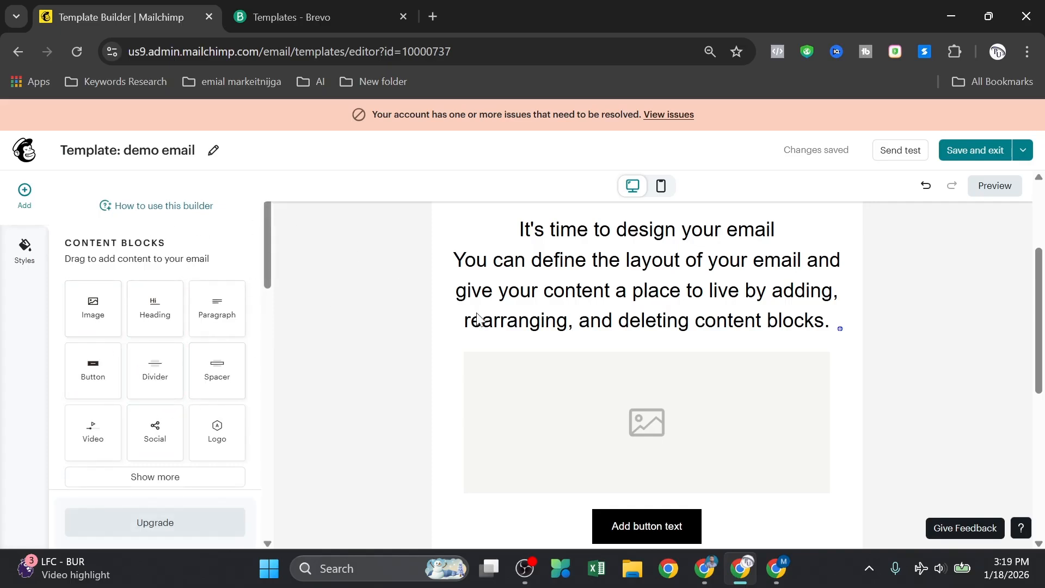
Step: Drop an Image content block onto the canvas directly below the intro text
scroll(485, 338, "down", 3)
scroll(485, 338, "up", 3)
left_click_drag(96, 305, 632, 352)
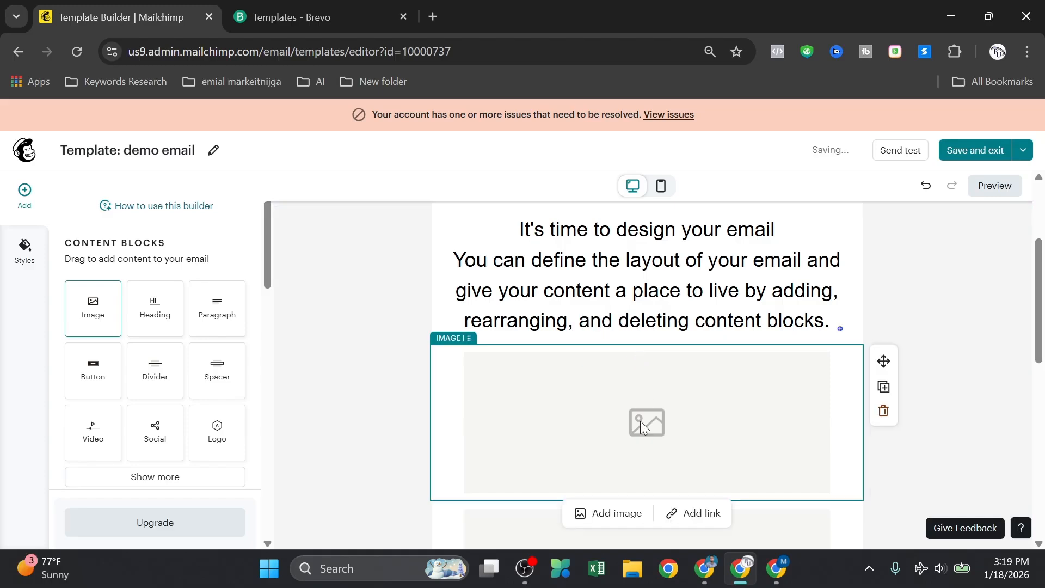
scroll(577, 435, "down", 4)
scroll(608, 352, "up", 4)
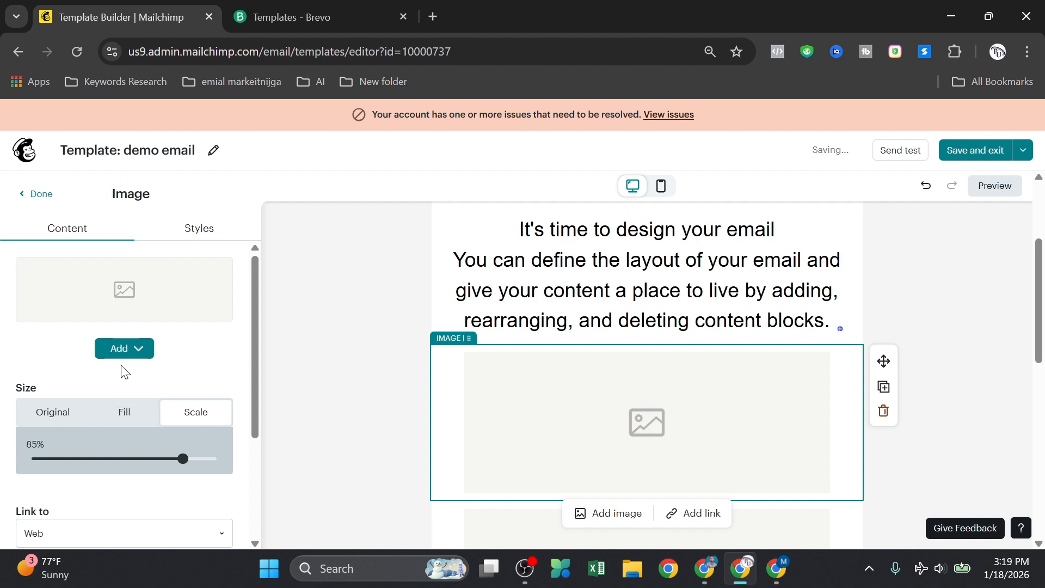
Step: Upload the 'Expert in Digital Marketing' banner from Downloads into the new image block
left_click(118, 347)
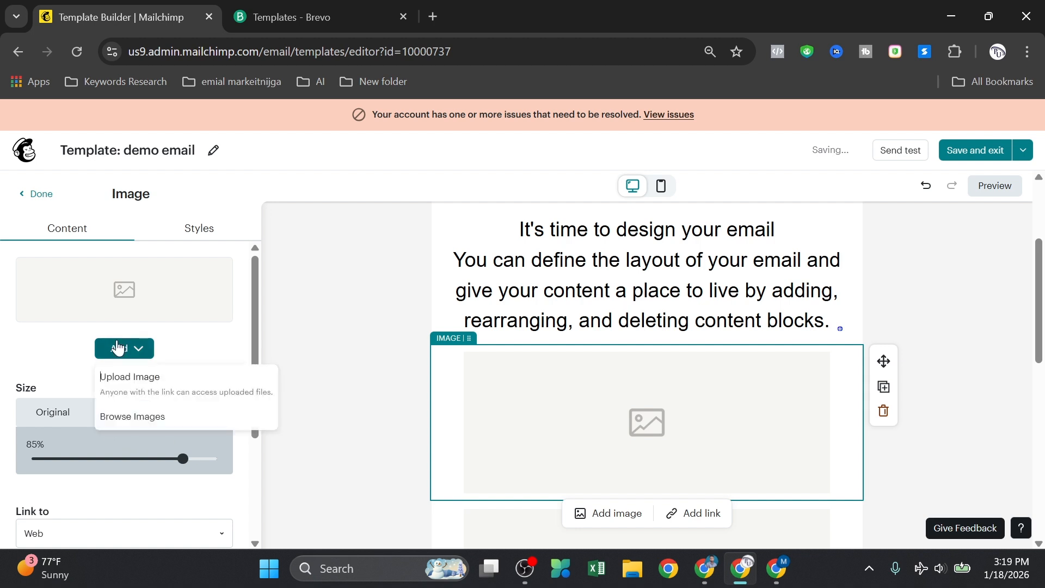
left_click(133, 380)
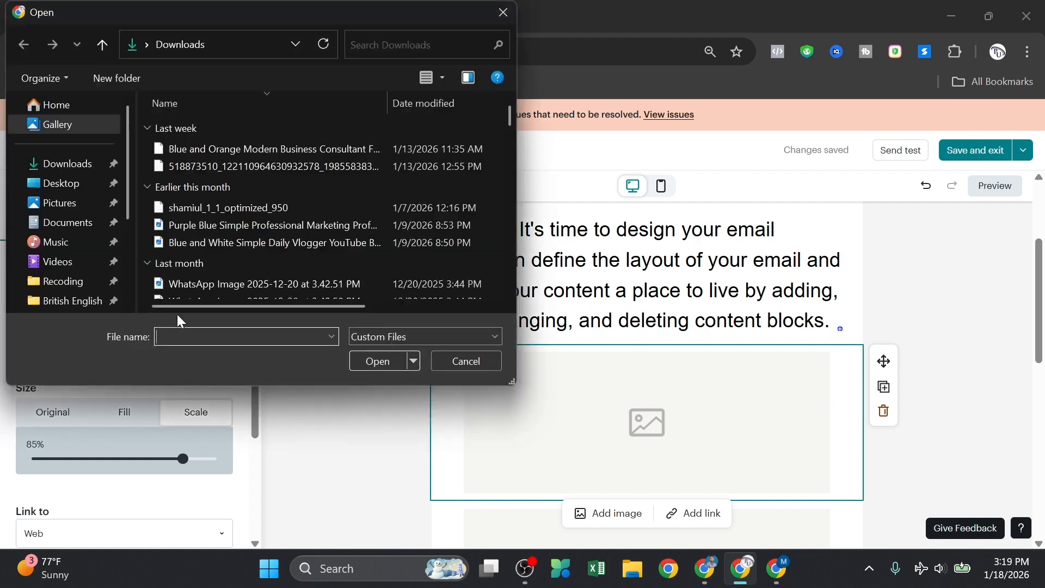
left_click(214, 148)
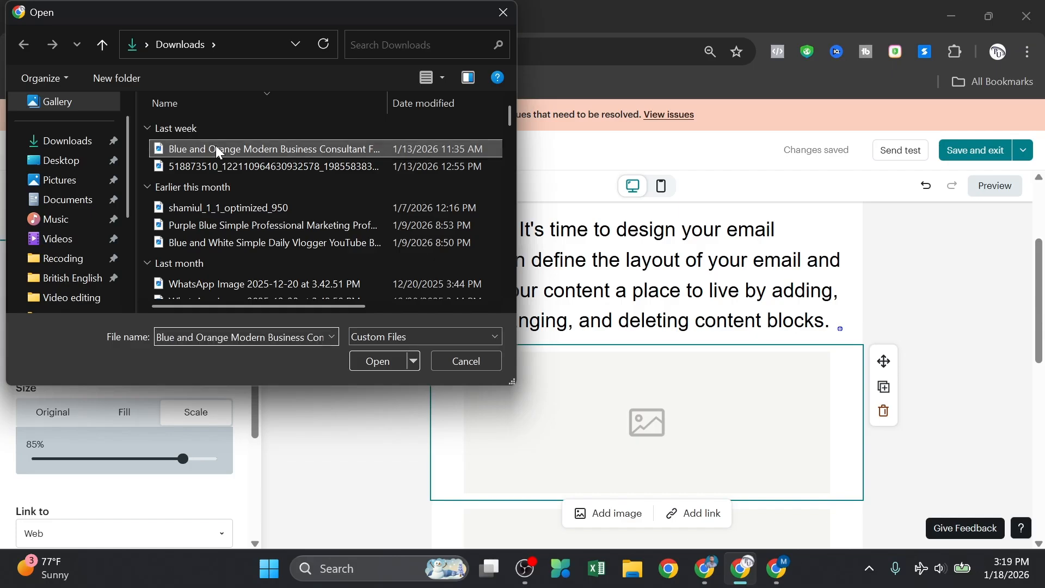
left_click(367, 353)
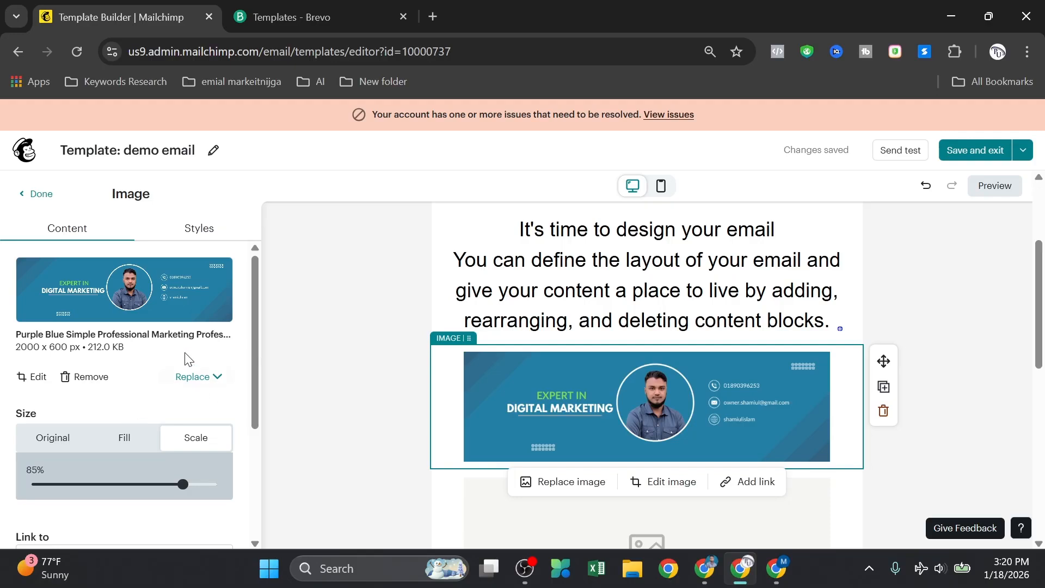
Step: Keep Web as the banner's link type and finish editing the banner image
scroll(218, 351, "down", 3)
scroll(459, 361, "down", 5)
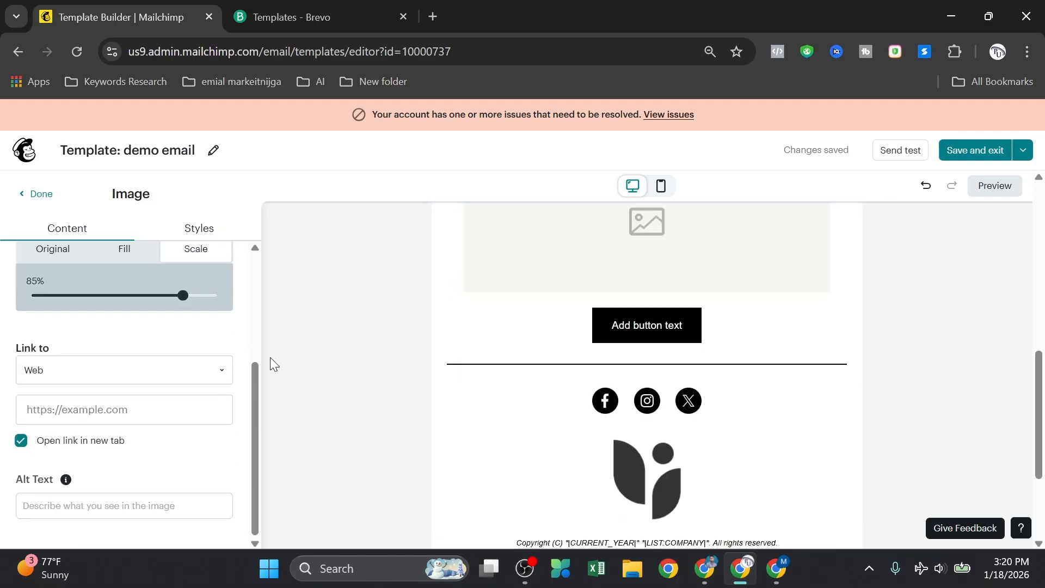
left_click(143, 386)
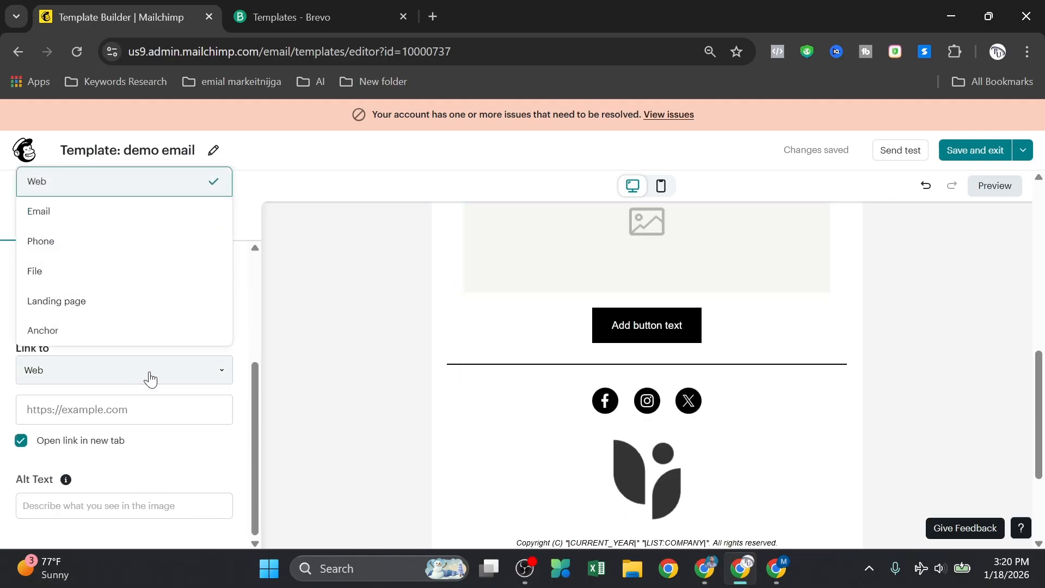
left_click(157, 406)
scroll(204, 395, "up", 2)
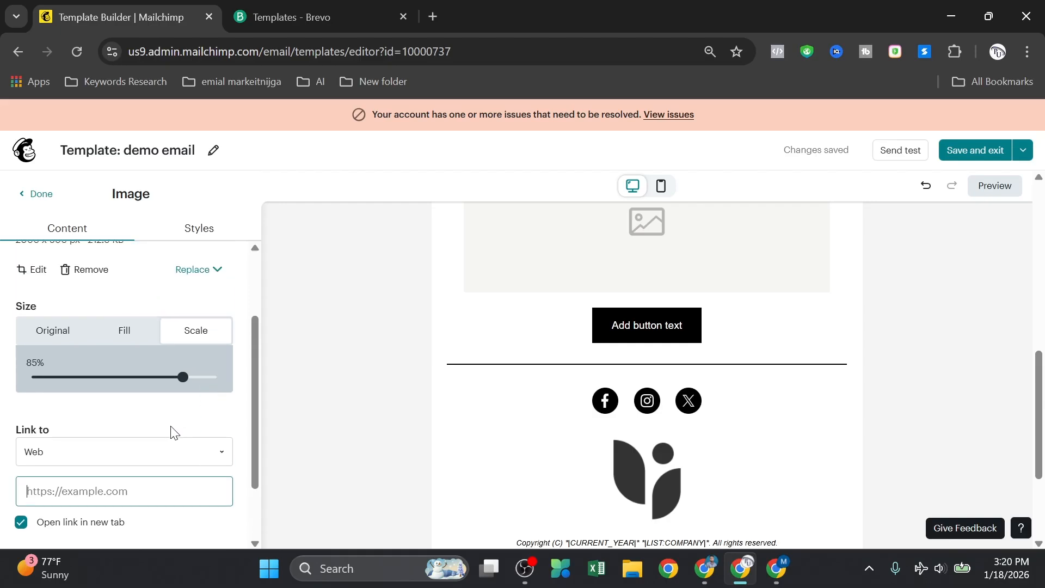
scroll(485, 339, "up", 3)
scroll(163, 468, "down", 2)
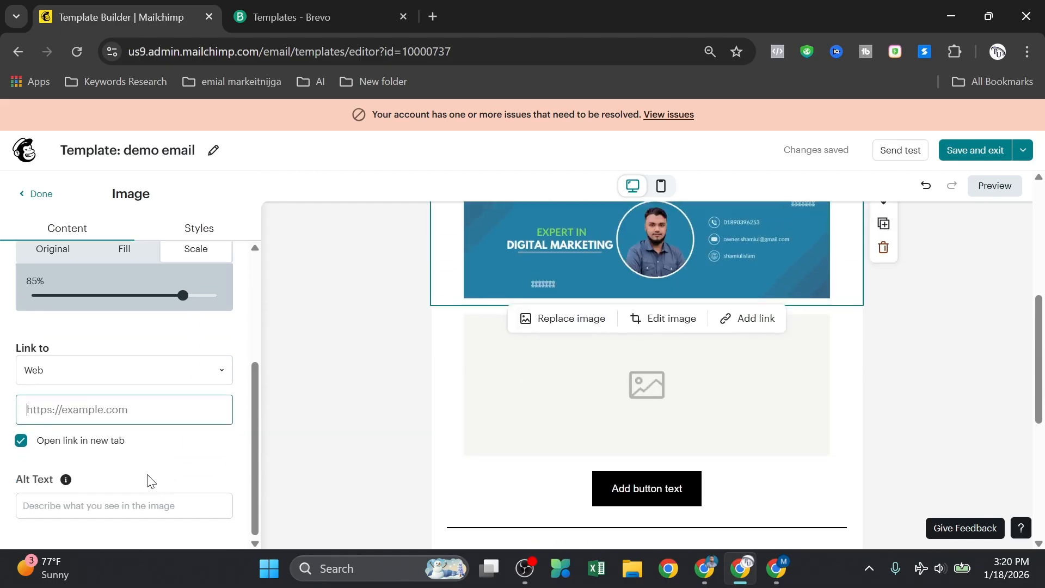
scroll(152, 441, "up", 4)
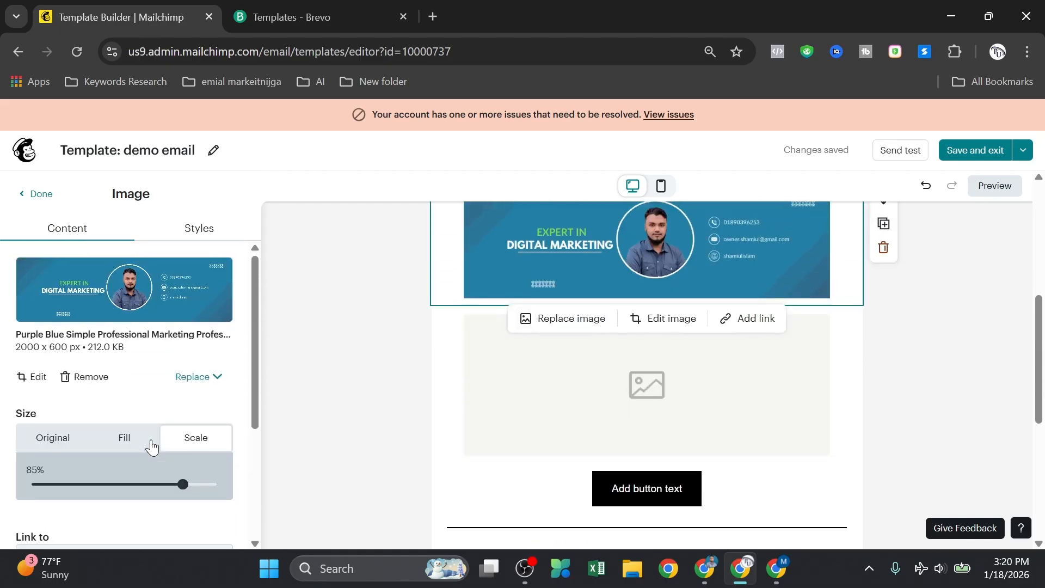
left_click(34, 194)
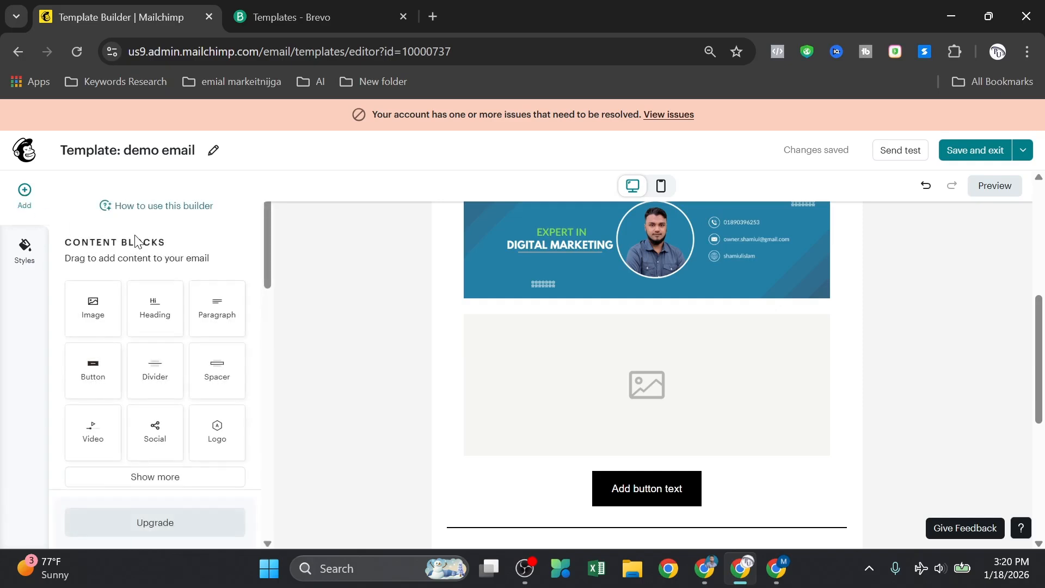
Step: Drop a Heading block into the header area beside the portrait logo
scroll(391, 360, "up", 5)
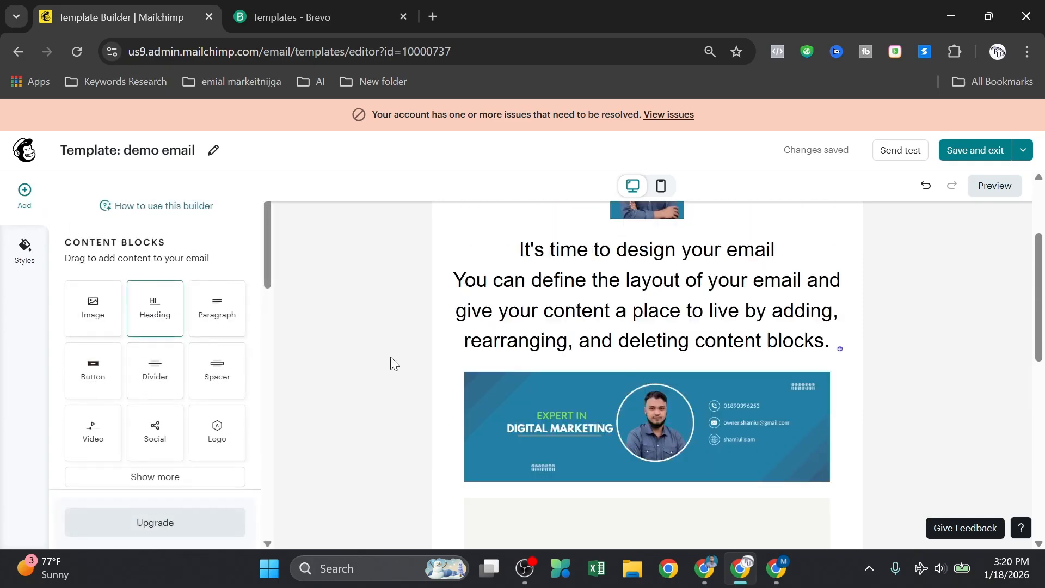
scroll(174, 332, "down", 2)
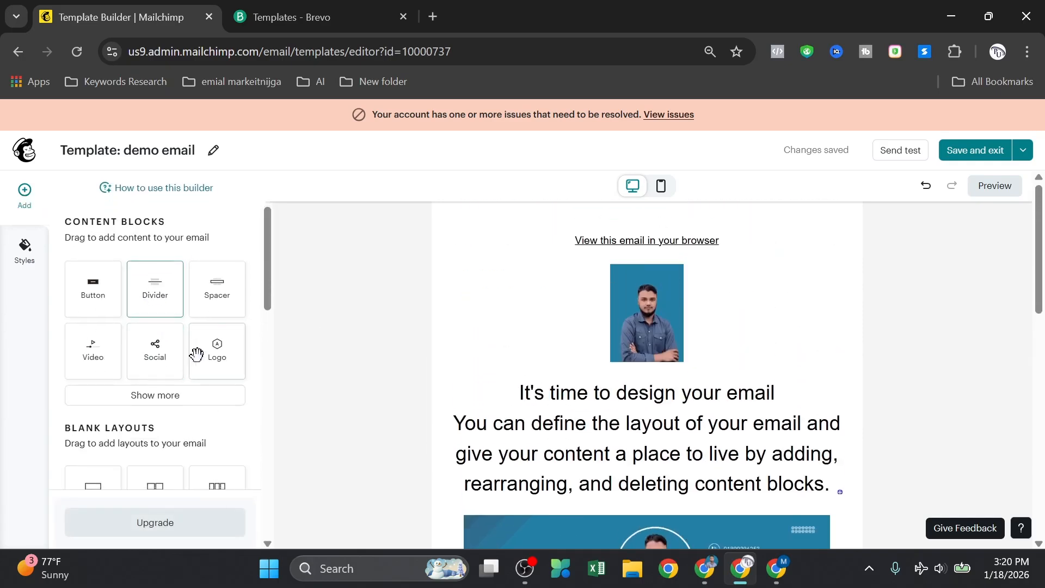
scroll(198, 354, "up", 2)
left_click_drag(164, 319, 470, 266)
Step: Change the new header heading to read 'email marketing'
left_click(543, 287)
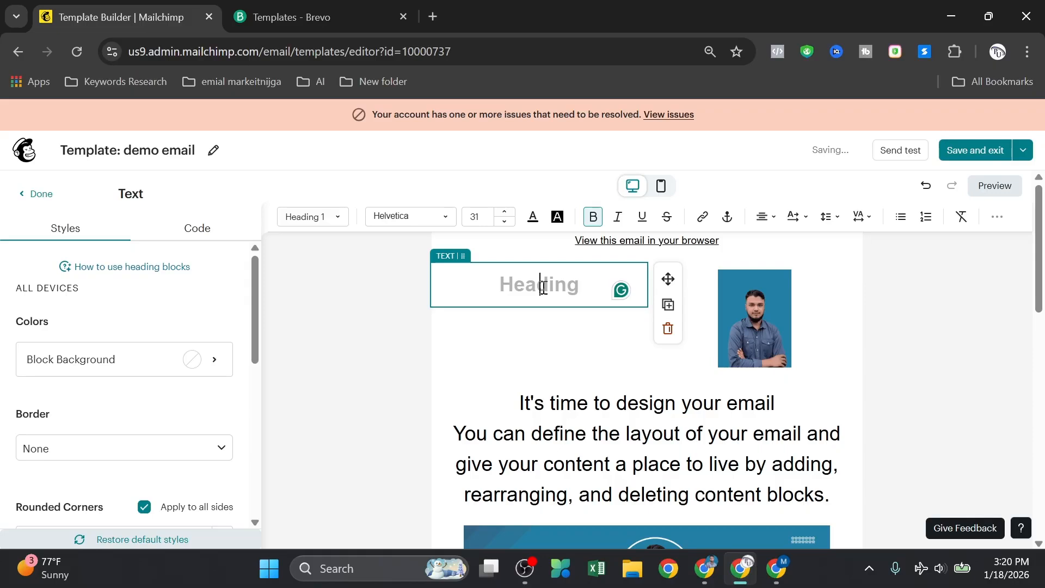
type("email ma")
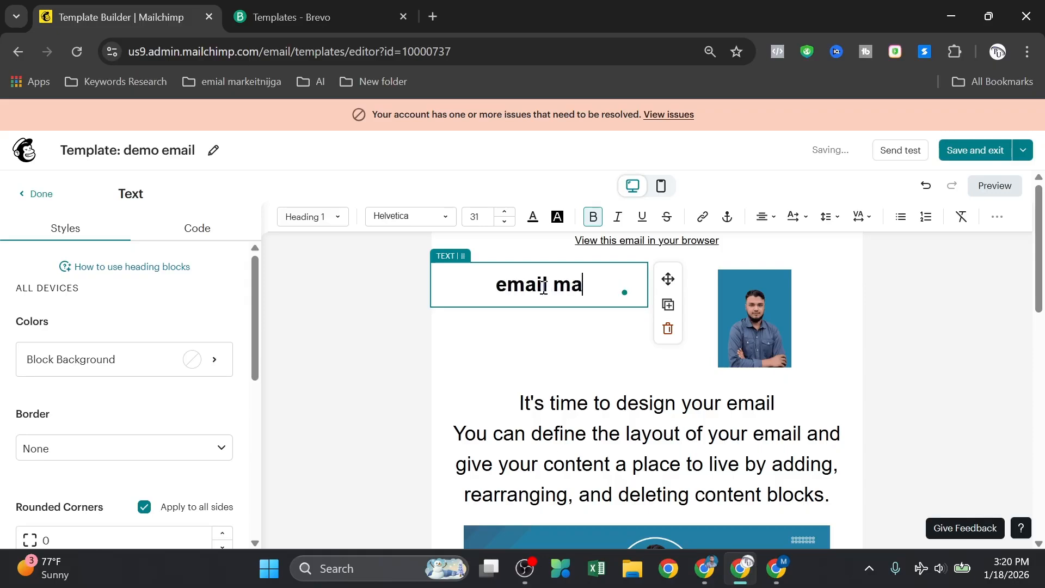
type("rketing")
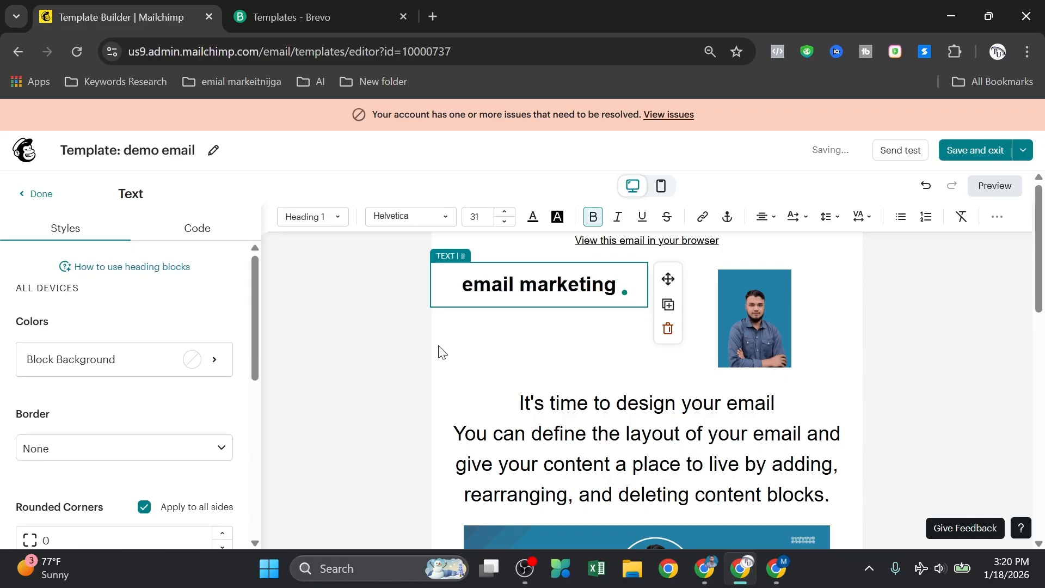
left_click(442, 352)
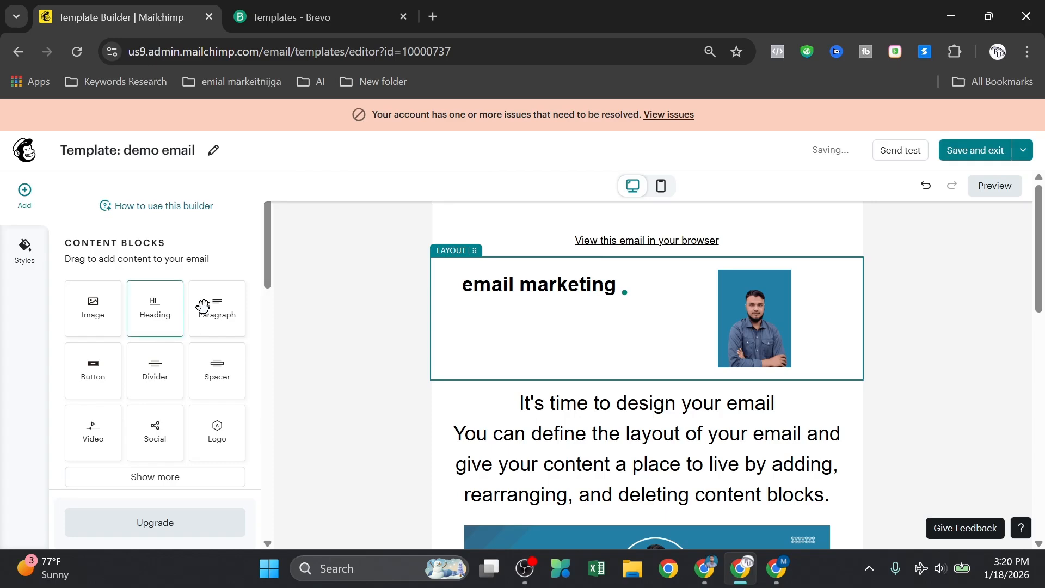
Step: Add a paragraph block beside the Digital Marketing banner, then undo it
scroll(681, 366, "down", 3)
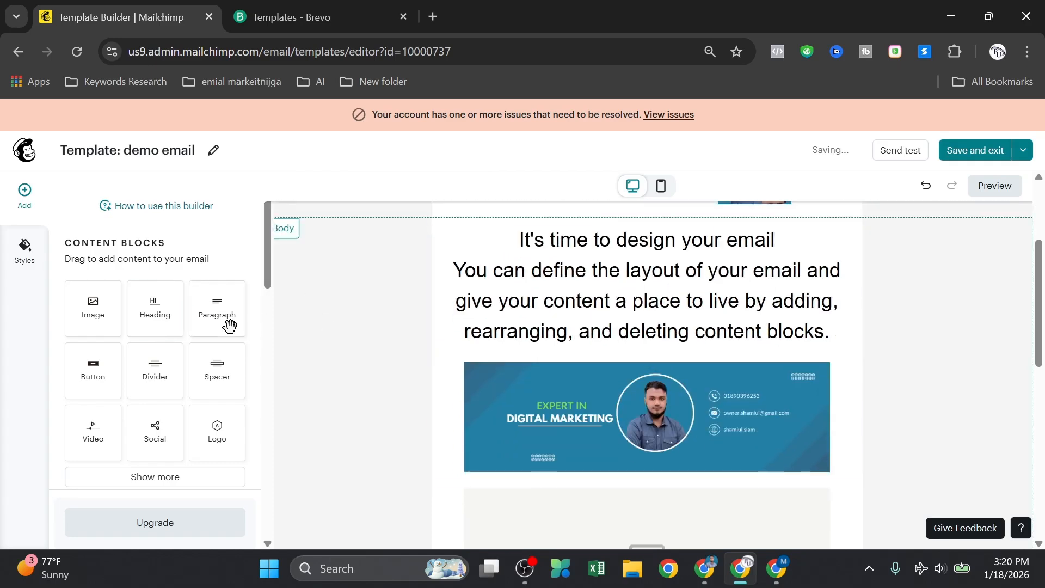
left_click_drag(229, 325, 466, 368)
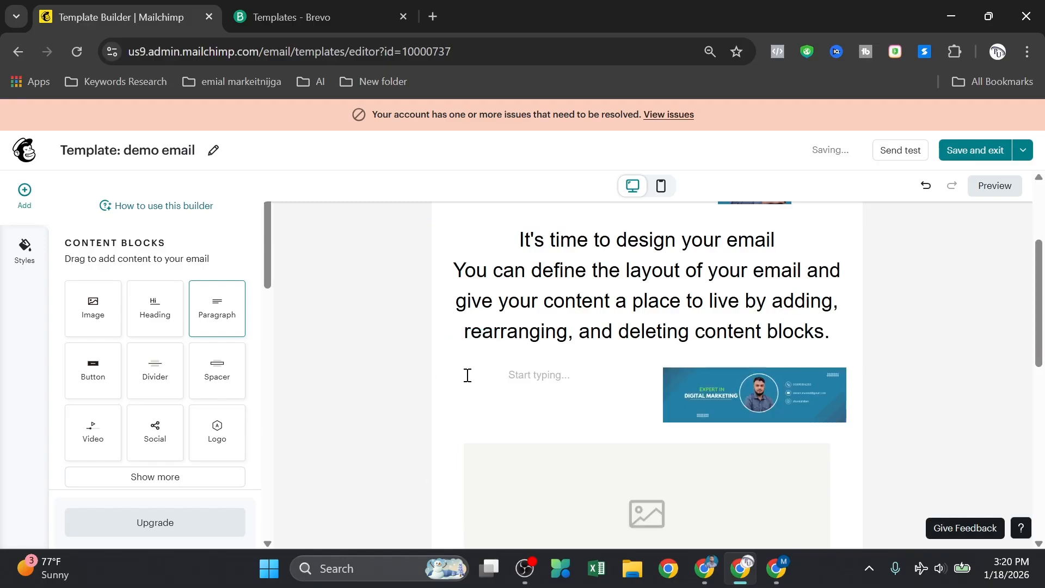
scroll(761, 436, "down", 1)
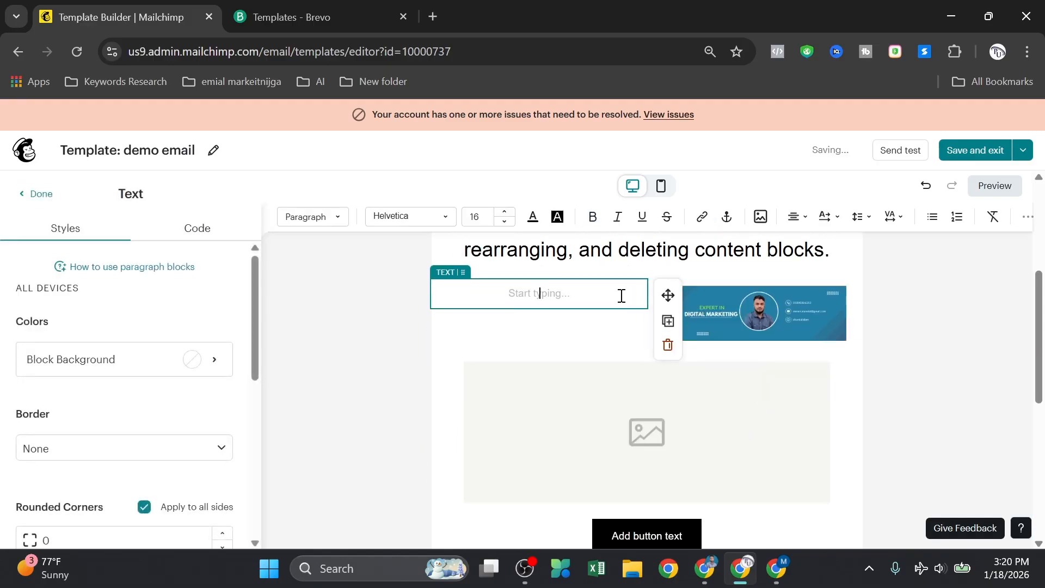
key("ctrl+z")
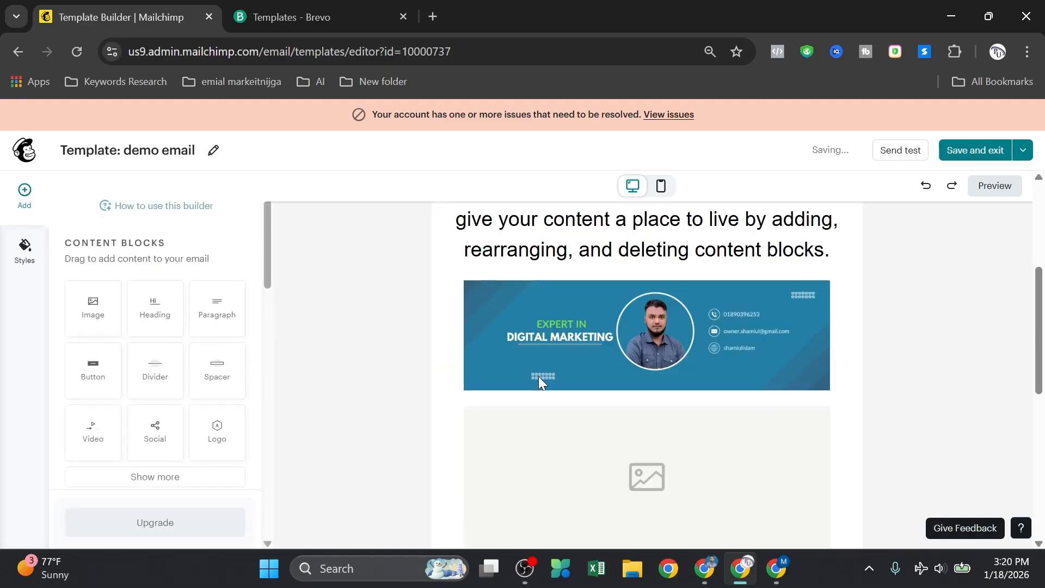
scroll(539, 377, "up", 3)
Step: Add a paragraph block above the intro text, clear its text, and give it a green background
left_click_drag(216, 308, 618, 307)
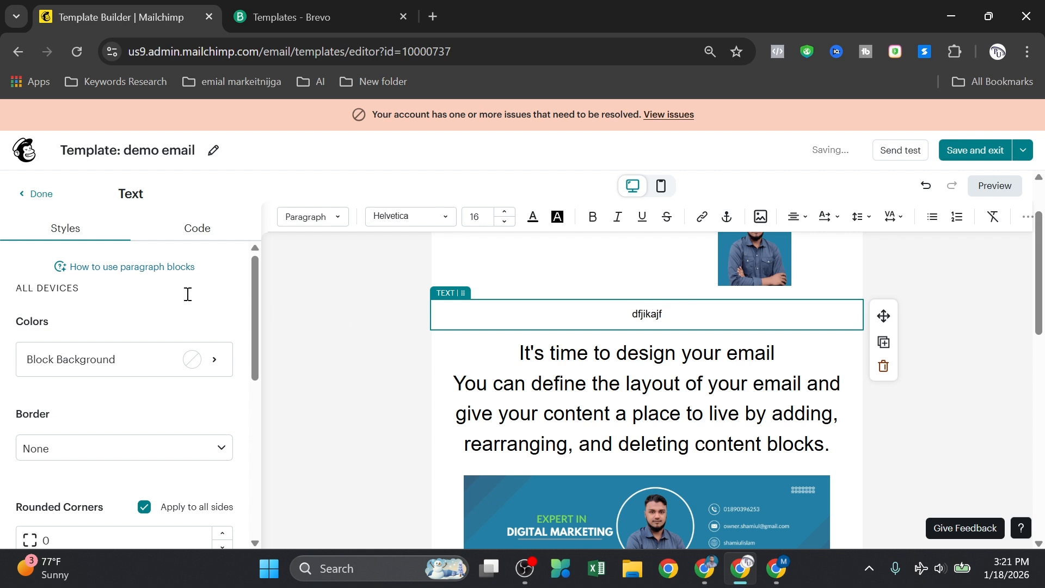
key("ctrl+z")
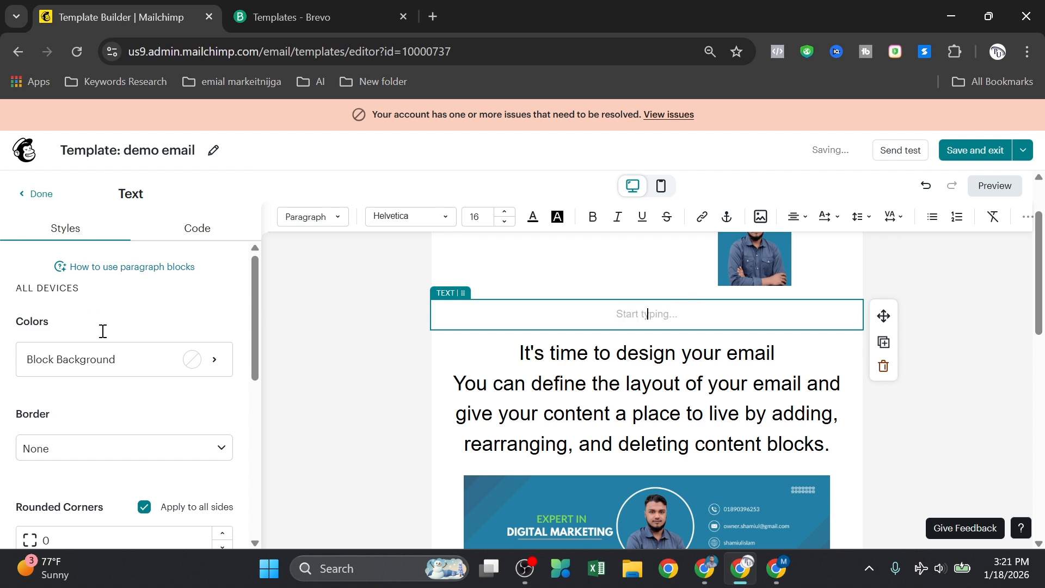
left_click(205, 363)
left_click(140, 377)
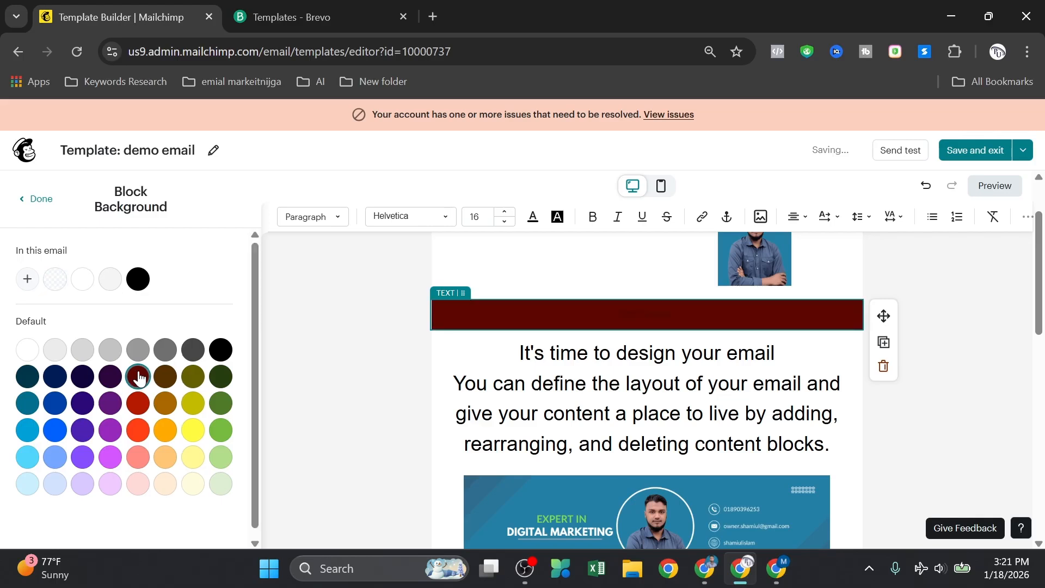
left_click(115, 433)
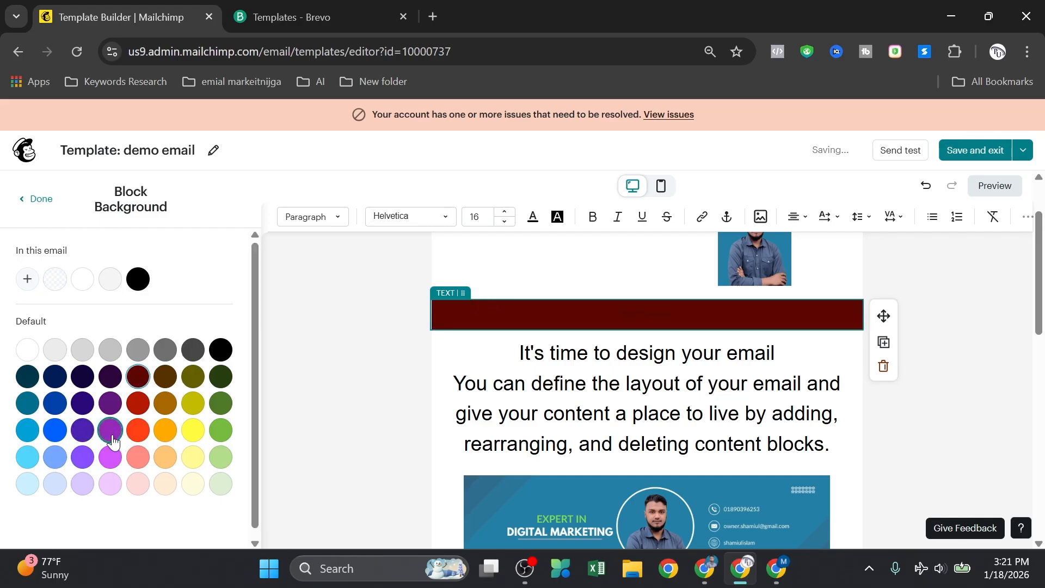
left_click(82, 354)
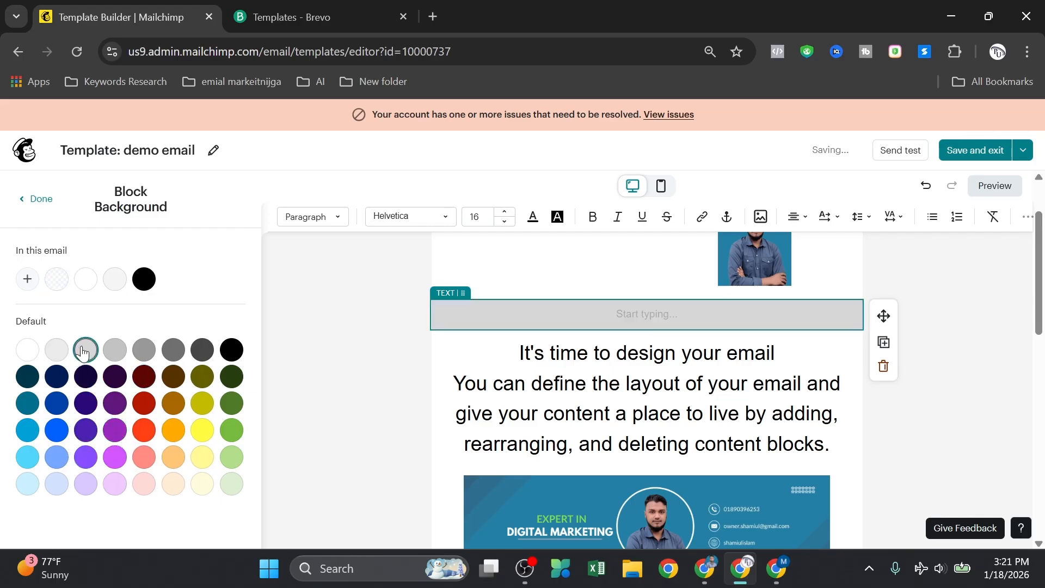
left_click(235, 430)
left_click(390, 372)
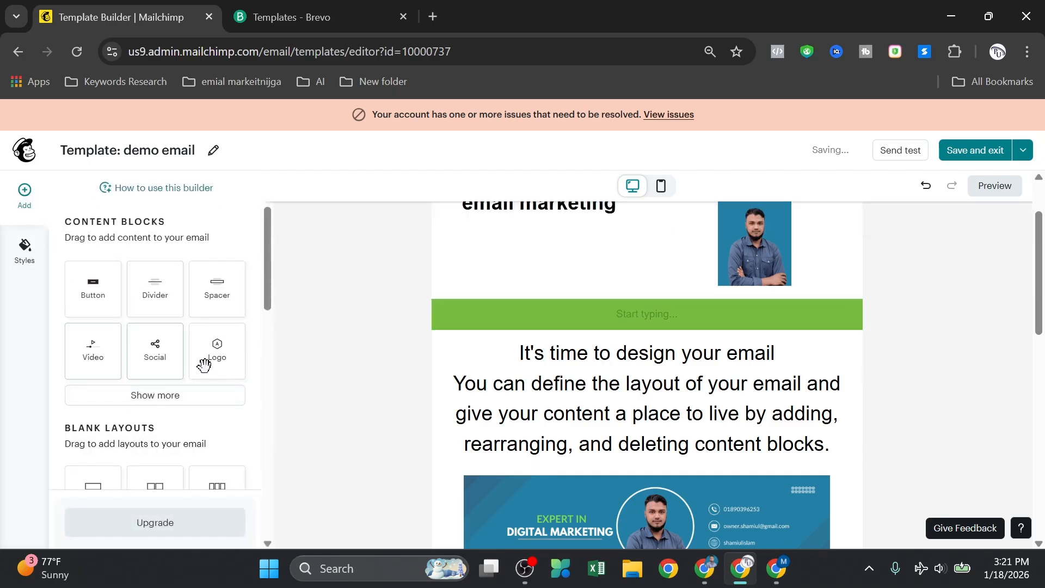
Step: Add a divider below the intro text with an olive line colour
left_click_drag(143, 385, 621, 452)
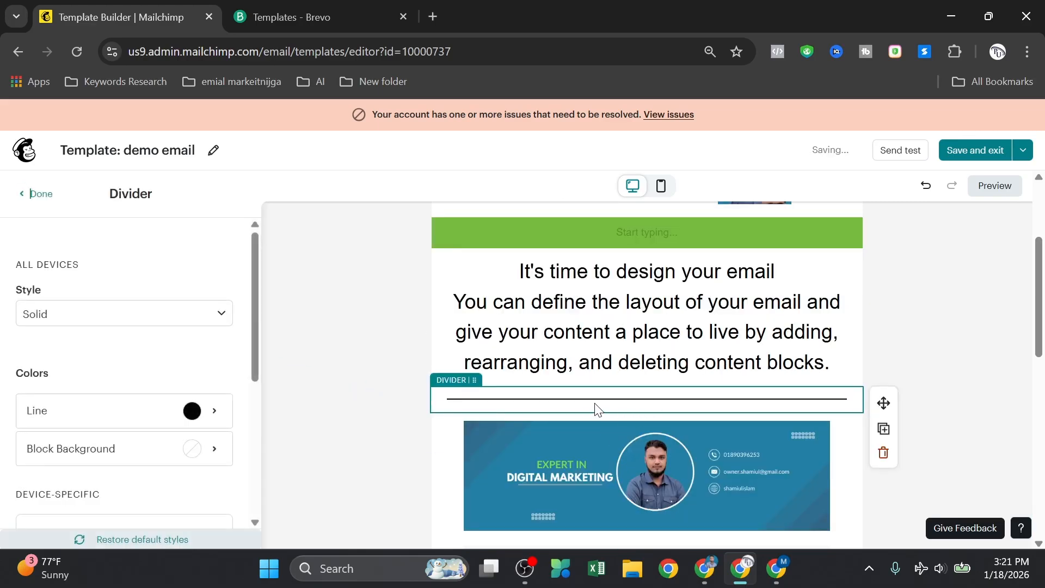
left_click(192, 411)
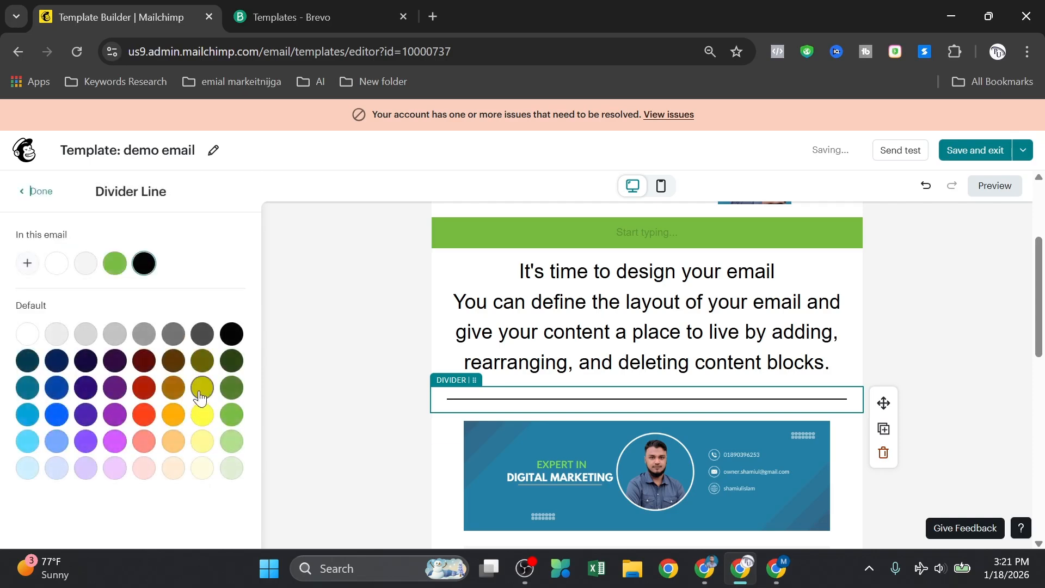
left_click(201, 362)
left_click(322, 356)
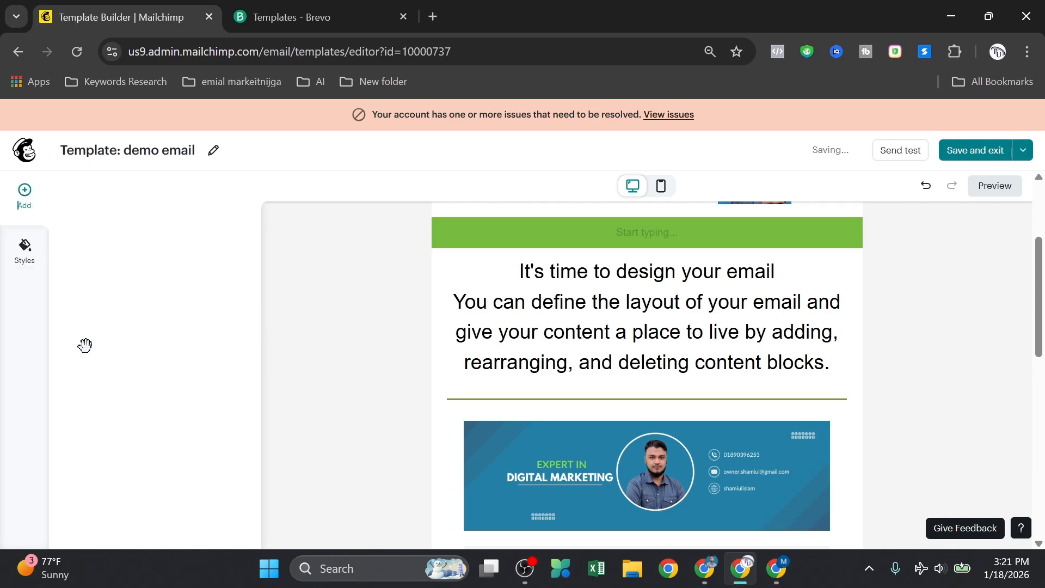
Step: Add a spacer block, delete it again, and close the Body section settings
scroll(158, 365, "down", 2)
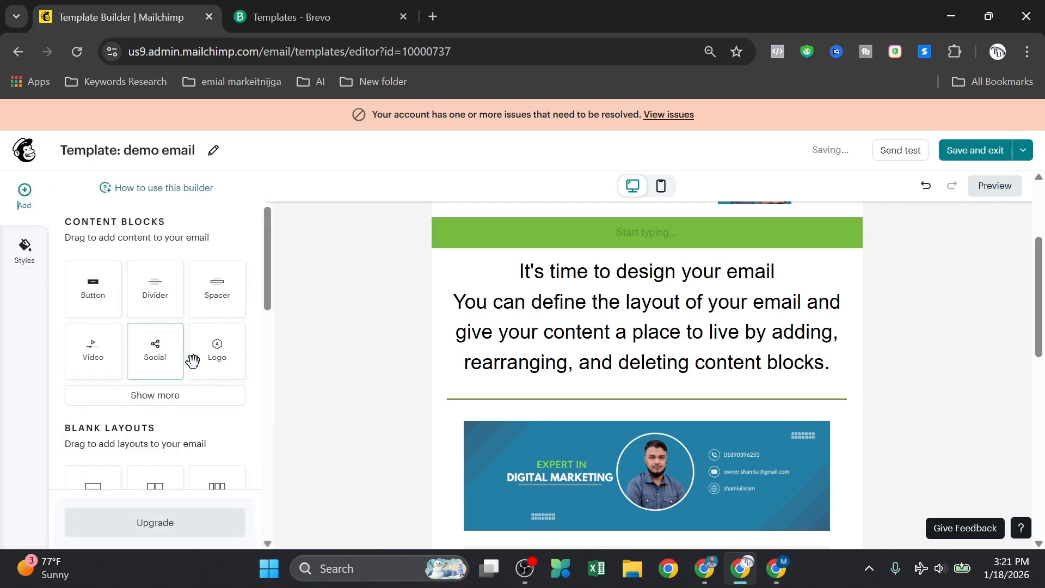
left_click_drag(215, 294, 645, 406)
scroll(908, 374, "down", 1)
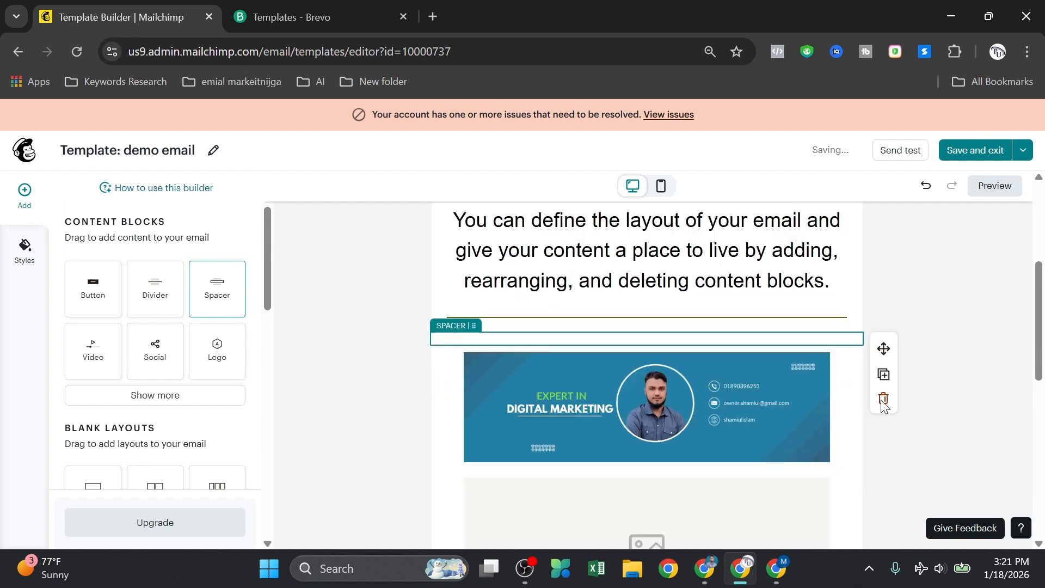
left_click(401, 370)
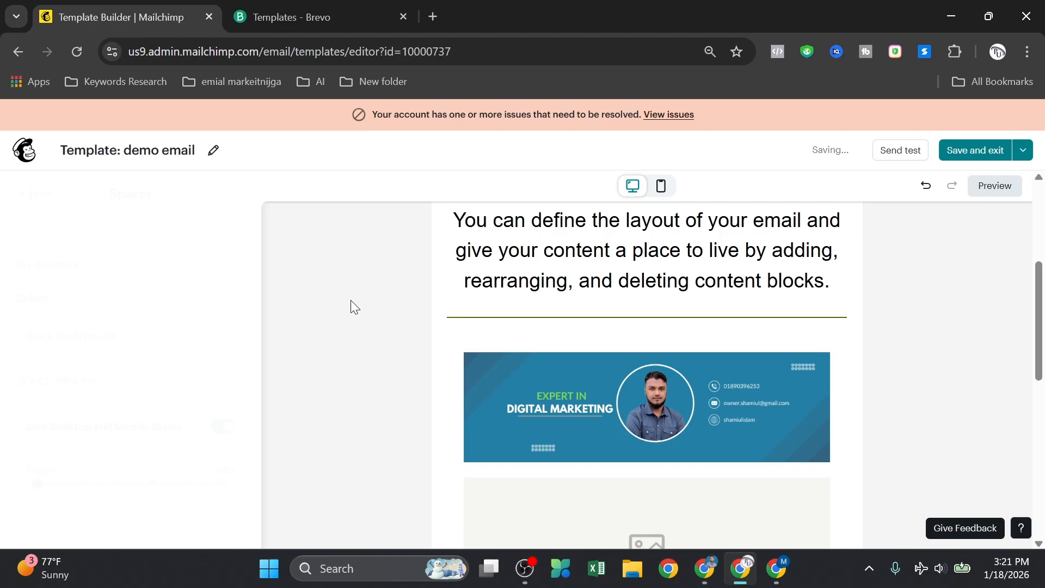
scroll(553, 347, "up", 3)
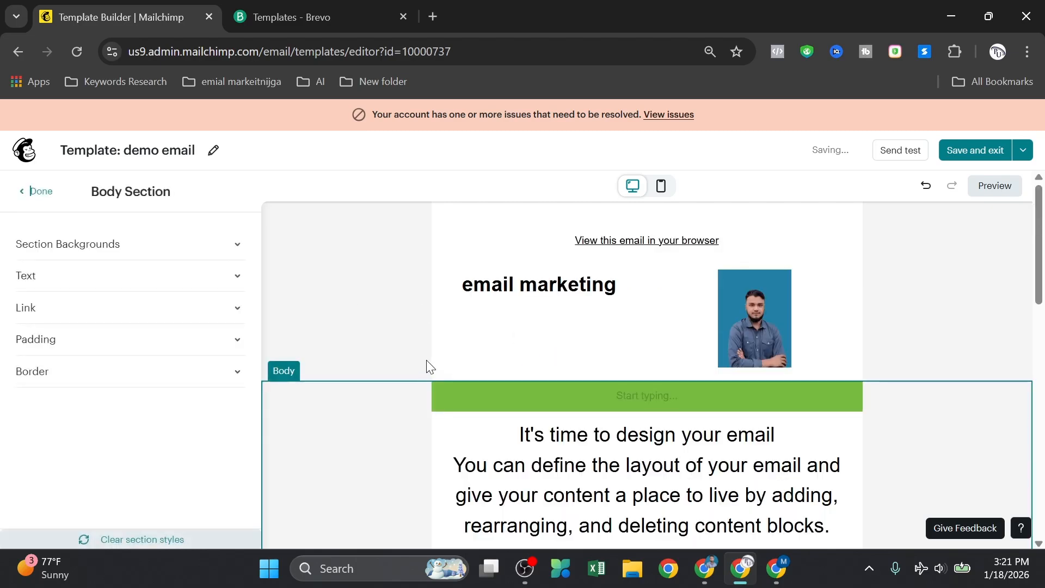
left_click(31, 190)
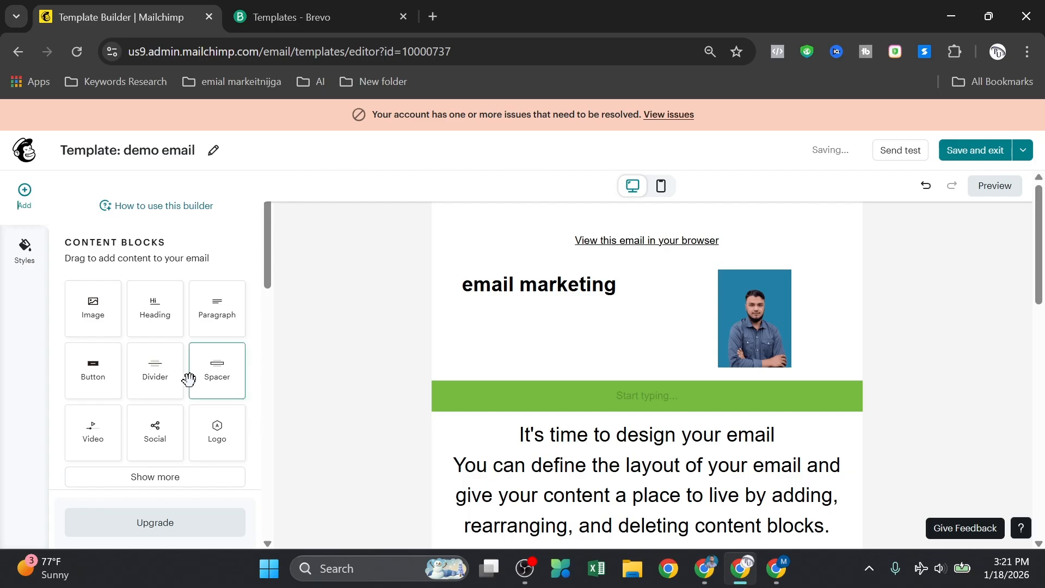
Step: Expand the content block list to show more block types
scroll(187, 384, "down", 3)
scroll(174, 327, "up", 3)
scroll(183, 359, "down", 2)
left_click(173, 403)
scroll(172, 392, "down", 1)
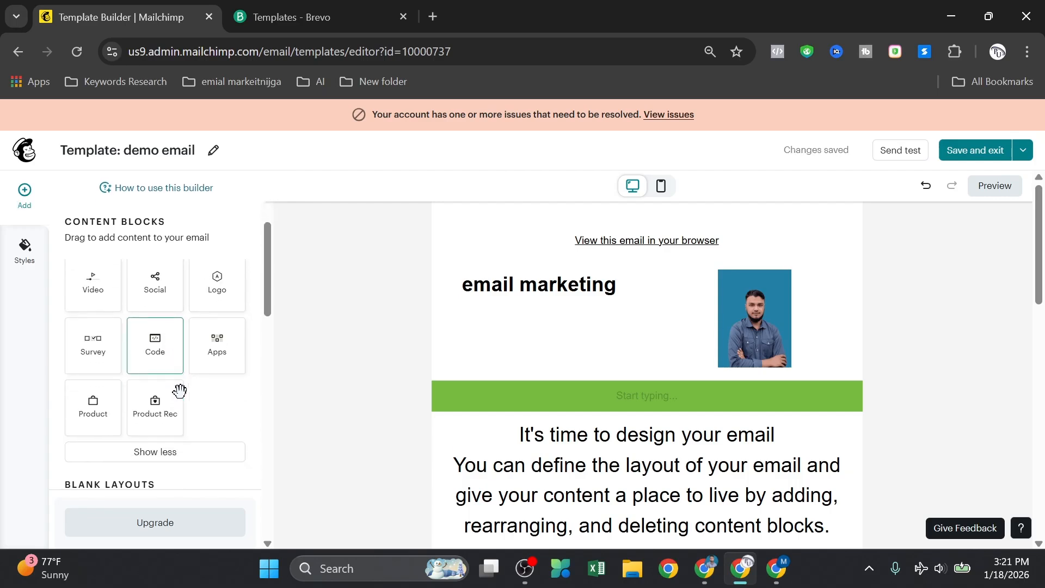
scroll(180, 390, "up", 3)
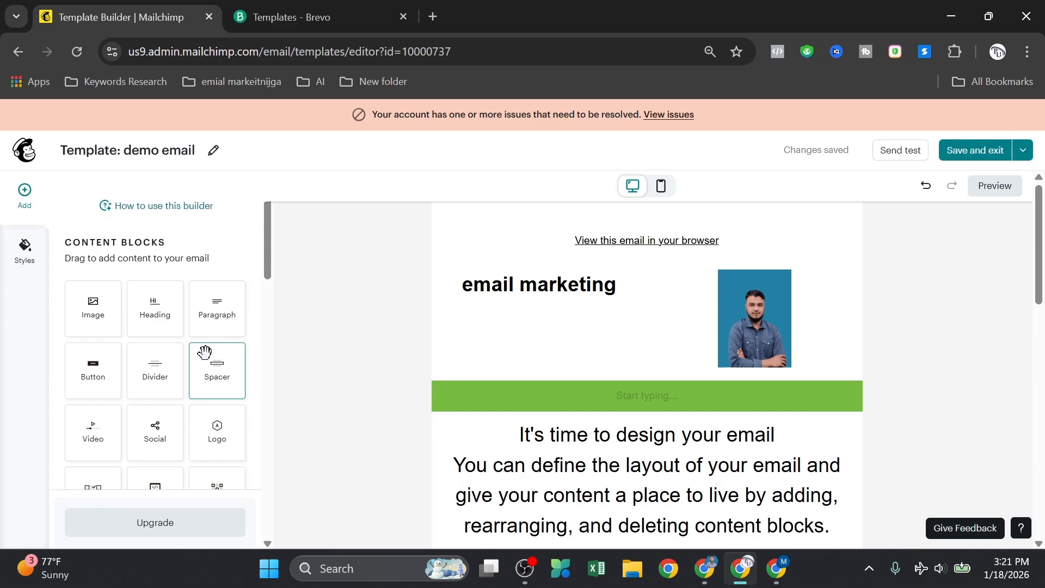
scroll(205, 353, "down", 1)
Step: Delete the header portrait and add a Logo block using the portrait left of the heading
left_click(751, 313)
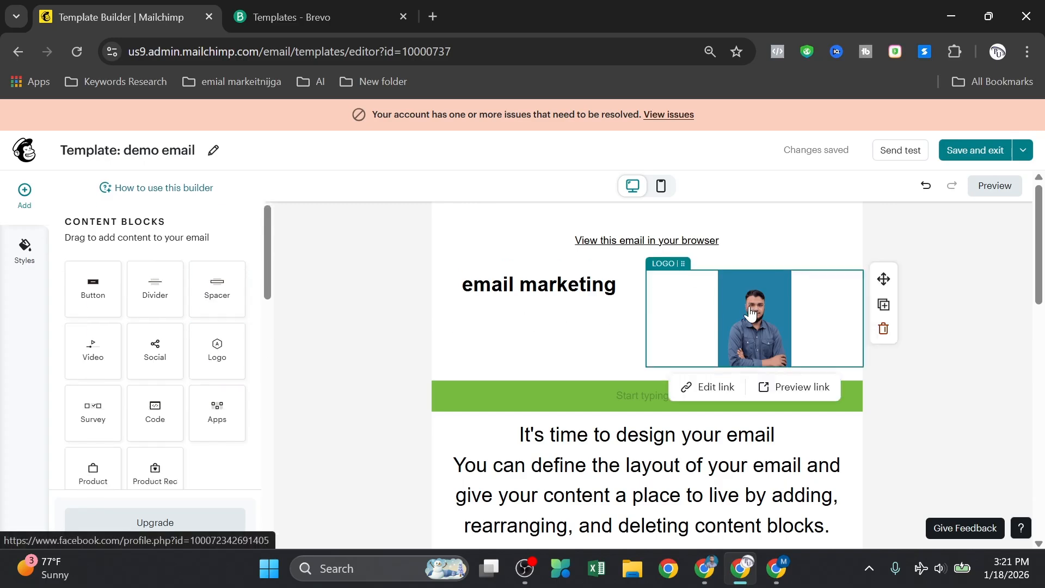
left_click(884, 328)
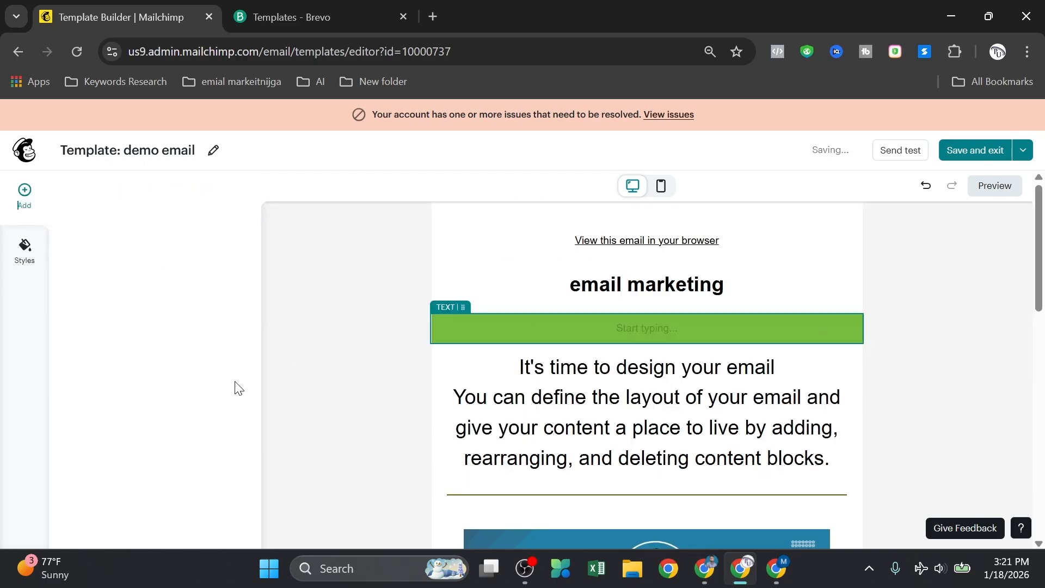
left_click_drag(212, 441, 479, 284)
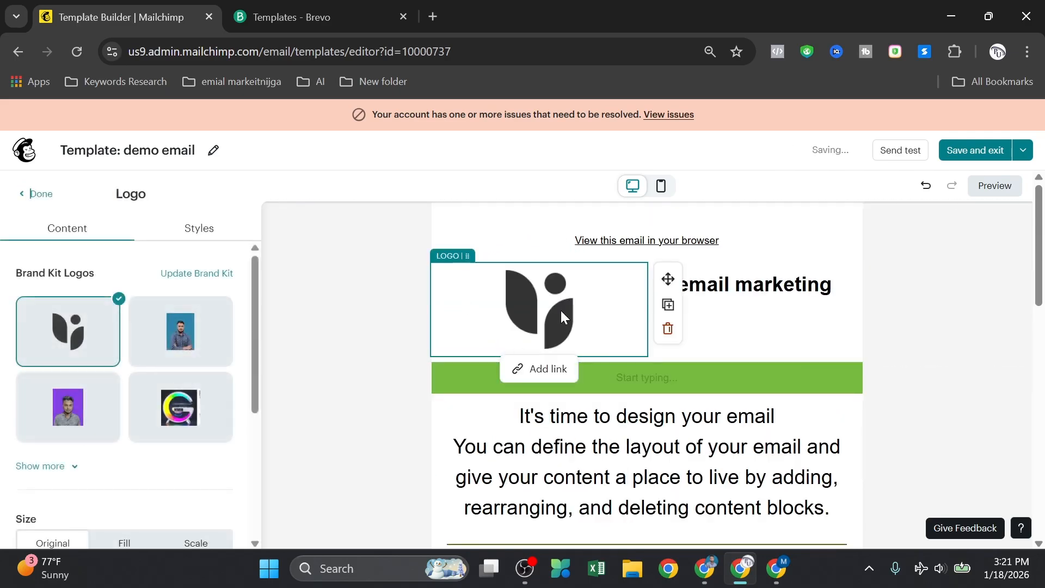
left_click(191, 340)
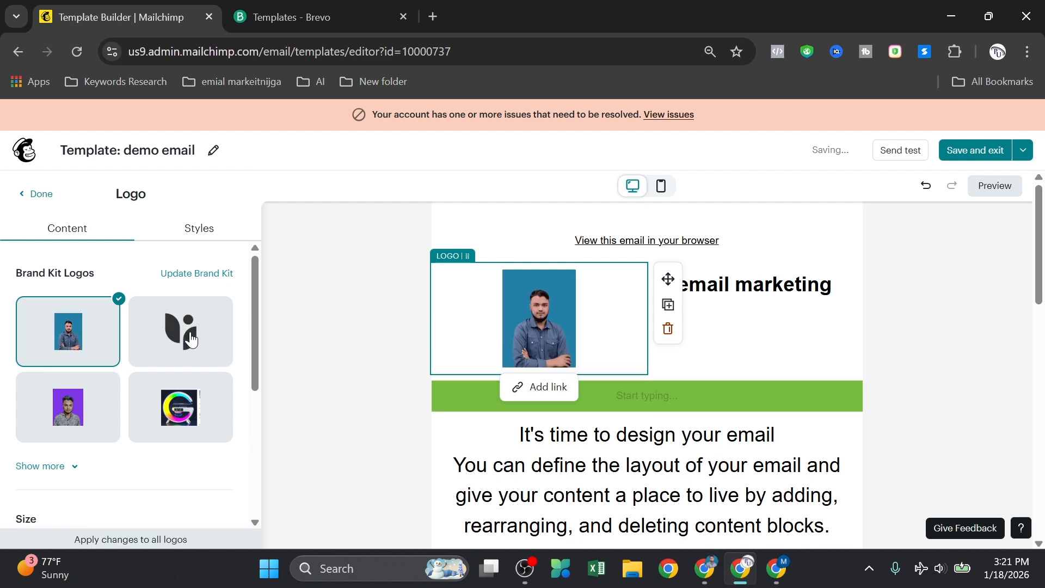
left_click(27, 193)
scroll(212, 378, "down", 2)
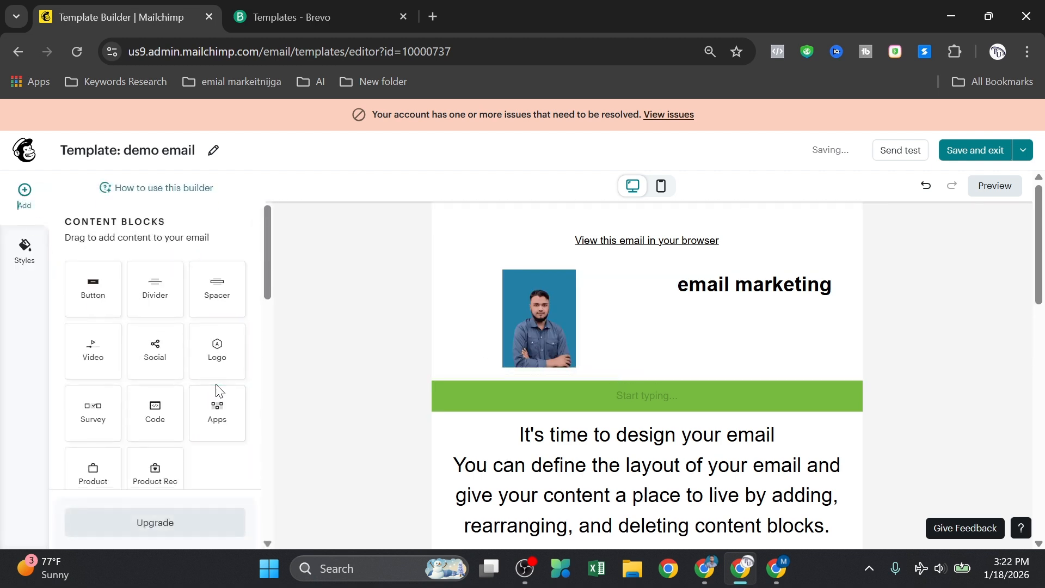
scroll(220, 391, "down", 2)
scroll(207, 357, "down", 2)
Step: Add a 1:2 two-column layout below the green bar
left_click(214, 357)
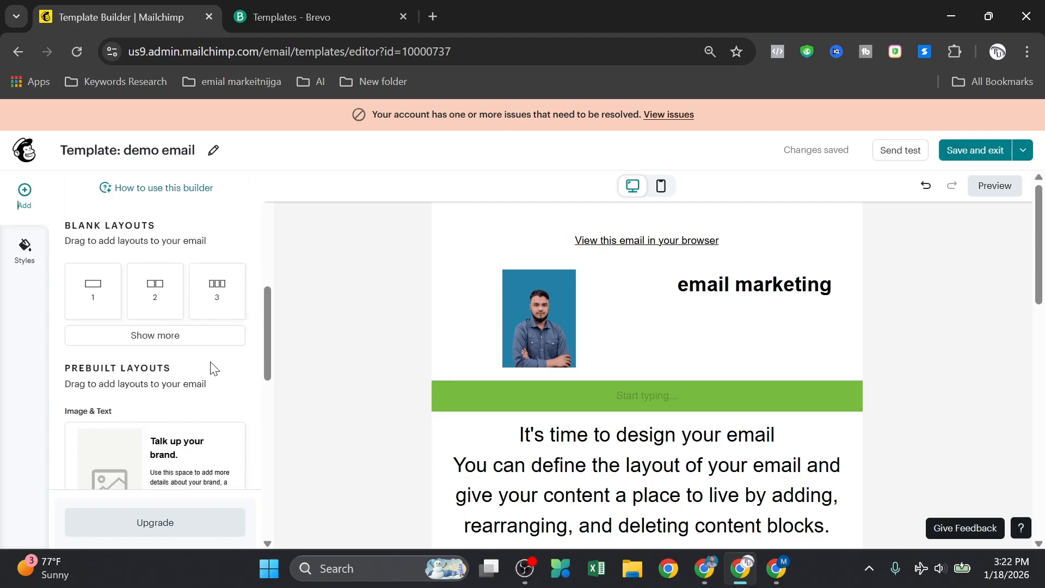
scroll(209, 374, "down", 1)
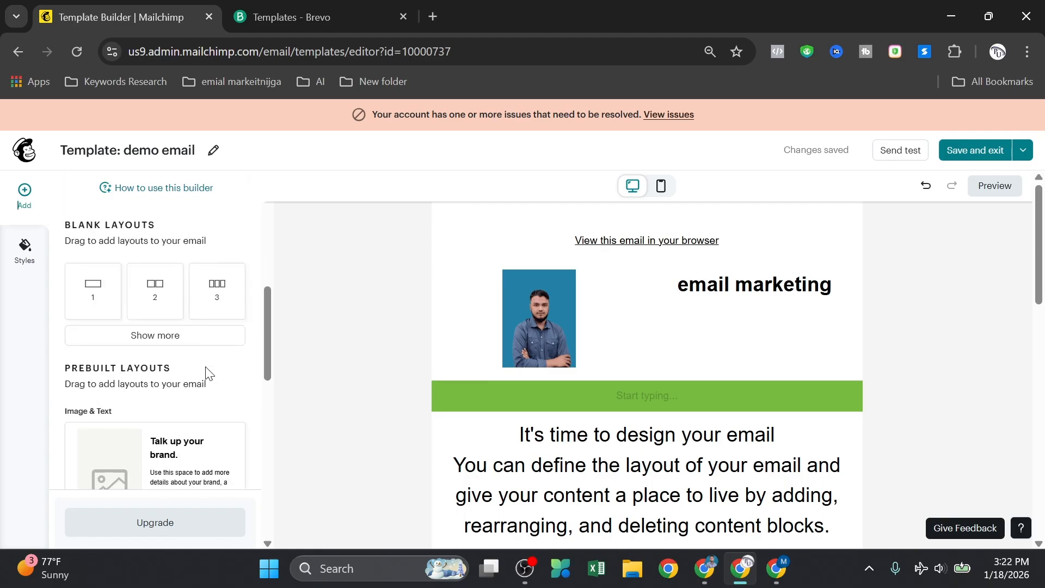
left_click(158, 336)
left_click_drag(99, 350, 97, 353)
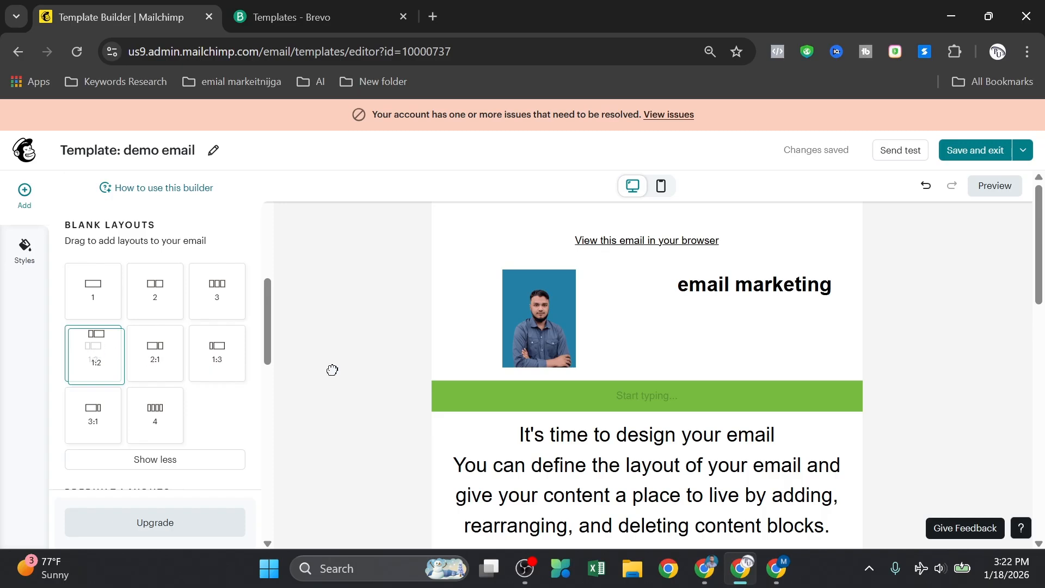
left_click_drag(441, 412, 483, 428)
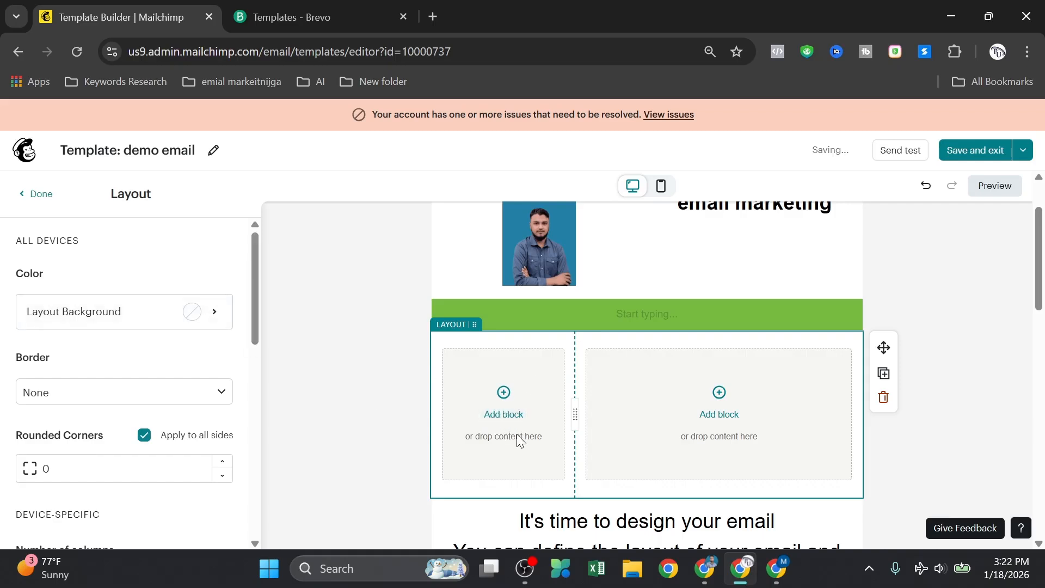
left_click(25, 194)
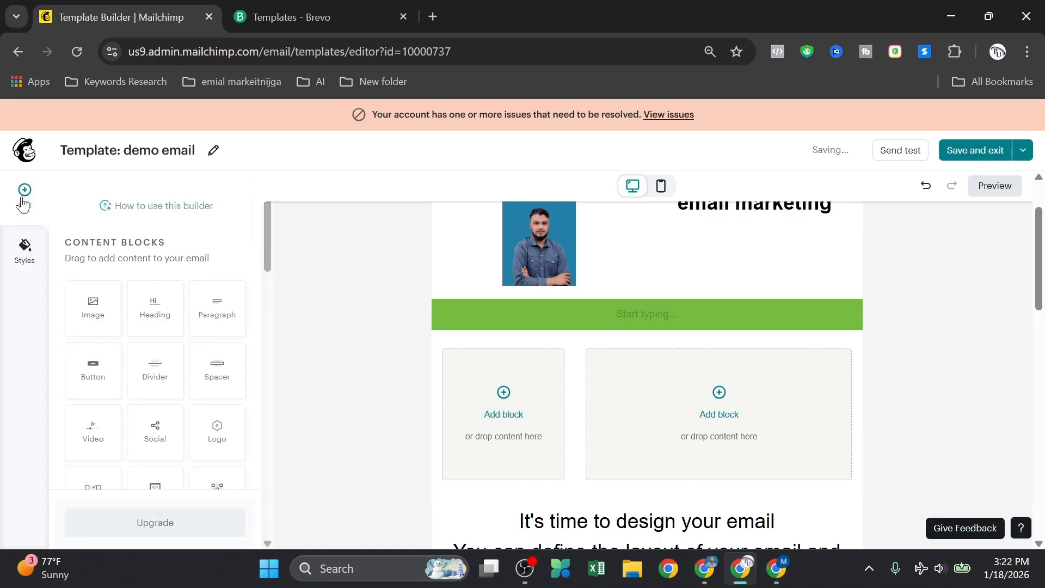
Step: Put a paragraph in the left column reading '01 section' followed by two lines of test text
left_click_drag(212, 313, 506, 416)
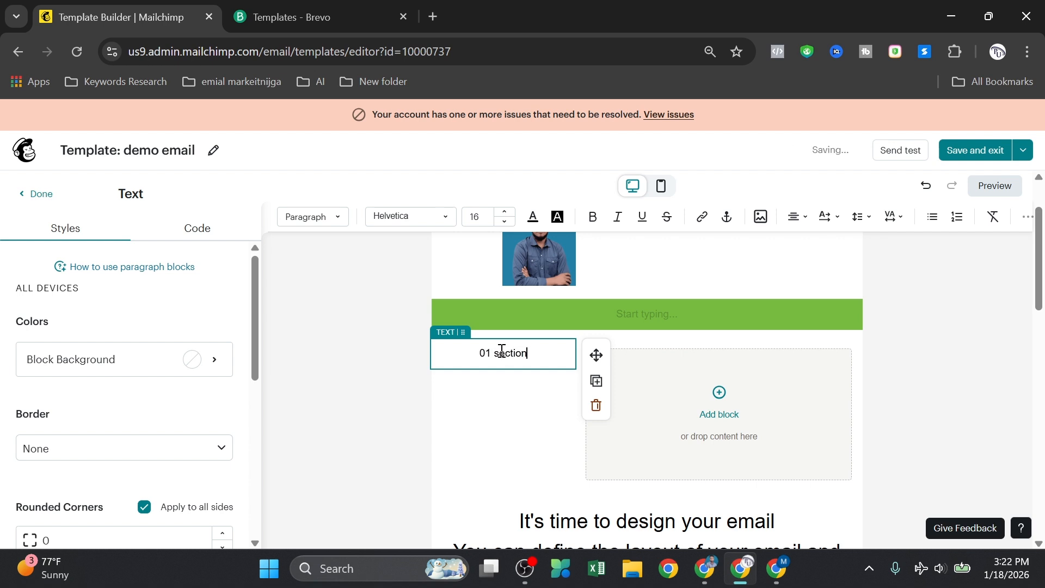
left_click(653, 394)
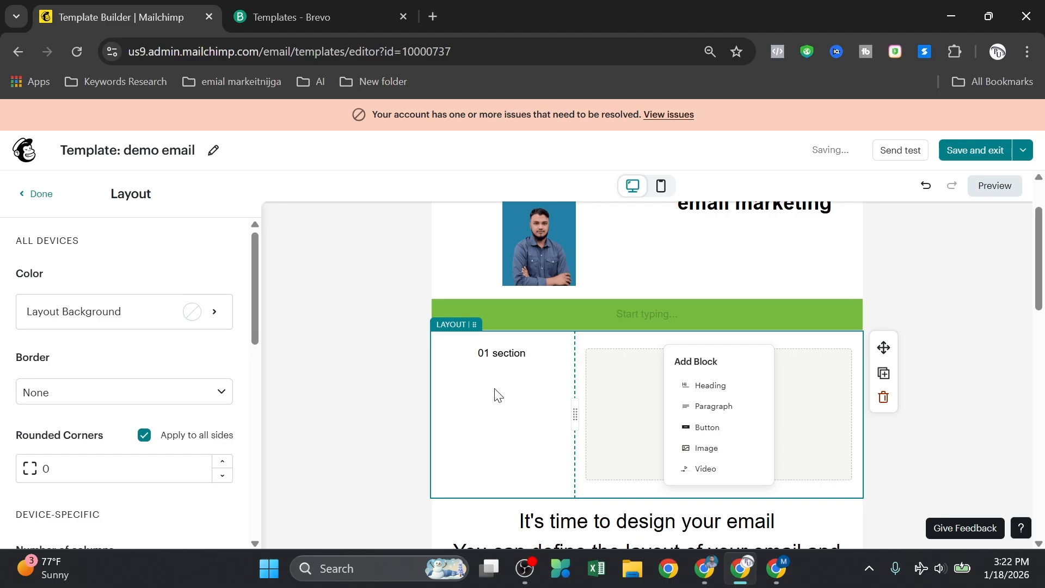
left_click(527, 352)
key("Return")
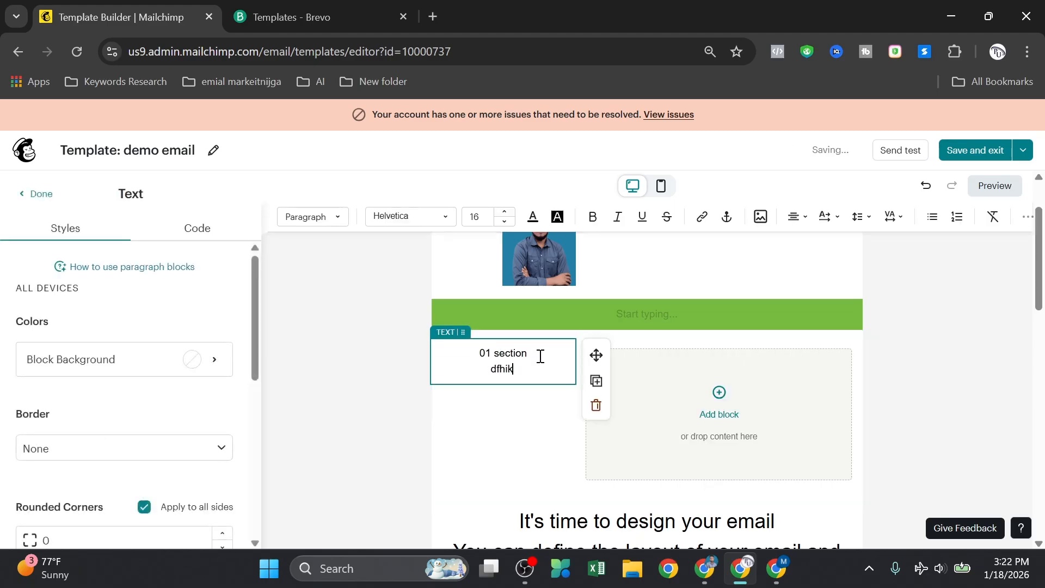
type("dfhikhfijdlsjf")
key("Return")
key("Return")
type("fldjsfljlsjdlfjs")
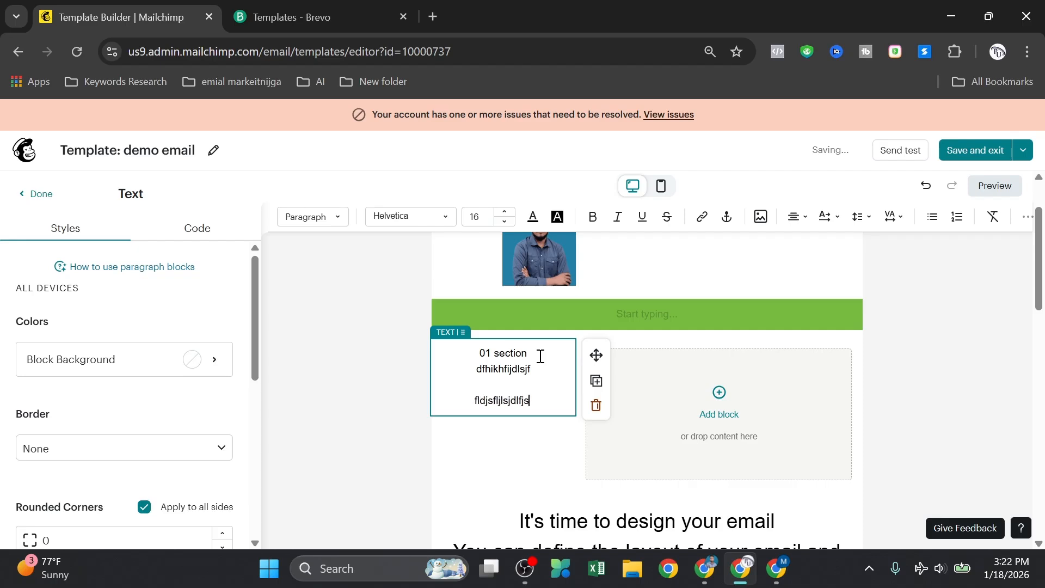
type("dfn")
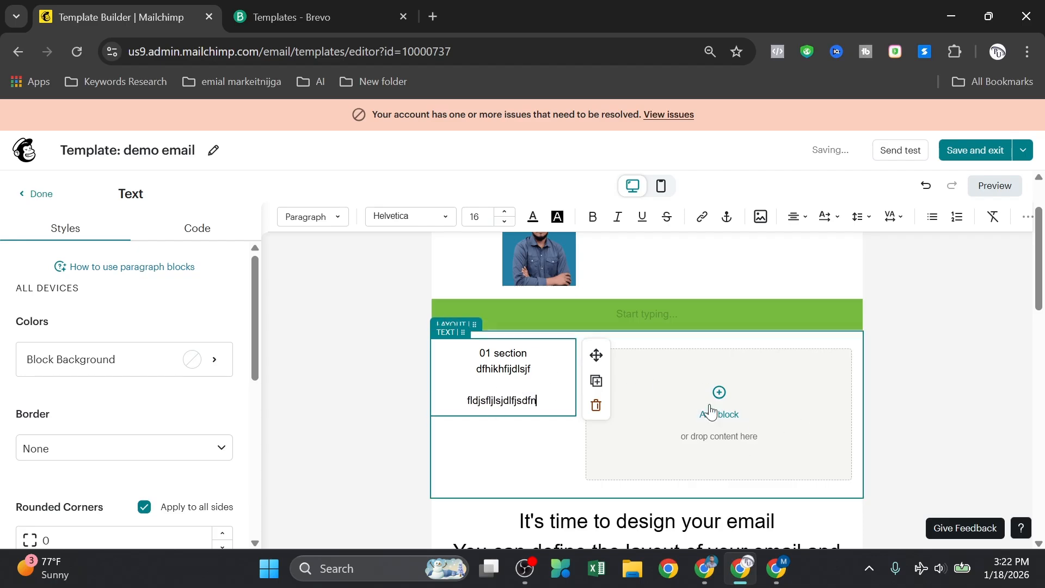
left_click(910, 363)
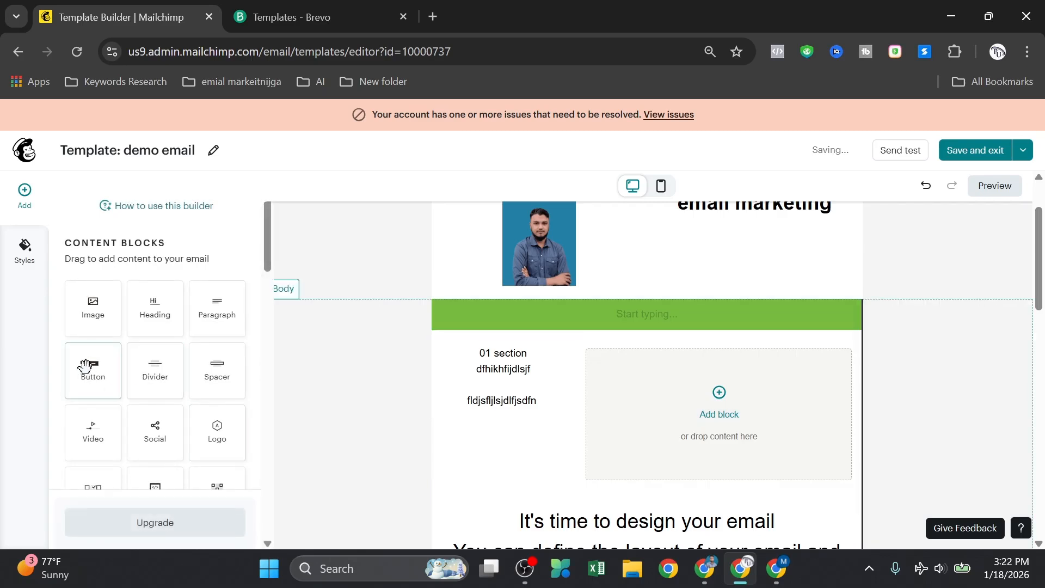
Step: Place an Image block in the right column holding the test.01.jpeg pancake photo
left_click_drag(93, 310, 710, 439)
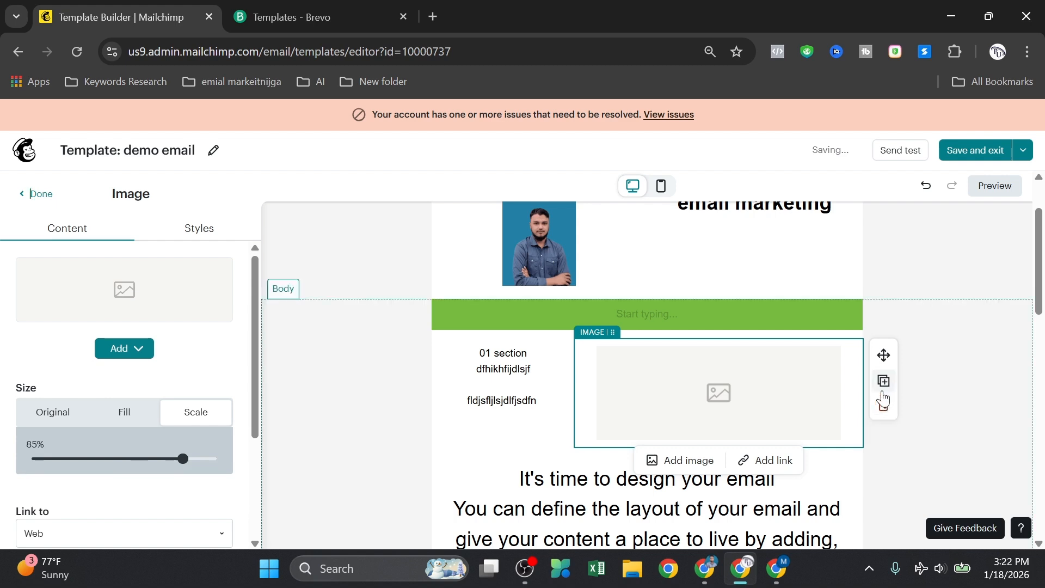
left_click(681, 461)
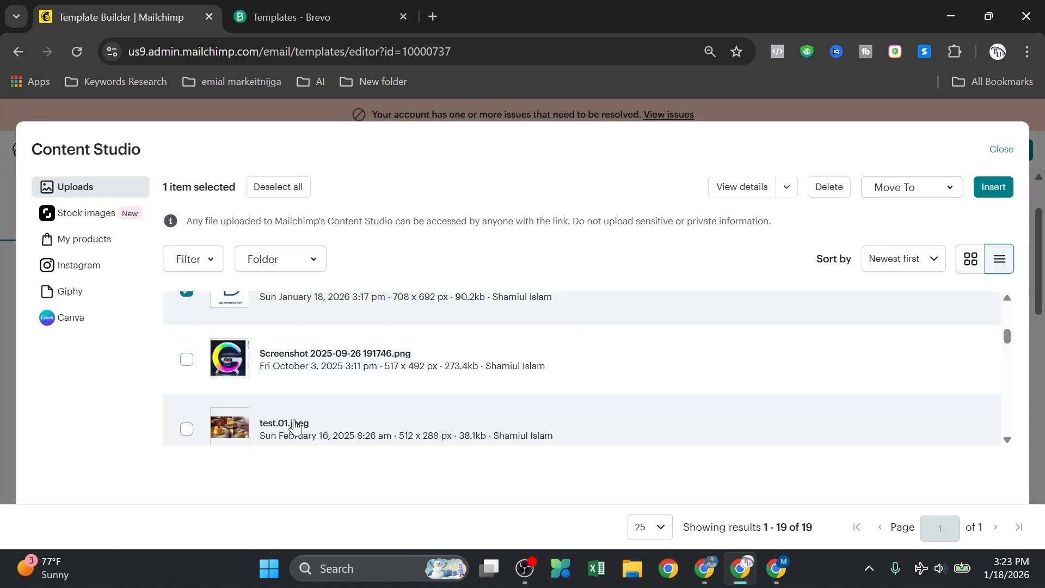
scroll(296, 428, "down", 2)
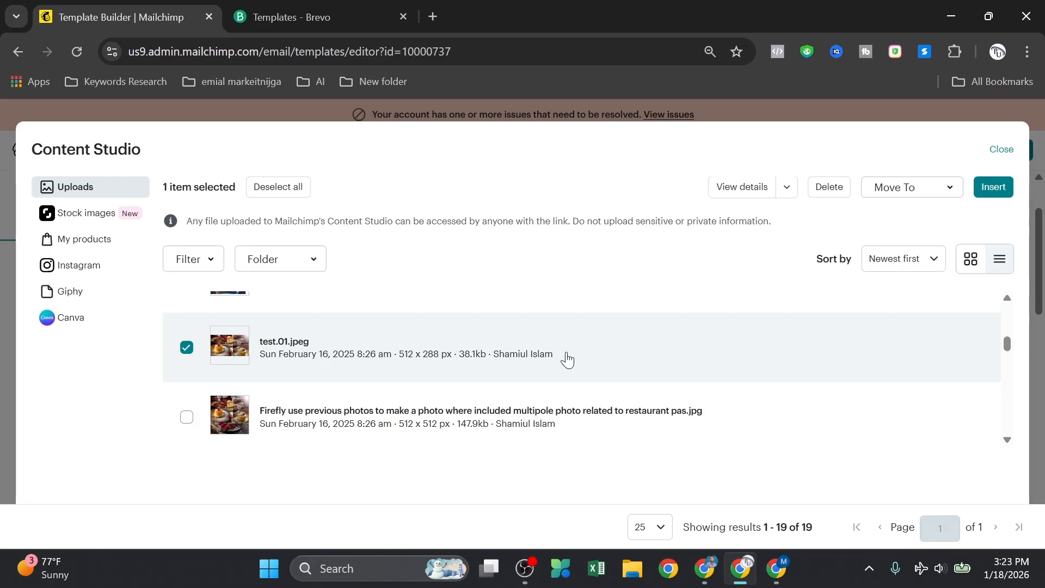
left_click(994, 191)
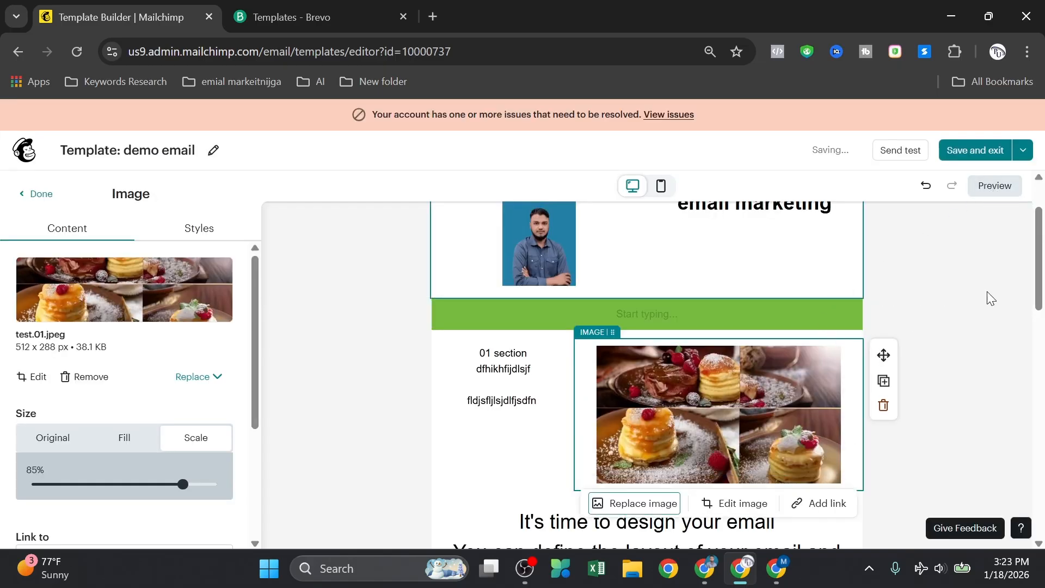
left_click(980, 321)
scroll(727, 409, "down", 4)
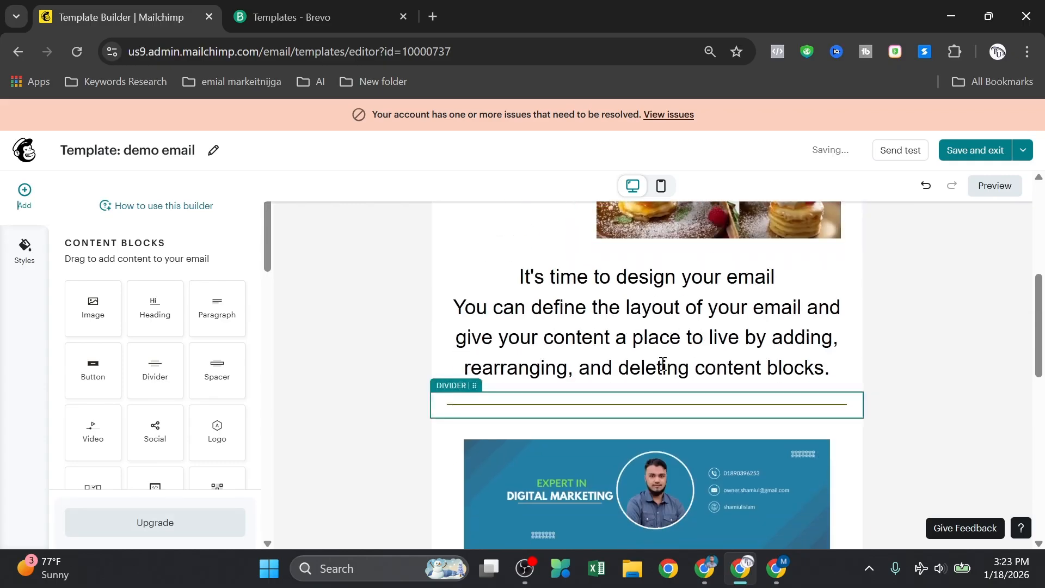
Step: Add the prebuilt 'Talk up your brand' image-and-text section below the divider
scroll(638, 375, "up", 4)
scroll(638, 374, "down", 3)
scroll(638, 381, "up", 3)
scroll(136, 359, "down", 10)
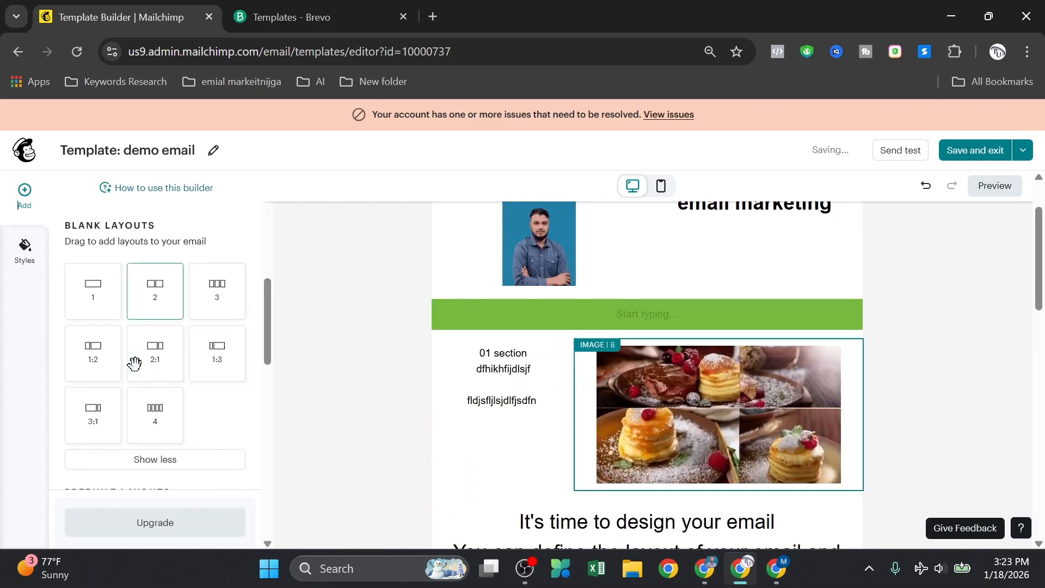
scroll(140, 359, "up", 4)
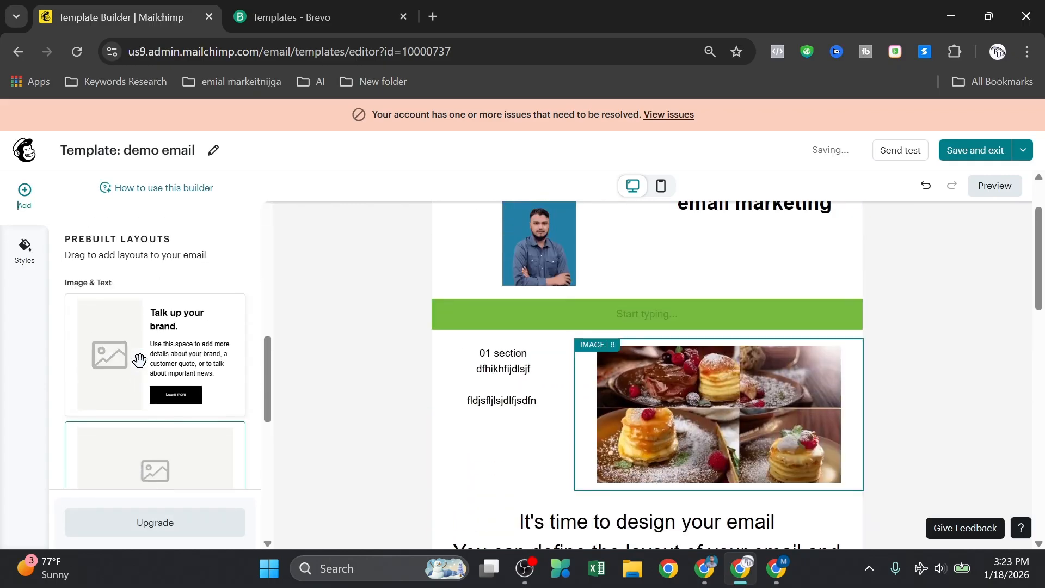
scroll(323, 392, "down", 4)
left_click_drag(109, 361, 548, 430)
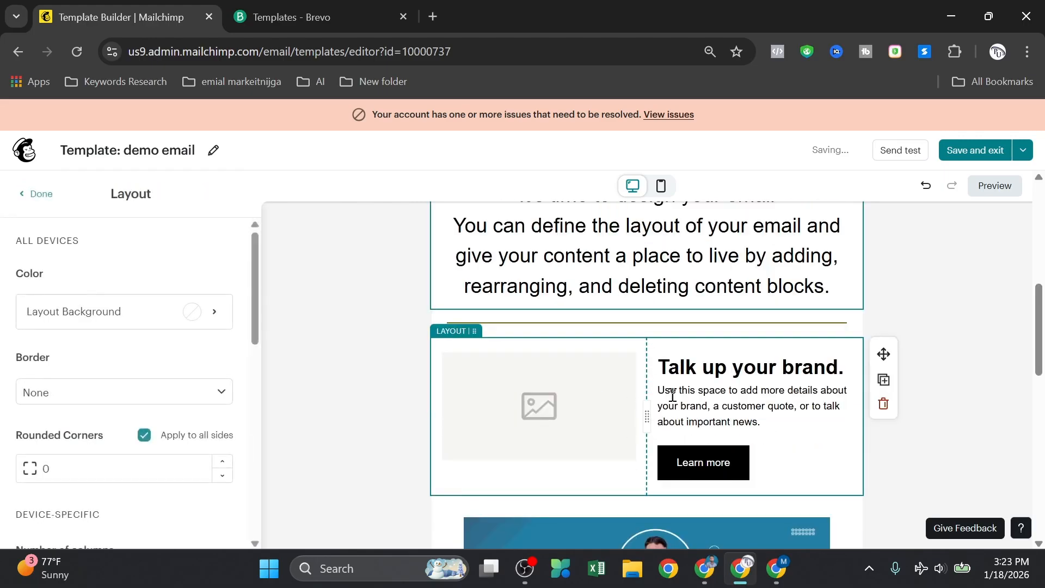
scroll(490, 408, "up", 6)
scroll(452, 401, "up", 2)
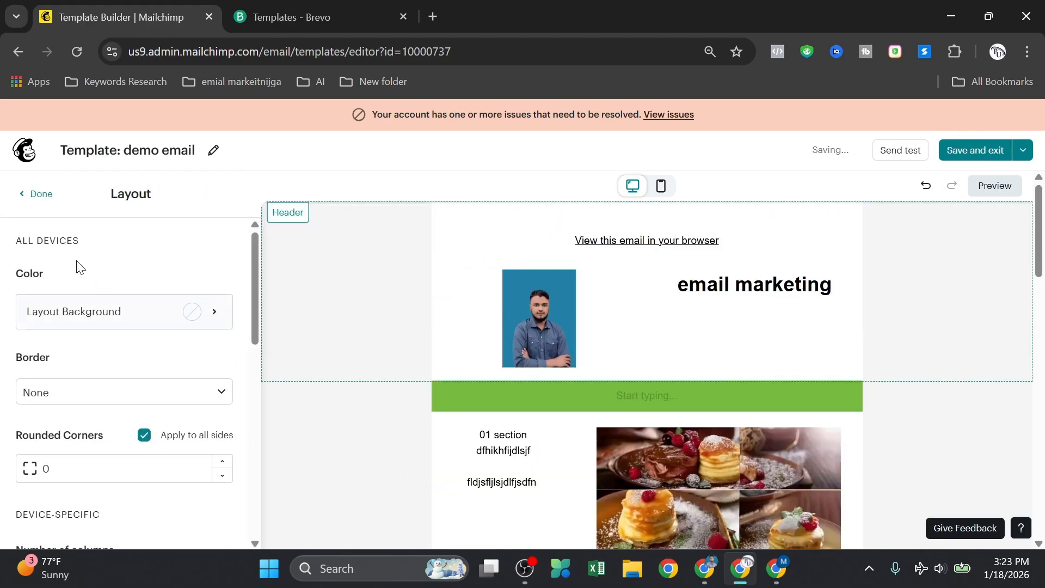
scroll(142, 462, "down", 2)
scroll(129, 351, "up", 1)
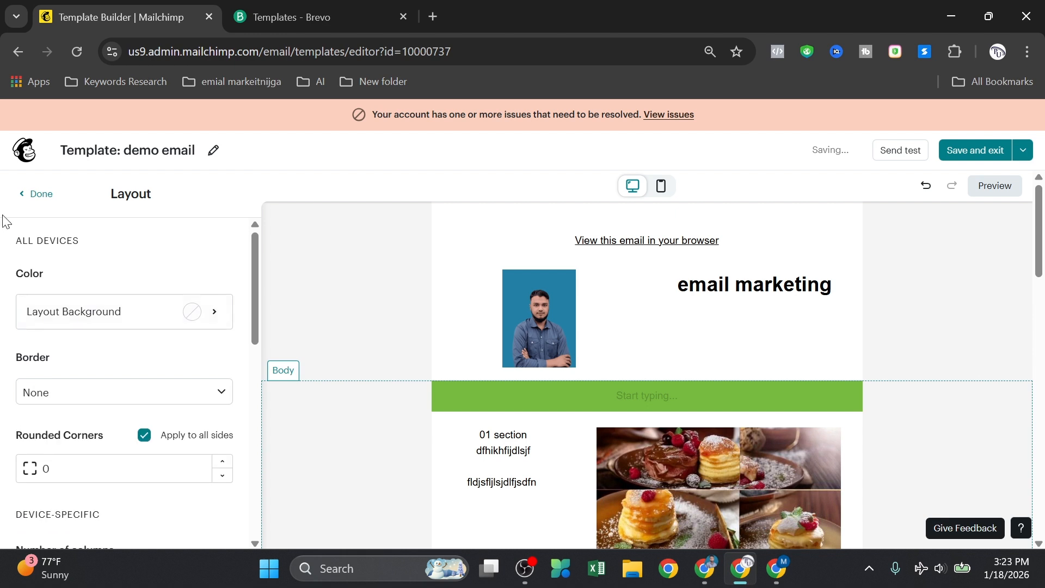
left_click(24, 201)
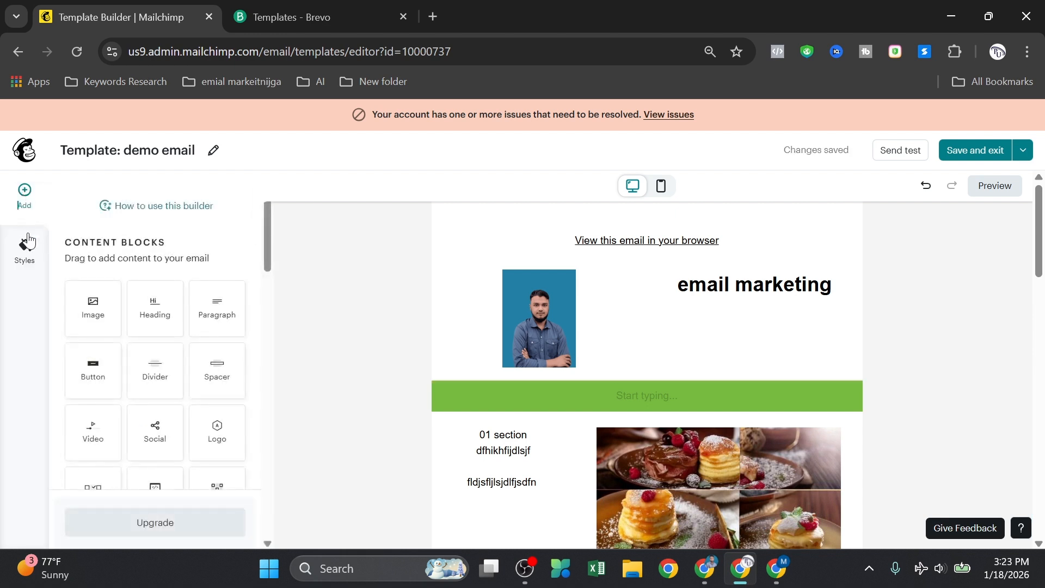
Step: Review the finished email, then leave the editor for the Templates list
scroll(122, 430, "down", 5)
scroll(136, 392, "down", 3)
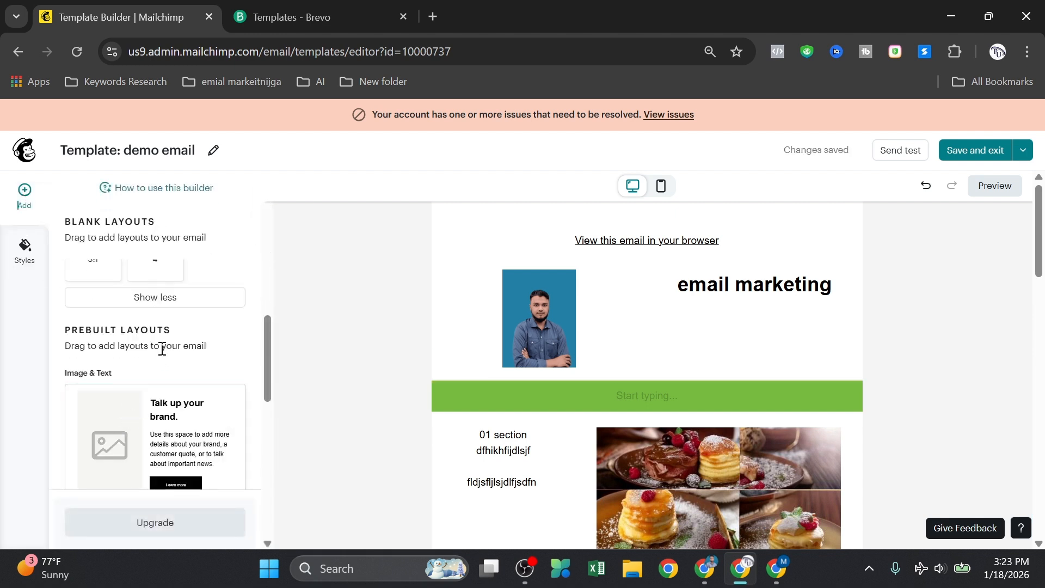
scroll(163, 354, "up", 4)
scroll(166, 381, "down", 4)
scroll(168, 391, "up", 4)
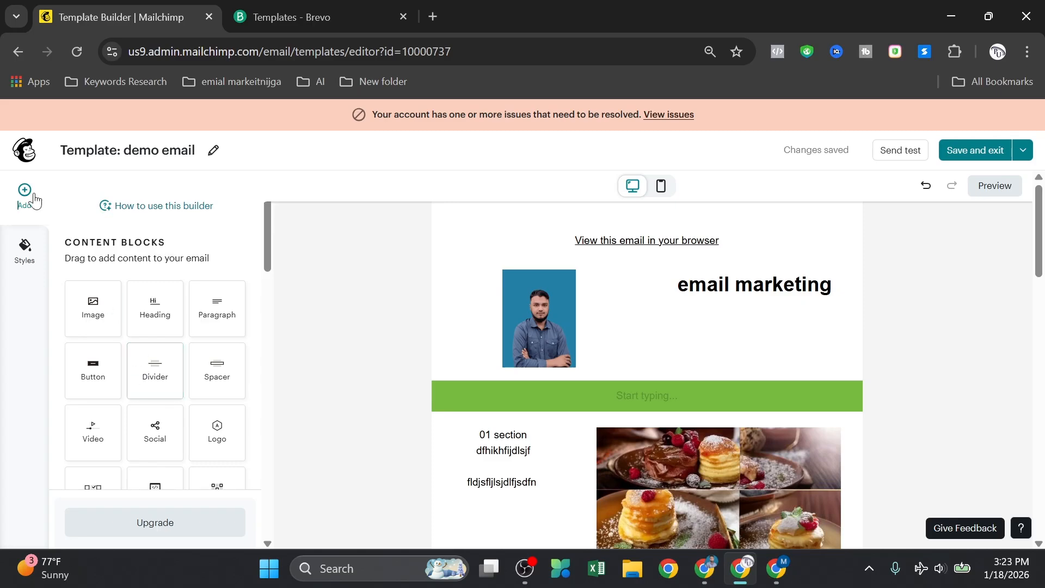
scroll(546, 373, "down", 15)
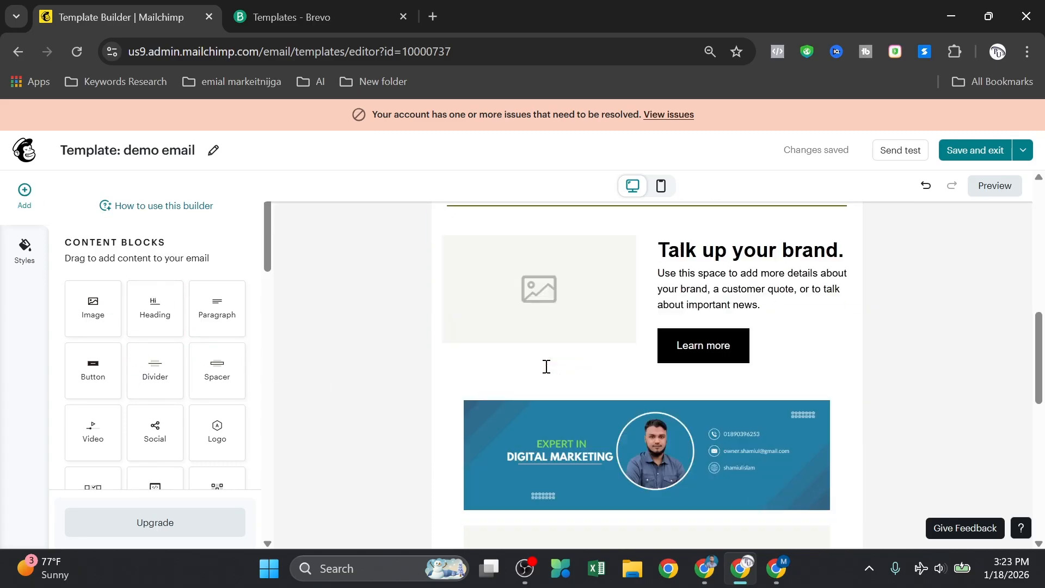
scroll(549, 362, "up", 10)
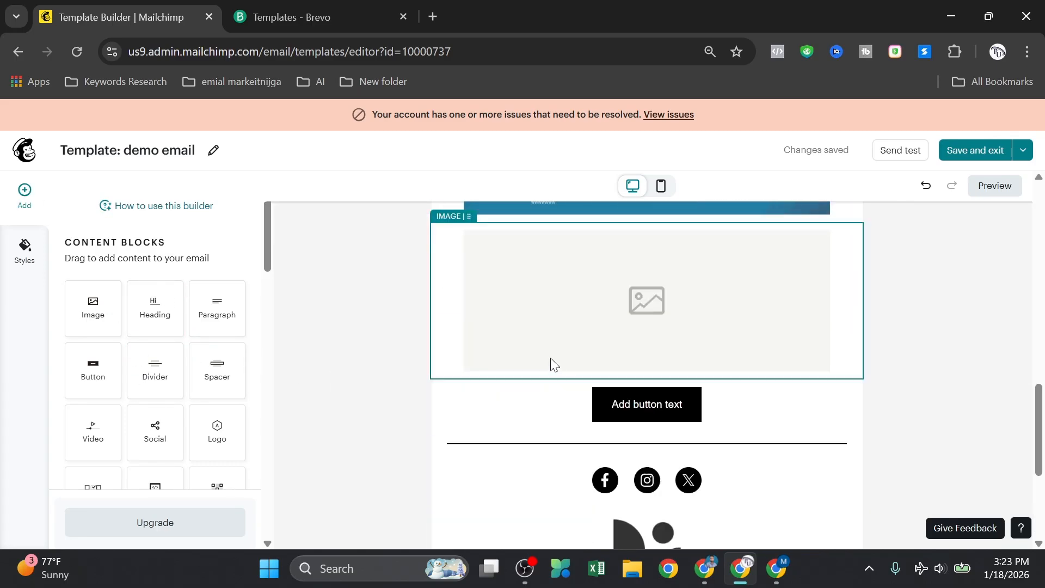
scroll(559, 361, "up", 2)
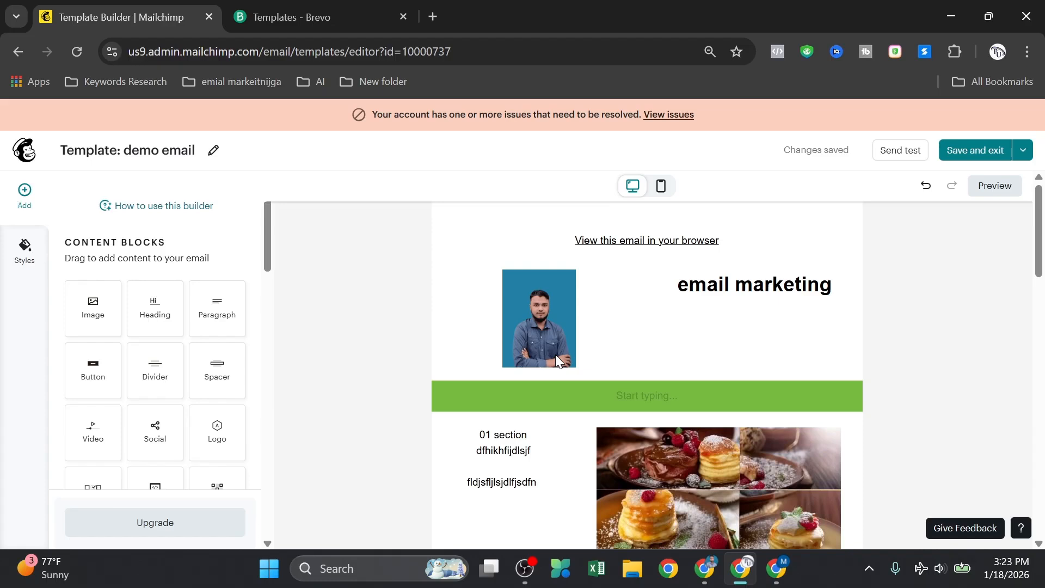
scroll(675, 332, "down", 5)
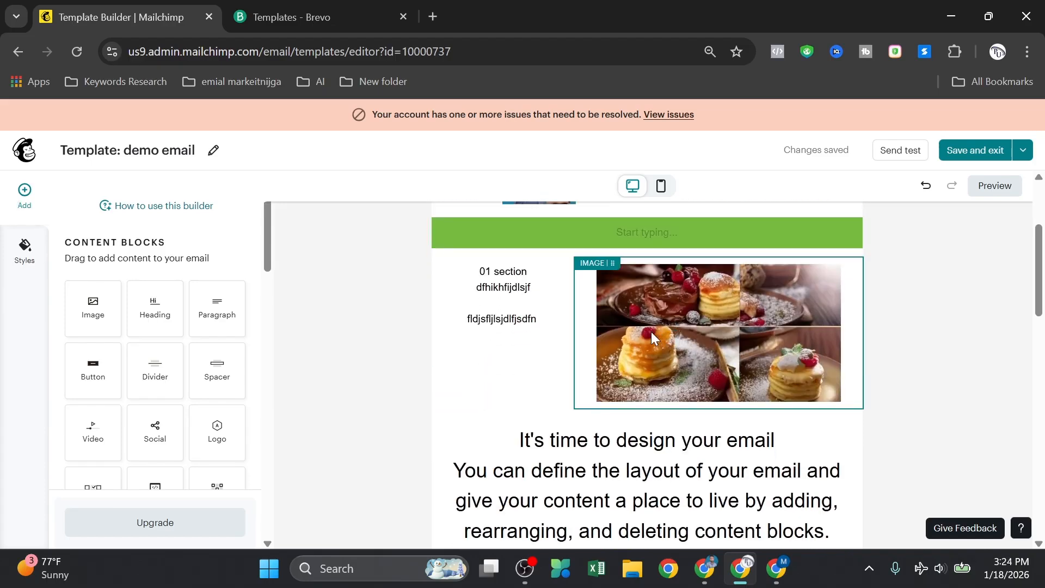
scroll(636, 338, "down", 10)
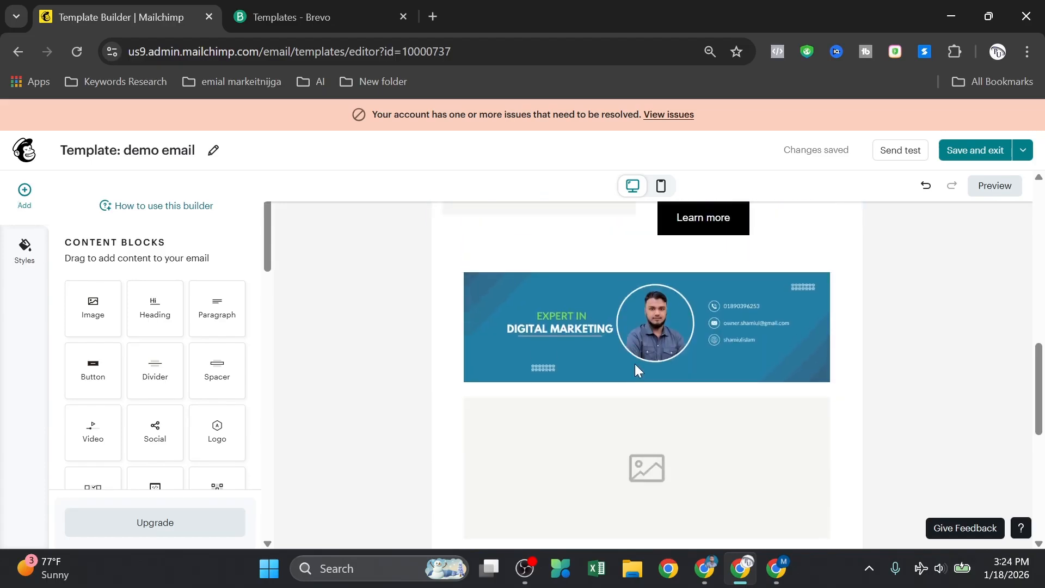
scroll(620, 404, "up", 15)
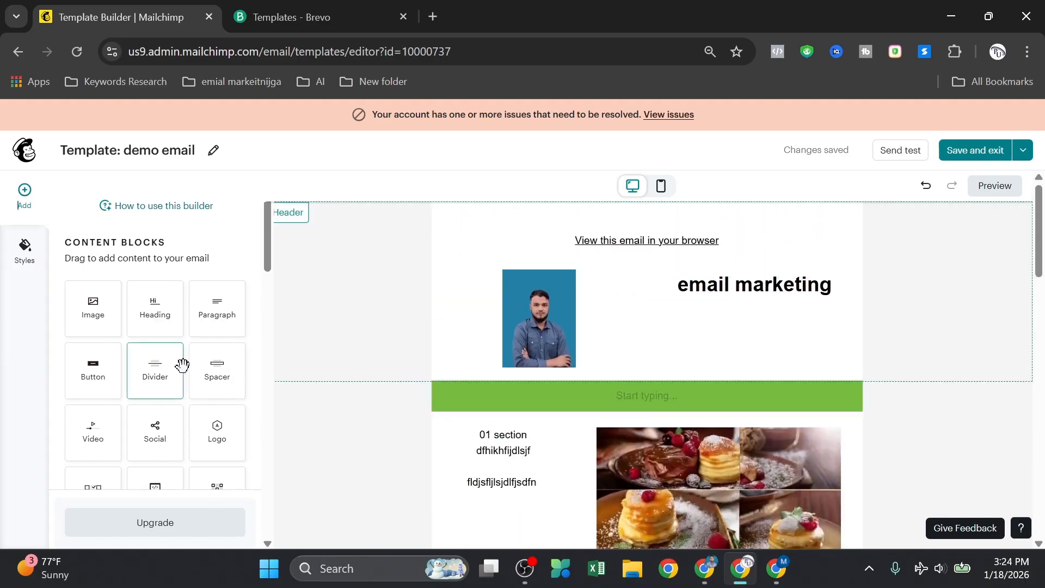
scroll(158, 392, "down", 5)
scroll(614, 364, "down", 4)
scroll(158, 389, "down", 8)
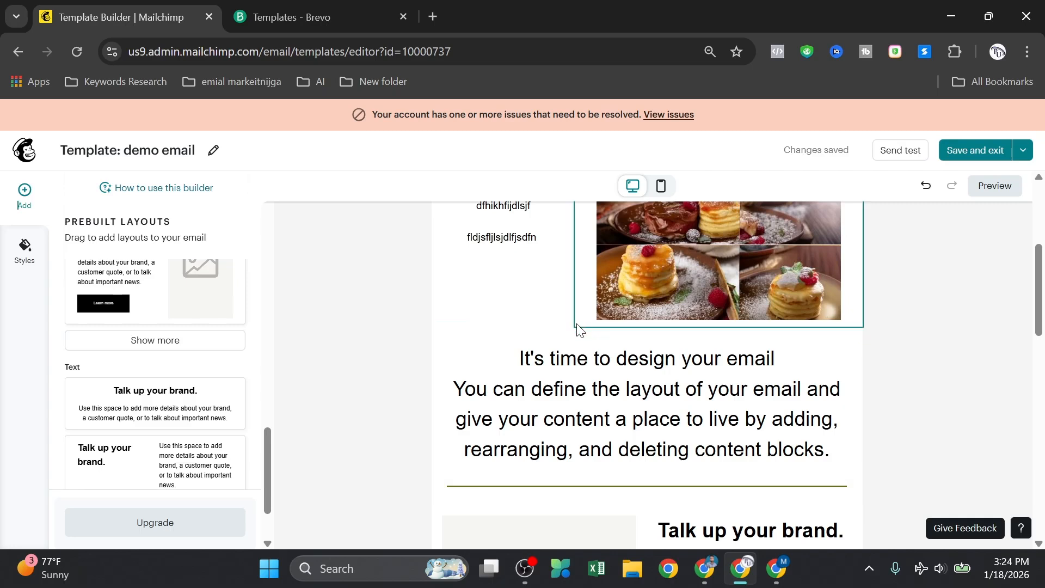
scroll(175, 350, "down", 2)
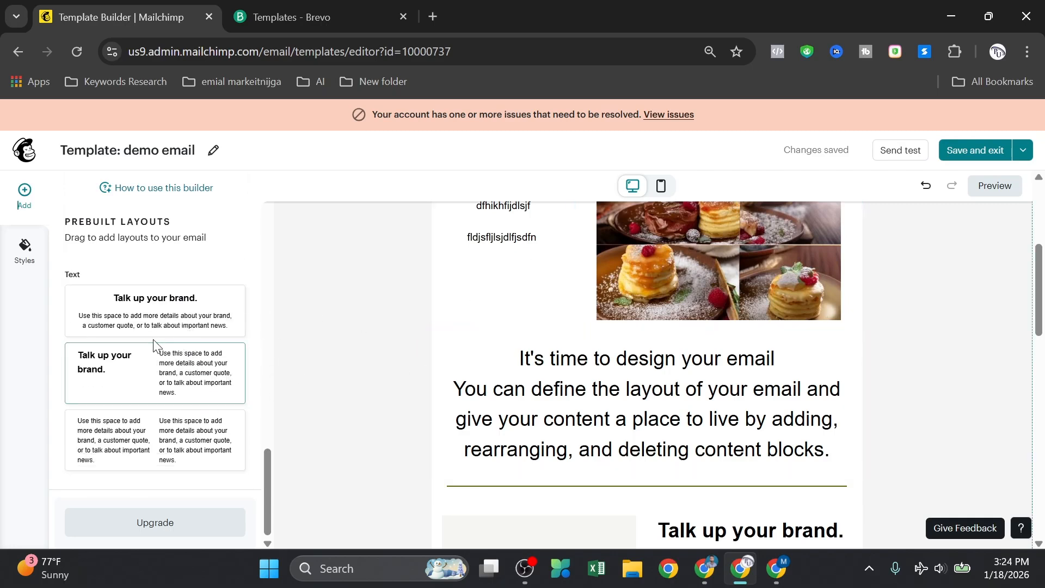
scroll(208, 284, "down", 3)
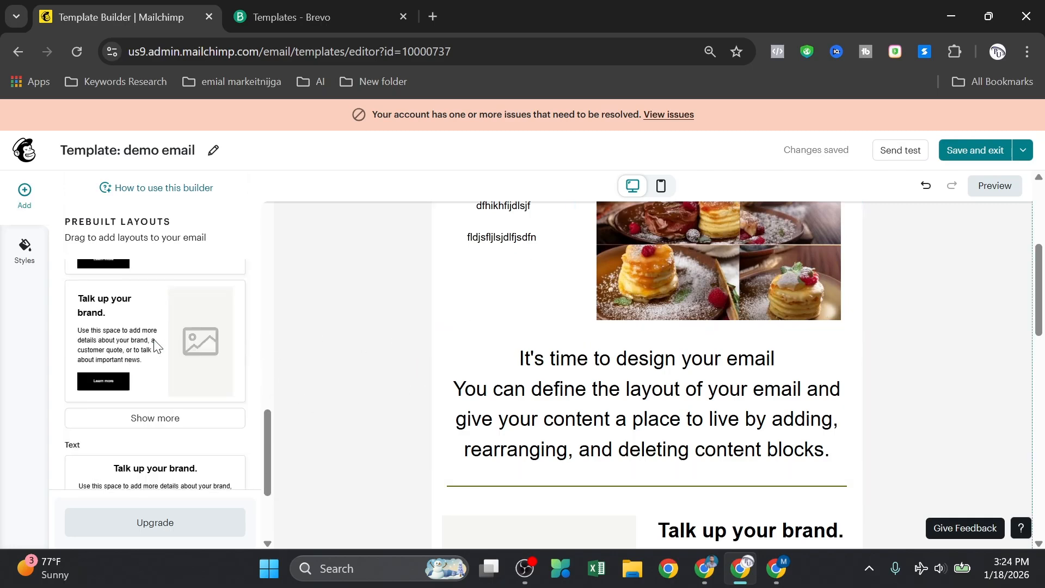
left_click(12, 55)
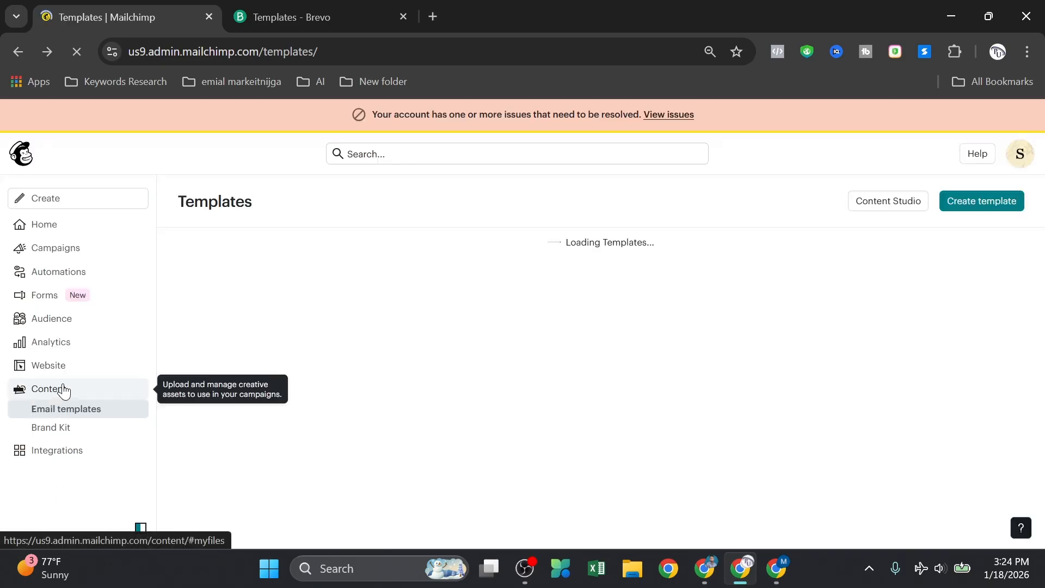
Step: Scroll the Mailchimp templates list and open the 'food bolg' template
scroll(427, 327, "down", 1)
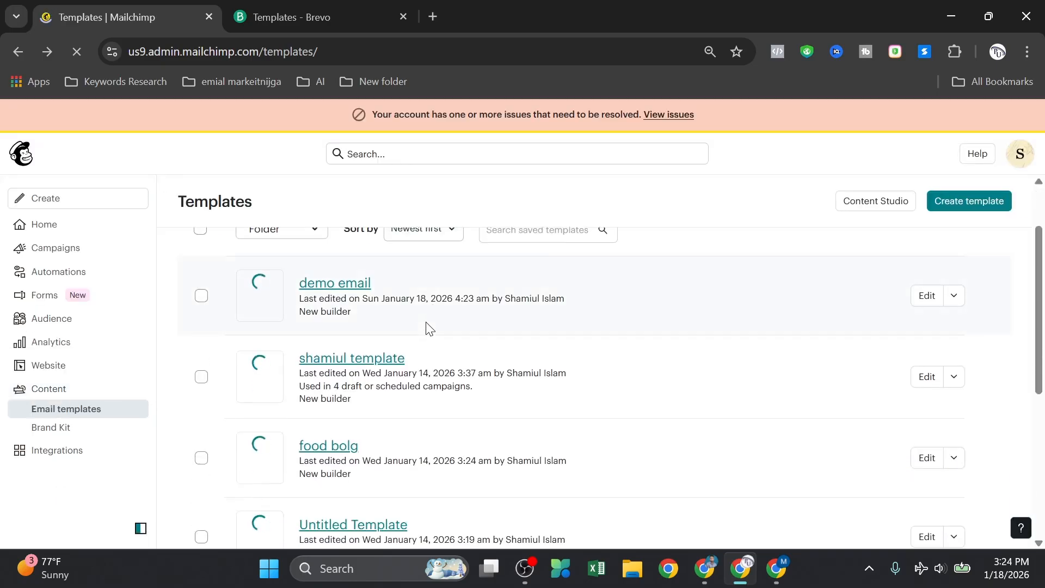
left_click(324, 450)
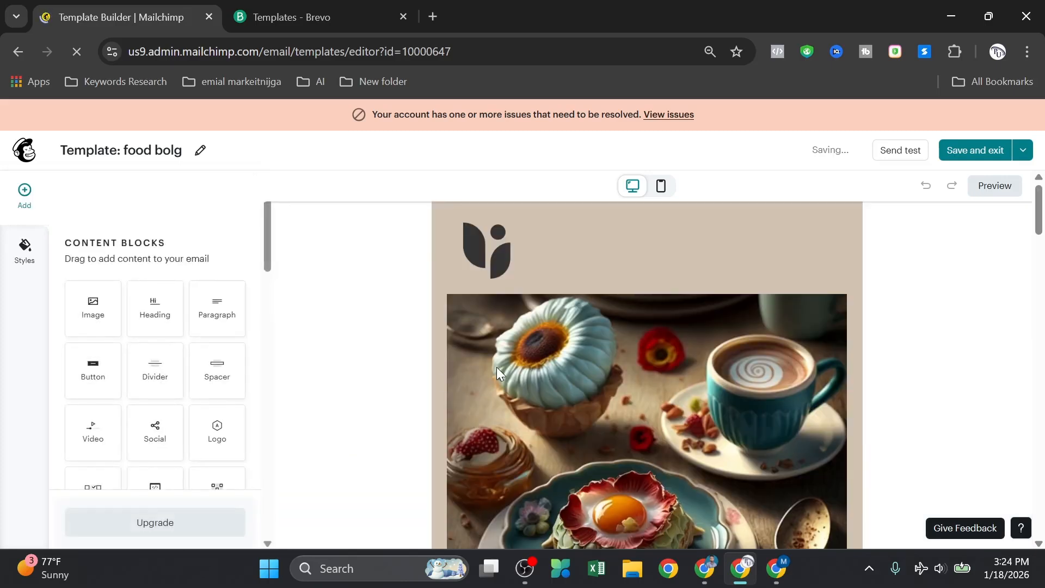
scroll(636, 335, "down", 8)
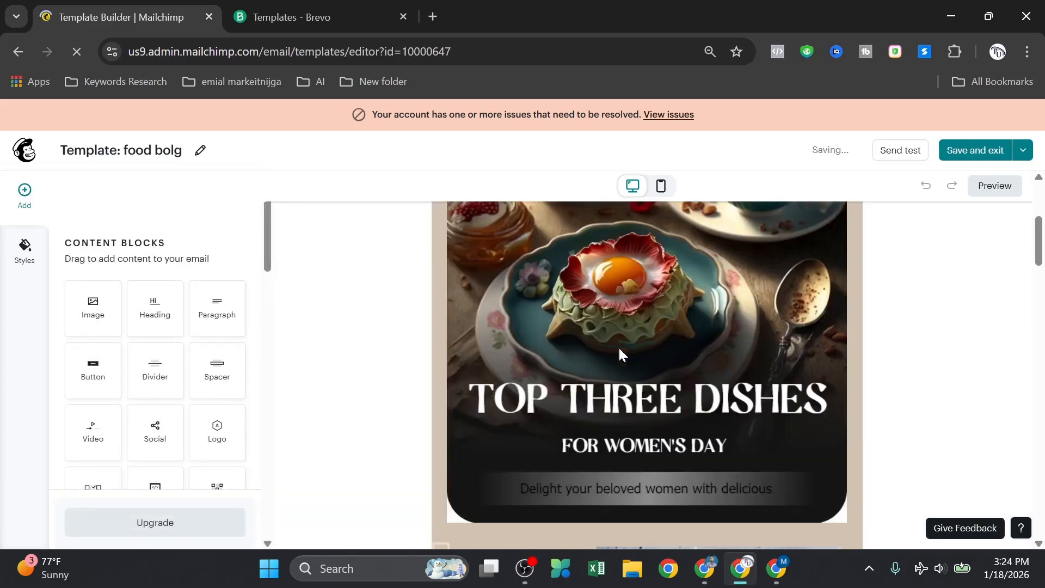
scroll(619, 344, "up", 3)
scroll(620, 344, "up", 5)
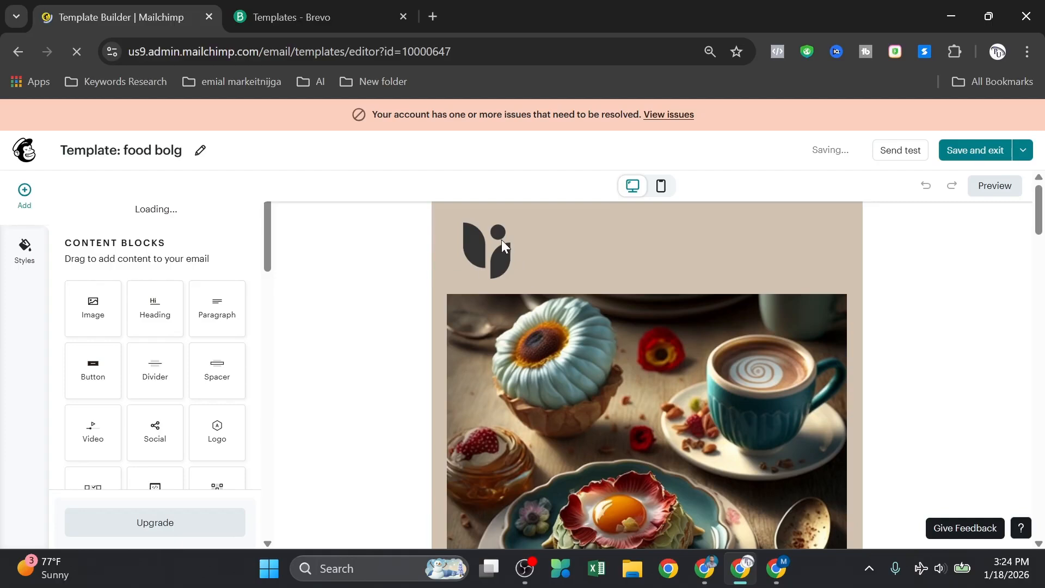
left_click(521, 257)
scroll(638, 344, "down", 2)
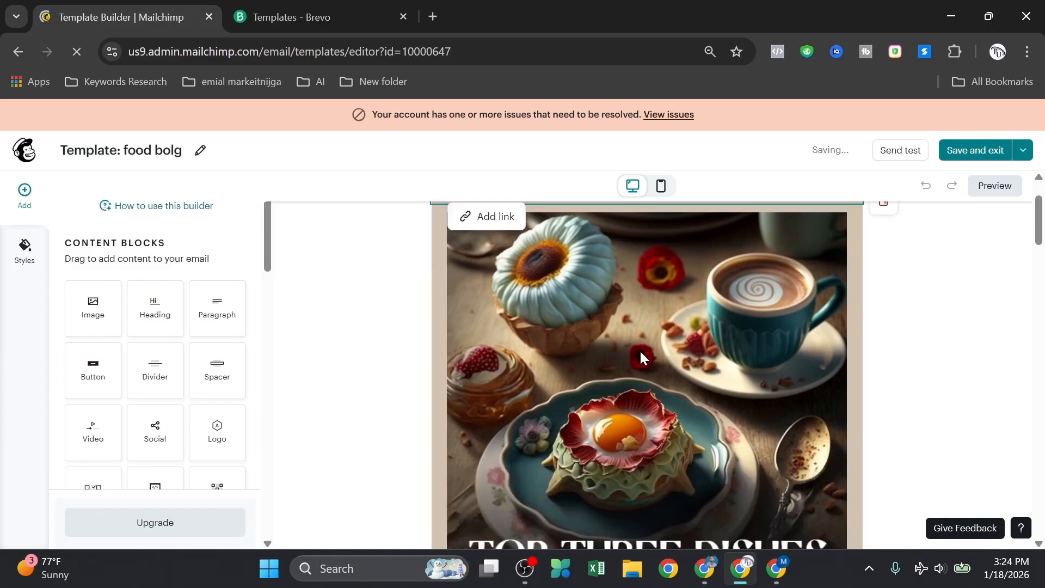
scroll(639, 350, "down", 2)
left_click(570, 386)
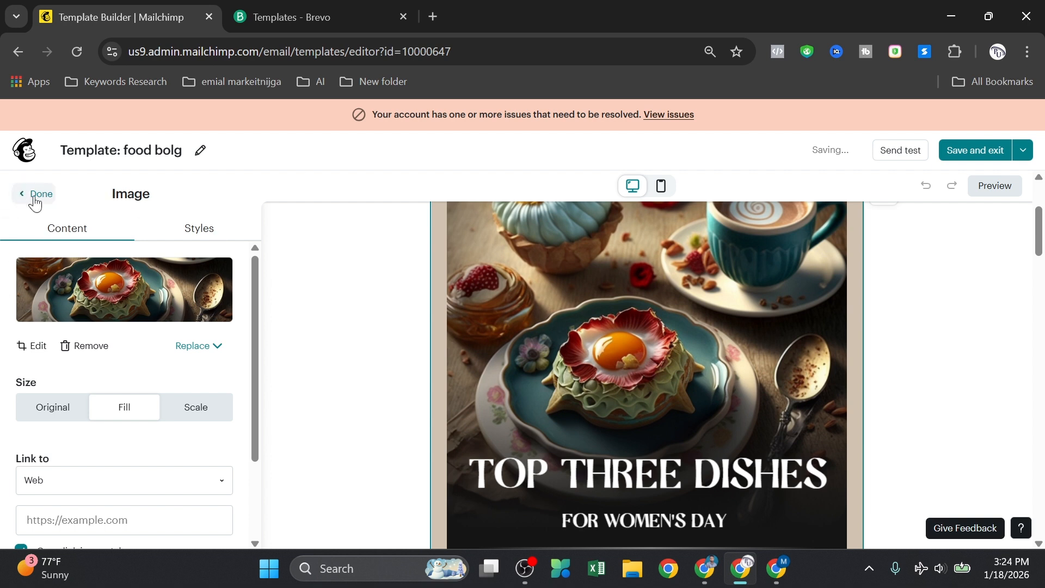
scroll(561, 368, "down", 2)
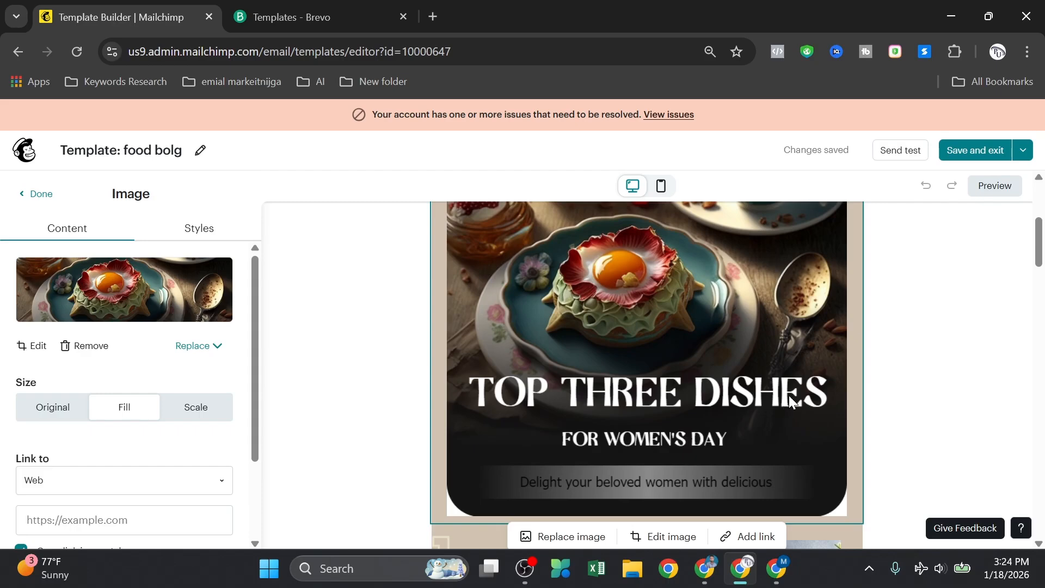
scroll(653, 418, "down", 5)
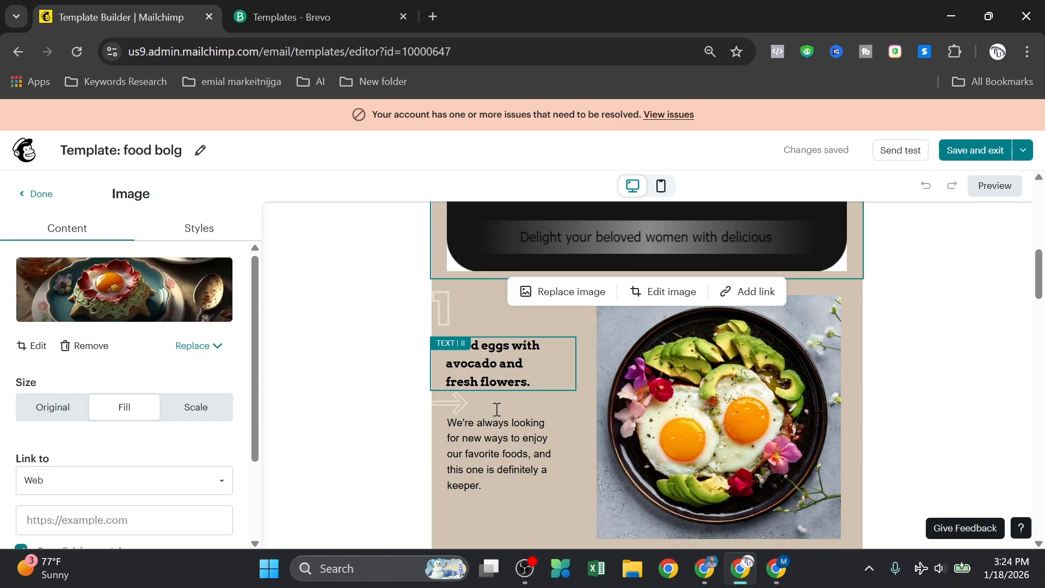
scroll(497, 410, "down", 1)
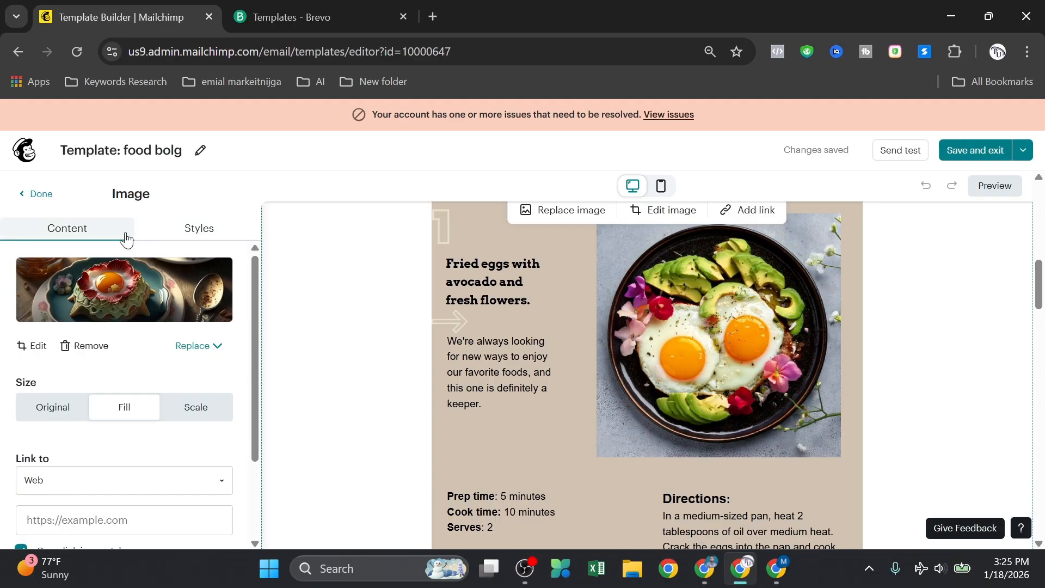
left_click(24, 194)
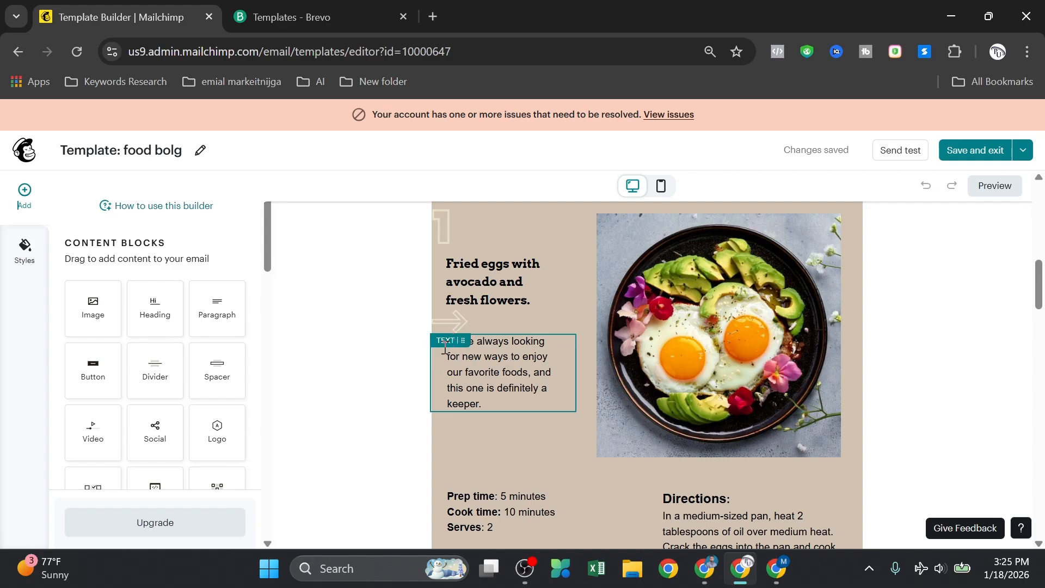
left_click(451, 323)
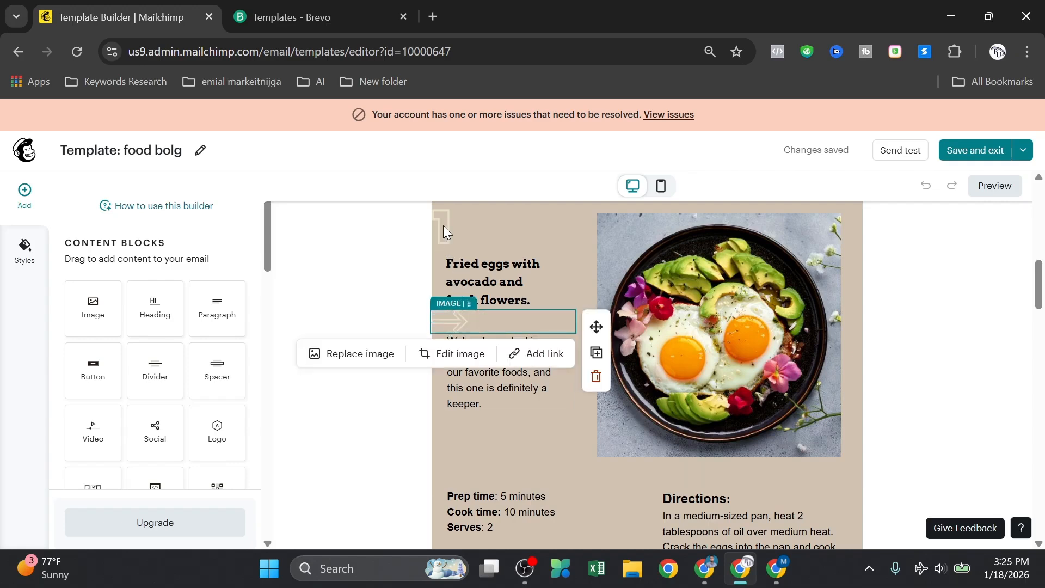
left_click(443, 225)
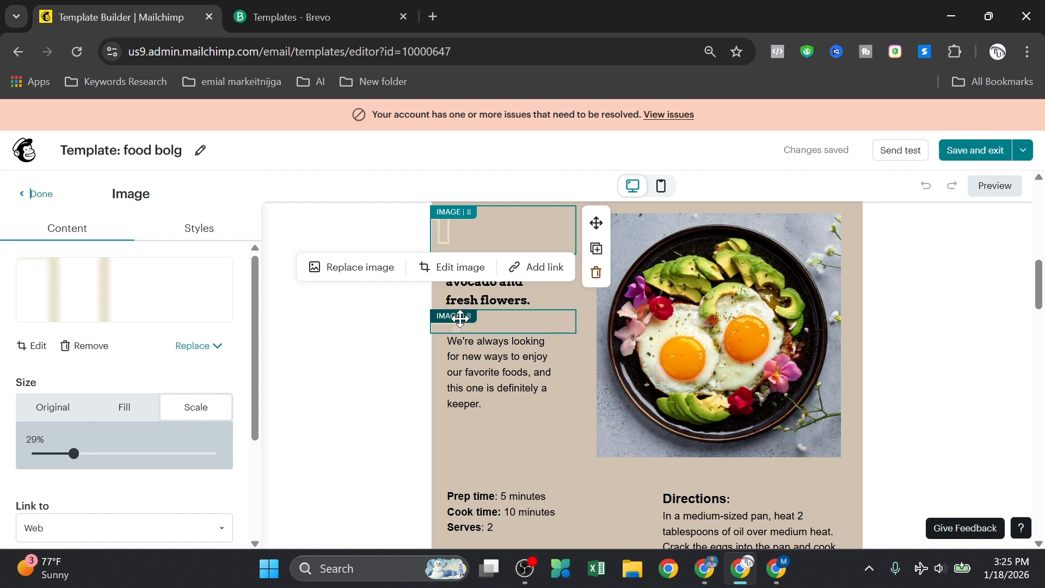
left_click(460, 319)
left_click(363, 285)
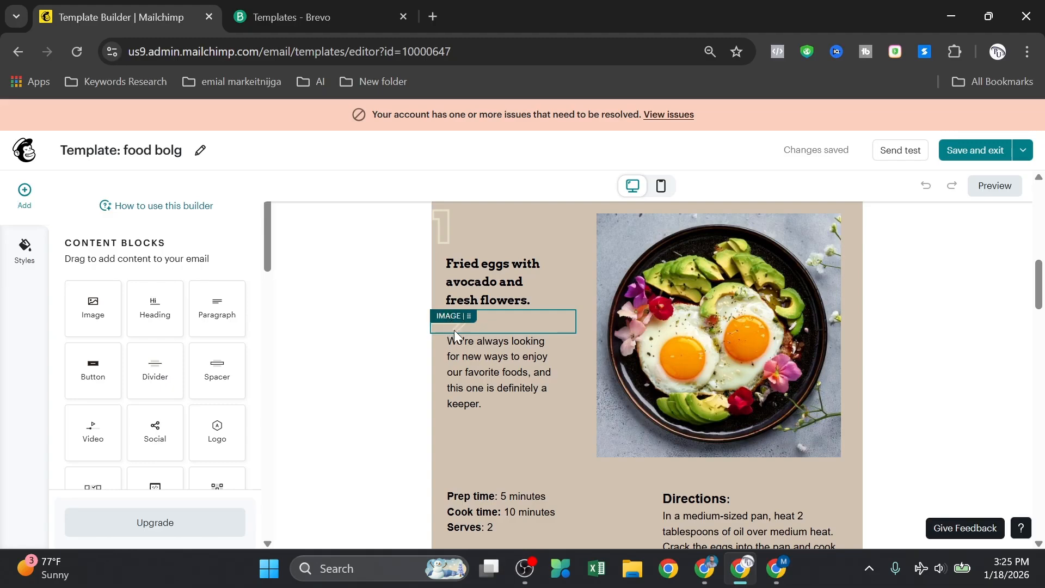
scroll(708, 318, "down", 3)
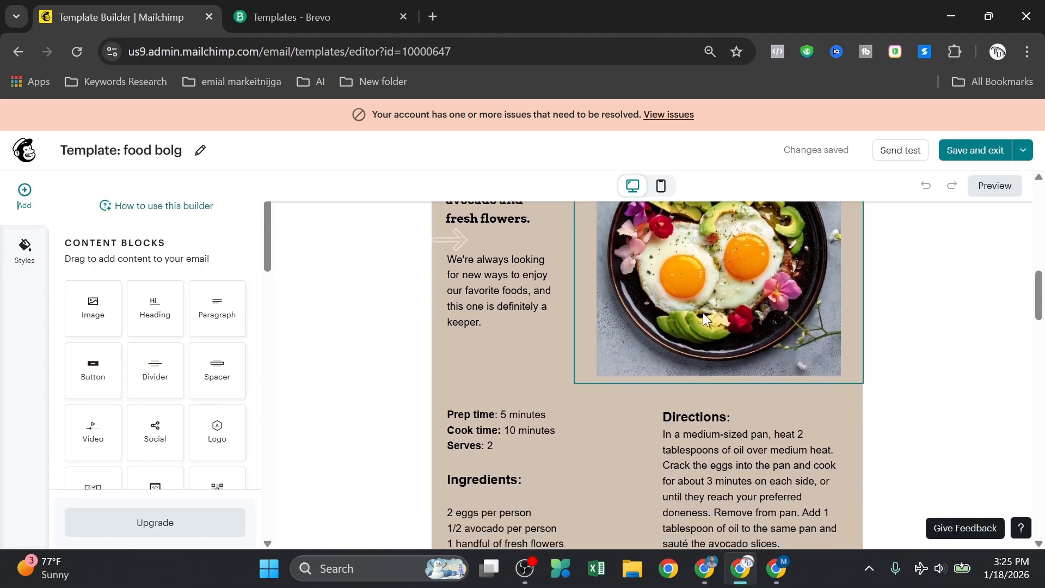
scroll(705, 318, "up", 3)
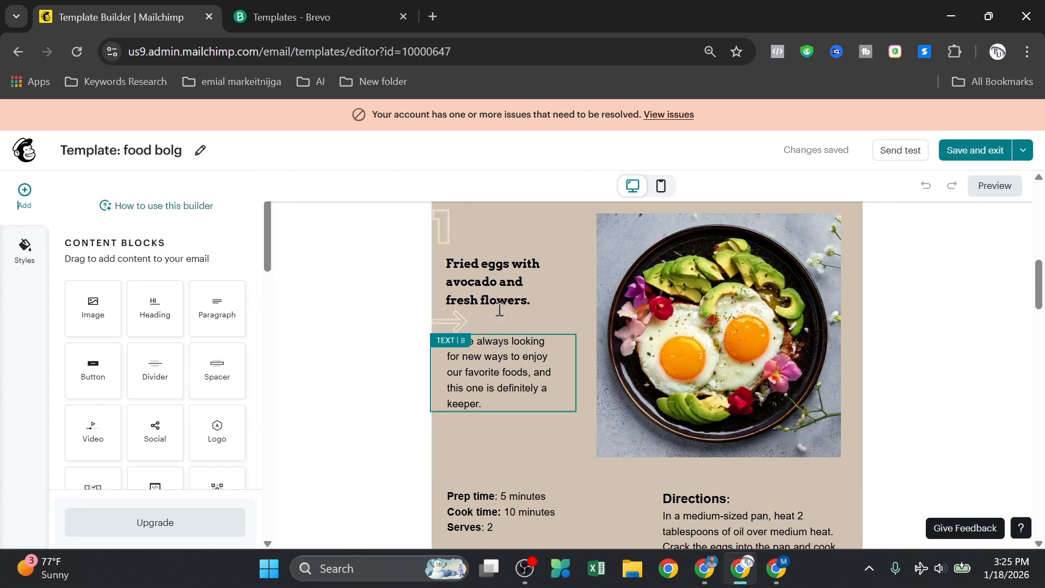
scroll(561, 415, "down", 6)
scroll(545, 414, "up", 4)
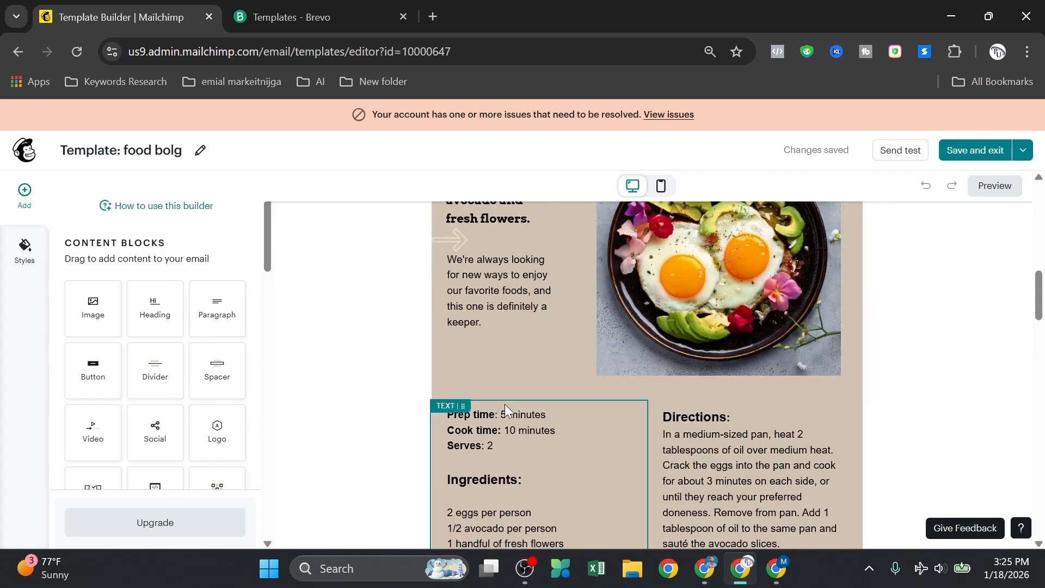
scroll(501, 430, "down", 2)
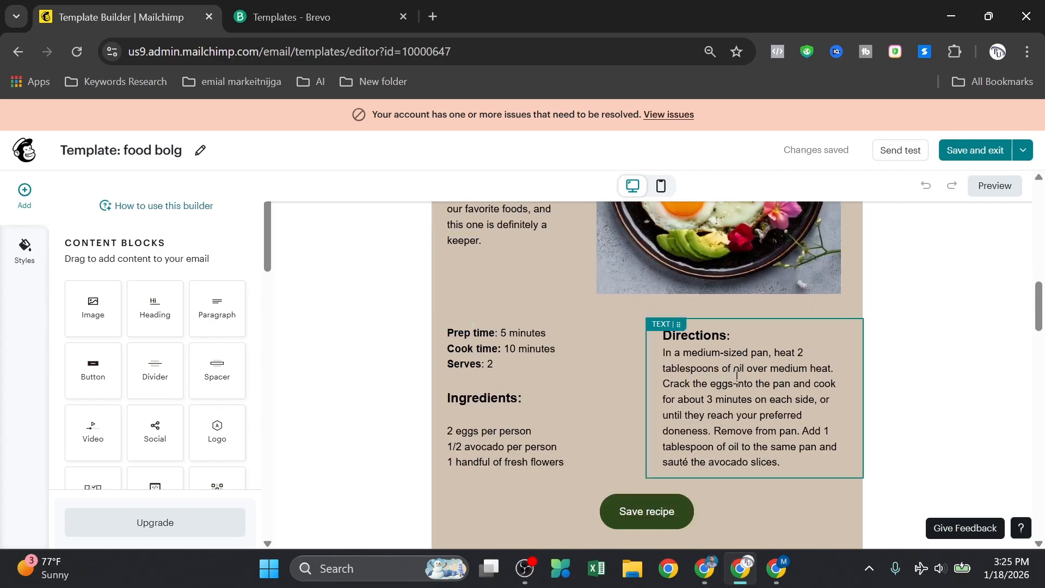
scroll(704, 369, "down", 3)
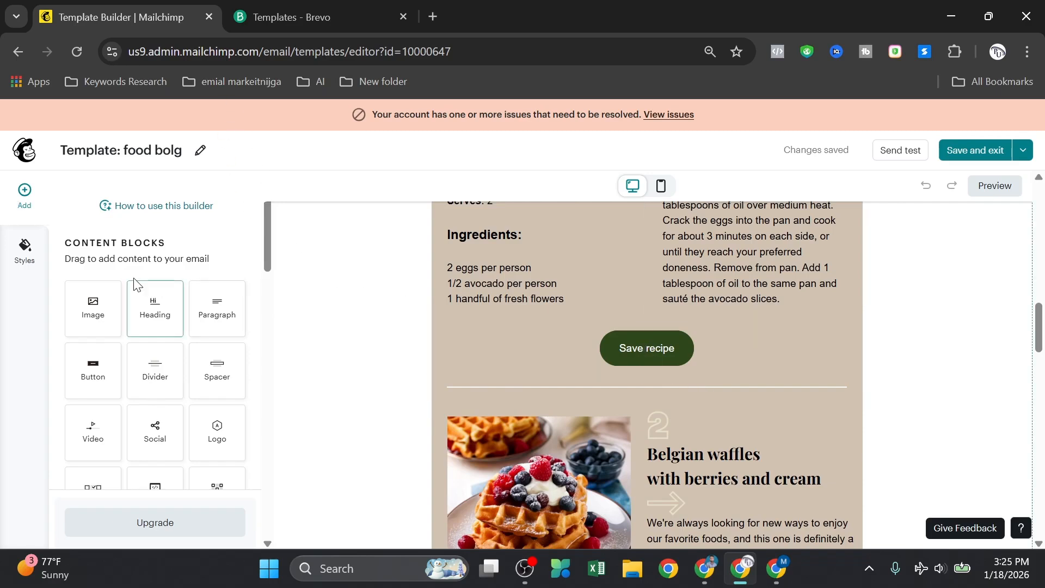
scroll(163, 361, "down", 2)
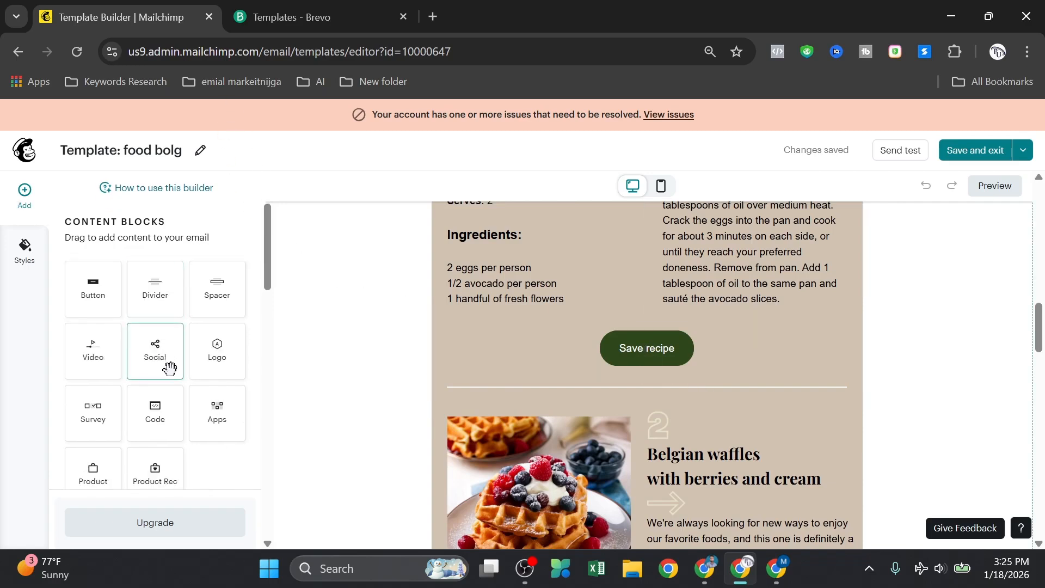
scroll(166, 370, "down", 2)
scroll(166, 403, "up", 4)
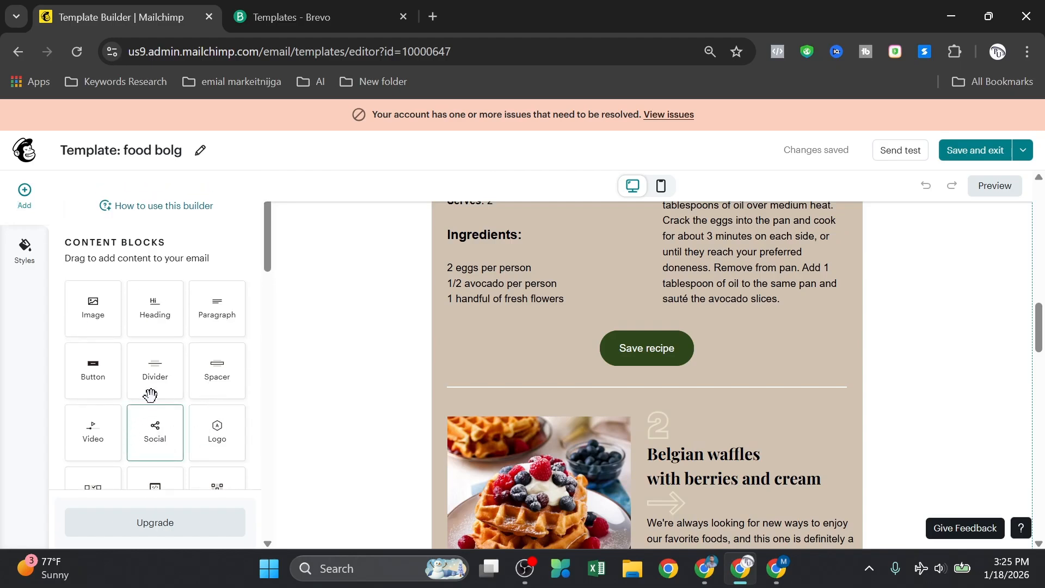
Step: Add a 'call now' button under the first recipe's divider, linked to a phone number
left_click_drag(96, 378, 653, 387)
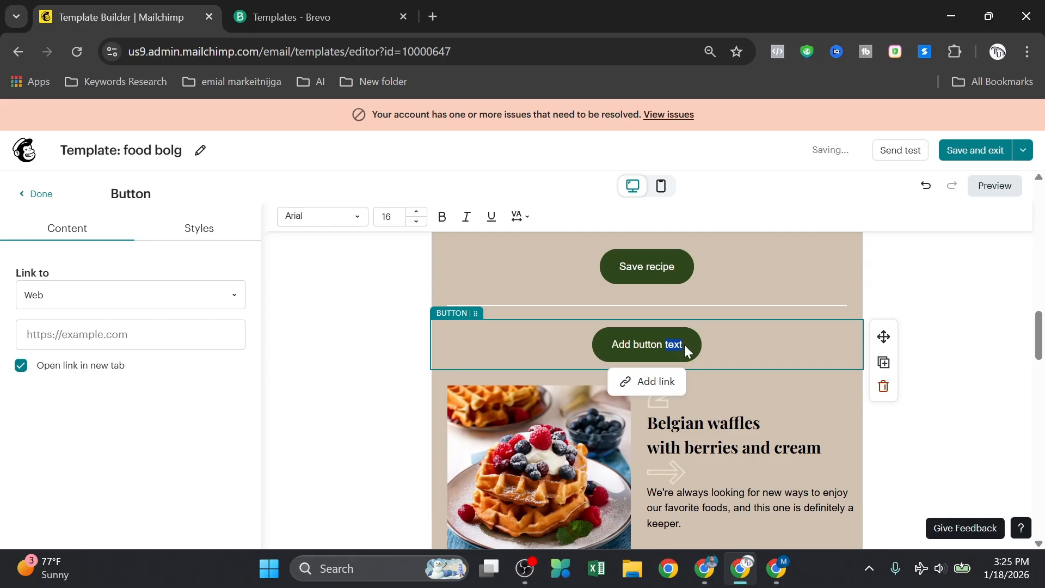
key("BackSpace")
key("BackSpace")
key("BackSpace")
key("BackSpace")
key("BackSpace")
key("BackSpace")
key("BackSpace")
key("BackSpace")
key("BackSpace")
key("BackSpace")
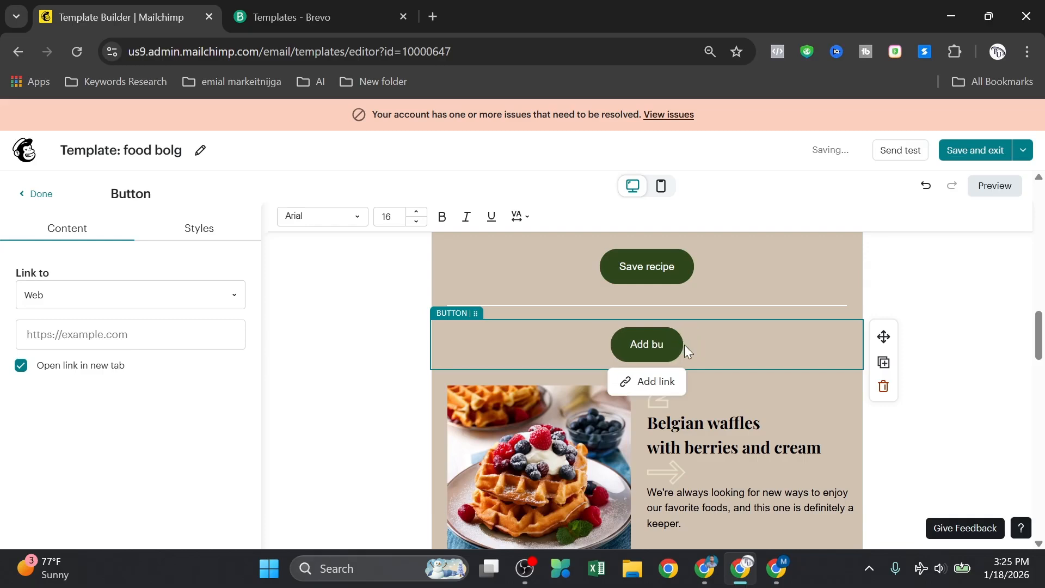
key("BackSpace")
key("BackSpace")
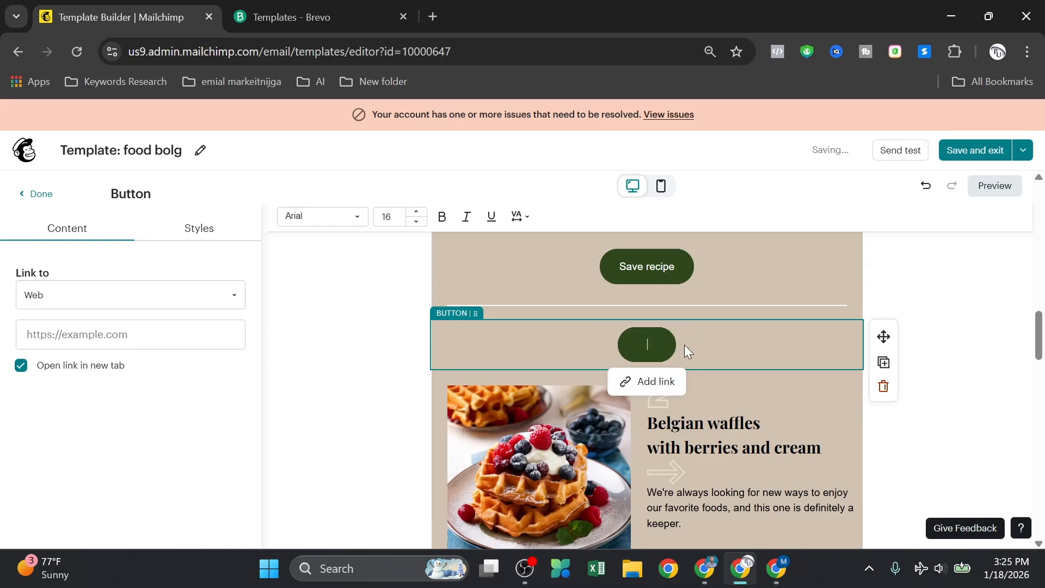
type("call now")
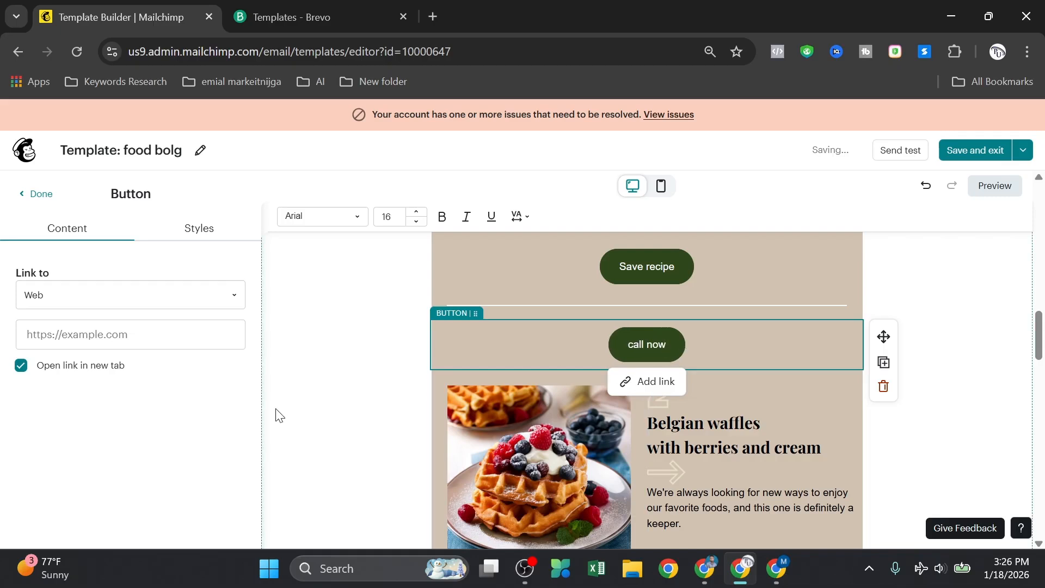
left_click(207, 295)
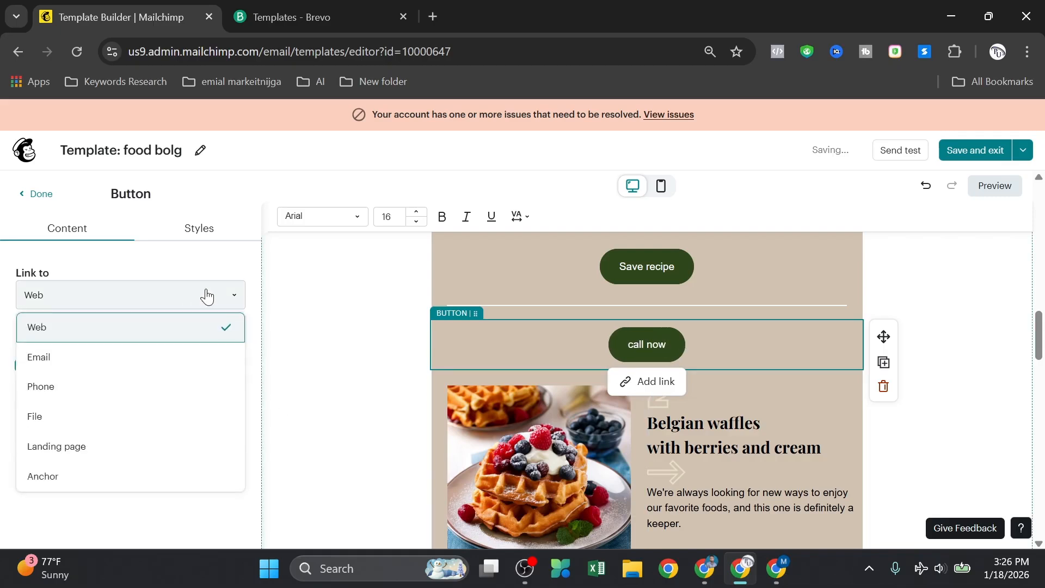
left_click(86, 393)
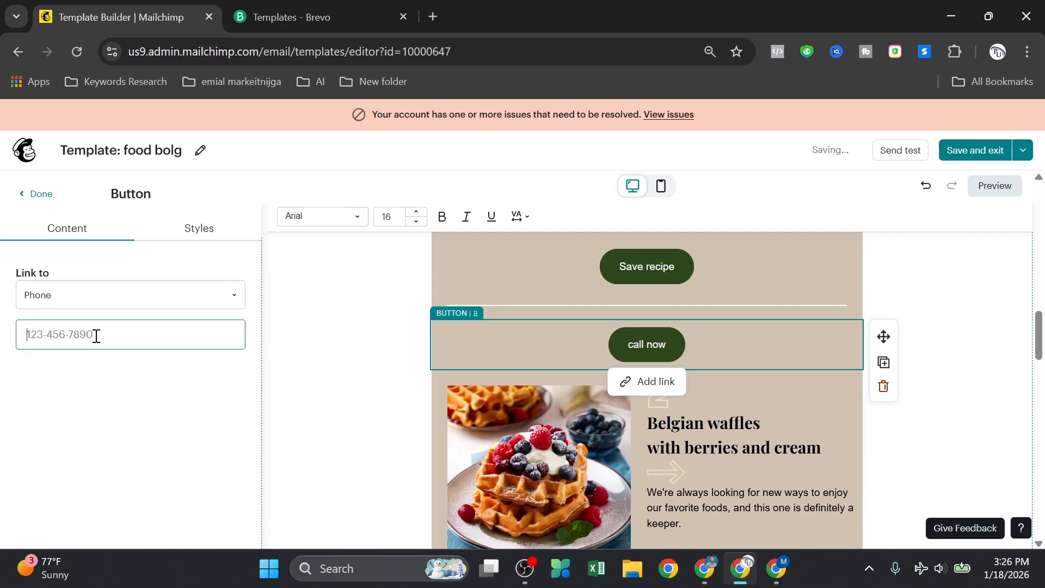
type("0189987")
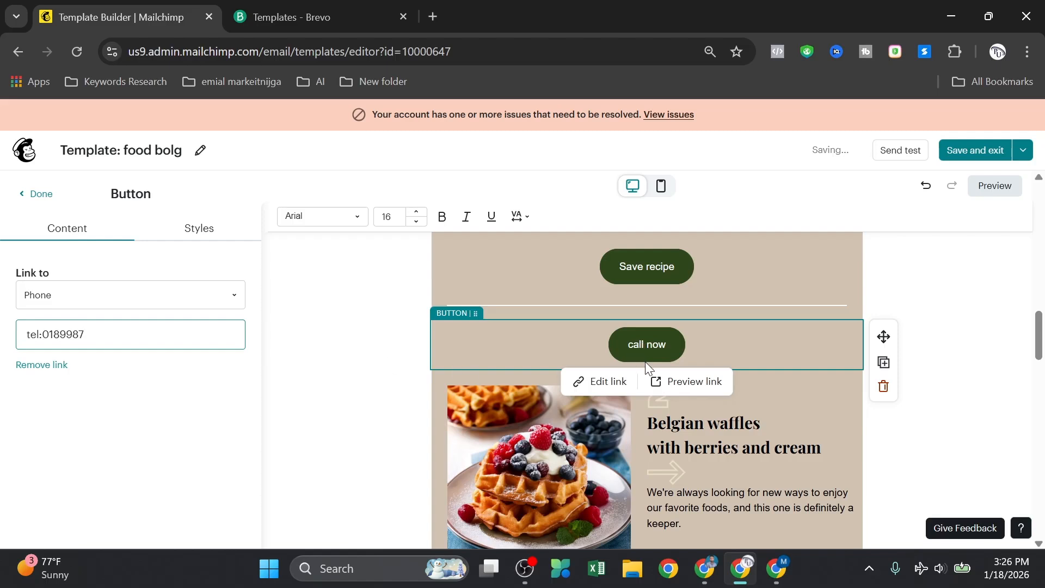
left_click(187, 289)
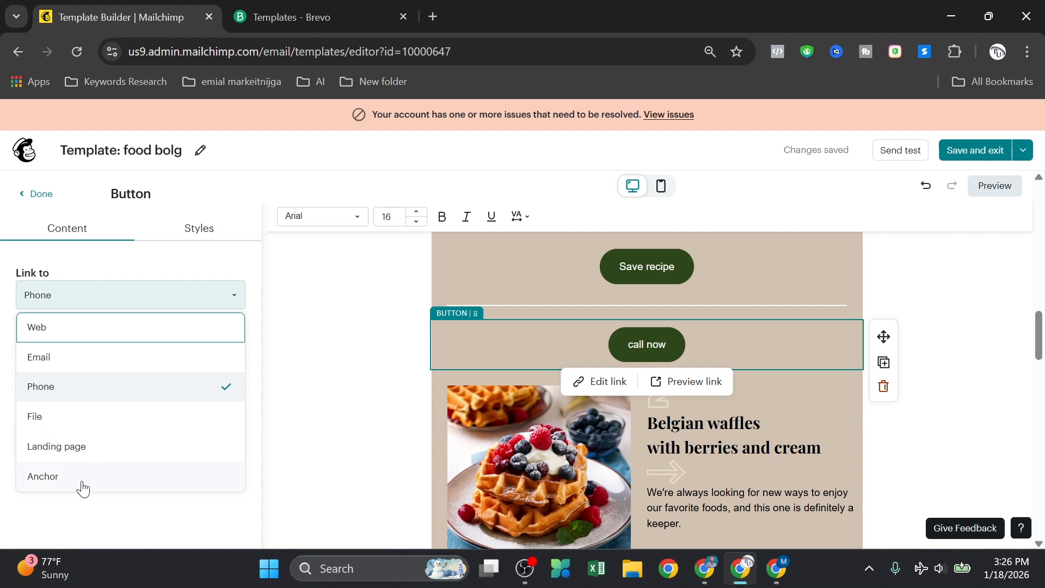
left_click(334, 427)
scroll(612, 354, "down", 15)
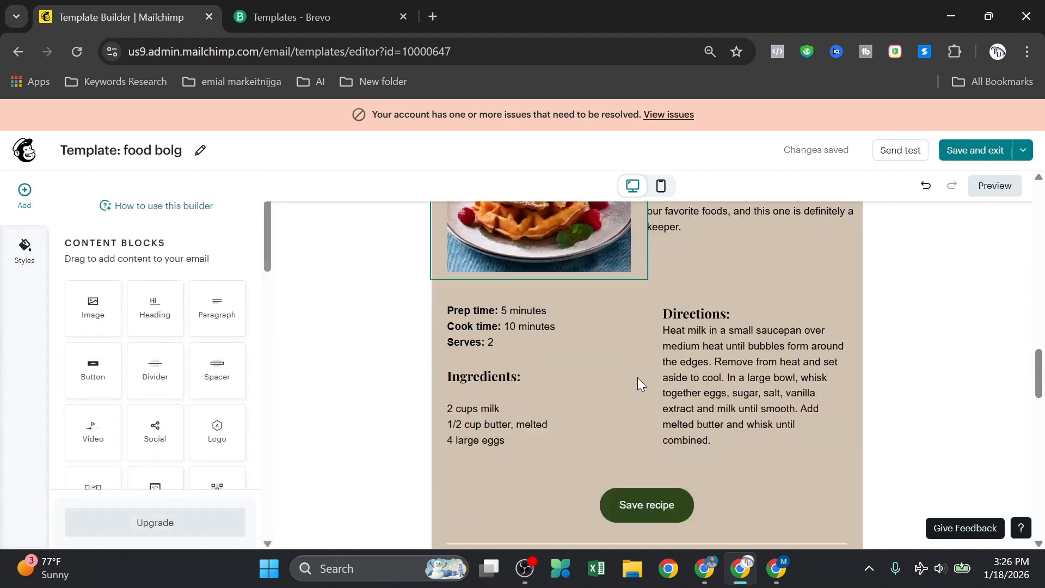
scroll(672, 383, "down", 2)
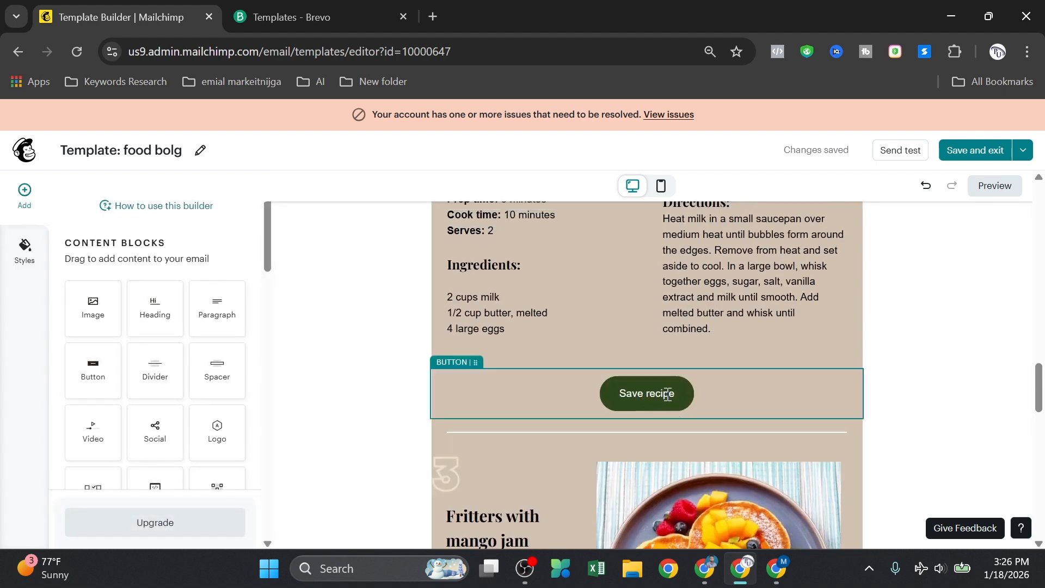
scroll(671, 392, "up", 1)
scroll(671, 393, "down", 3)
scroll(671, 393, "down", 6)
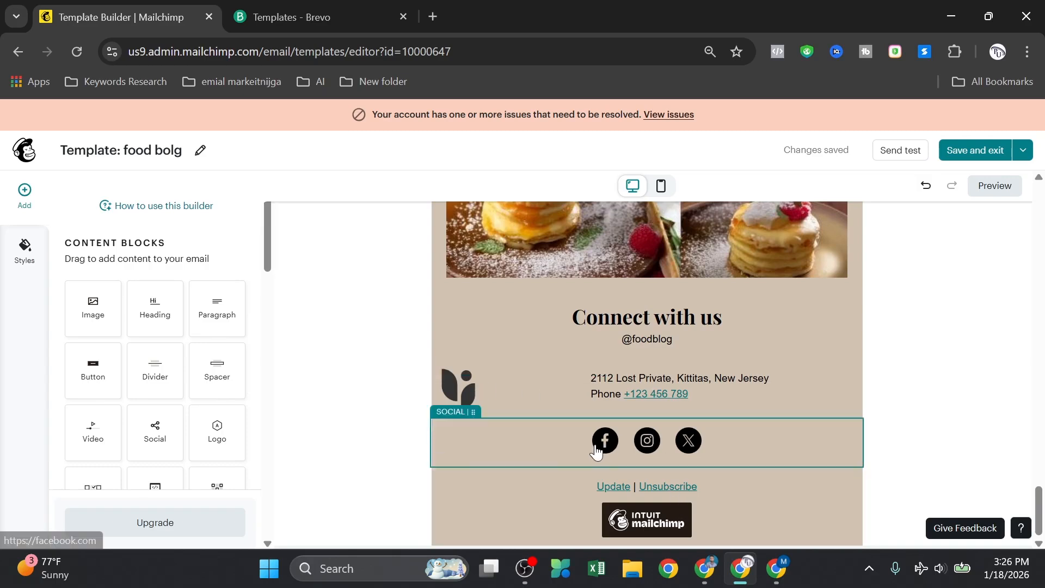
left_click(553, 442)
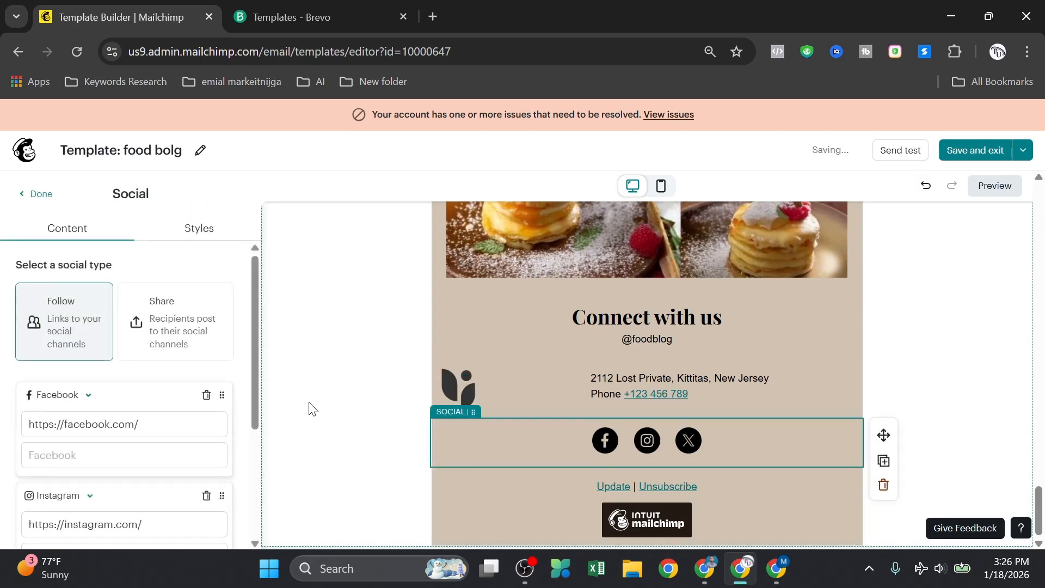
left_click(26, 194)
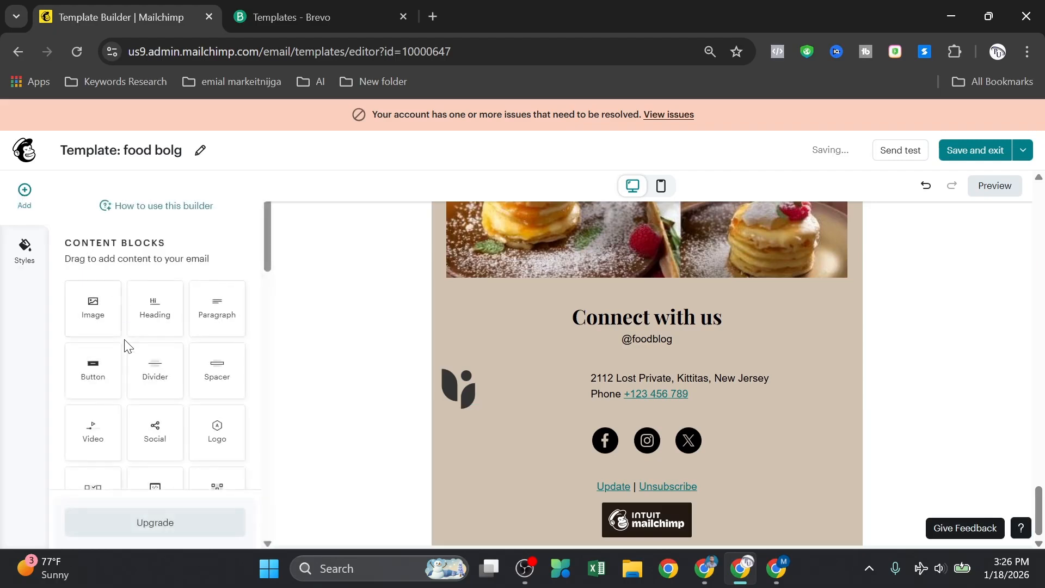
scroll(135, 366, "down", 3)
Step: Add a second social block below the footer and edit its Facebook and Instagram links
scroll(147, 360, "up", 2)
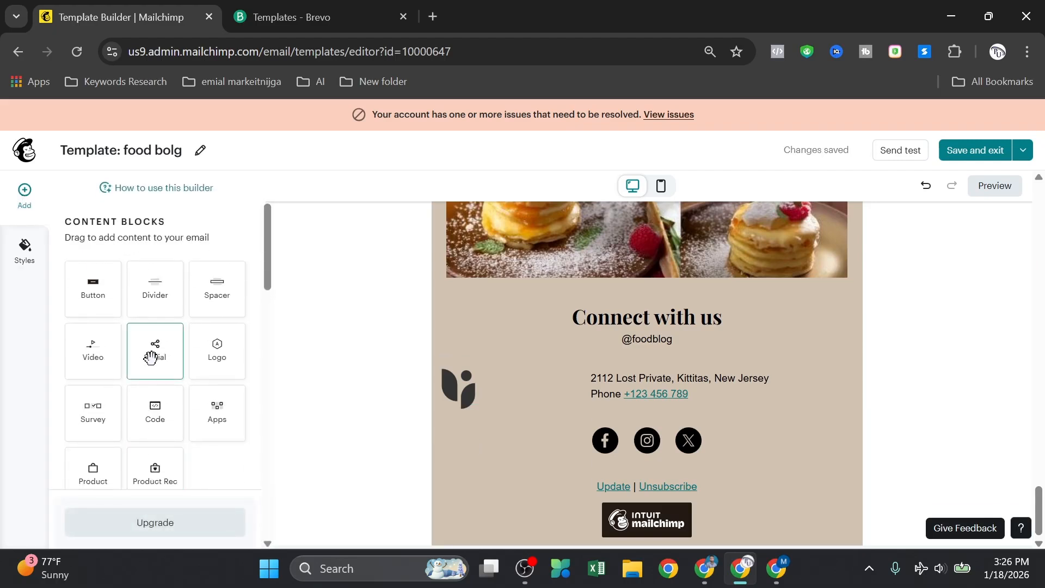
left_click_drag(155, 352, 620, 468)
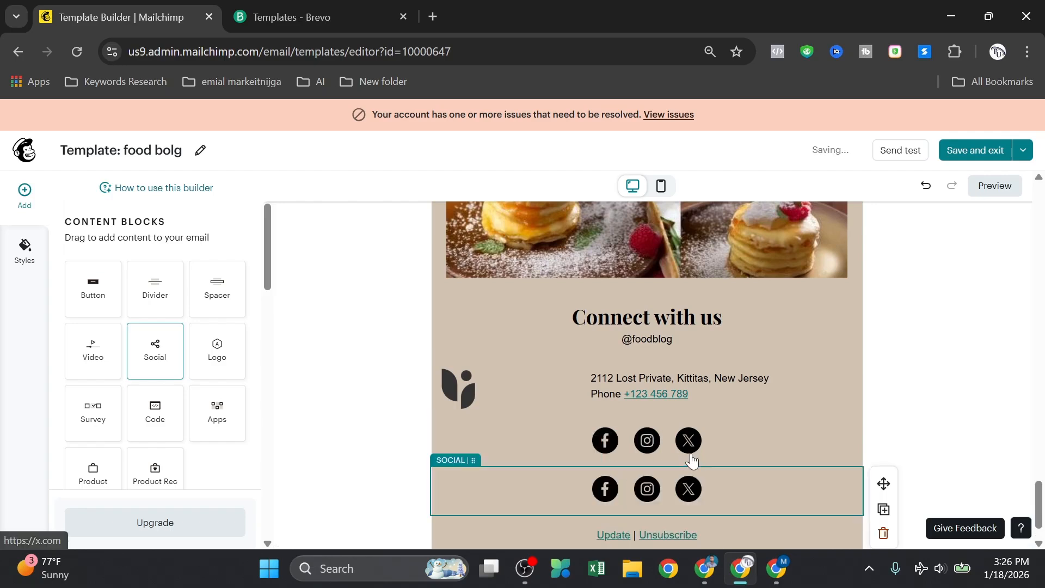
scroll(602, 464, "down", 1)
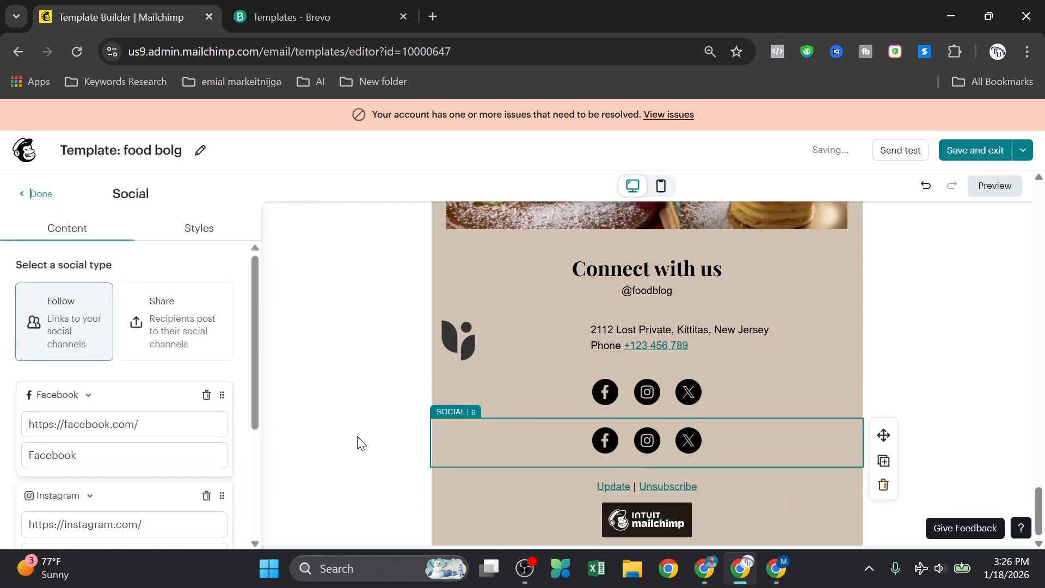
scroll(191, 446, "down", 1)
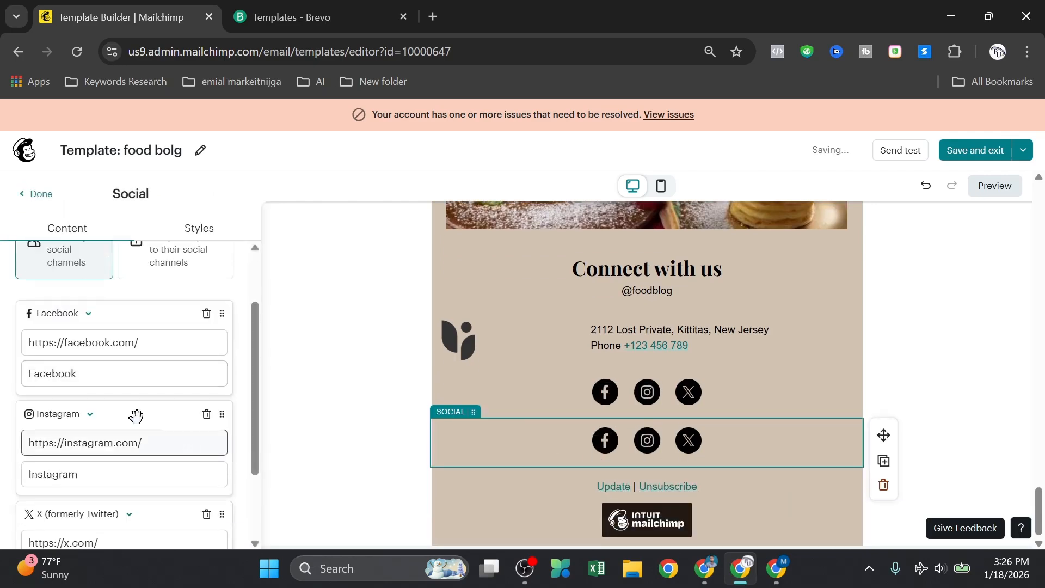
left_click(148, 343)
left_click(137, 375)
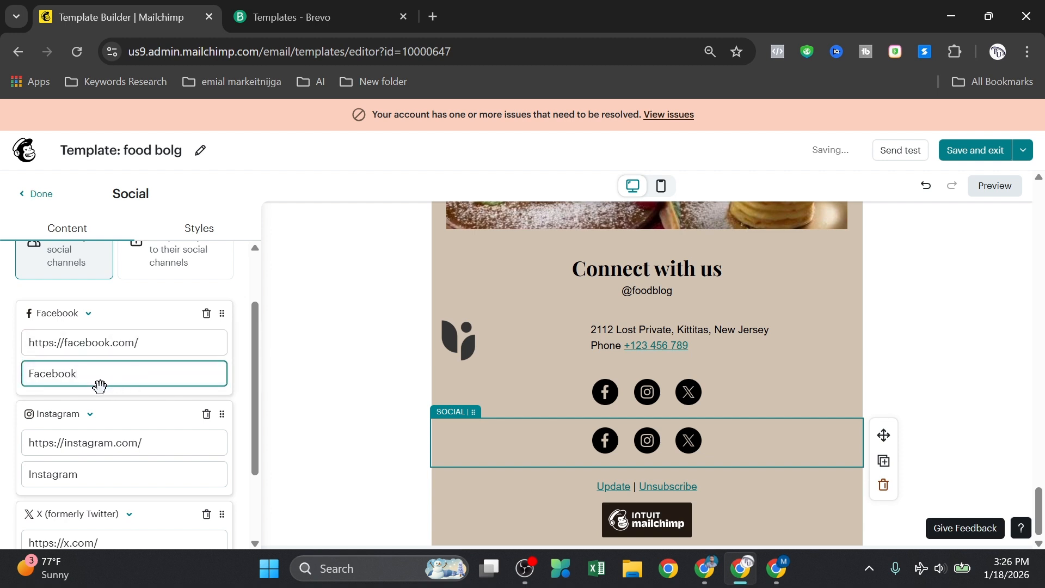
left_click(156, 343)
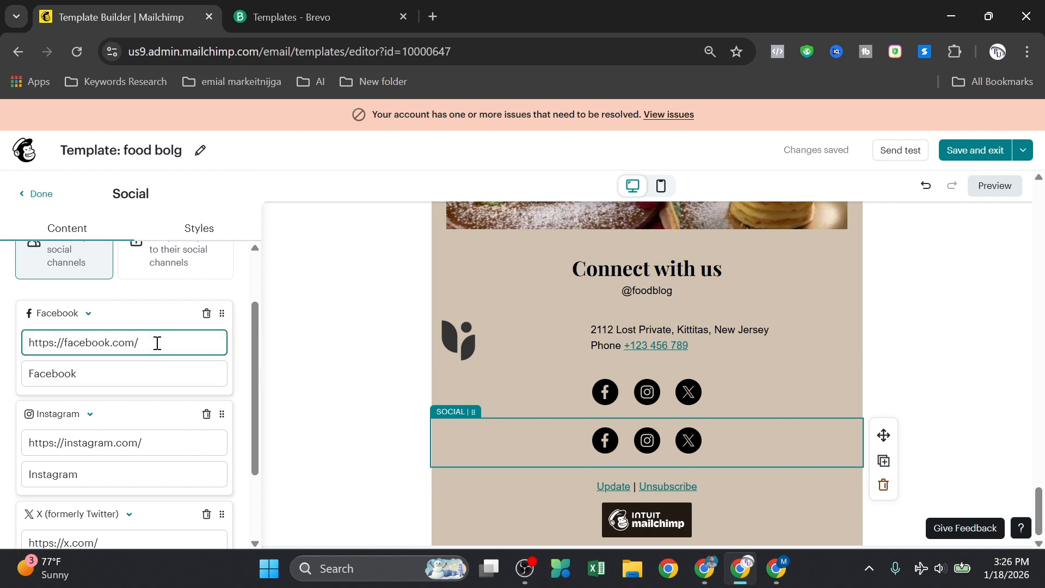
scroll(147, 416, "down", 2)
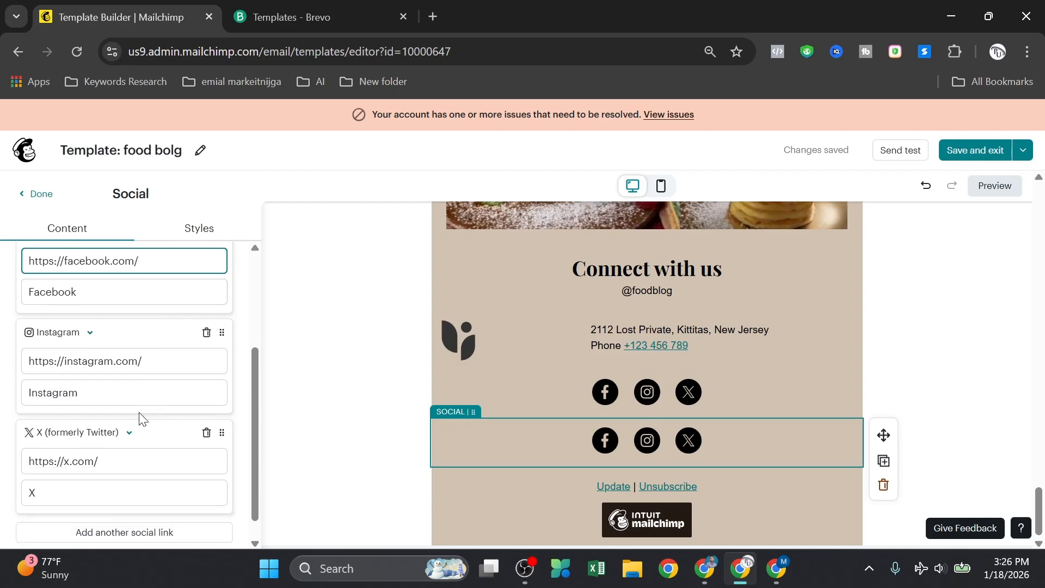
left_click(154, 365)
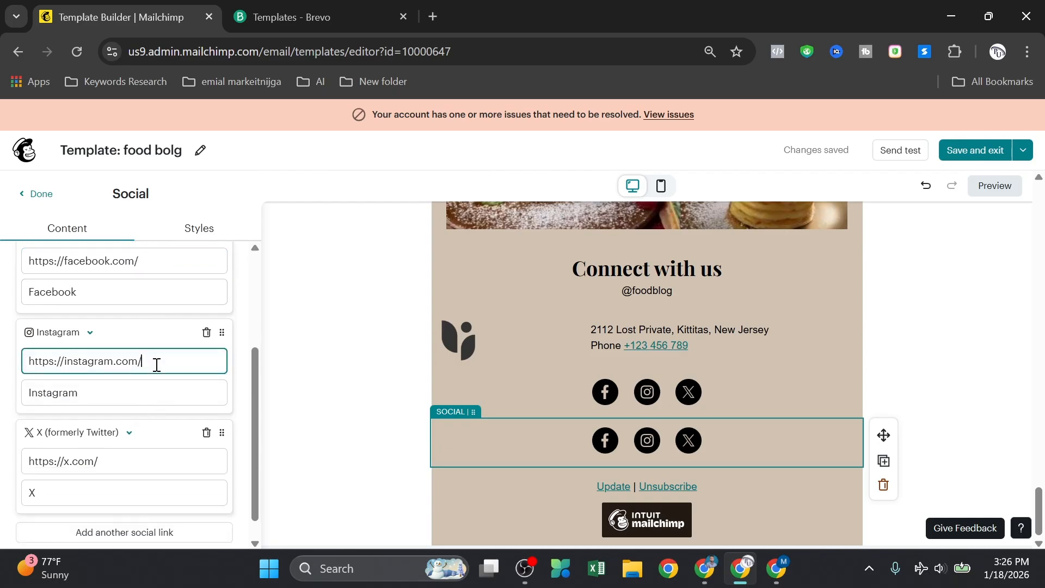
Step: Add an Email link to the new social block and remove its X link
scroll(160, 404, "down", 1)
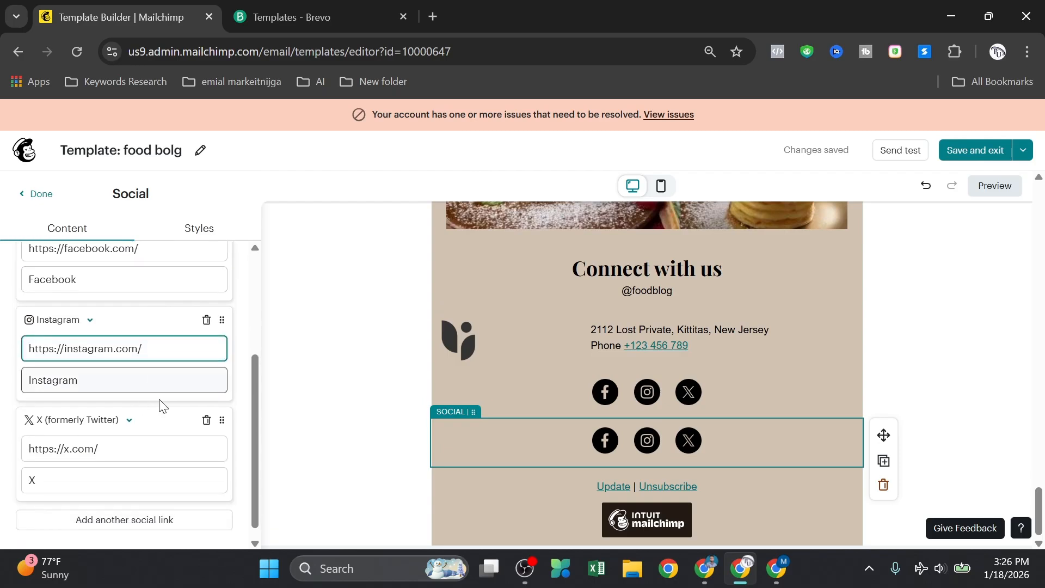
left_click(157, 509)
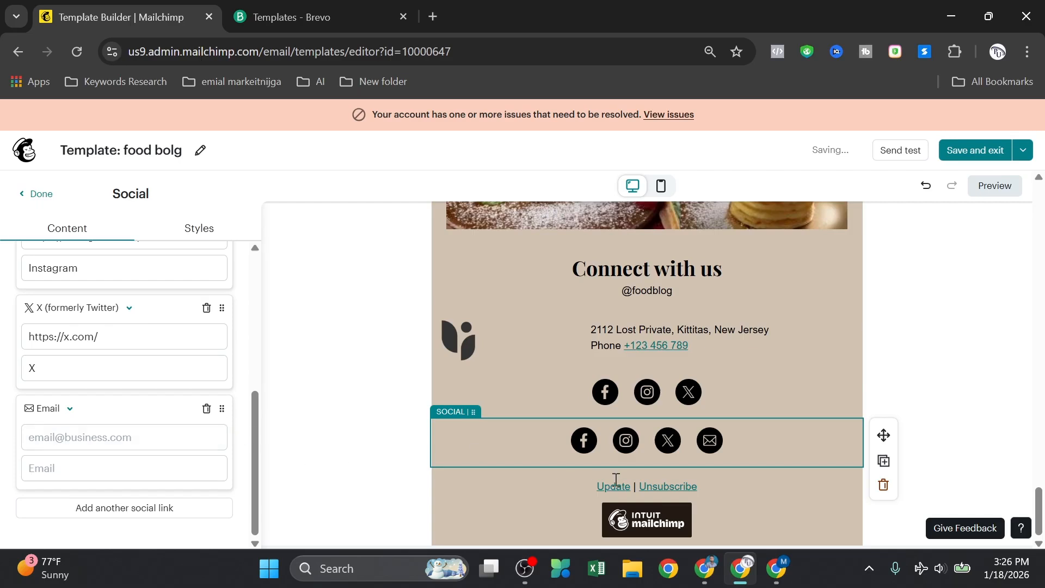
scroll(126, 430, "up", 2)
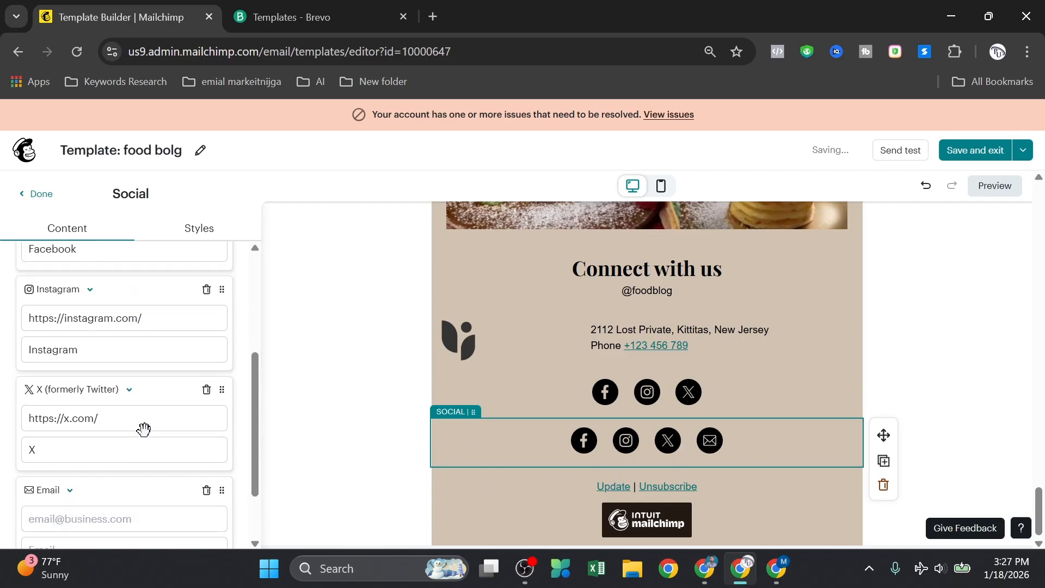
scroll(156, 427, "up", 3)
scroll(189, 446, "down", 3)
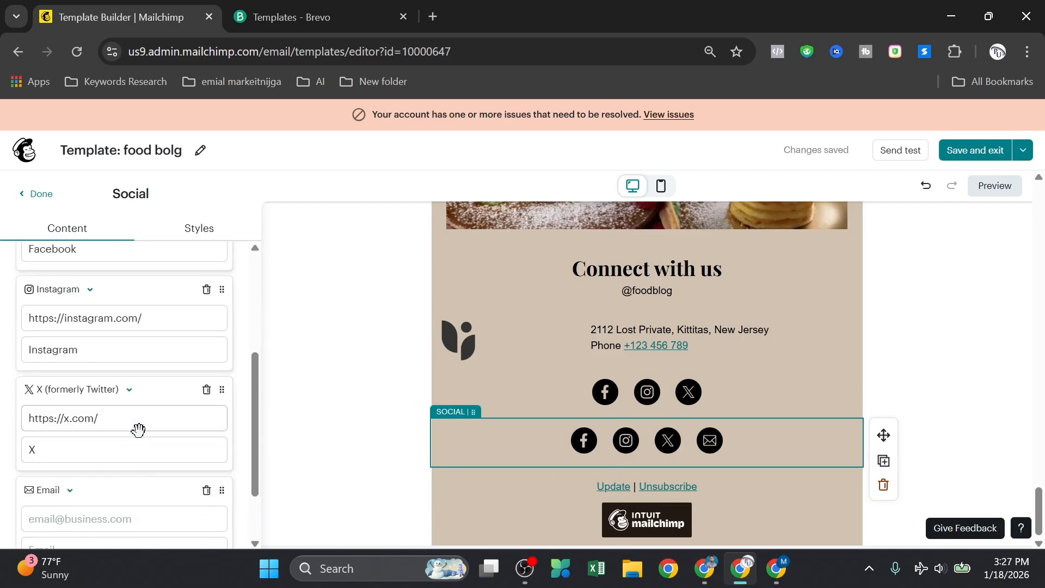
left_click(206, 391)
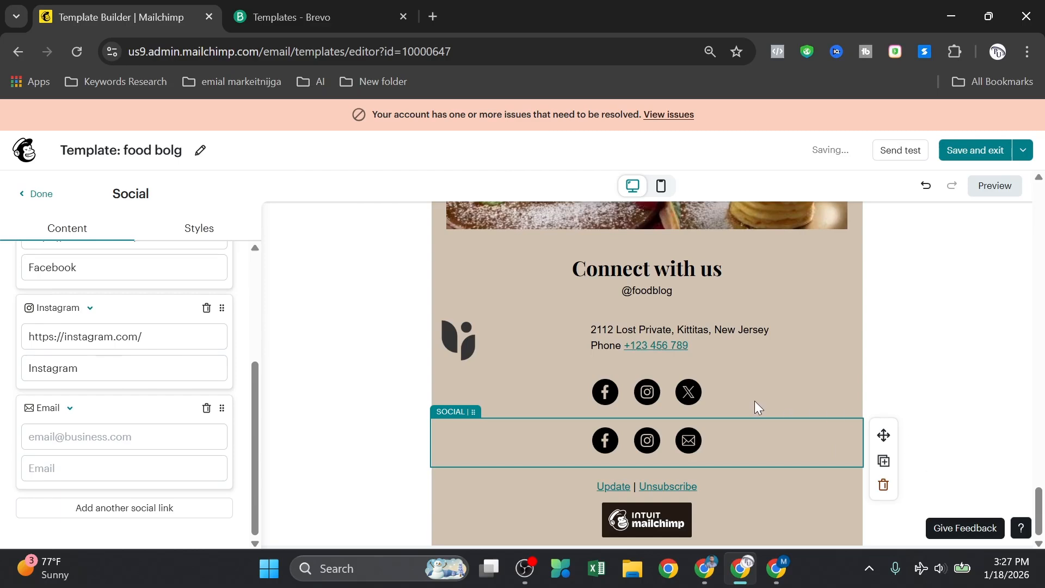
Step: Delete the extra social block and switch to the Brevo Templates page
left_click(883, 484)
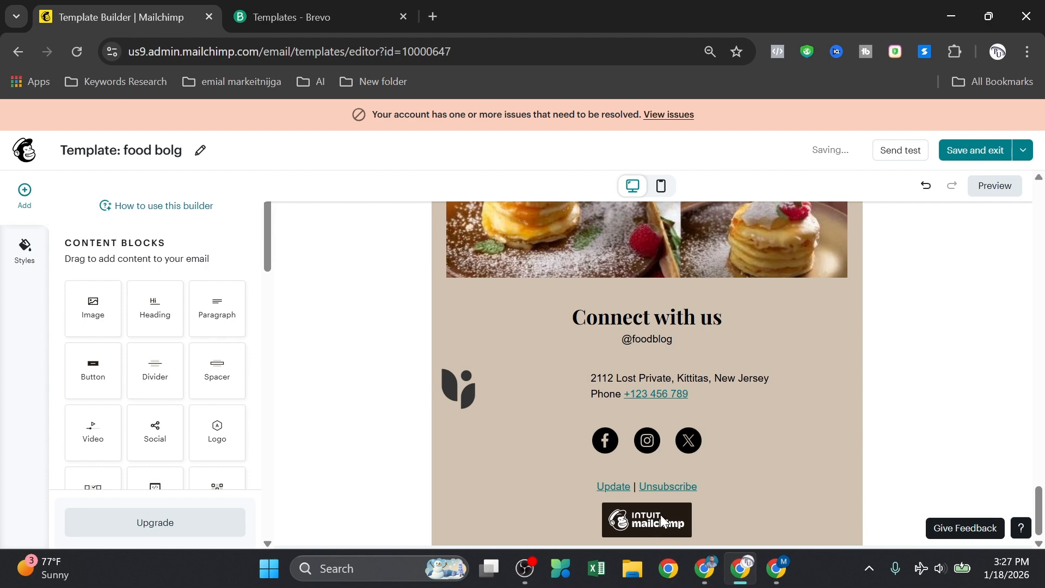
scroll(483, 362, "up", 15)
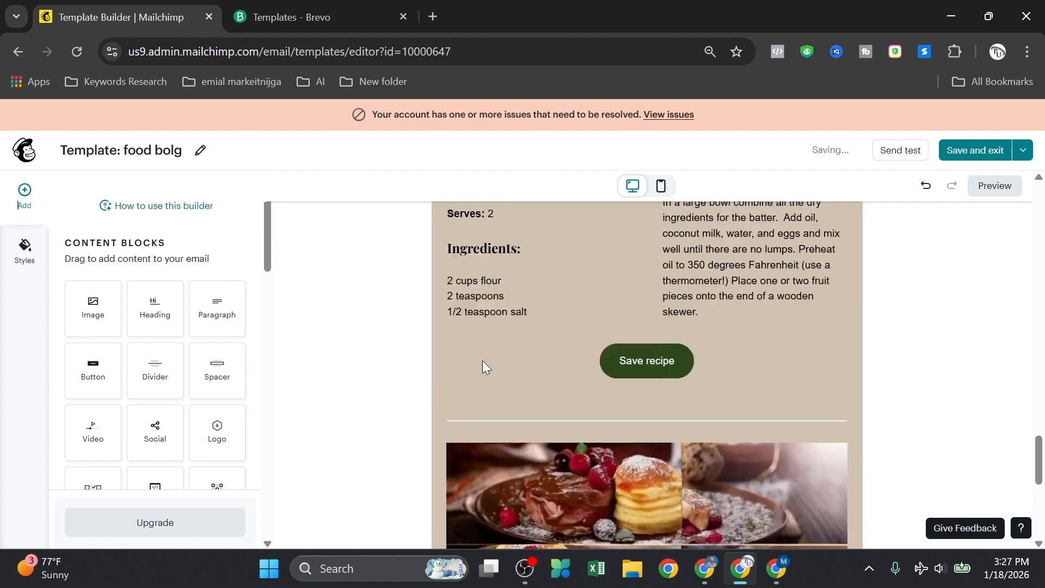
scroll(482, 368, "up", 15)
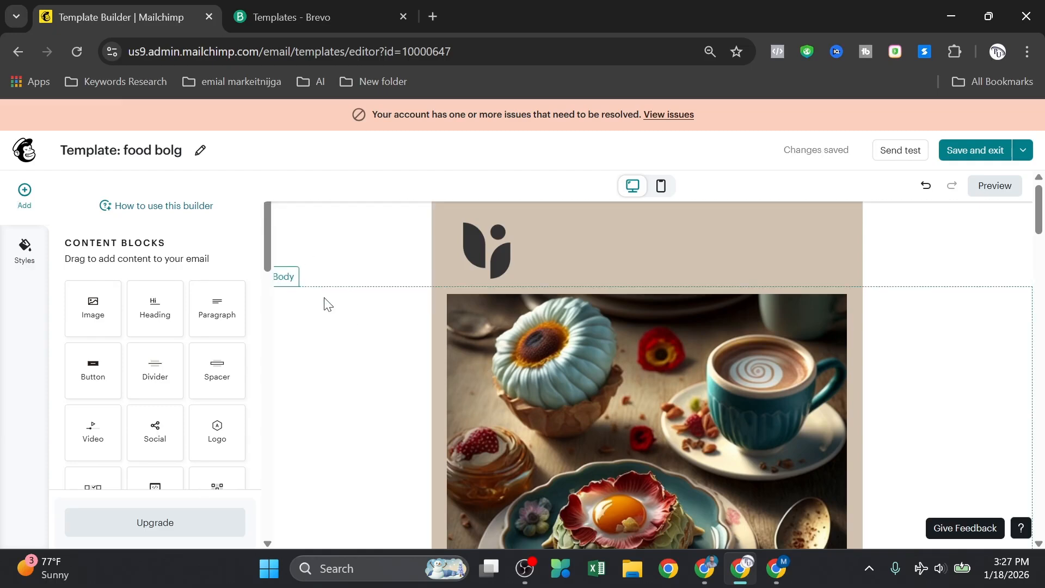
left_click(309, 5)
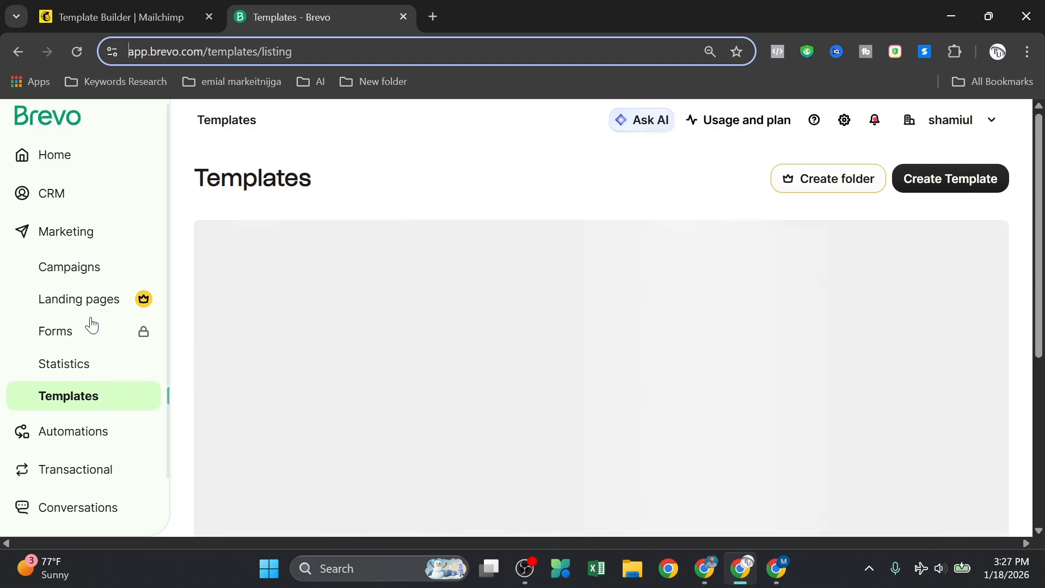
Step: Start a new Brevo template and choose the account's sender email address
left_click(945, 181)
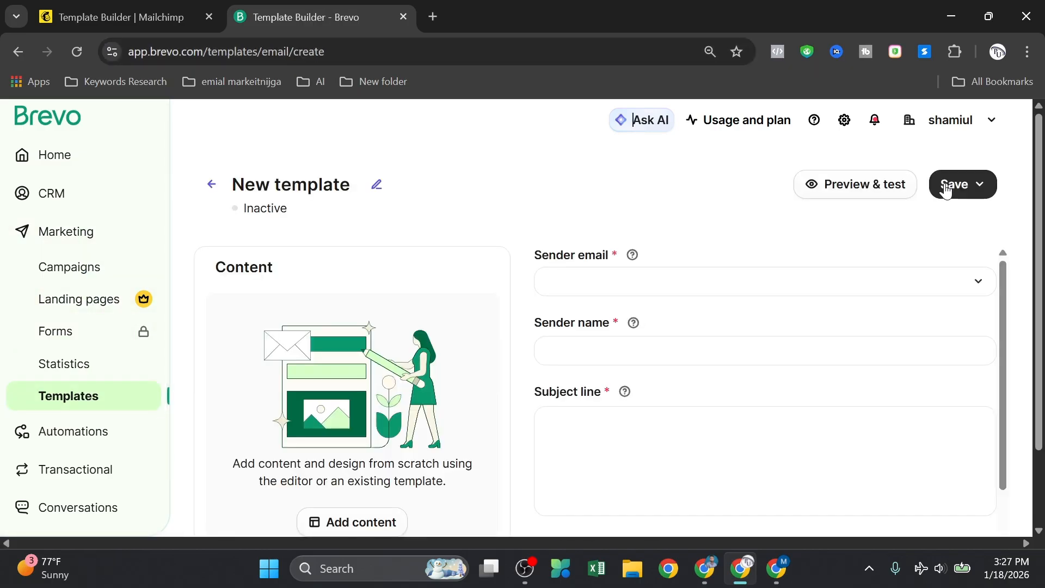
scroll(757, 272, "down", 3)
scroll(735, 327, "up", 3)
left_click(724, 281)
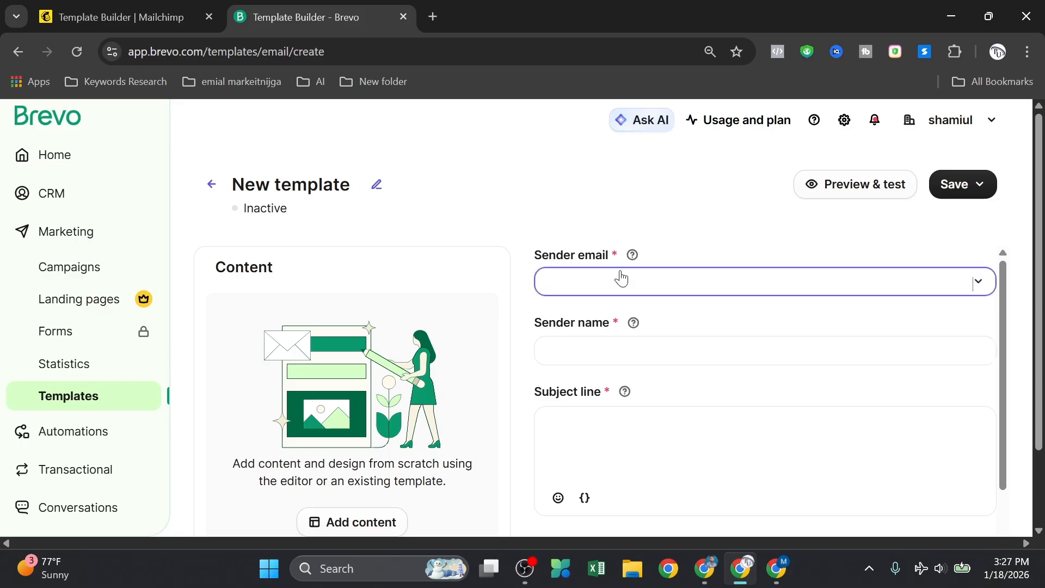
scroll(655, 366, "down", 3)
scroll(654, 367, "down", 1)
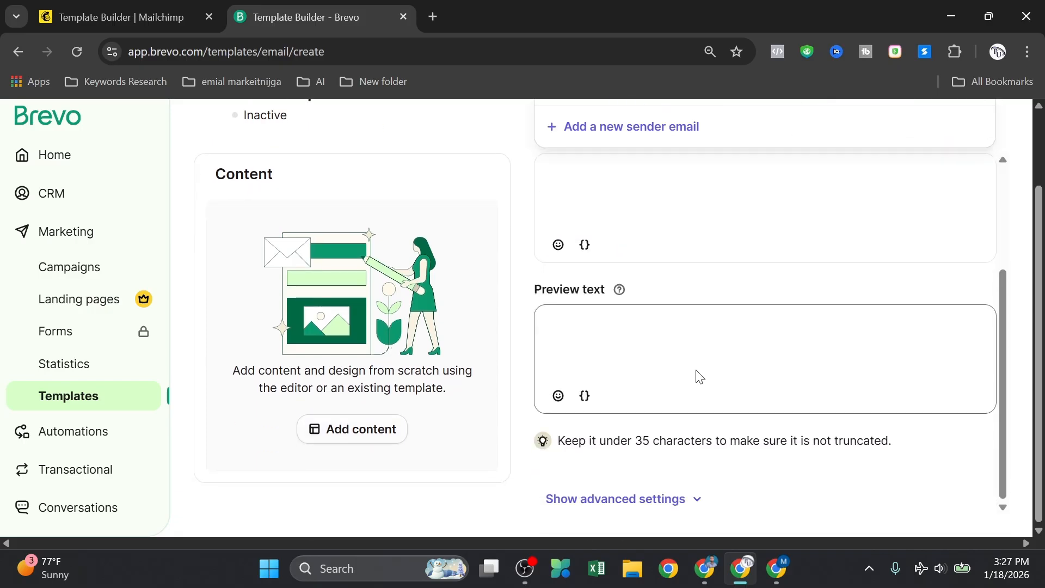
scroll(695, 373, "up", 5)
left_click(615, 321)
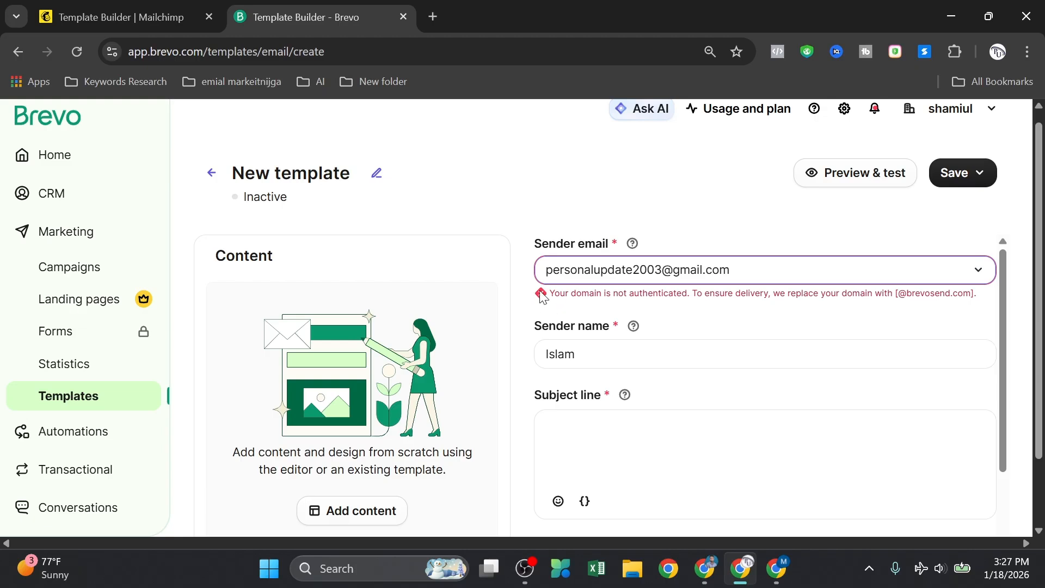
left_click_drag(550, 293, 739, 289)
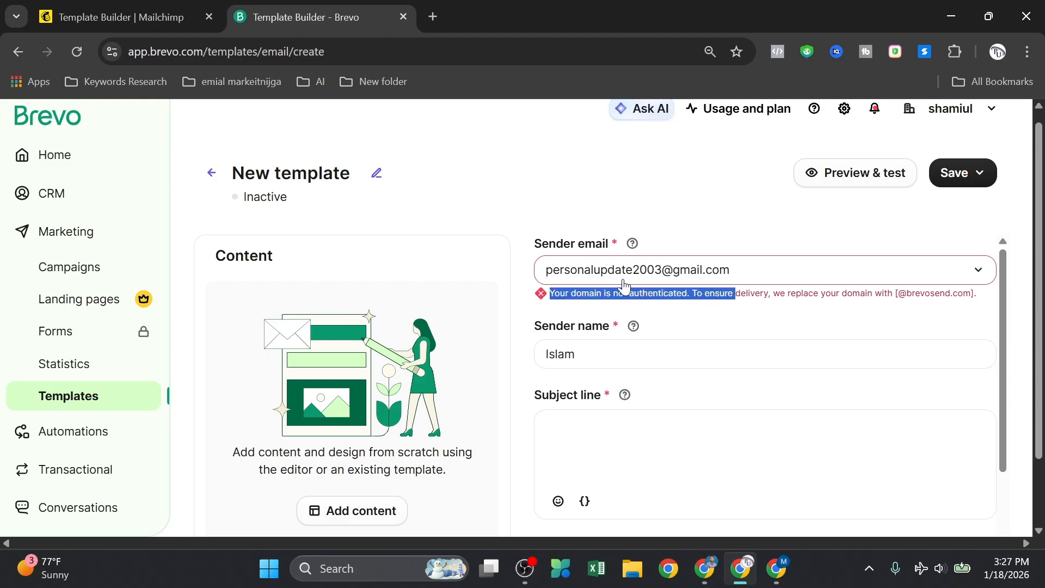
left_click_drag(567, 275, 737, 270)
left_click(701, 214)
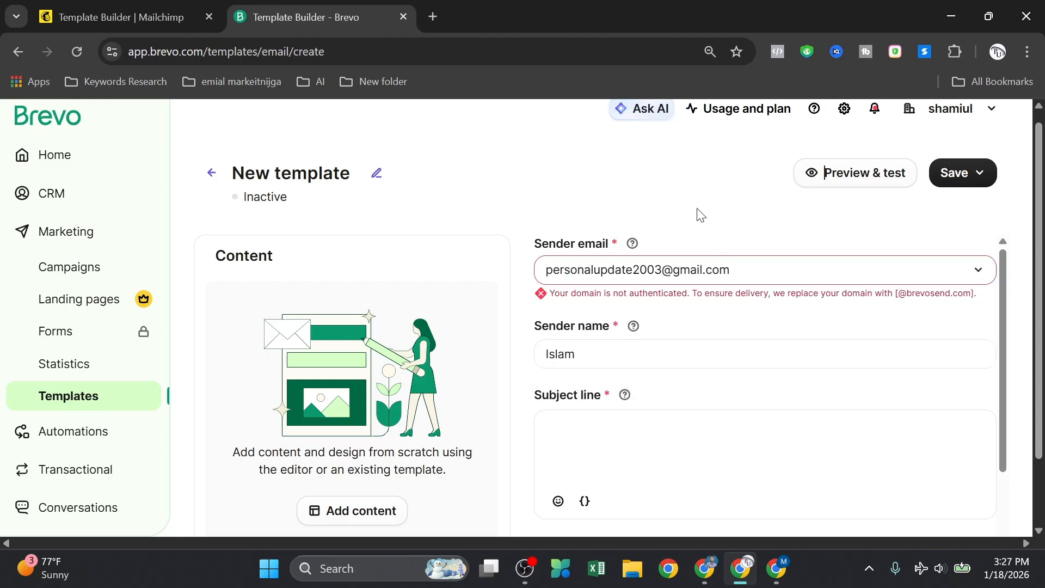
Step: Replace the prefilled sender name with the account holder's name
scroll(703, 256, "down", 3)
scroll(651, 334, "up", 3)
left_click_drag(609, 352, 498, 361)
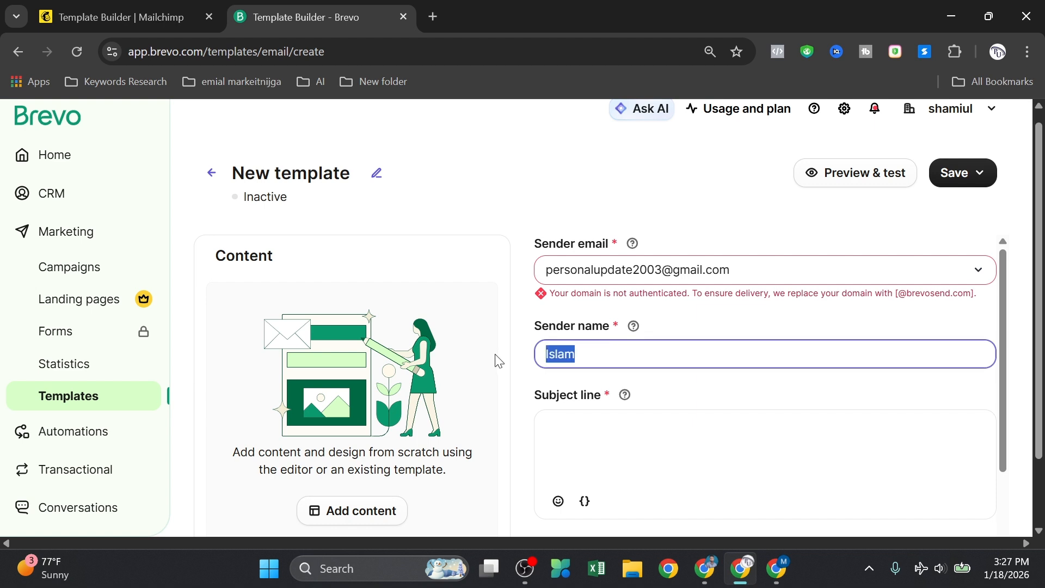
key("BackSpace")
type("shamiuolo")
key("BackSpace")
key("BackSpace")
key("BackSpace")
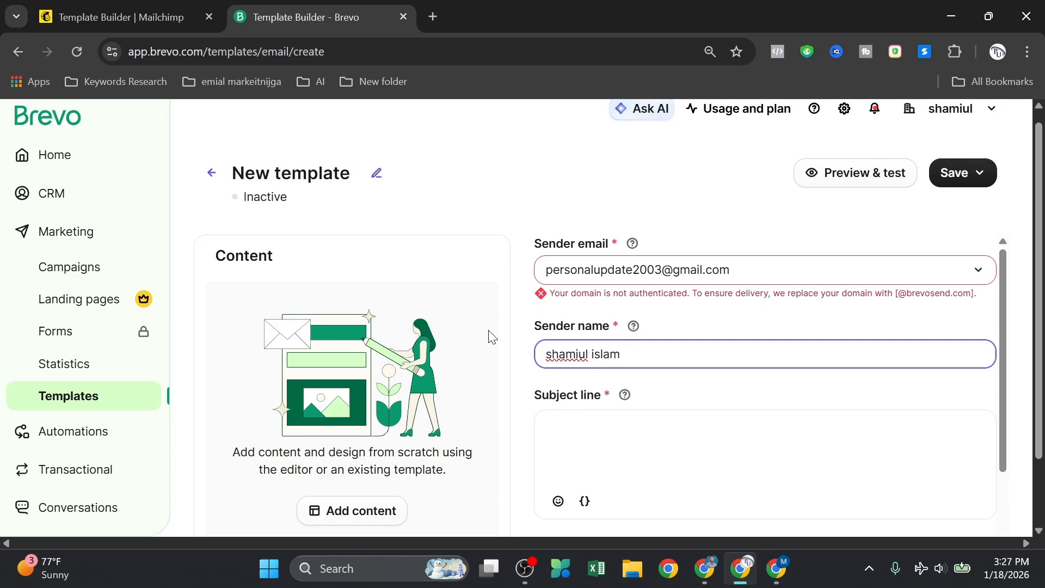
Step: Set the subject line to 'ddertyu' and the preview text to 'ert'
left_click(568, 421)
type("d")
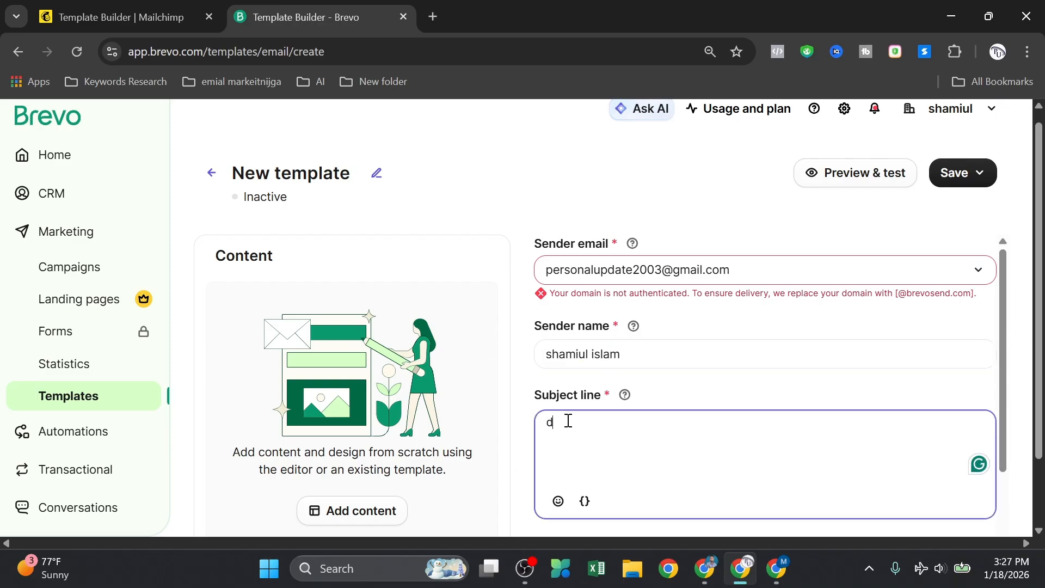
type("dertyu")
scroll(588, 435, "down", 3)
left_click(577, 415)
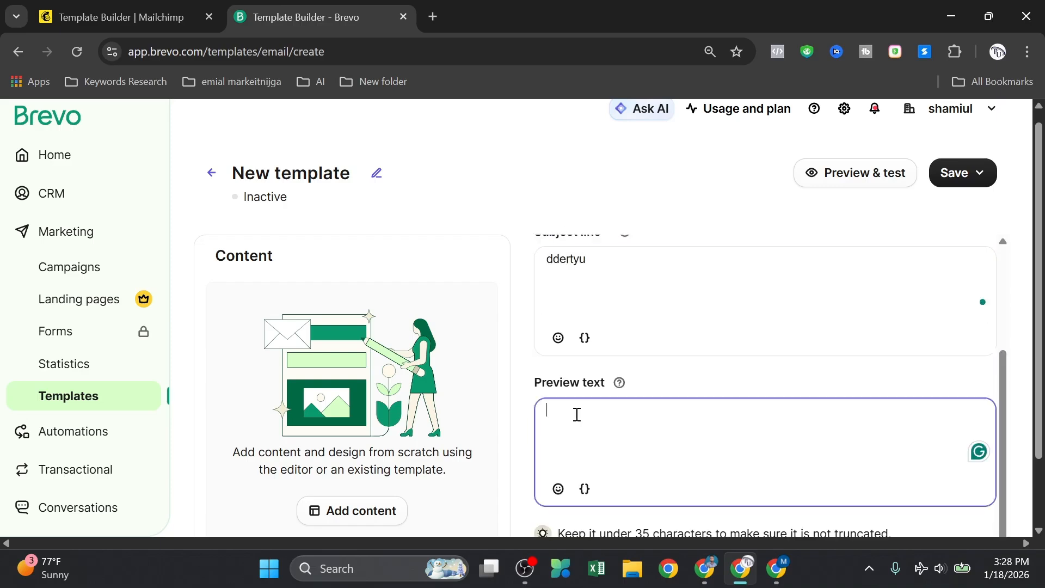
type("ert")
scroll(598, 436, "down", 2)
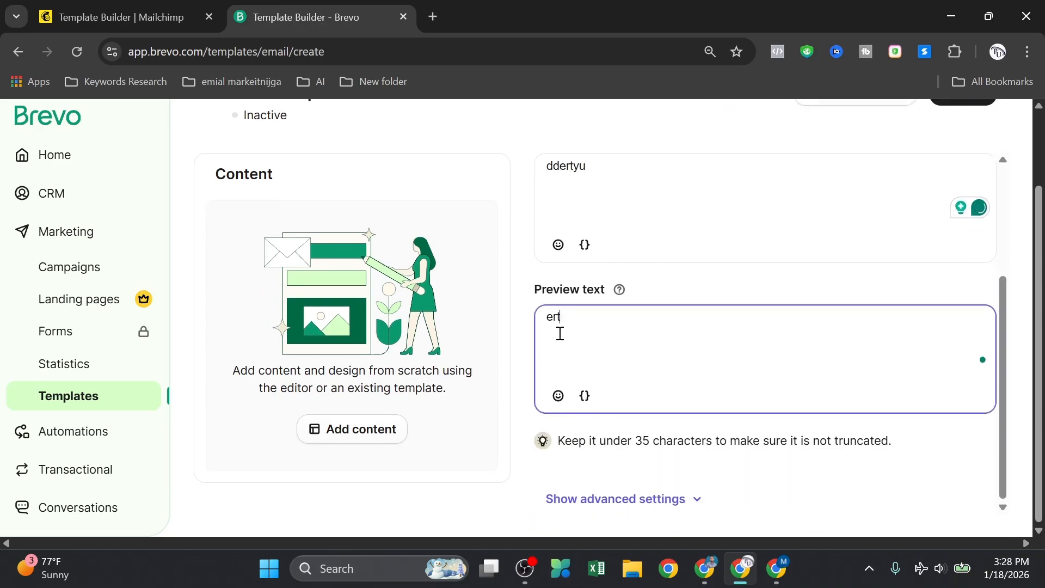
scroll(603, 484, "up", 4)
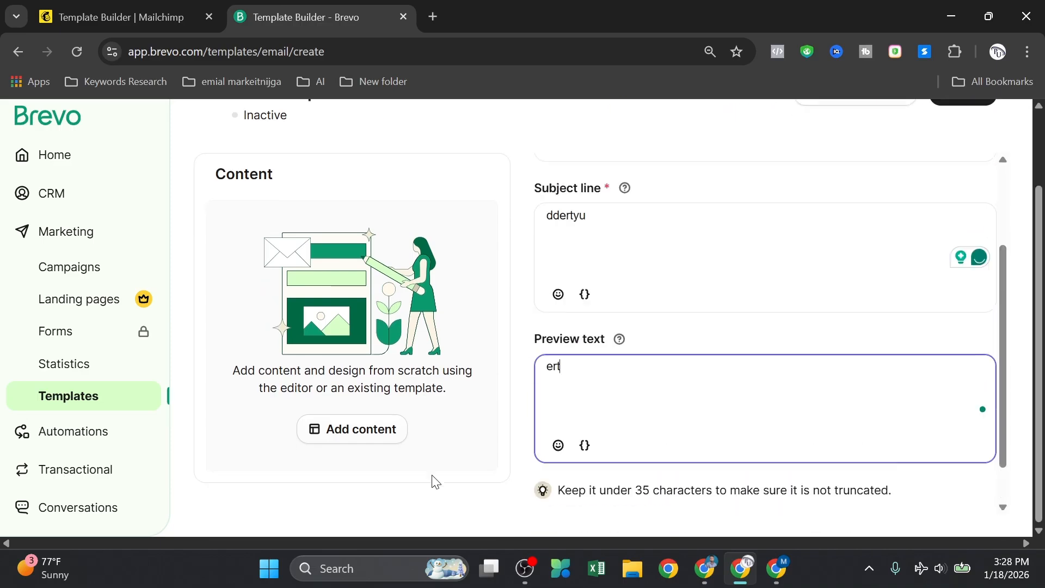
left_click(362, 430)
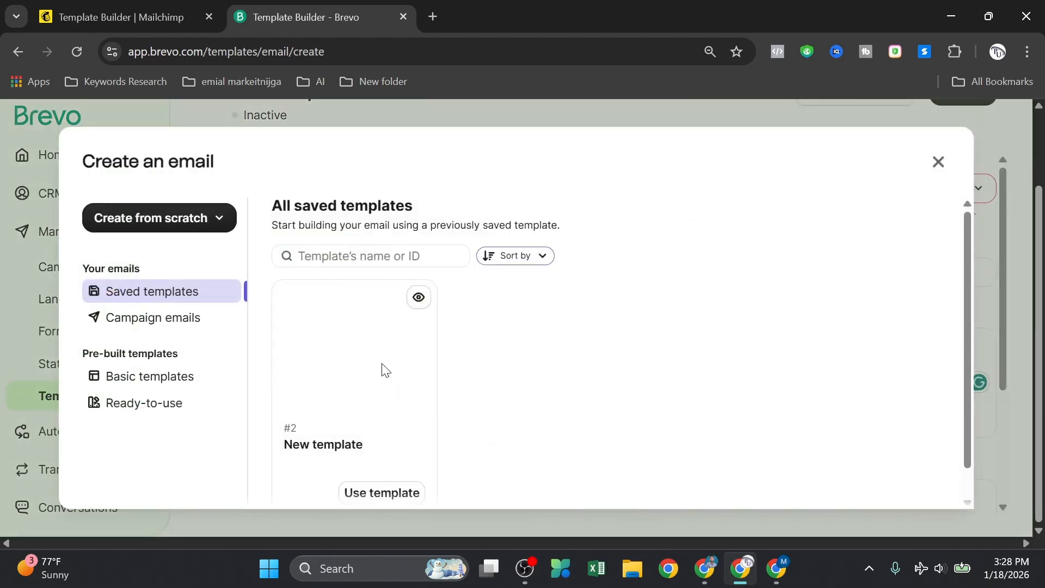
Step: Browse the basic pre-built templates in the Create an email dialog
scroll(381, 364, "down", 1)
scroll(409, 388, "up", 1)
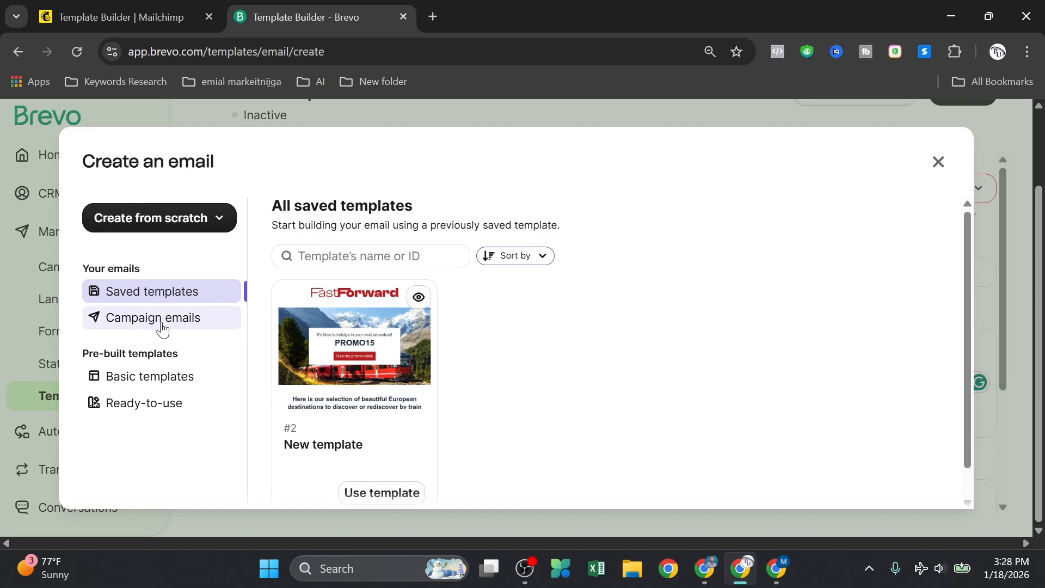
left_click(156, 375)
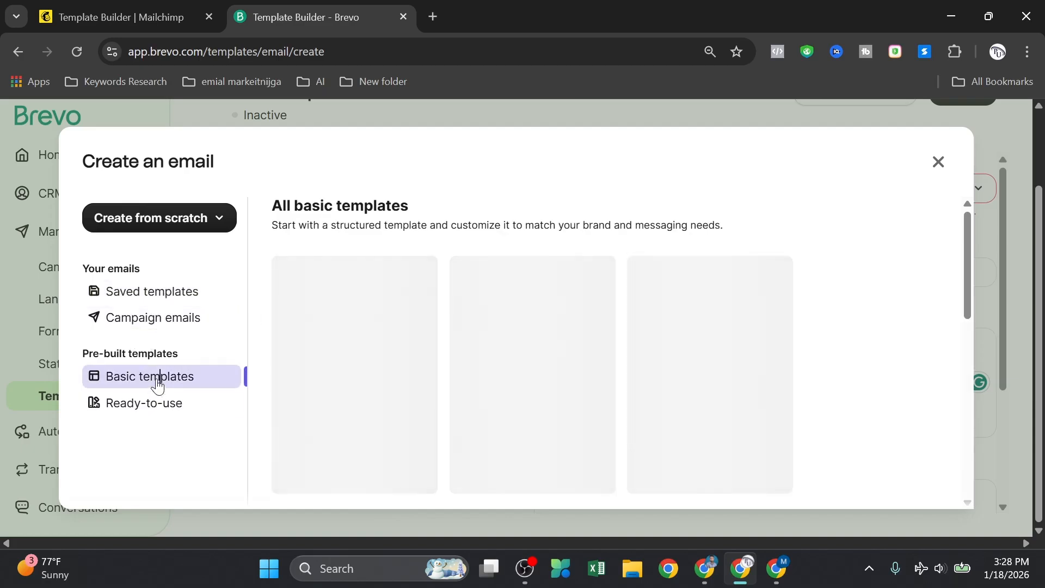
scroll(553, 329, "down", 3)
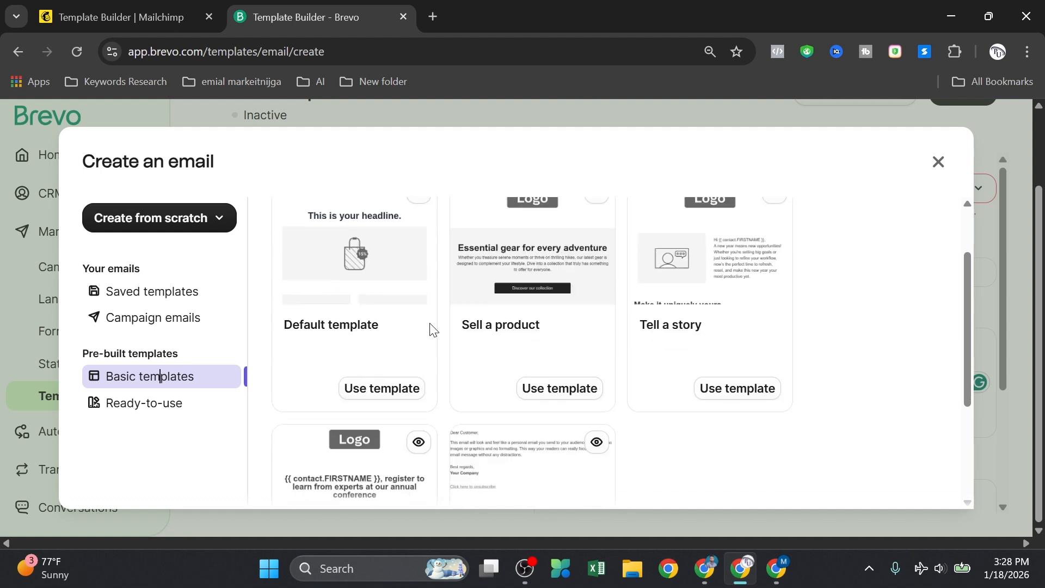
scroll(404, 359, "down", 2)
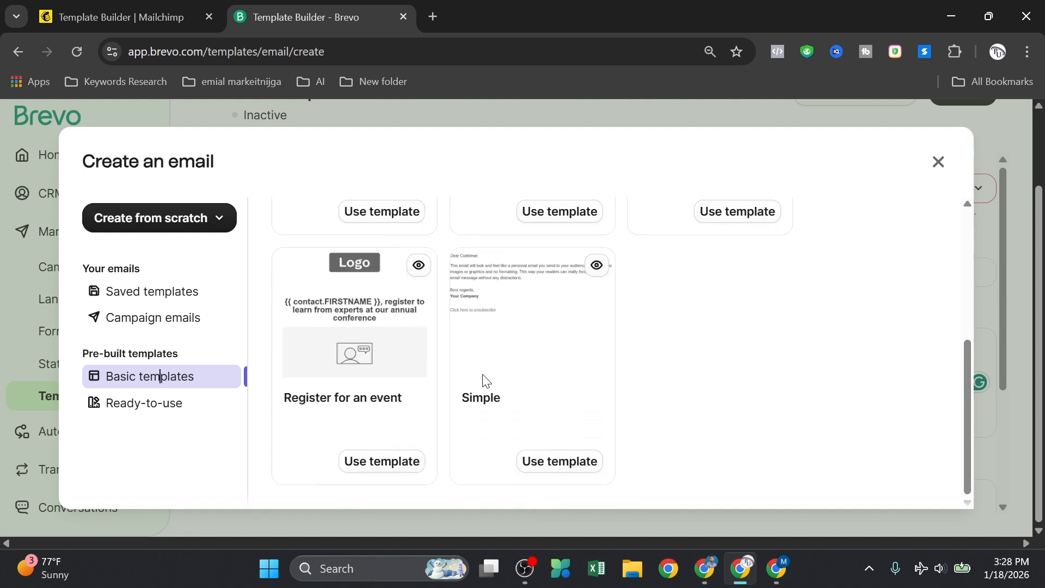
scroll(487, 403, "up", 5)
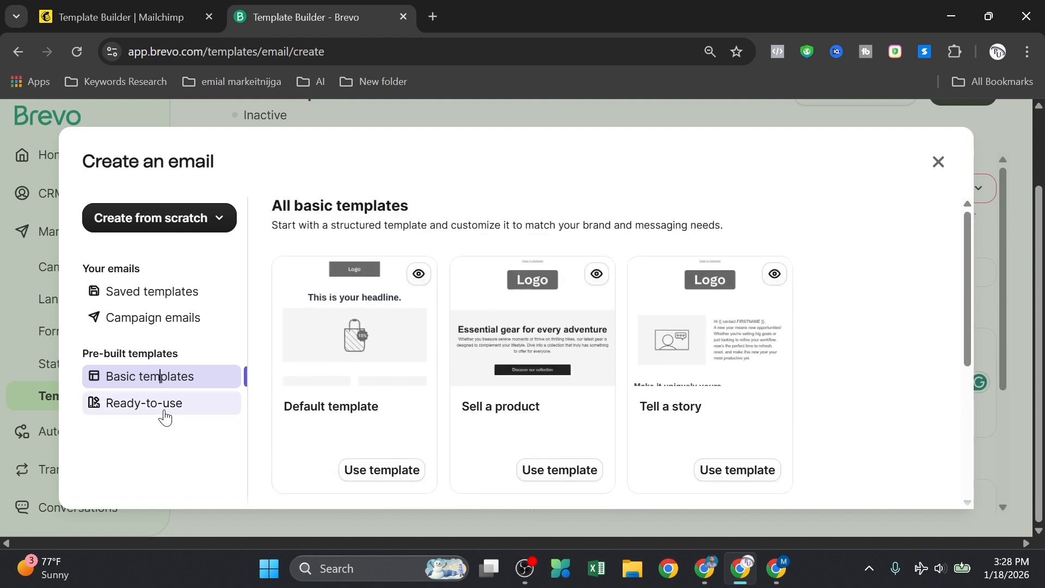
Step: Start the email from the ready-to-use Product Highlights #2 FastForward PROMO15 design
left_click(163, 412)
scroll(420, 355, "down", 3)
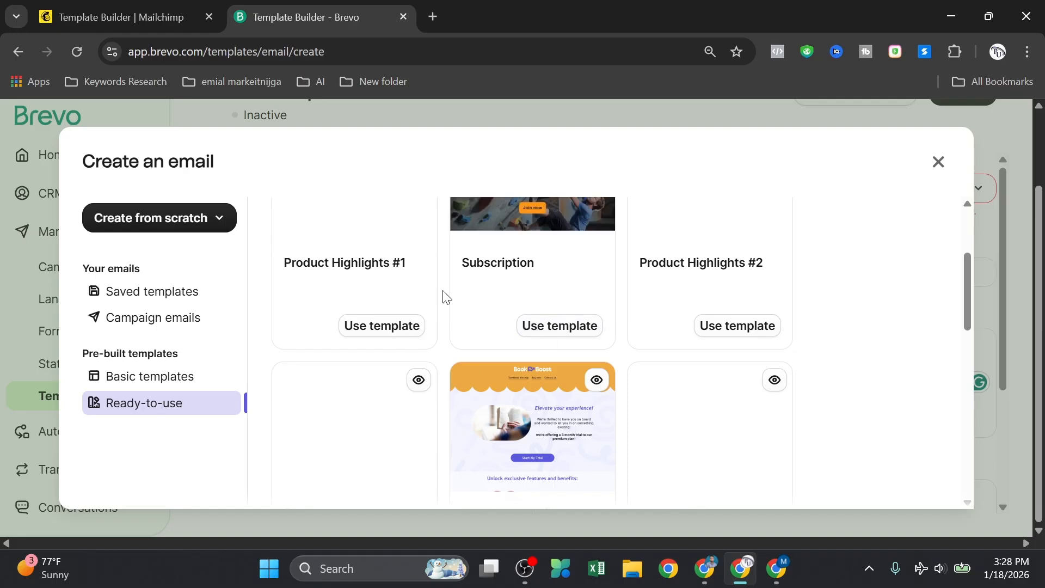
scroll(522, 341, "down", 3)
scroll(532, 341, "down", 4)
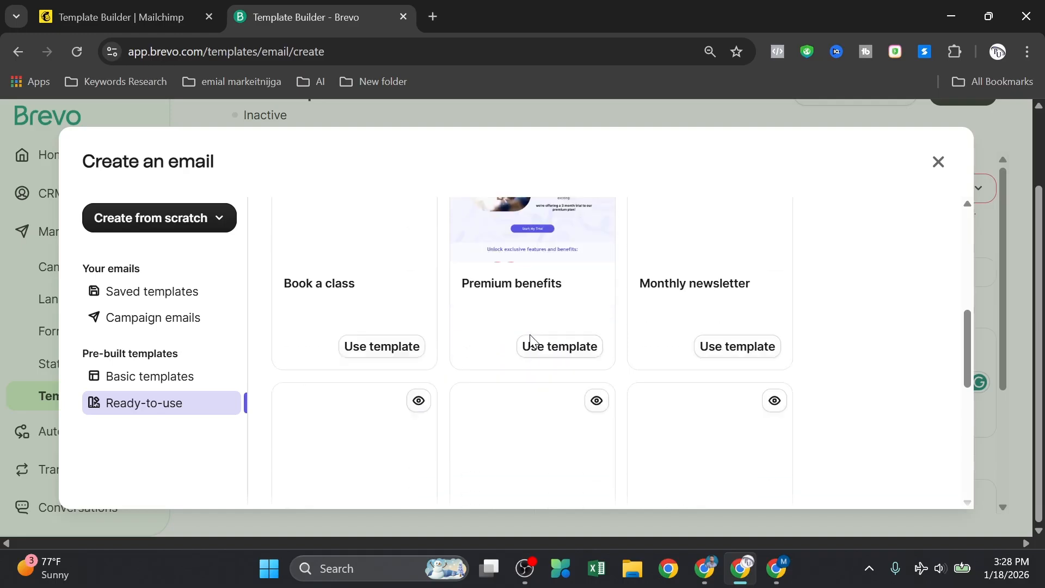
scroll(530, 335, "up", 10)
scroll(529, 337, "down", 1)
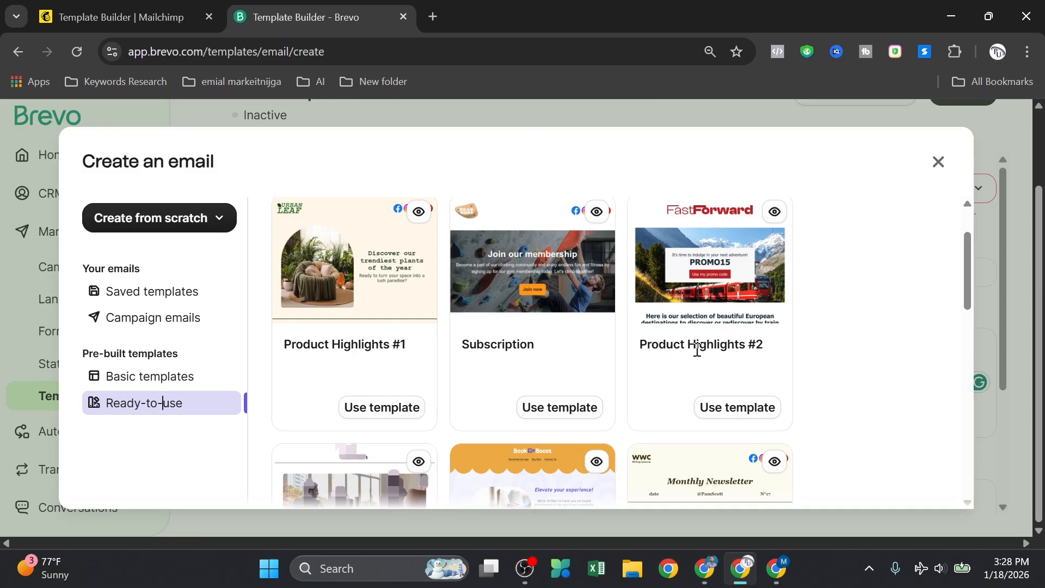
left_click(746, 408)
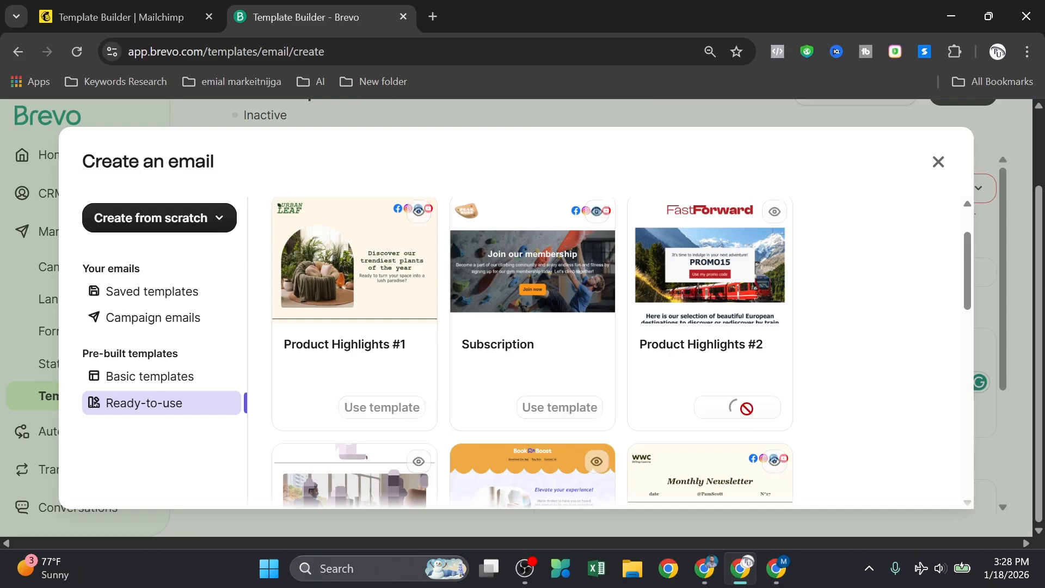
scroll(719, 368, "down", 2)
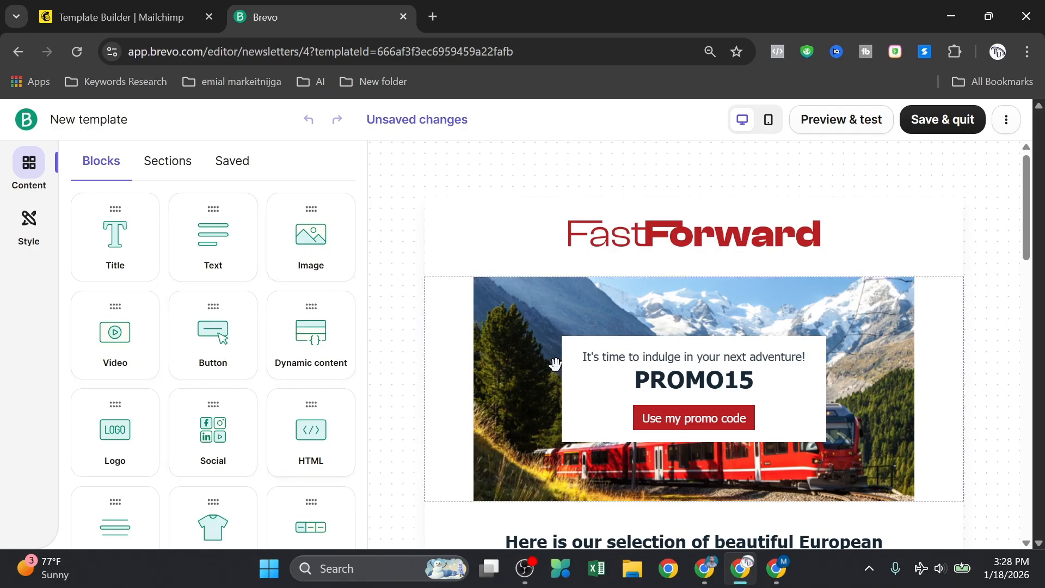
scroll(668, 354, "down", 3)
scroll(668, 354, "up", 3)
scroll(705, 343, "down", 3)
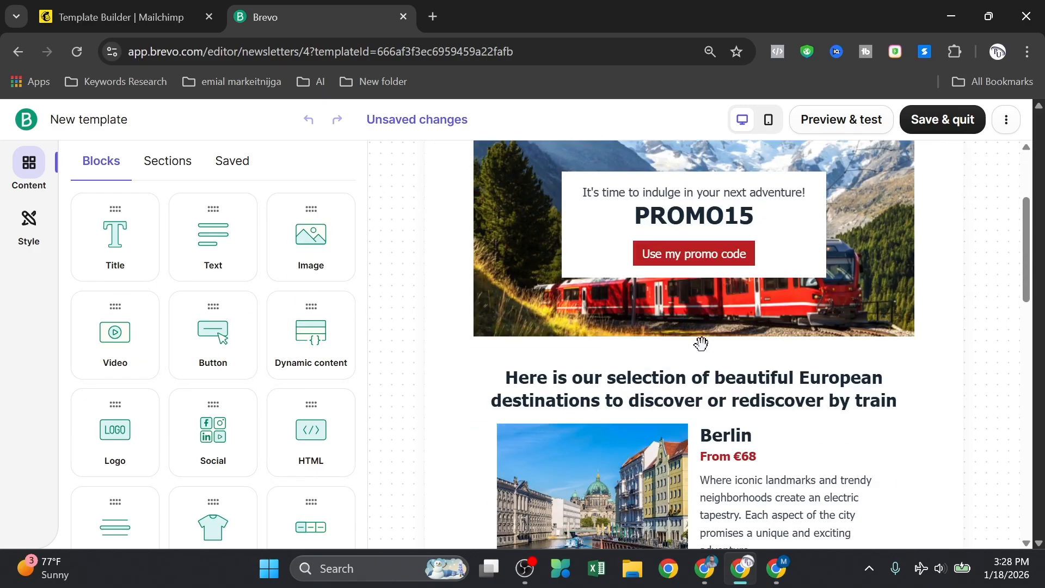
scroll(701, 343, "down", 15)
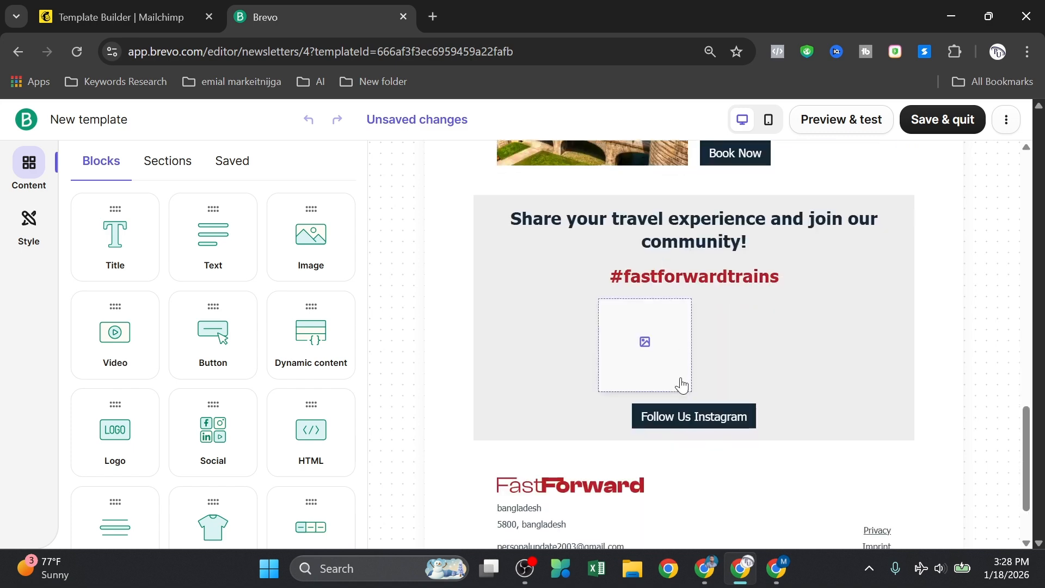
scroll(681, 385, "down", 2)
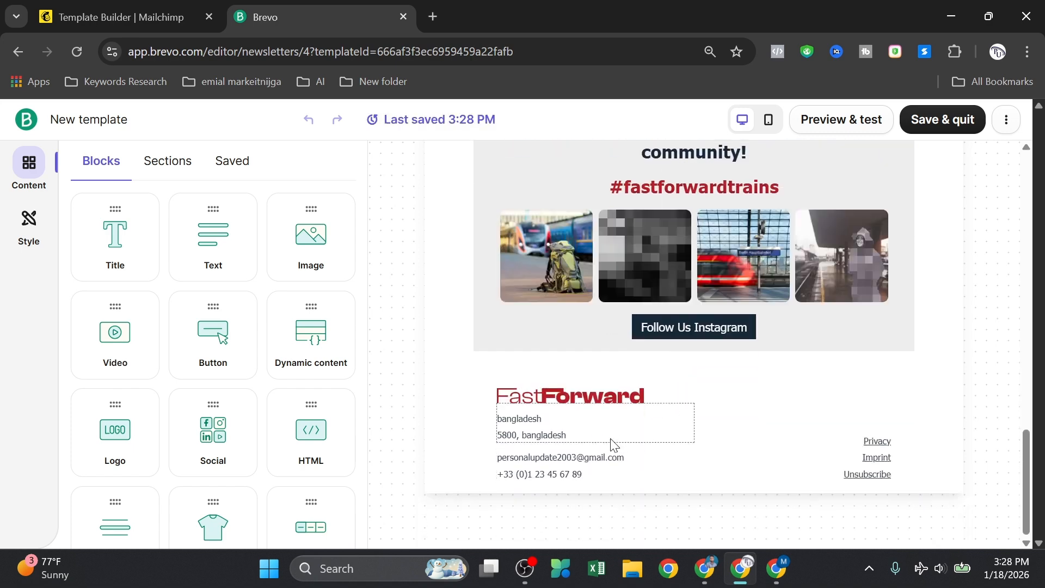
scroll(611, 444, "up", 20)
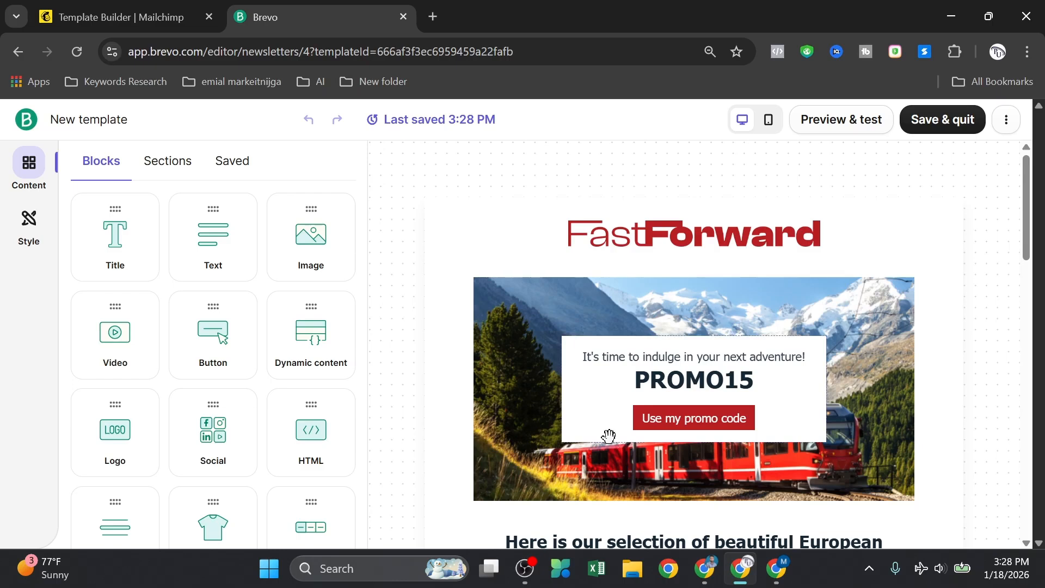
left_click(584, 247)
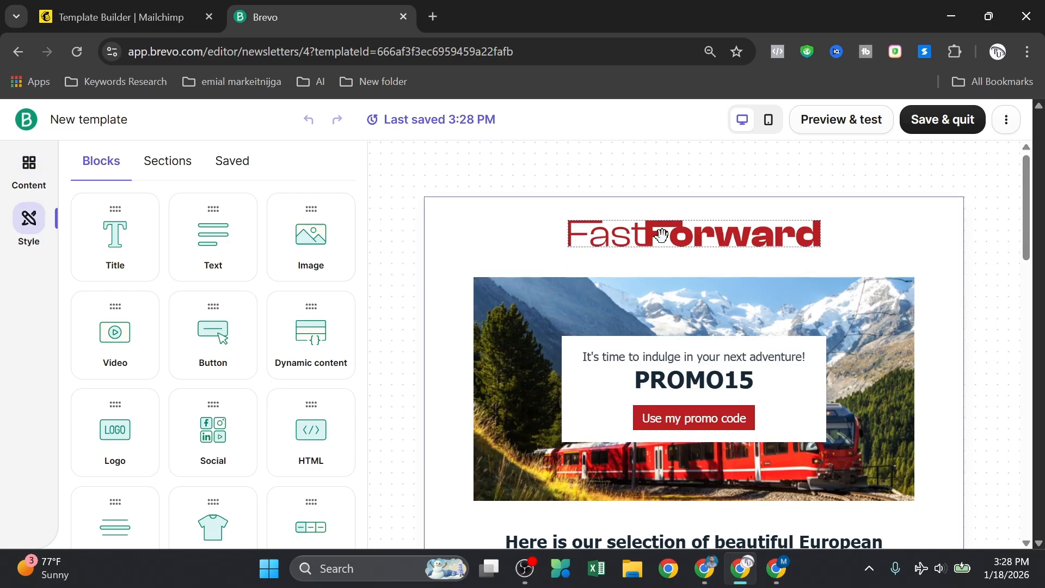
left_click(804, 243)
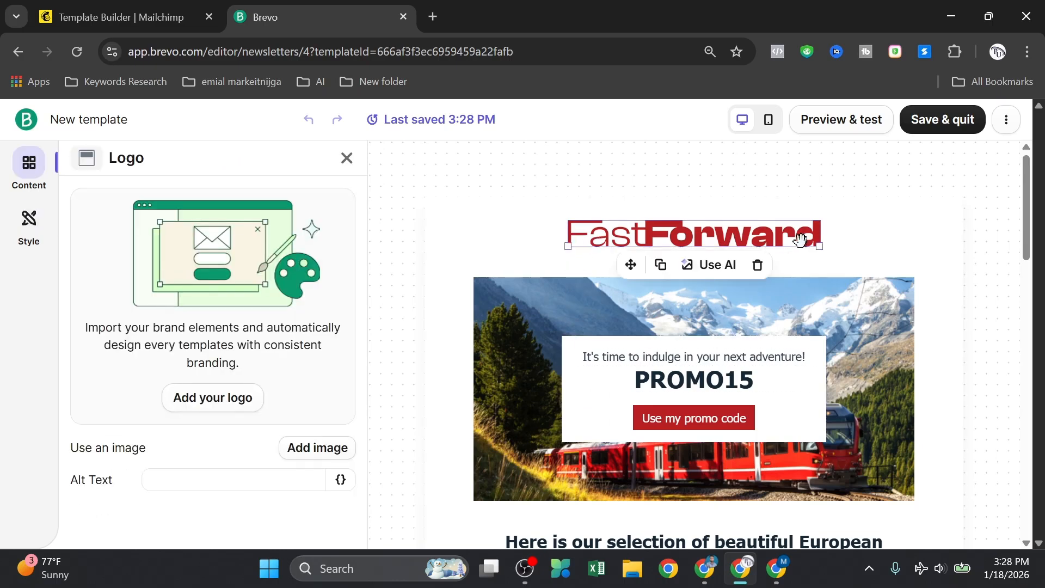
scroll(728, 235, "down", 7)
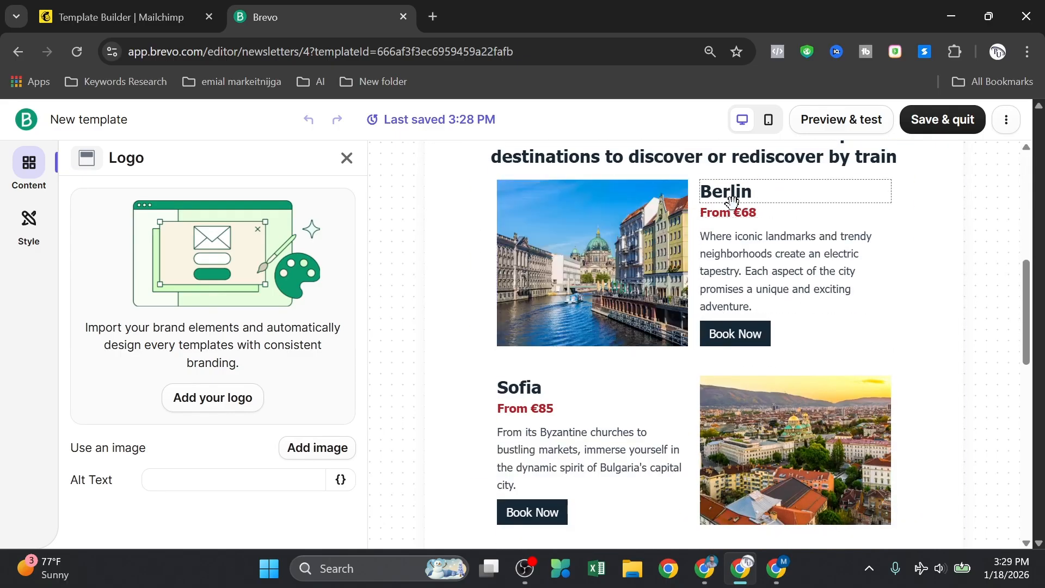
left_click(764, 238)
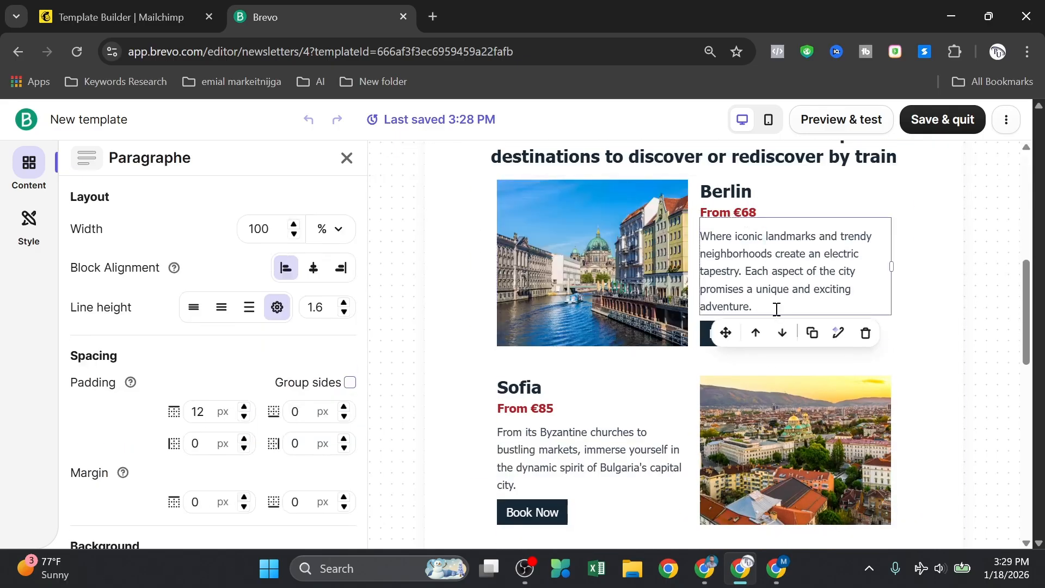
type("jfijsjf")
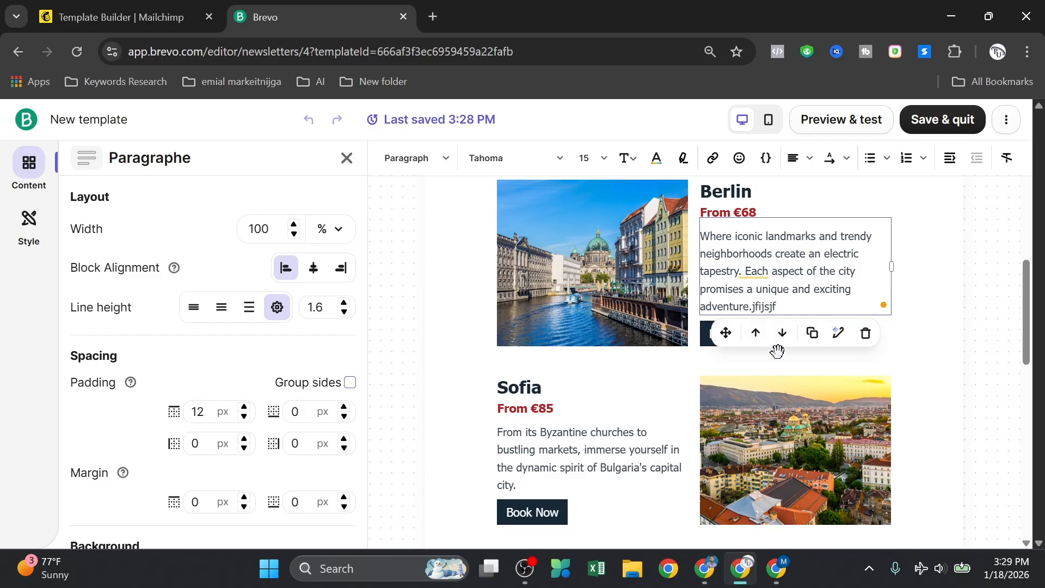
scroll(712, 381, "down", 1)
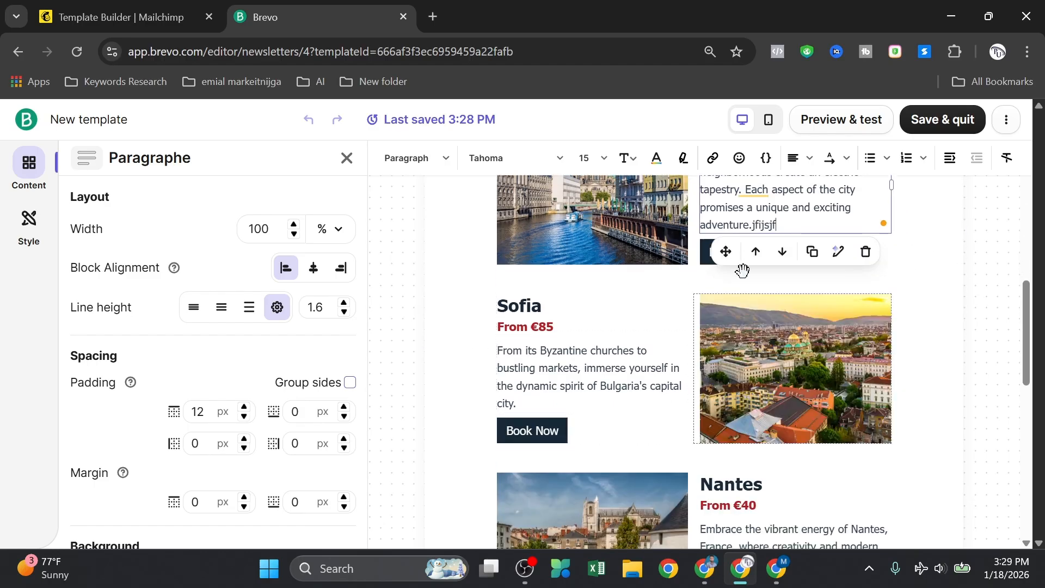
Step: Save the FastForward email as a Brevo template, then return to the Mailchimp tab
left_click(951, 121)
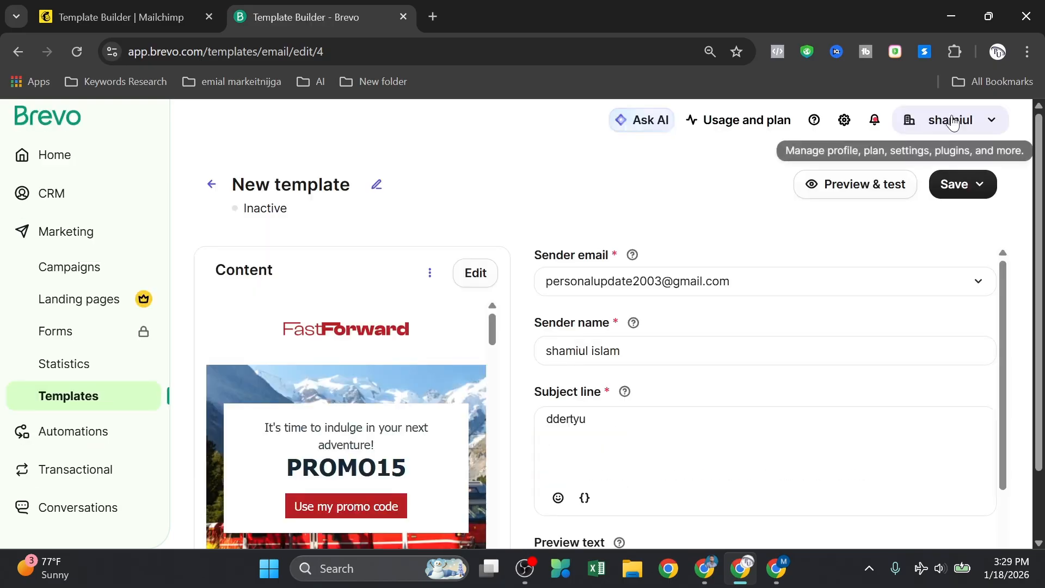
scroll(699, 246, "down", 2)
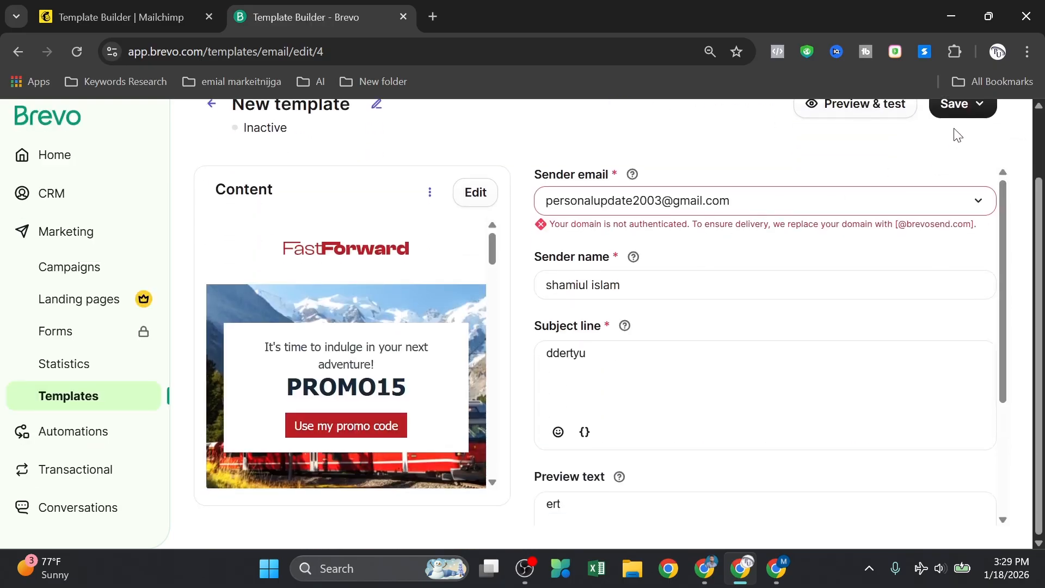
scroll(957, 136, "up", 2)
left_click(972, 187)
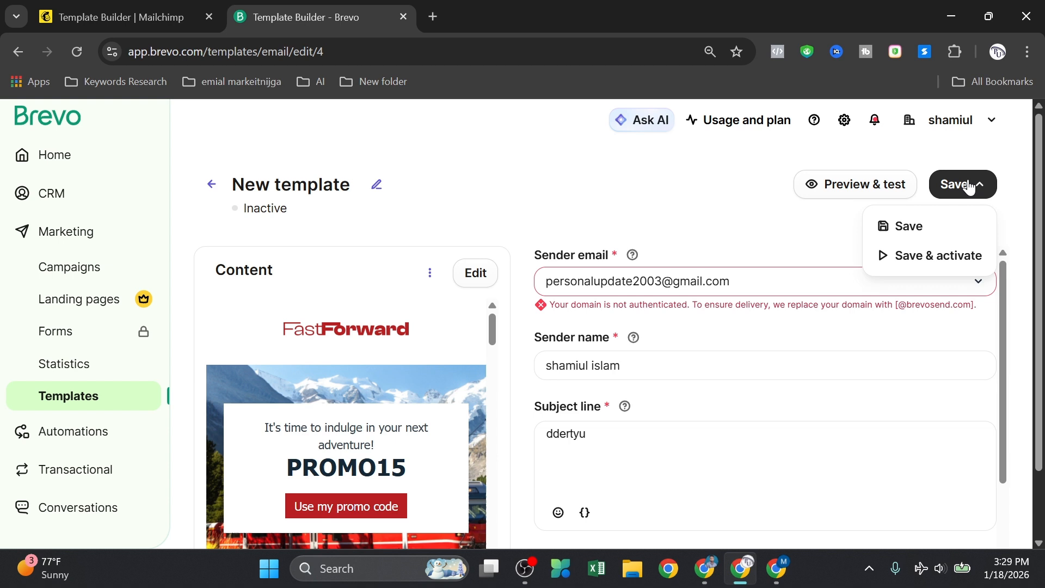
left_click(932, 226)
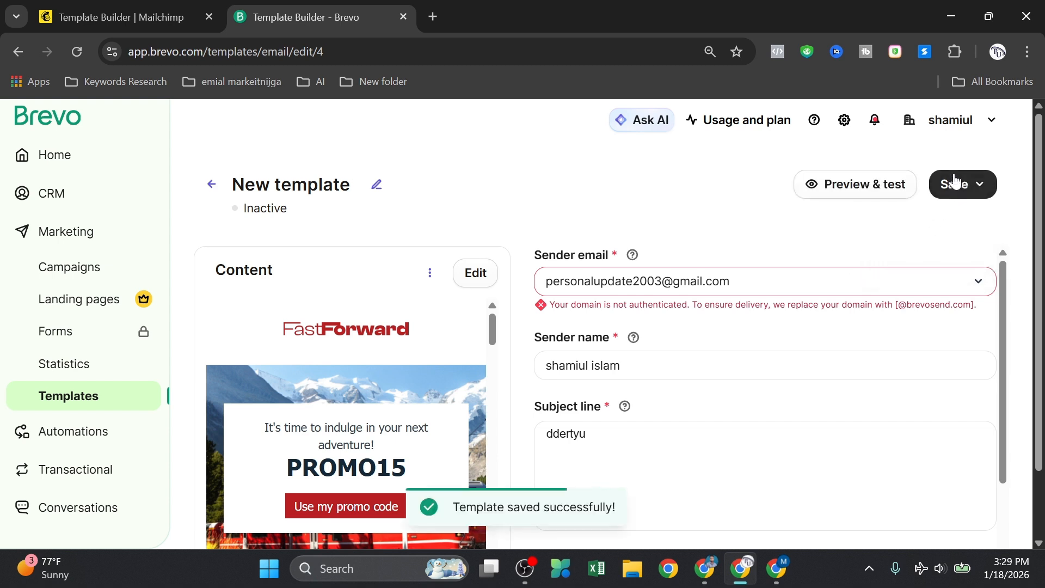
left_click(129, 12)
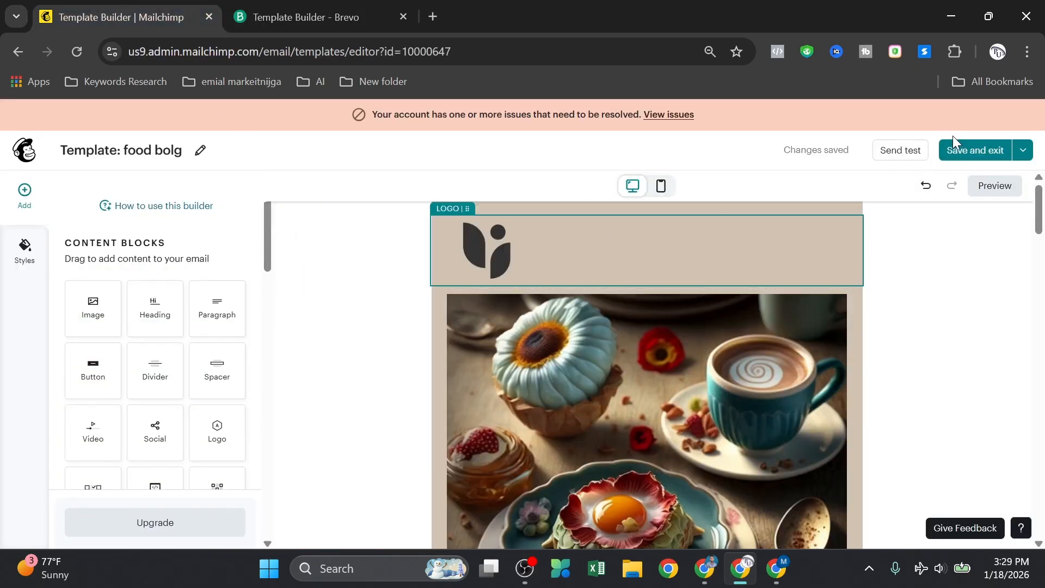
Step: Save and exit the food bolg template, landing on Mailchimp's list of six templates
left_click(962, 152)
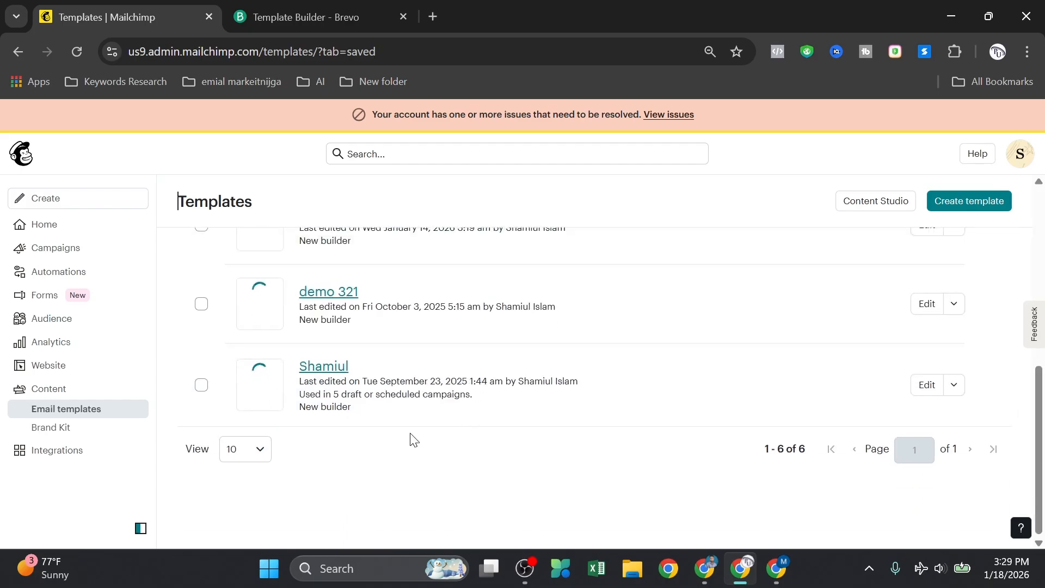
scroll(375, 408, "down", 3)
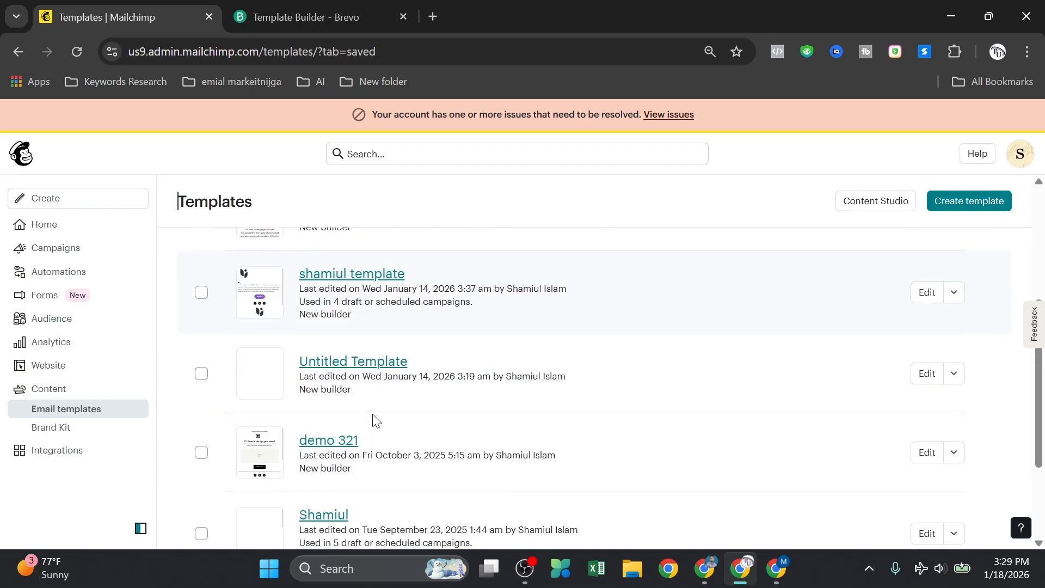
scroll(386, 473, "down", 2)
scroll(387, 466, "up", 5)
Step: Leave the FastForward template editor and settings page for Brevo's Templates list
left_click(321, 17)
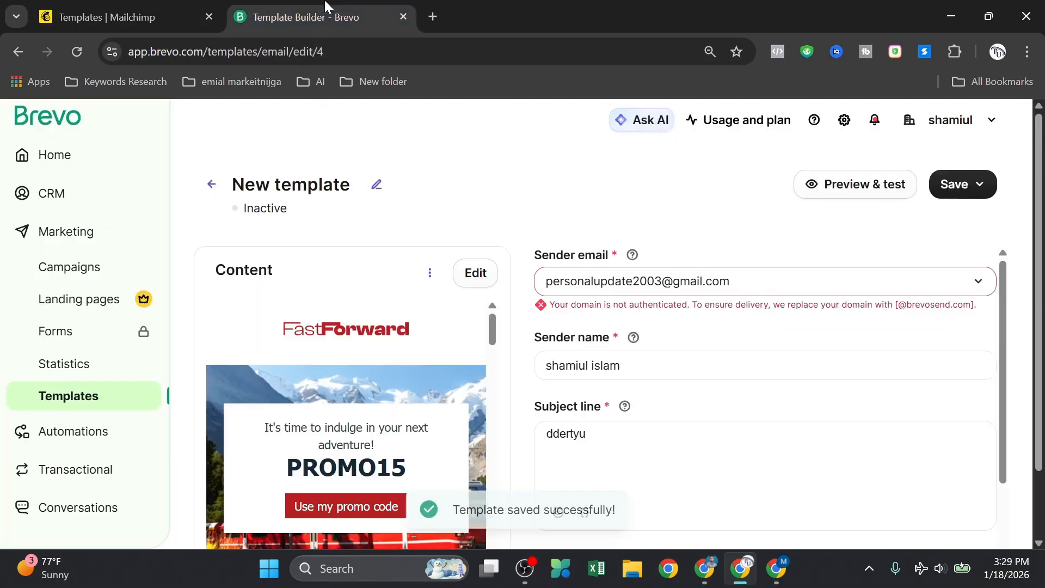
scroll(655, 303, "down", 5)
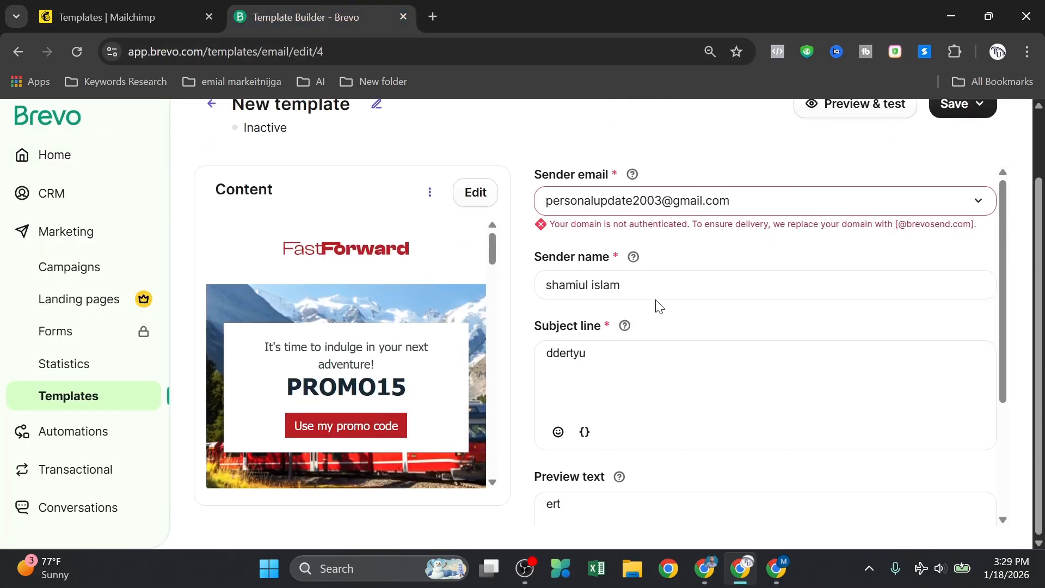
scroll(446, 346, "up", 3)
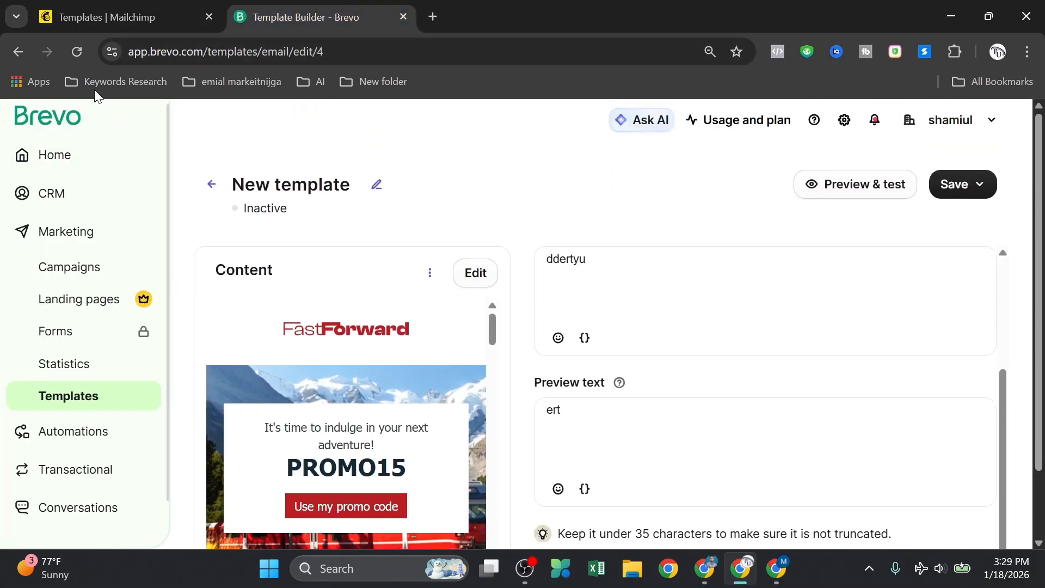
left_click(10, 53)
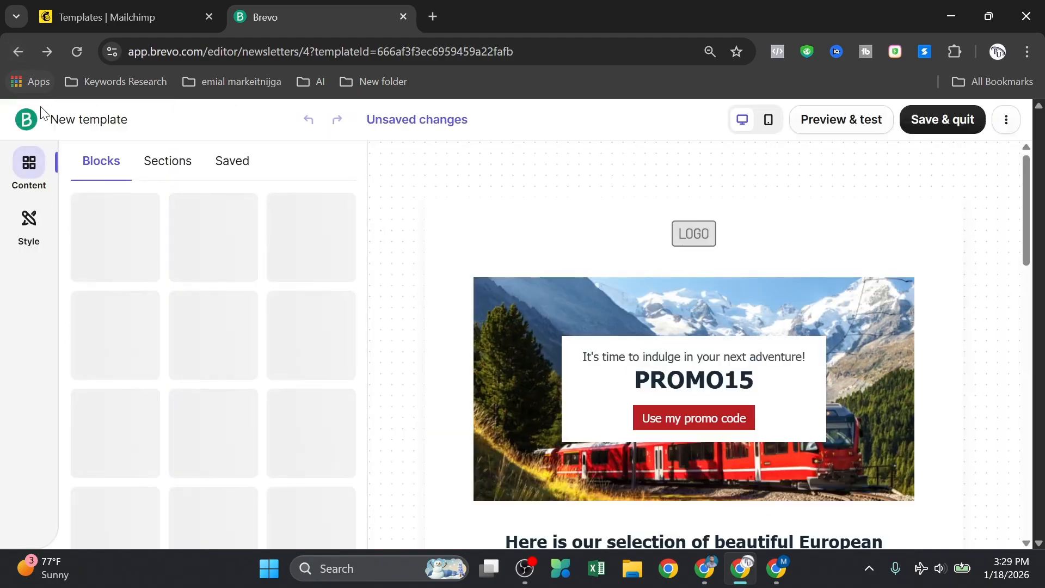
left_click(21, 119)
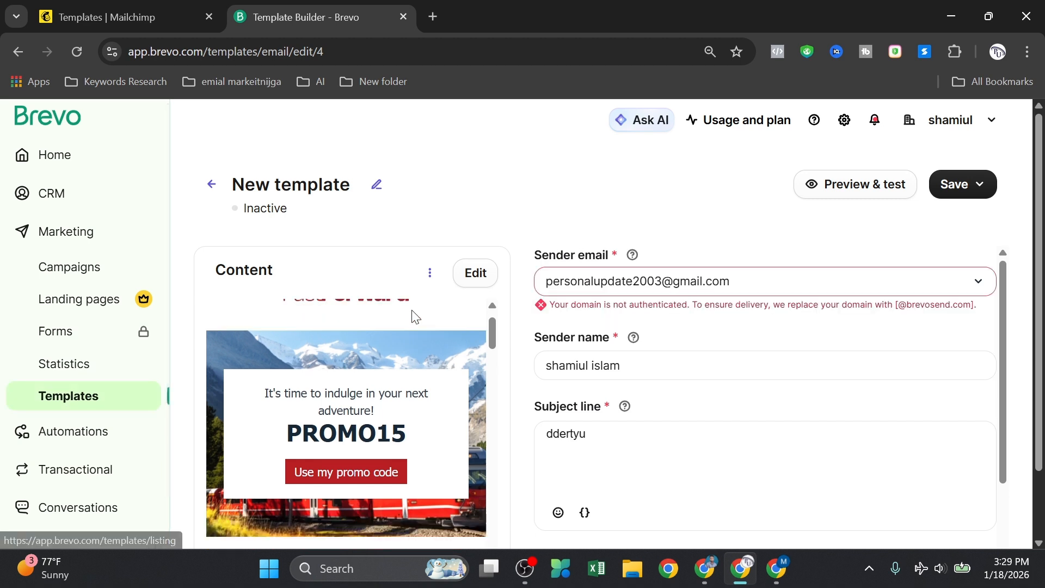
left_click(47, 398)
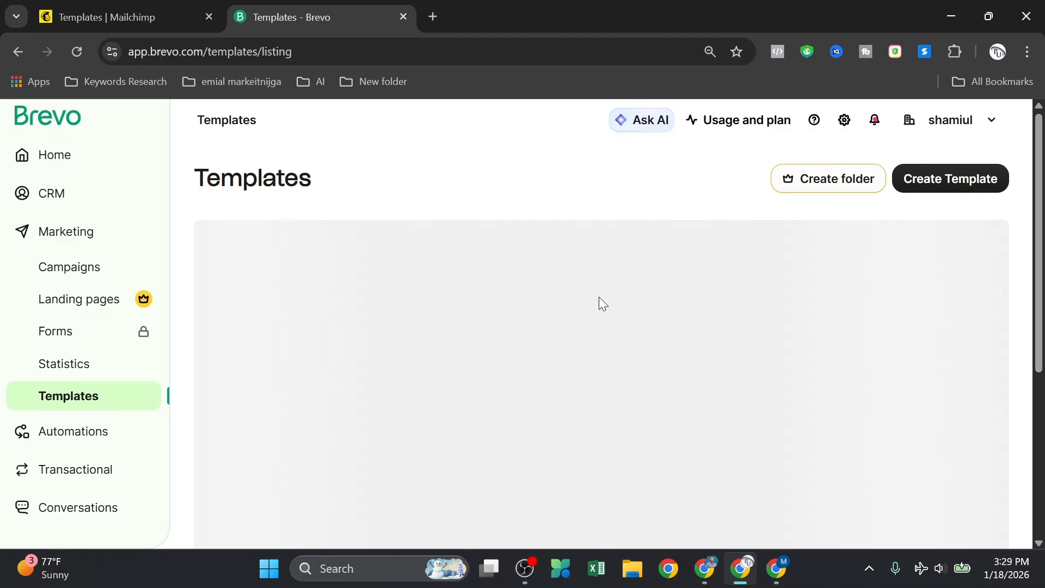
Step: Open a new Brevo template, then go back to the Templates list
scroll(482, 357, "down", 4)
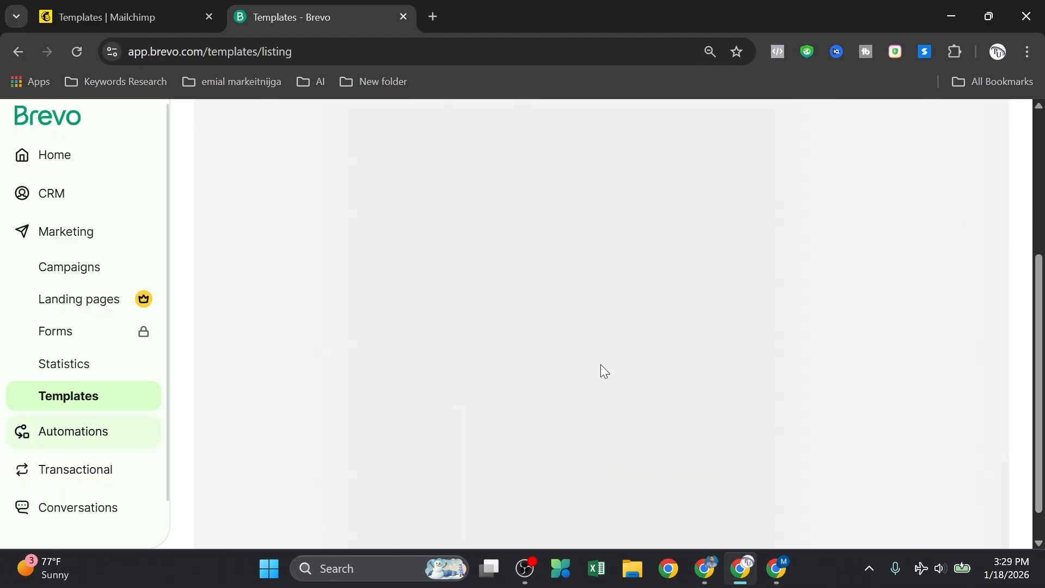
scroll(604, 363, "up", 4)
scroll(980, 218, "down", 1)
scroll(931, 130, "up", 1)
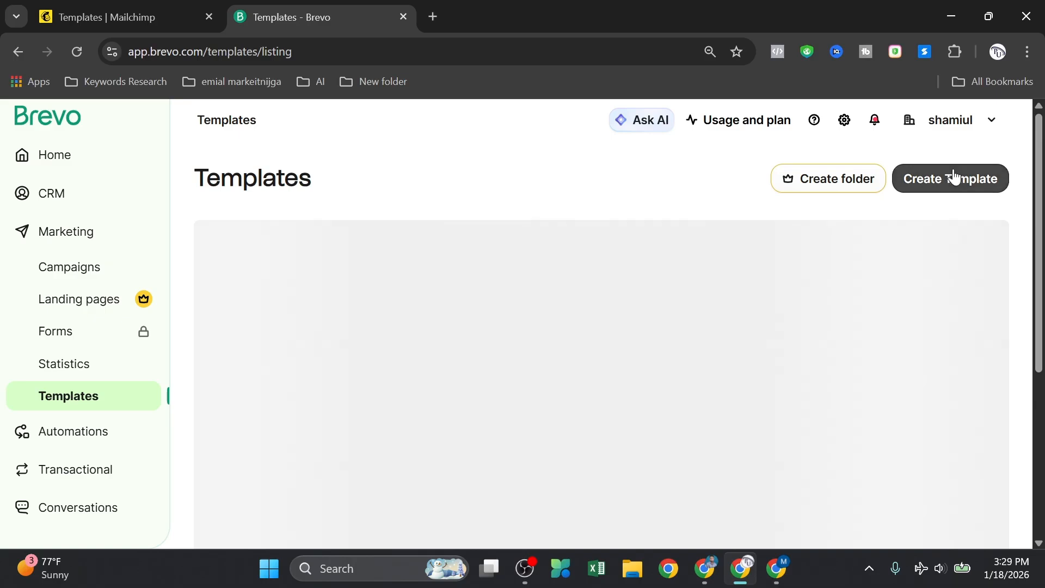
left_click(952, 177)
scroll(593, 286, "down", 2)
scroll(369, 435, "down", 2)
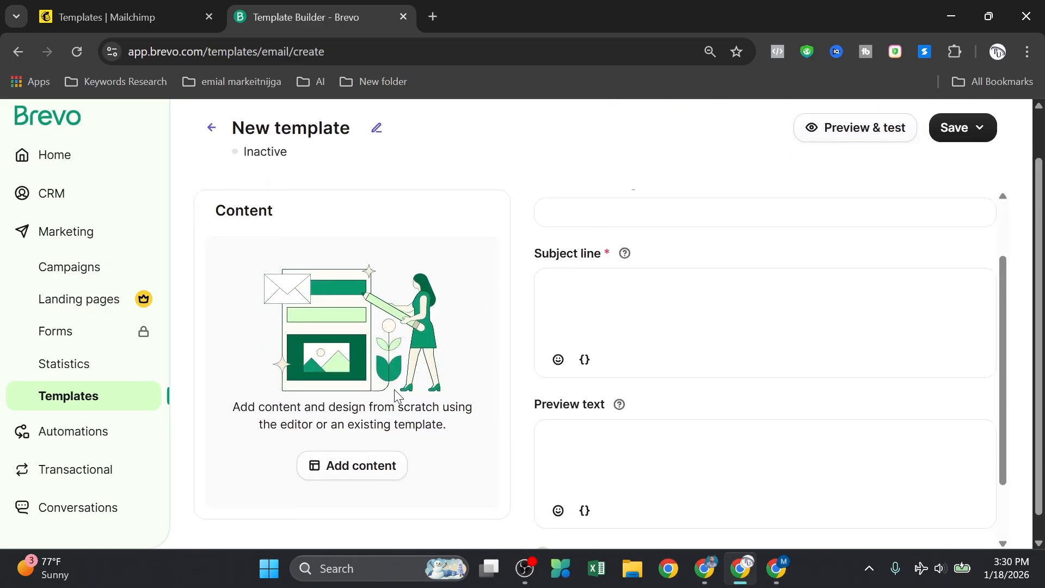
left_click(108, 395)
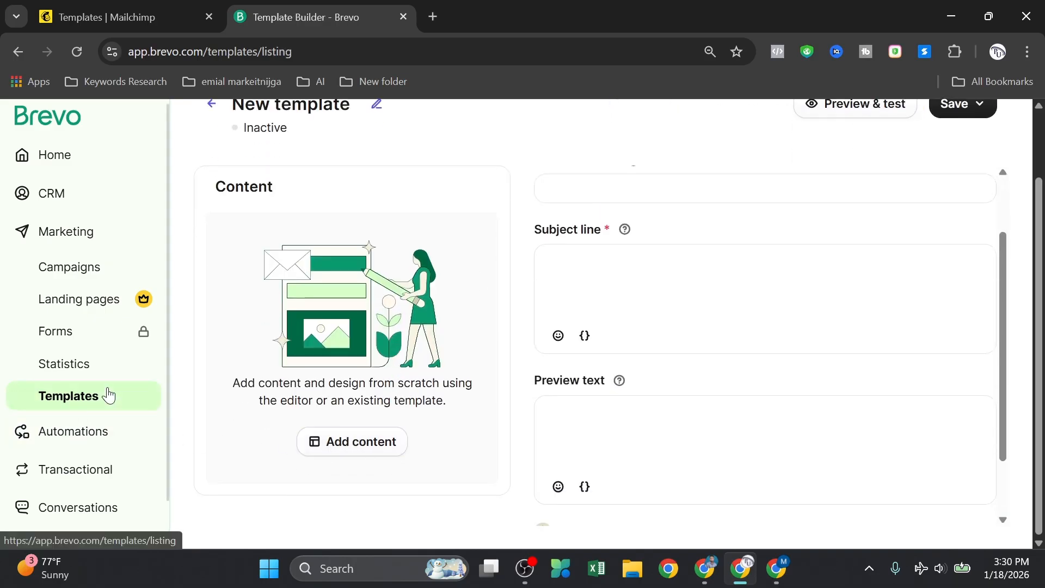
Step: Check the Mailchimp tab, return to Brevo and start a new blank template again
scroll(397, 223, "up", 2)
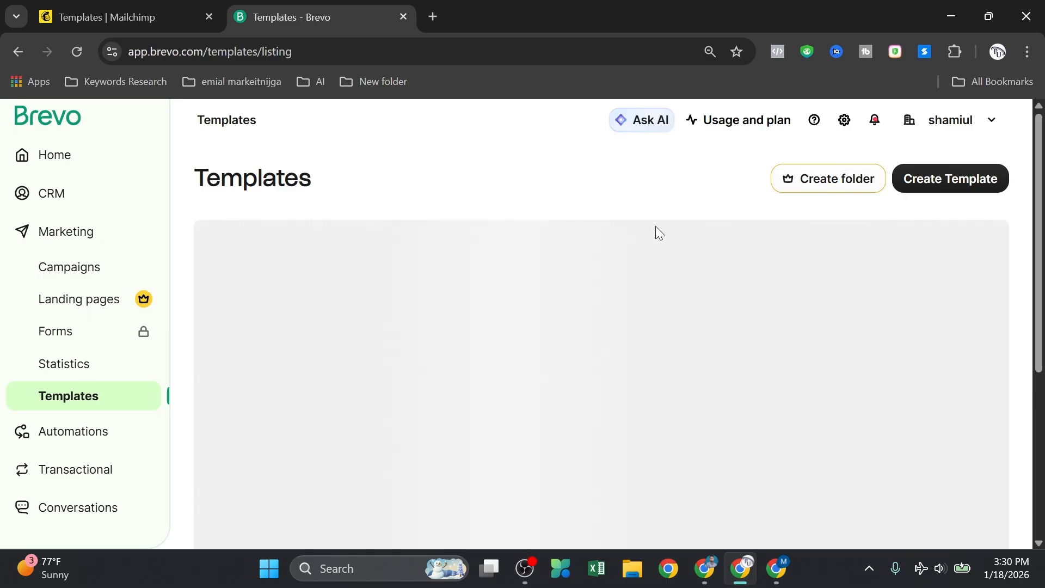
scroll(487, 351, "down", 3)
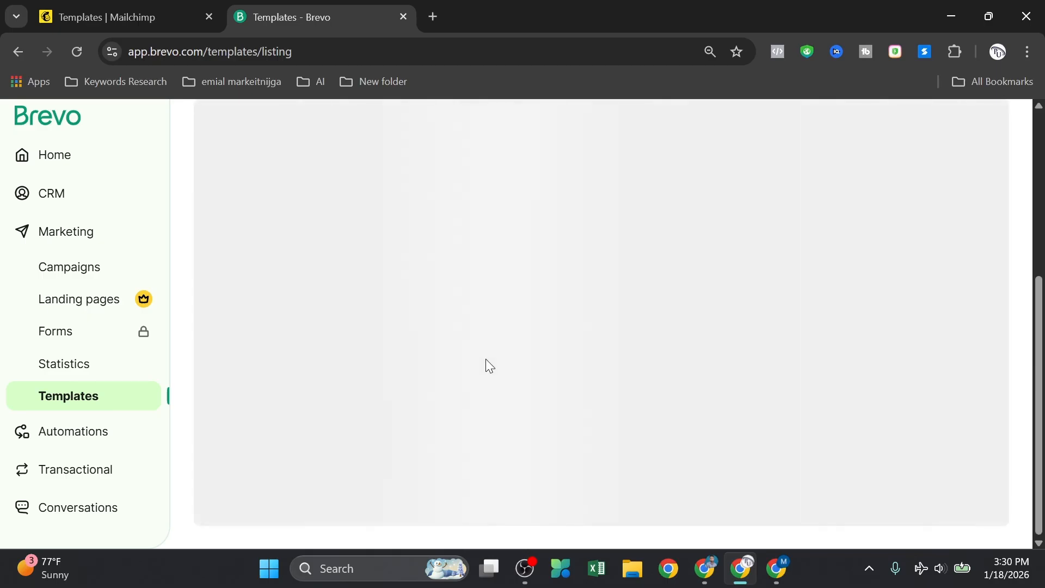
scroll(403, 398, "up", 3)
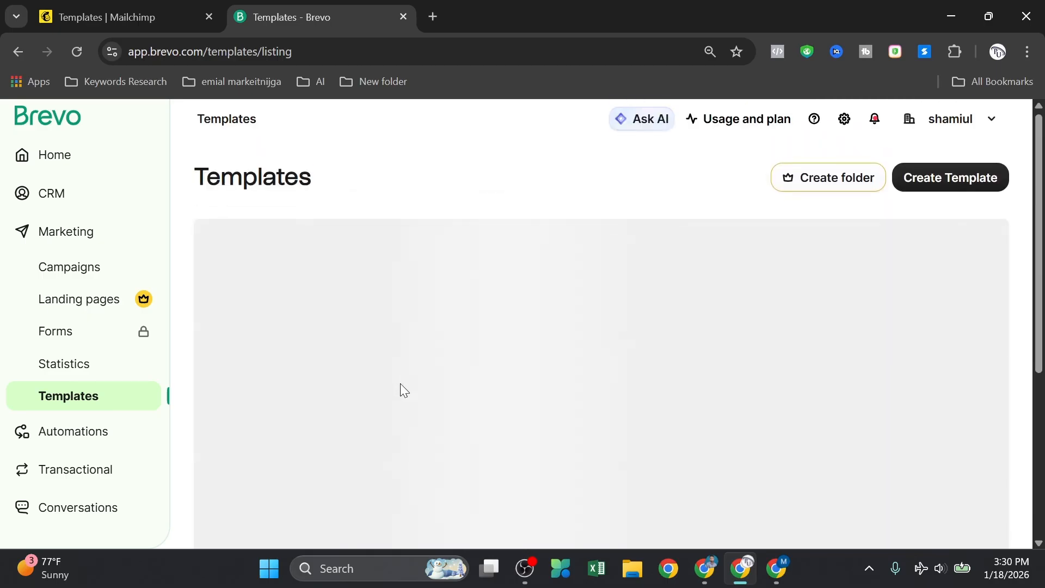
left_click(124, 6)
scroll(439, 357, "down", 5)
scroll(397, 436, "up", 5)
left_click(350, 7)
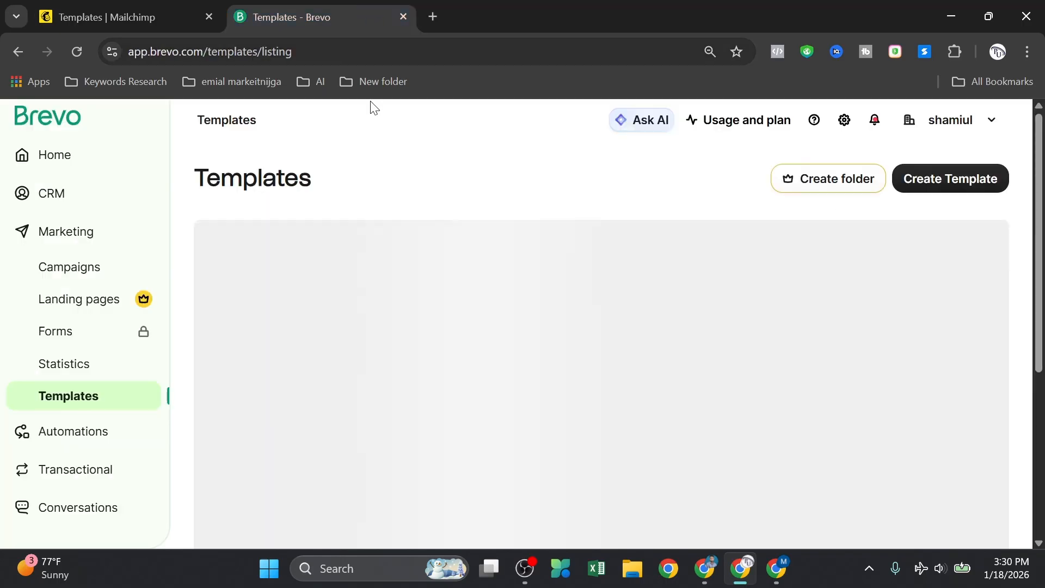
scroll(420, 286, "down", 3)
scroll(733, 313, "up", 3)
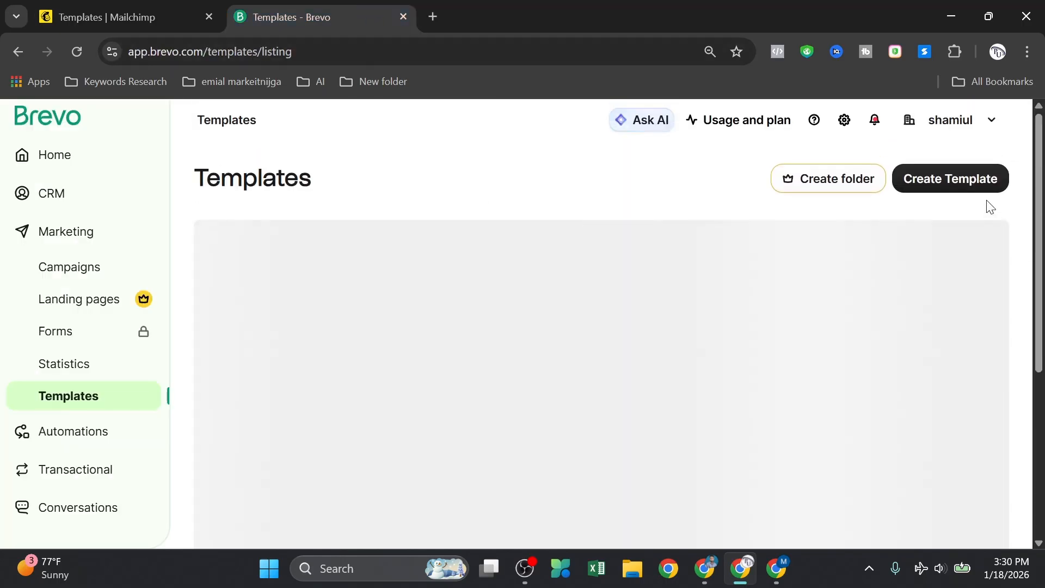
left_click(964, 177)
scroll(391, 357, "down", 1)
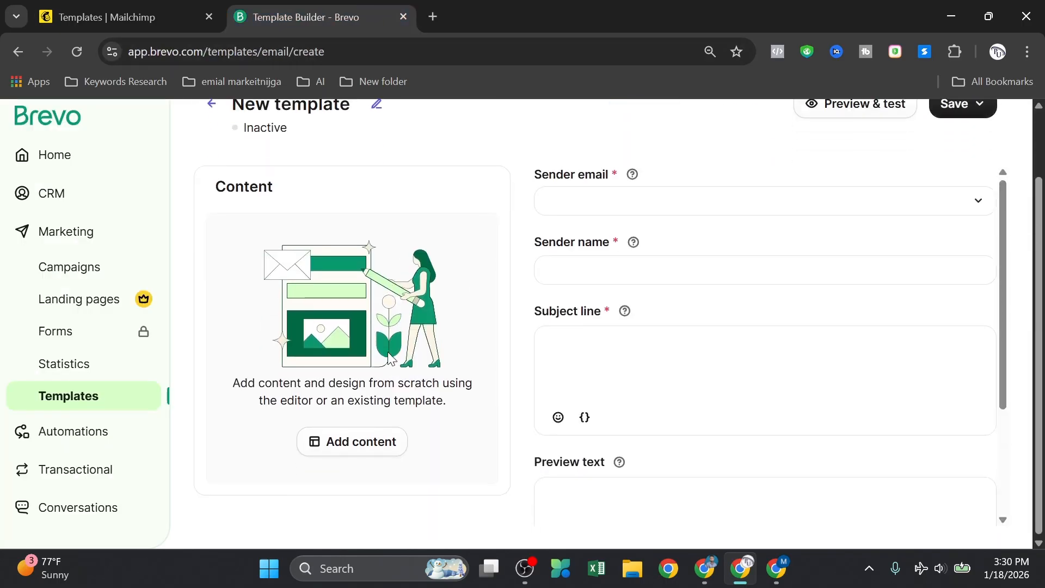
left_click(359, 445)
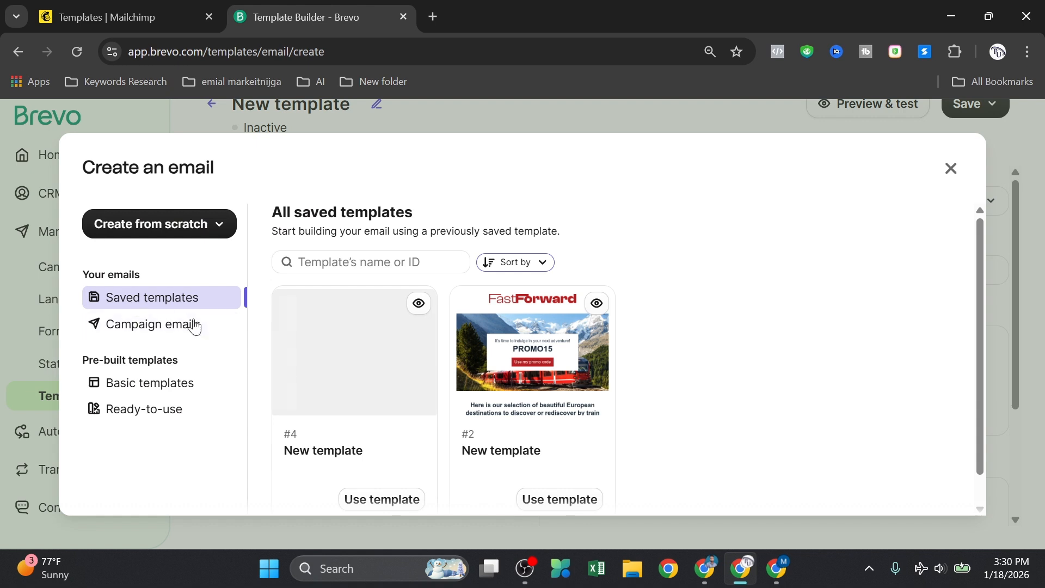
double_click(167, 303)
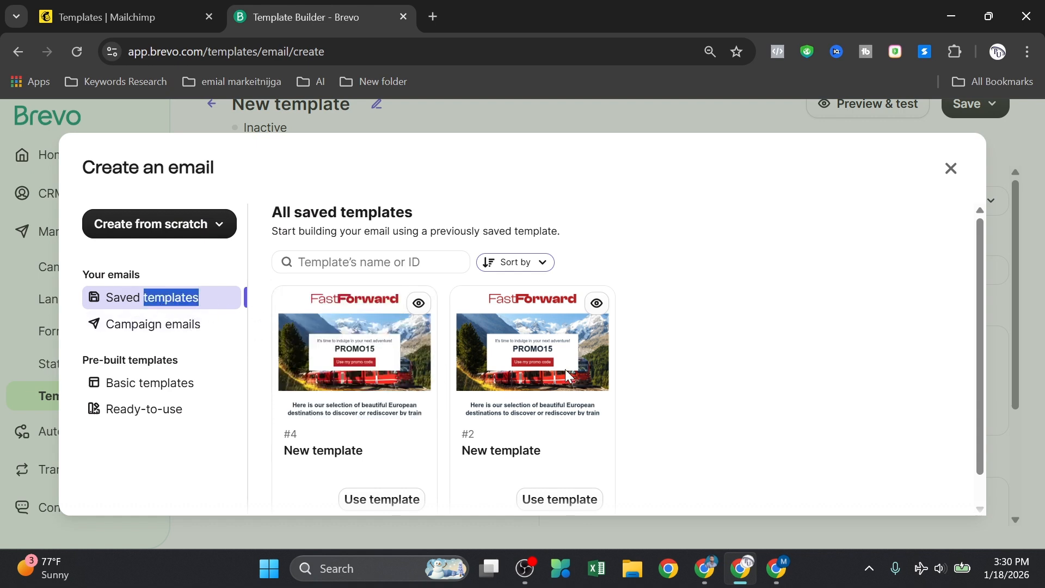
scroll(435, 373, "down", 1)
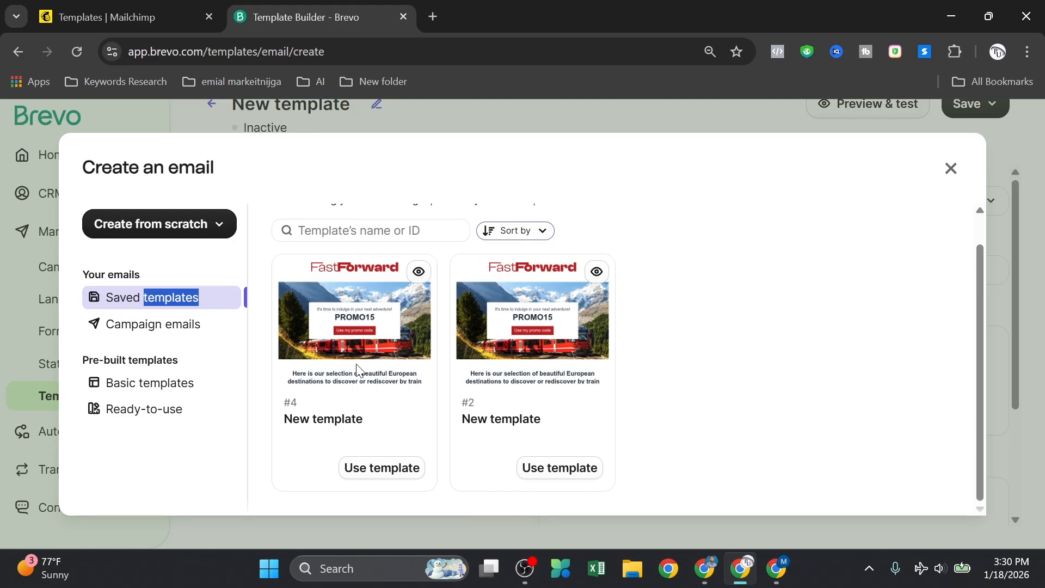
scroll(358, 370, "up", 1)
left_click(151, 323)
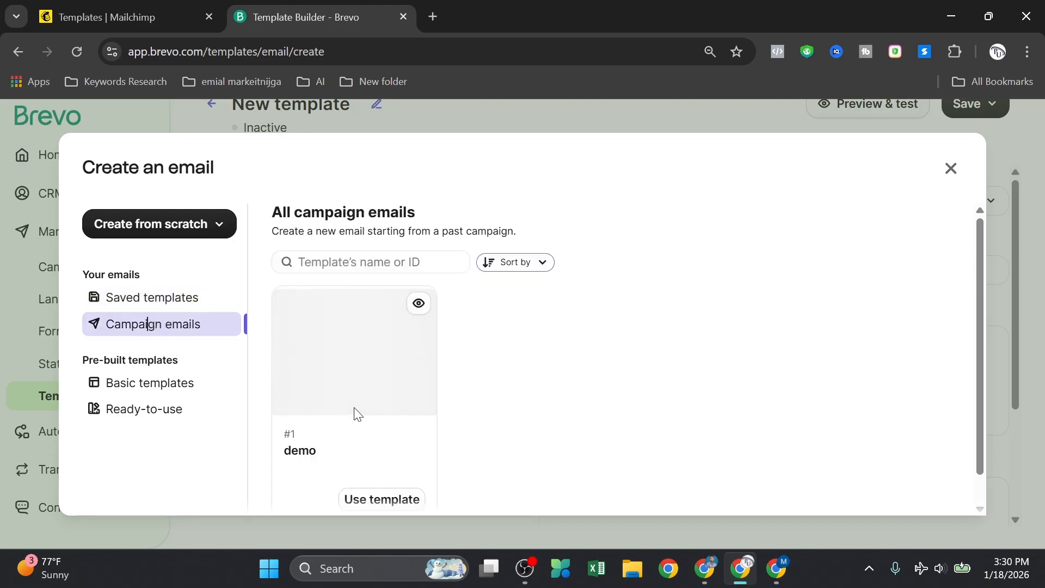
scroll(355, 394, "down", 1)
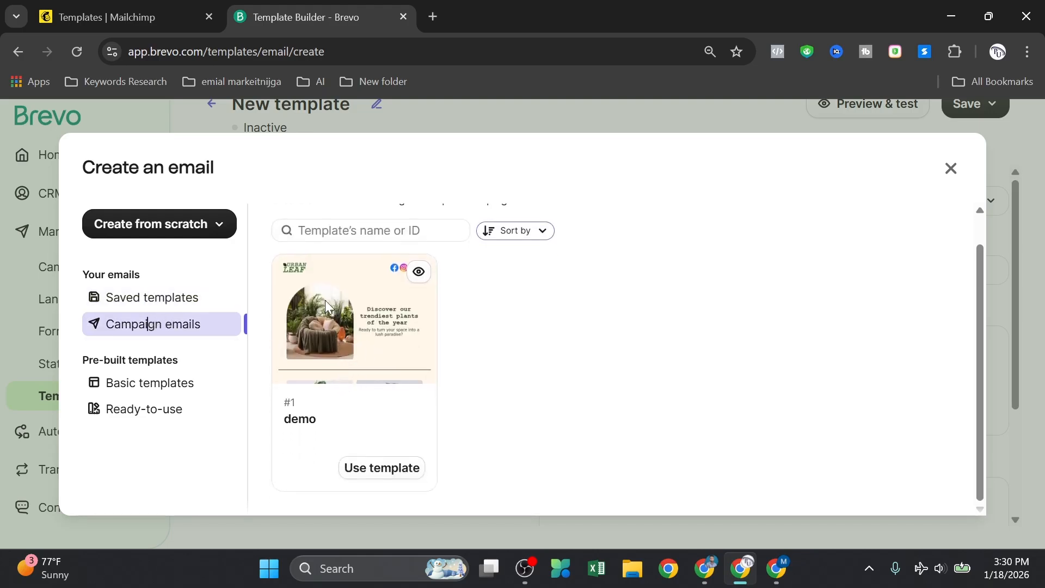
left_click(951, 167)
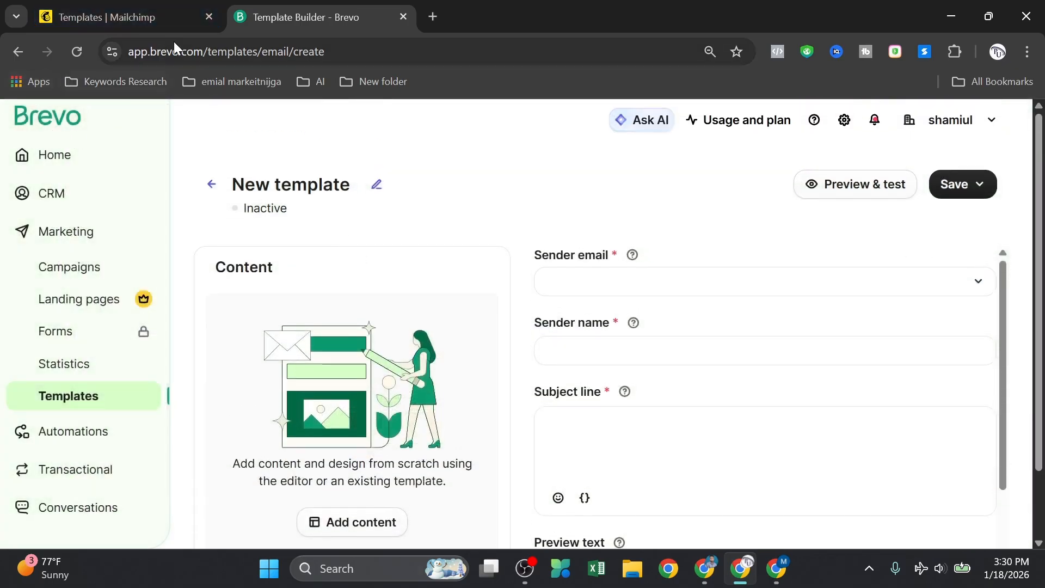
Step: Exit Brevo's template builder to its home page, then open Mailchimp's Home dashboard
left_click(68, 116)
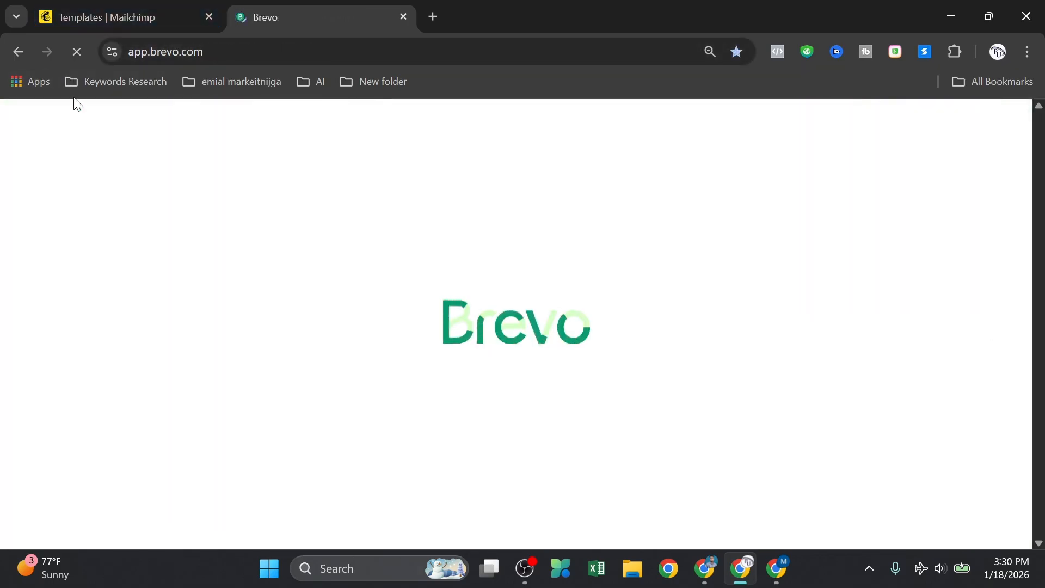
left_click(126, 5)
left_click(20, 155)
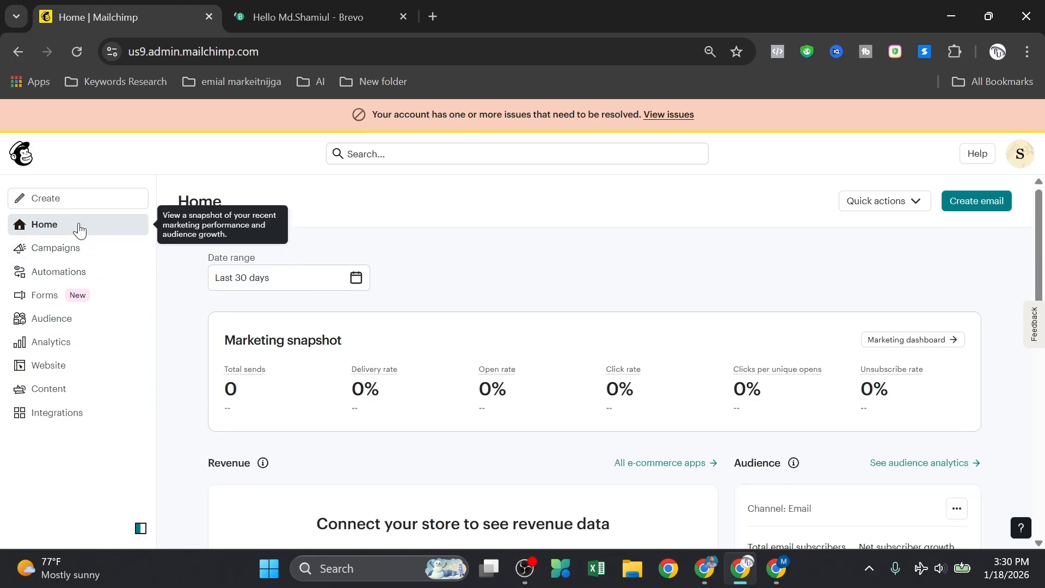
Step: Show the All campaigns list and review the seven drafts, including the demo entries
left_click(88, 247)
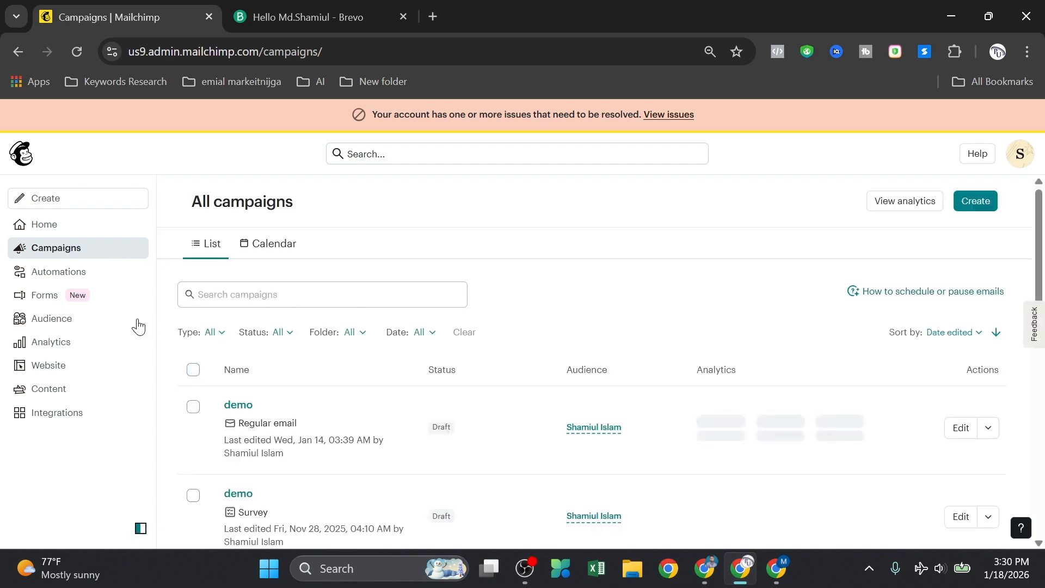
scroll(376, 427, "down", 10)
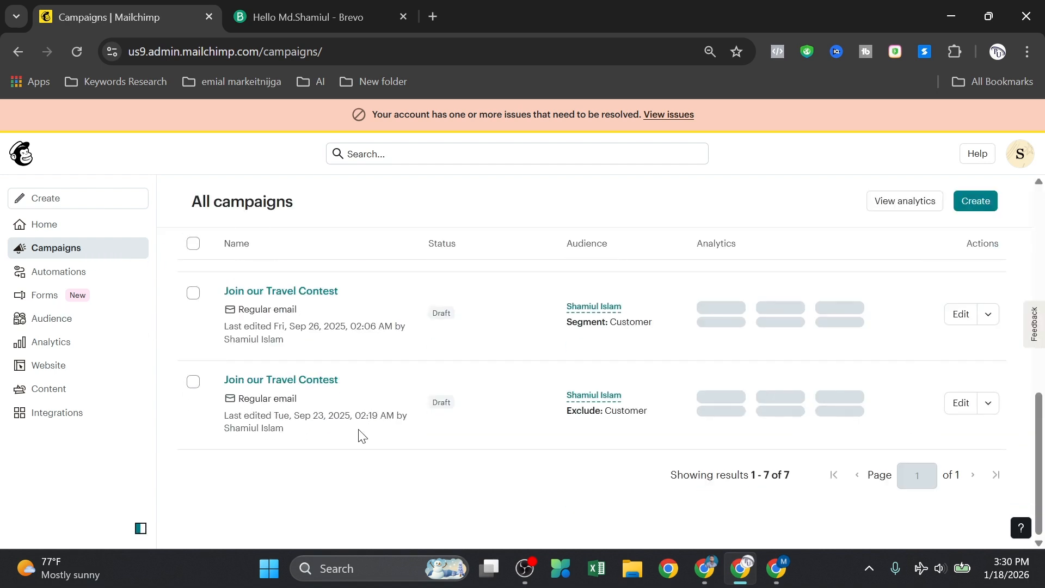
scroll(359, 434, "up", 10)
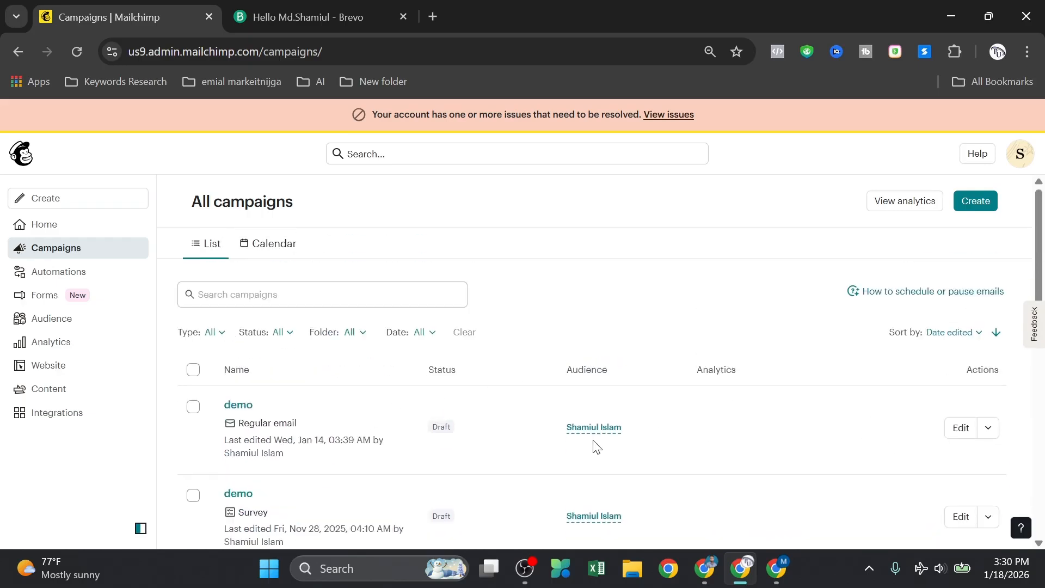
scroll(539, 464, "down", 10)
scroll(604, 394, "up", 10)
scroll(294, 479, "down", 3)
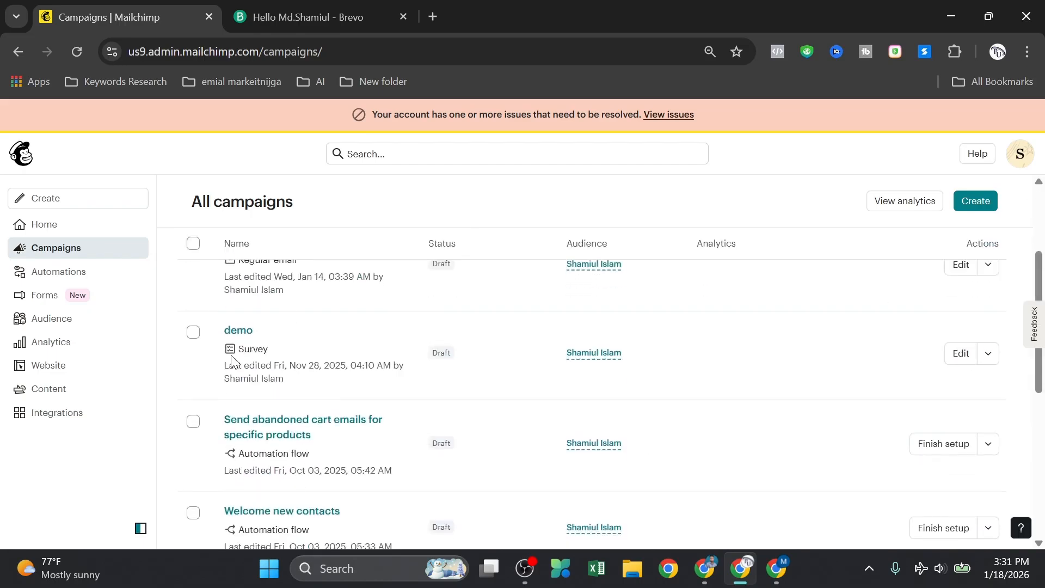
scroll(231, 361, "up", 3)
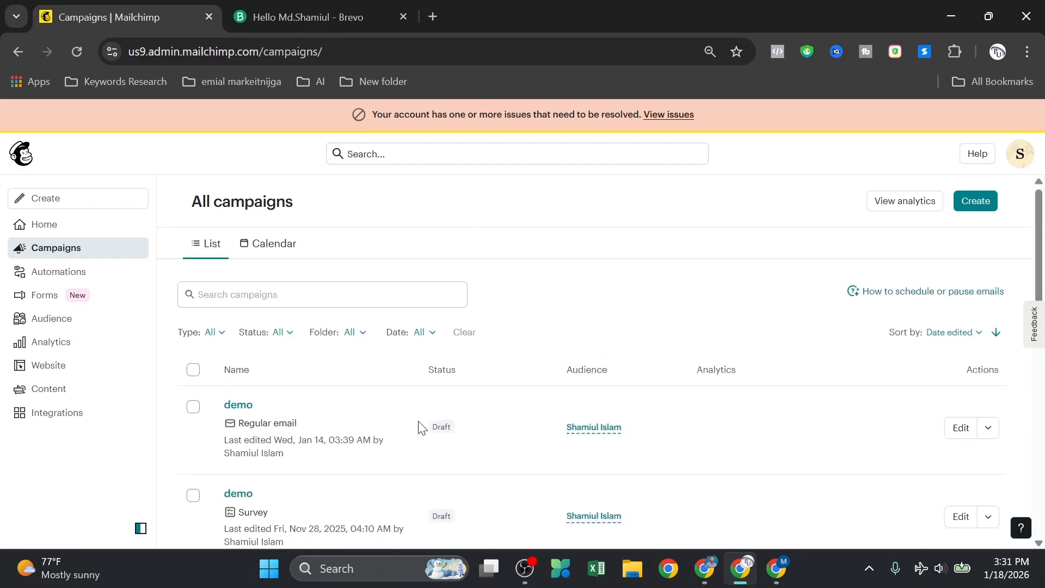
Step: Start a new campaign and review the Regular email, Automation and Landing page options
left_click(977, 202)
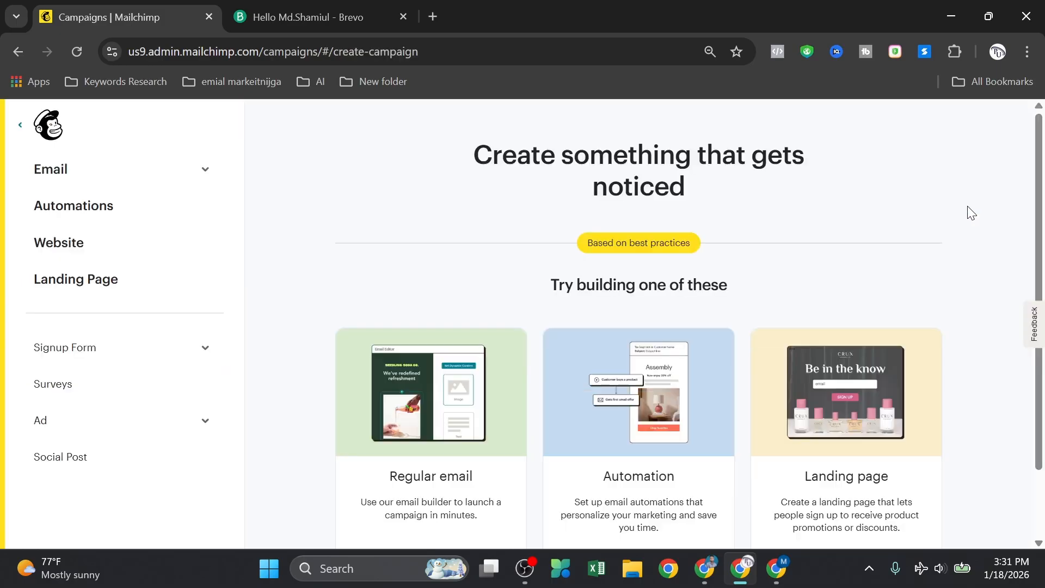
scroll(653, 253, "down", 1)
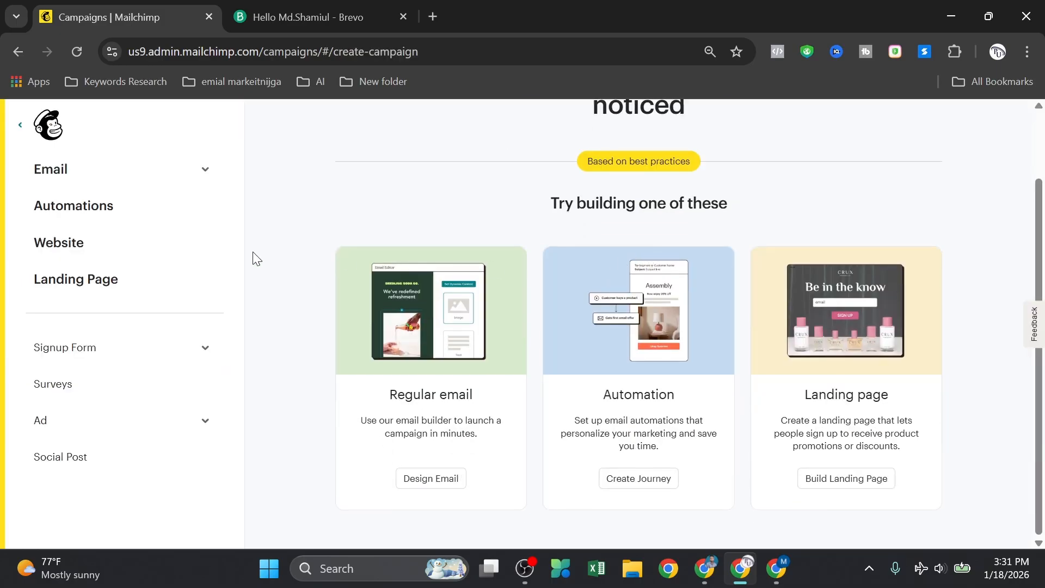
scroll(374, 341, "up", 1)
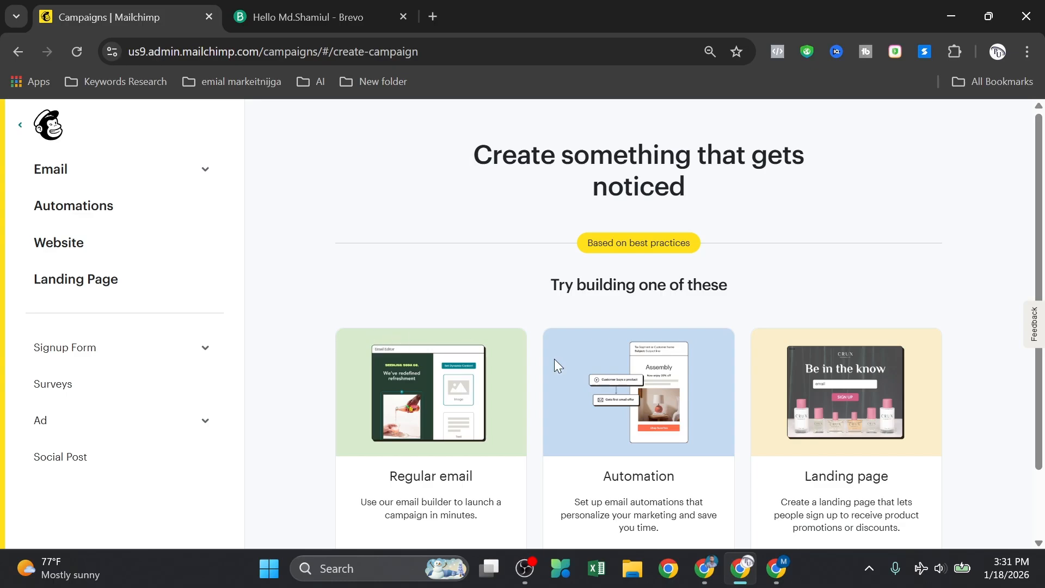
scroll(462, 416, "down", 1)
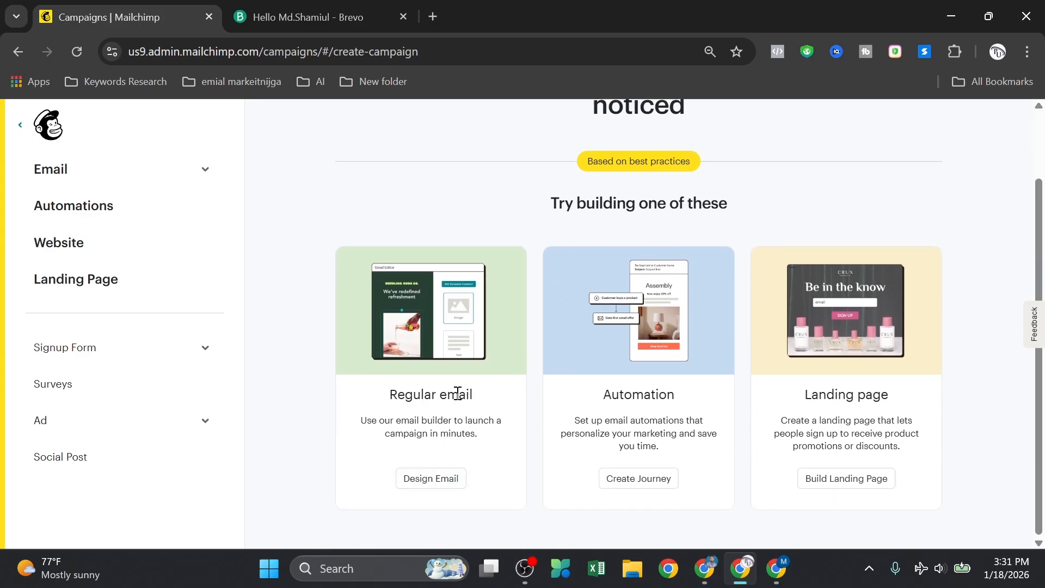
scroll(498, 357, "up", 1)
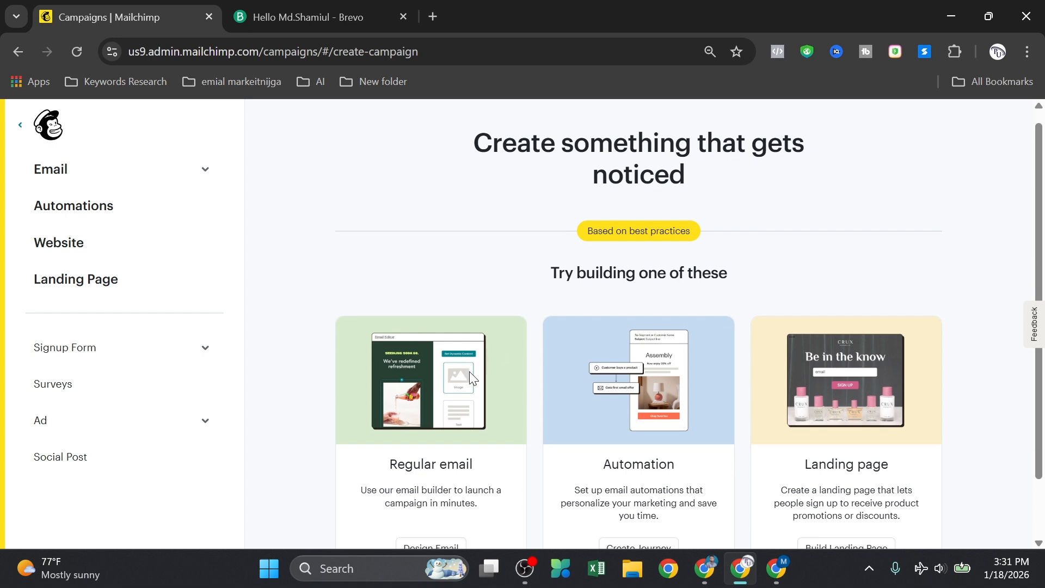
scroll(466, 378, "down", 1)
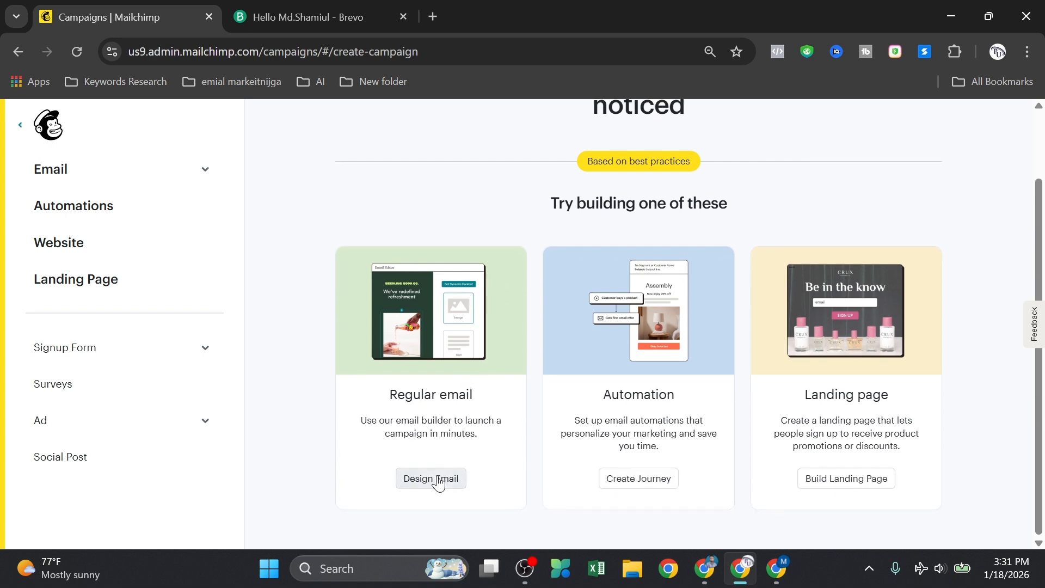
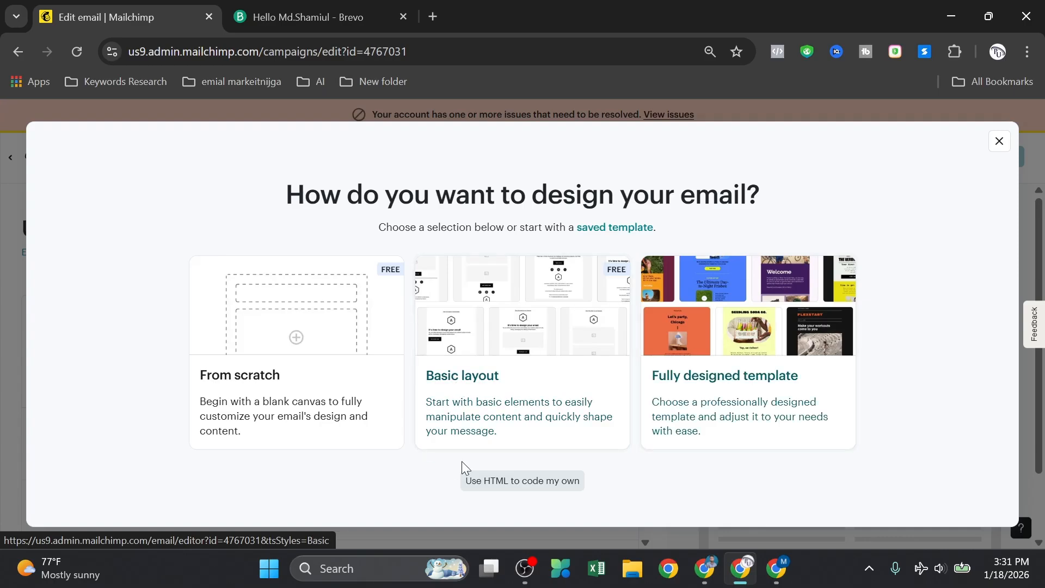
Step: Dismiss the email design chooser and scroll through the untitled draft's settings checklist
left_click(1000, 142)
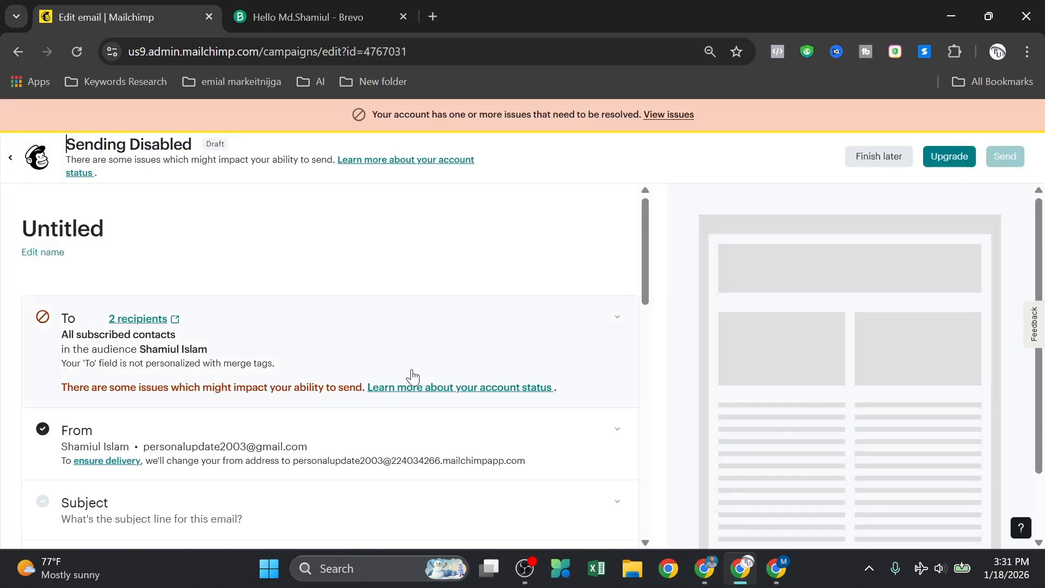
scroll(412, 376, "down", 1)
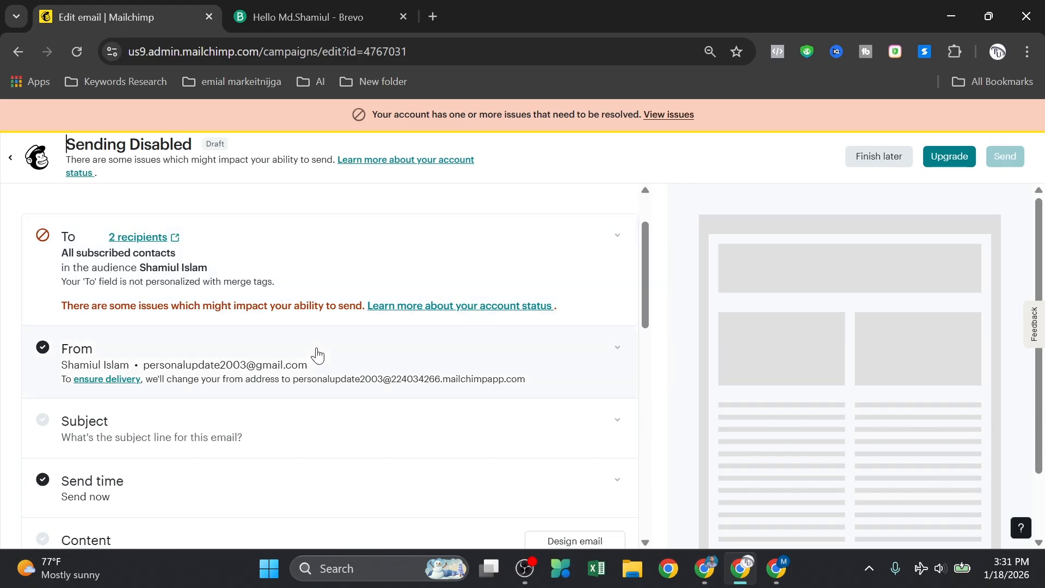
scroll(327, 378, "down", 2)
scroll(318, 362, "up", 3)
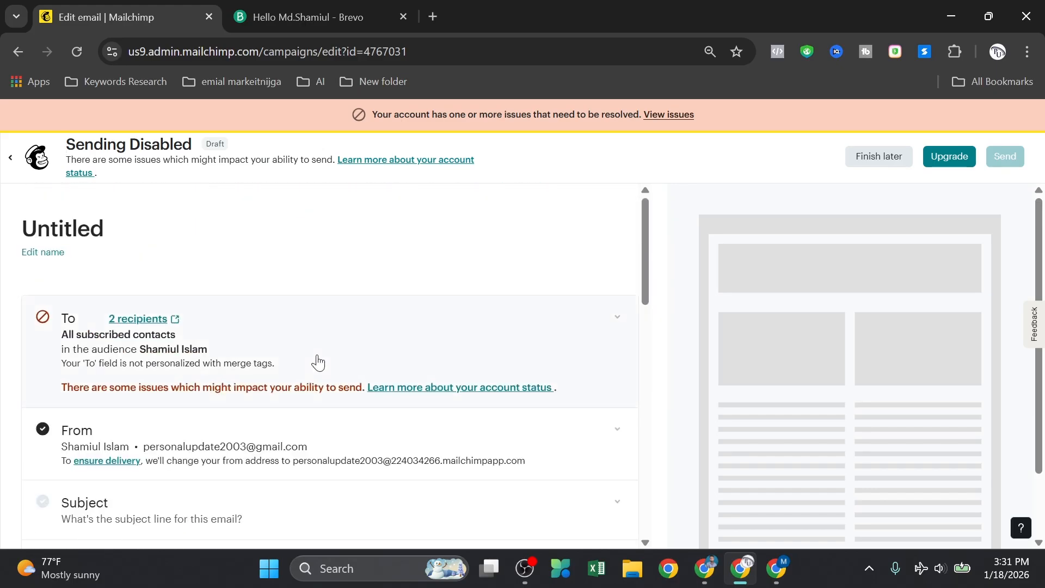
scroll(306, 321, "down", 5)
scroll(310, 324, "down", 4)
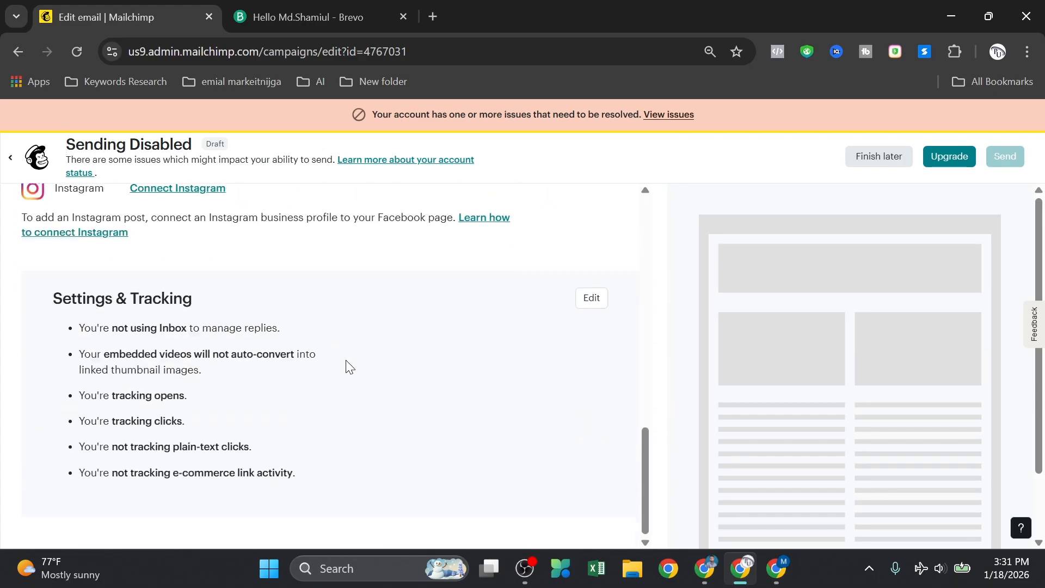
scroll(359, 364, "up", 8)
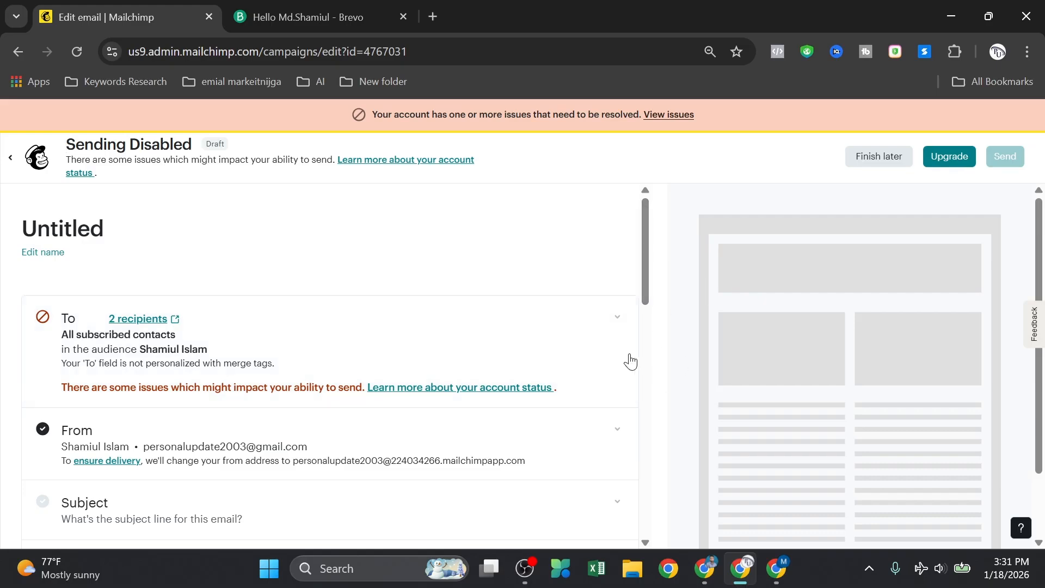
scroll(563, 327, "down", 2)
scroll(262, 260, "up", 1)
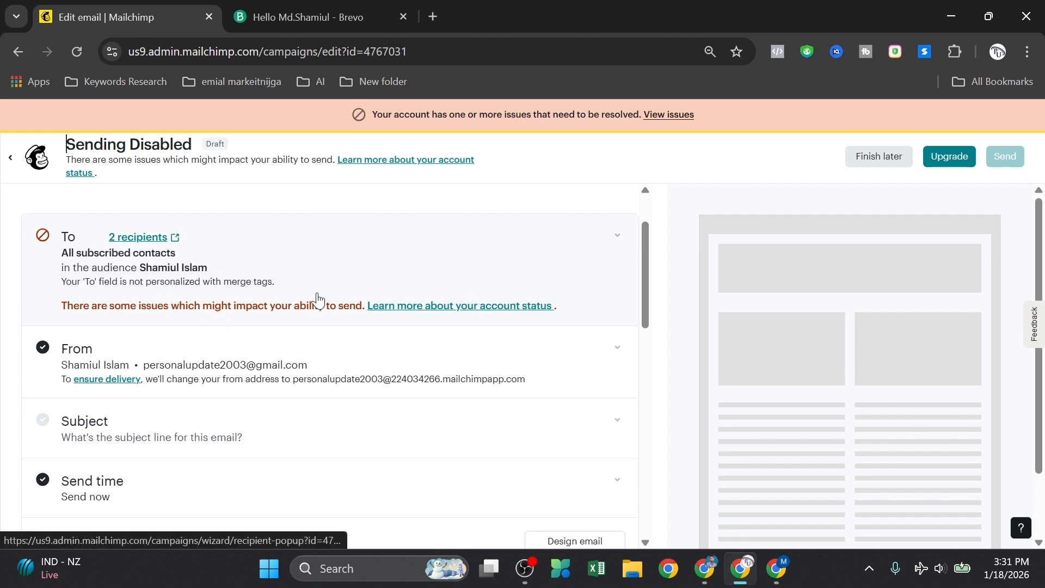
Step: Expand the draft's To settings and bring up the Send to options list
left_click(179, 276)
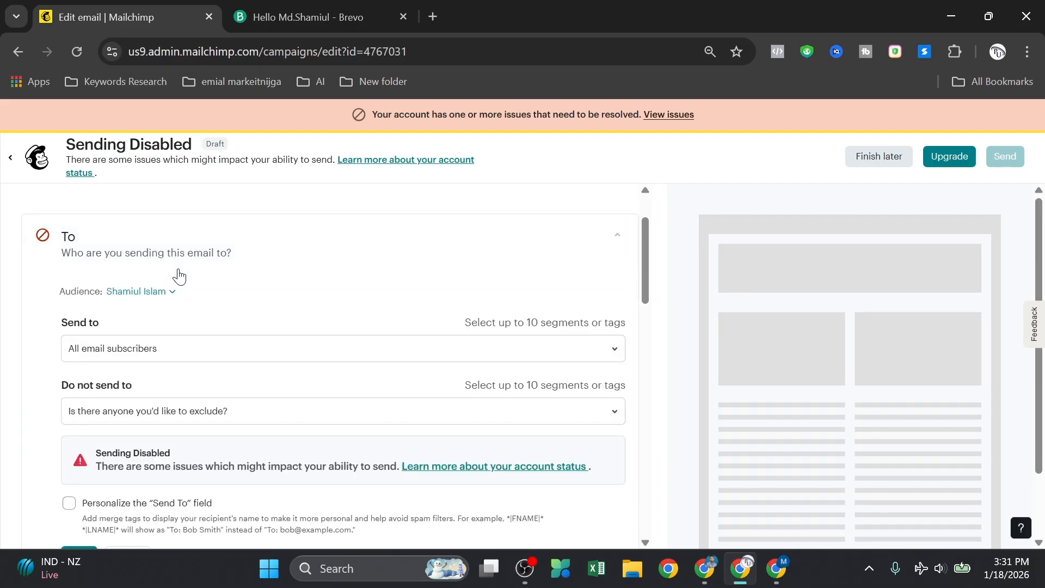
scroll(141, 347, "up", 1)
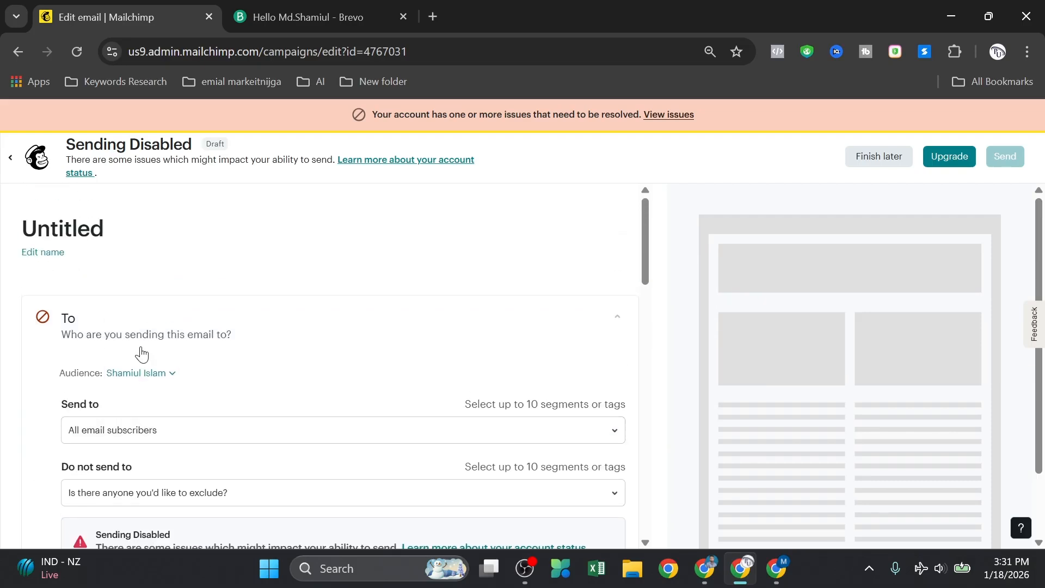
scroll(35, 350, "down", 2)
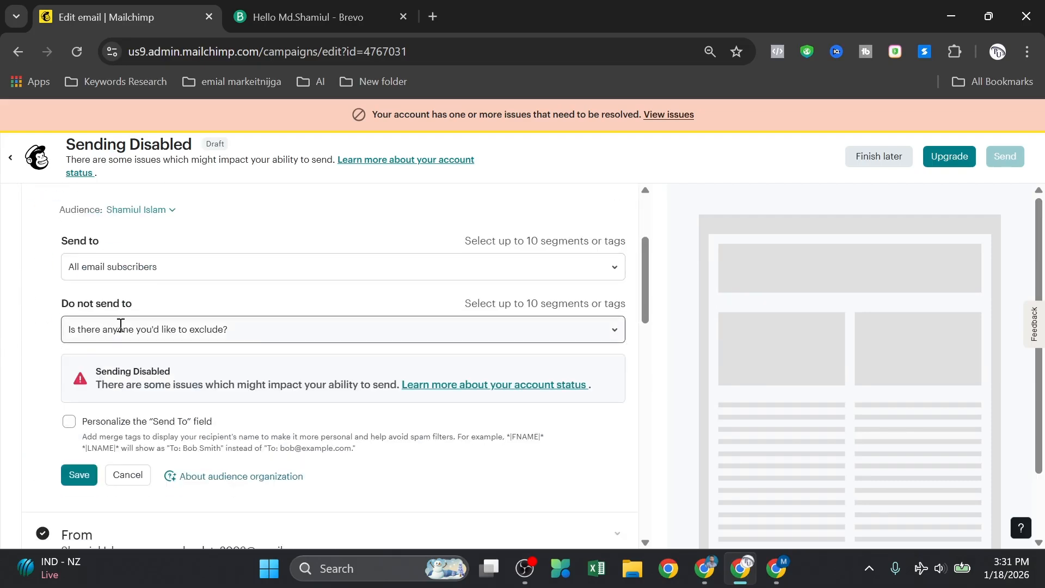
left_click(177, 269)
left_click(34, 309)
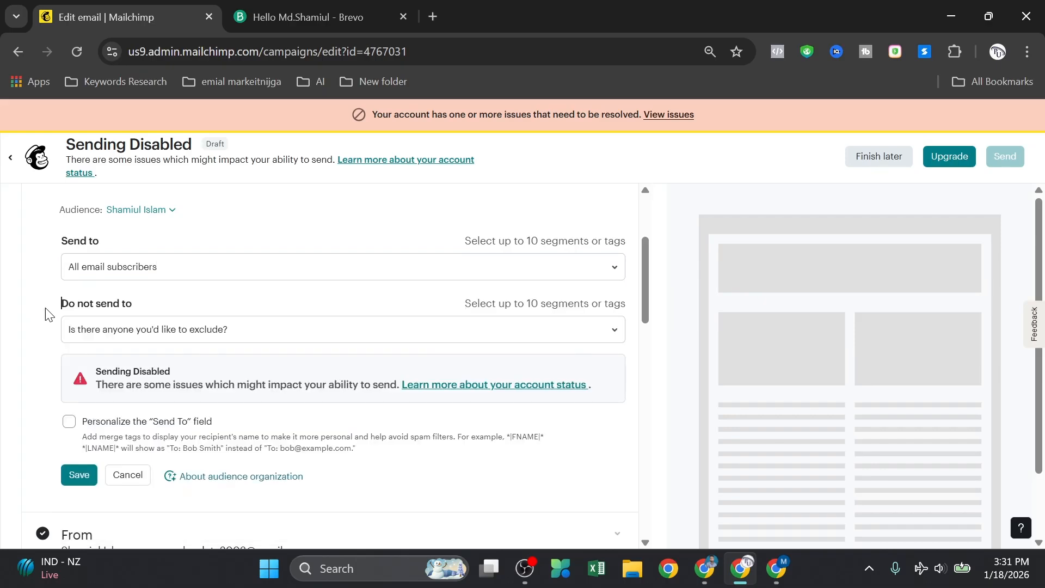
left_click(187, 272)
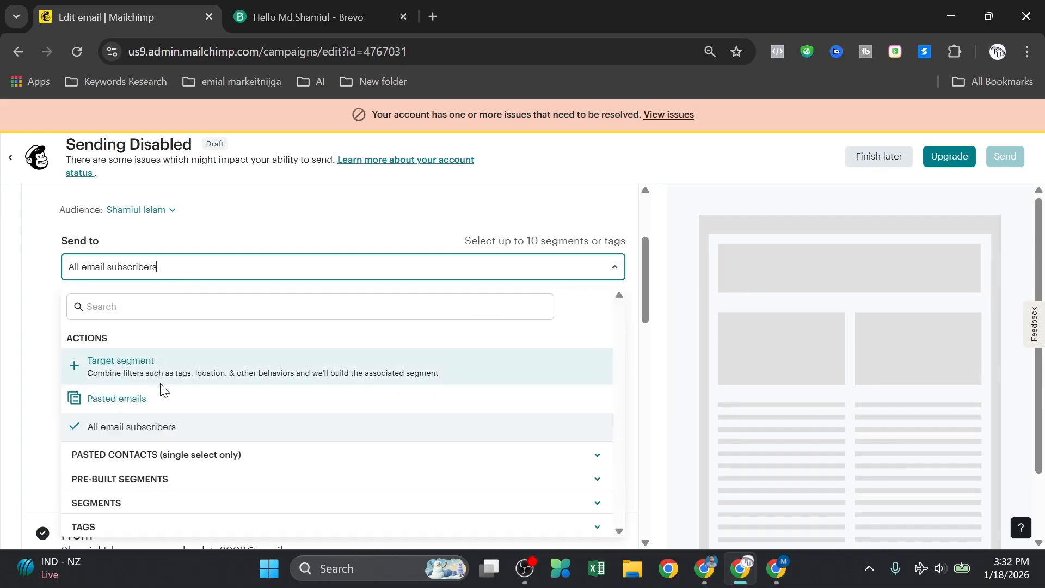
scroll(162, 430, "down", 1)
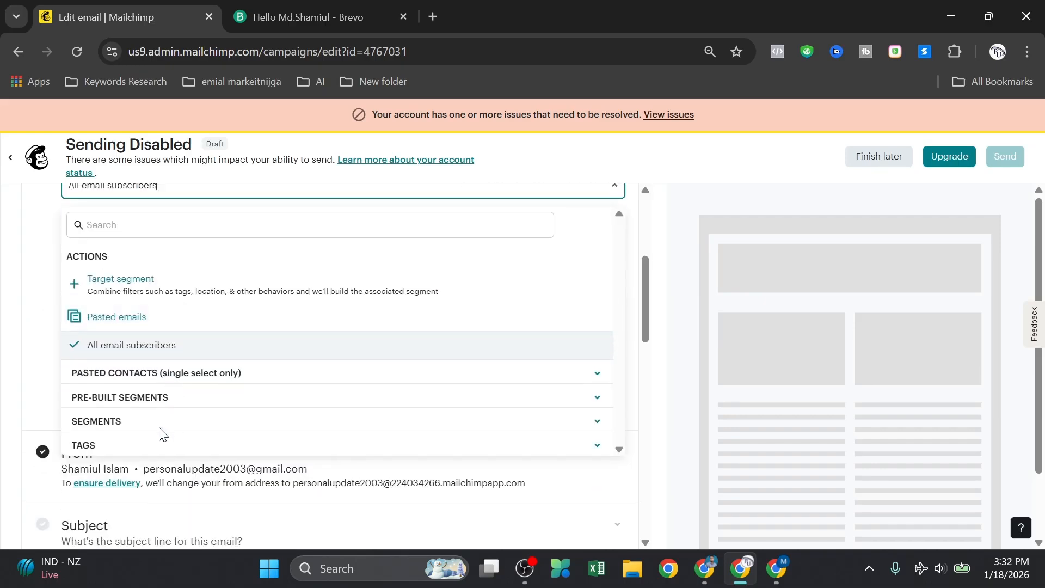
Step: Pick the demo 21 segment, toggle vip on and off, then remove demo 21 again
left_click(114, 420)
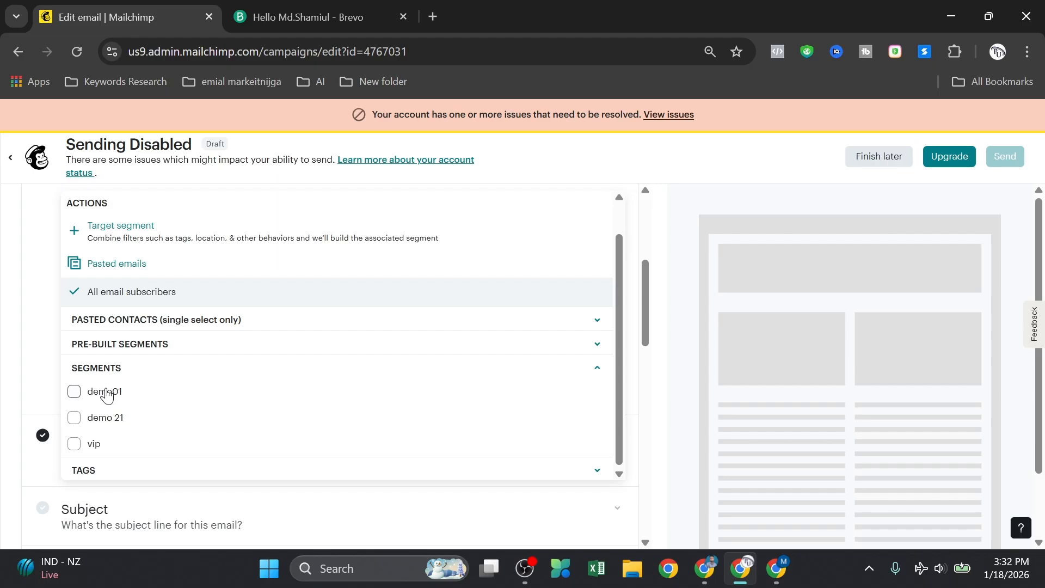
left_click(74, 420)
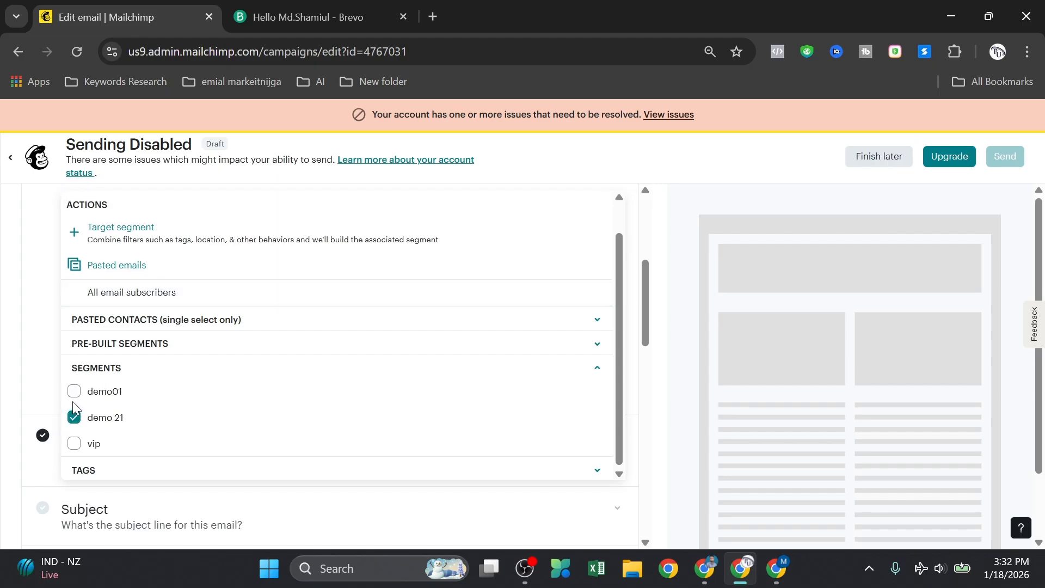
left_click(74, 444)
left_click(74, 444)
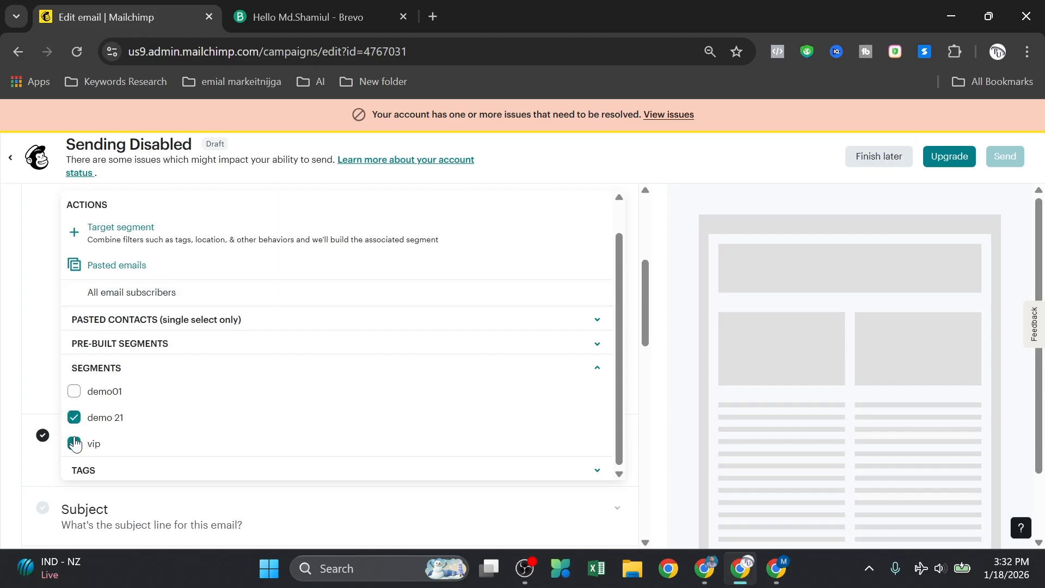
left_click(5, 384)
scroll(145, 344, "up", 3)
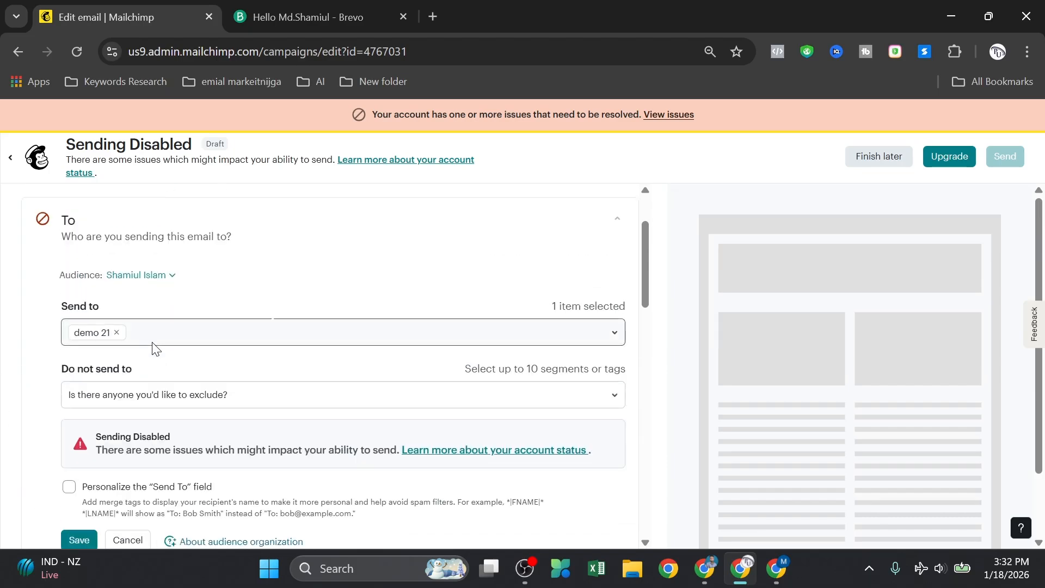
left_click(117, 333)
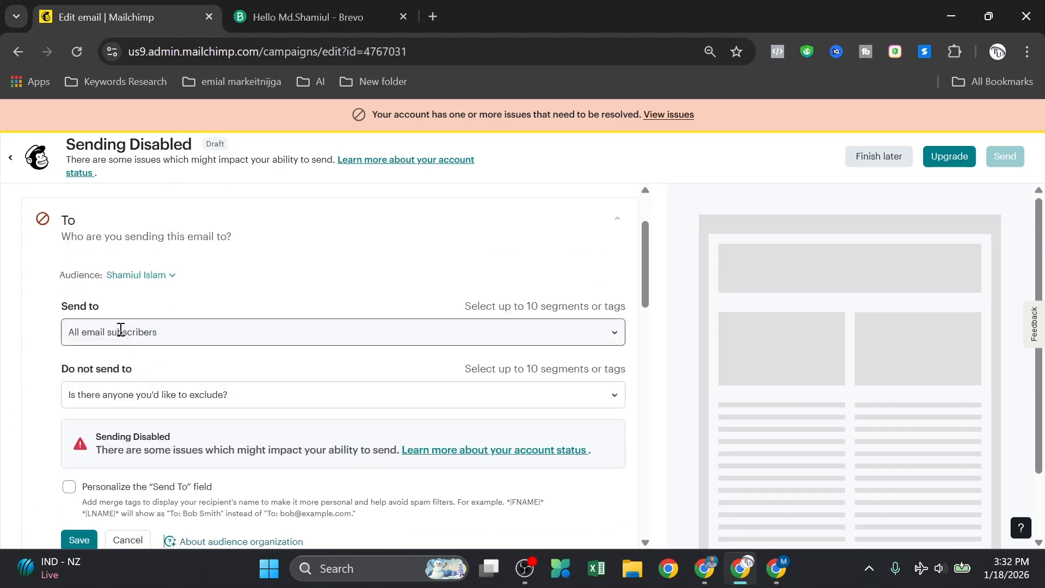
Step: Look at the exclusion list without excluding anyone, then reopen the Send to options
left_click(344, 395)
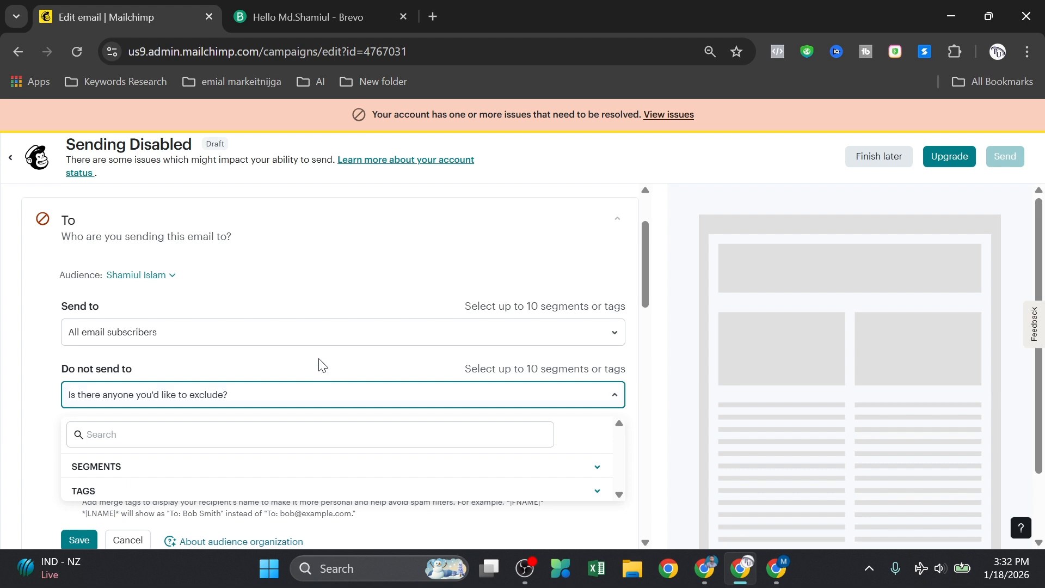
left_click(256, 332)
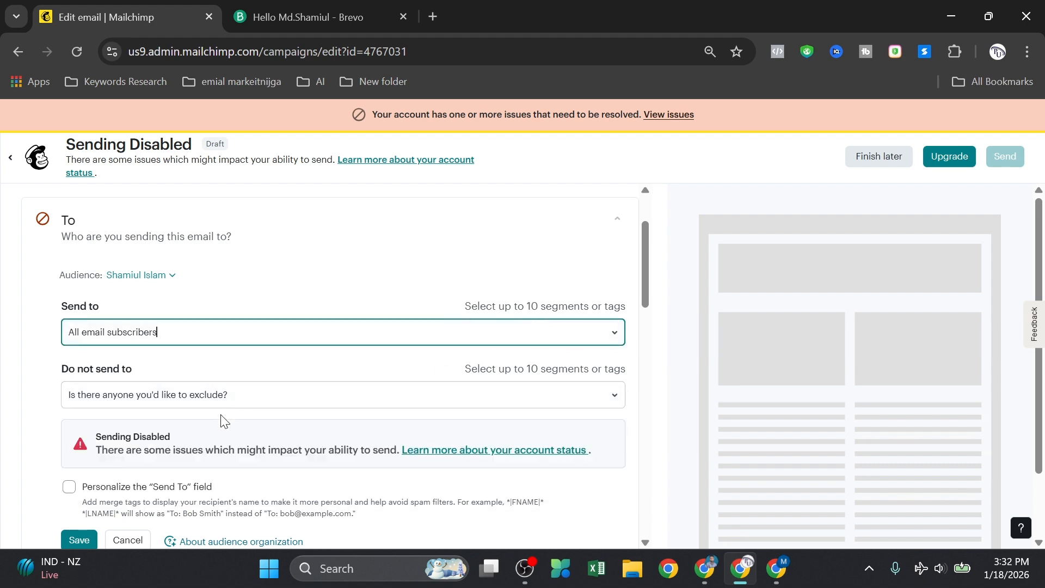
scroll(188, 379, "down", 3)
scroll(182, 366, "up", 2)
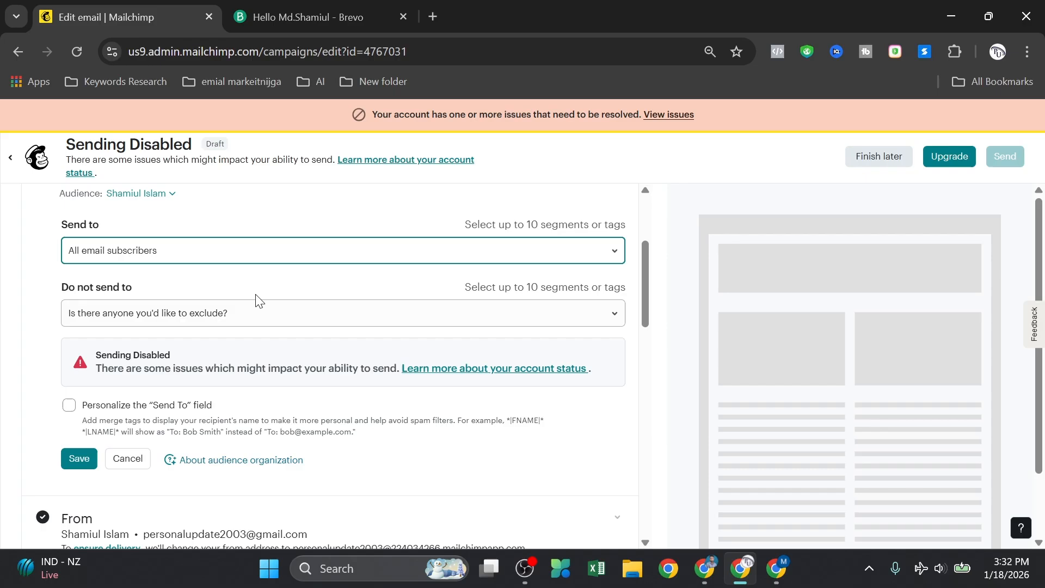
left_click(319, 243)
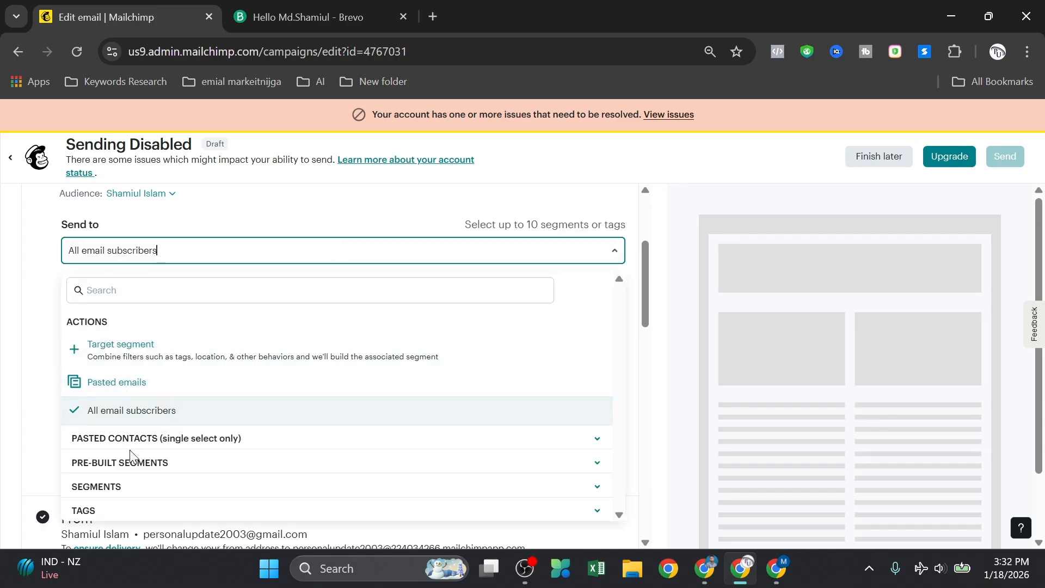
Step: Choose the warm tag among the Send to options, then close the list
scroll(102, 489, "down", 2)
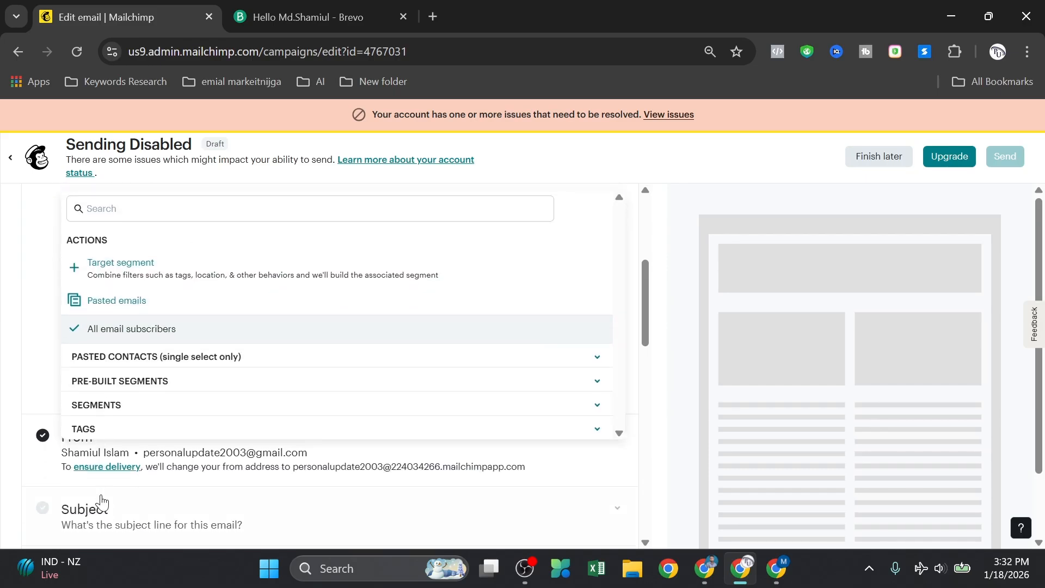
left_click(102, 426)
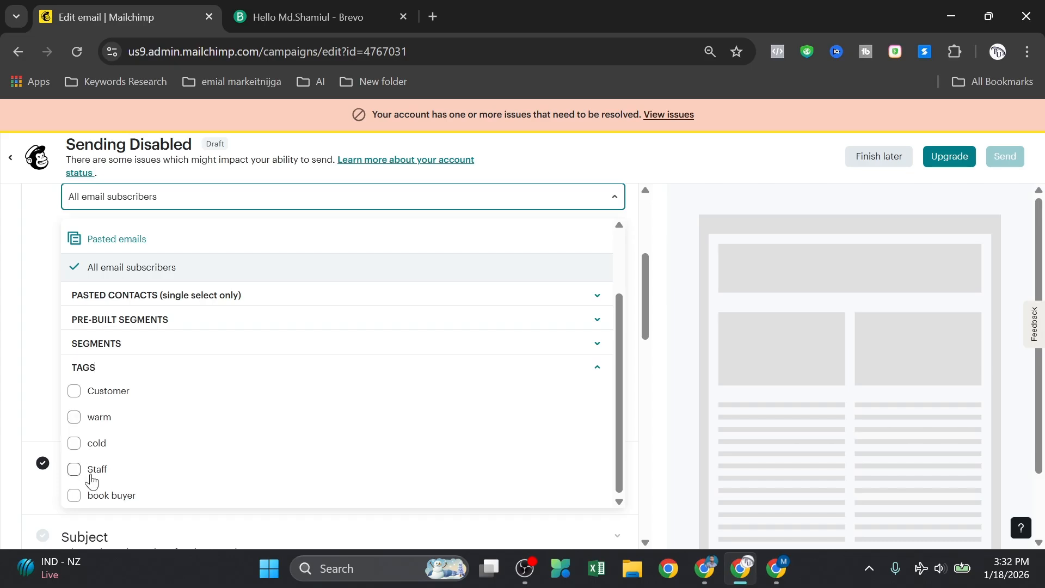
left_click(73, 418)
left_click(17, 342)
scroll(119, 365, "up", 3)
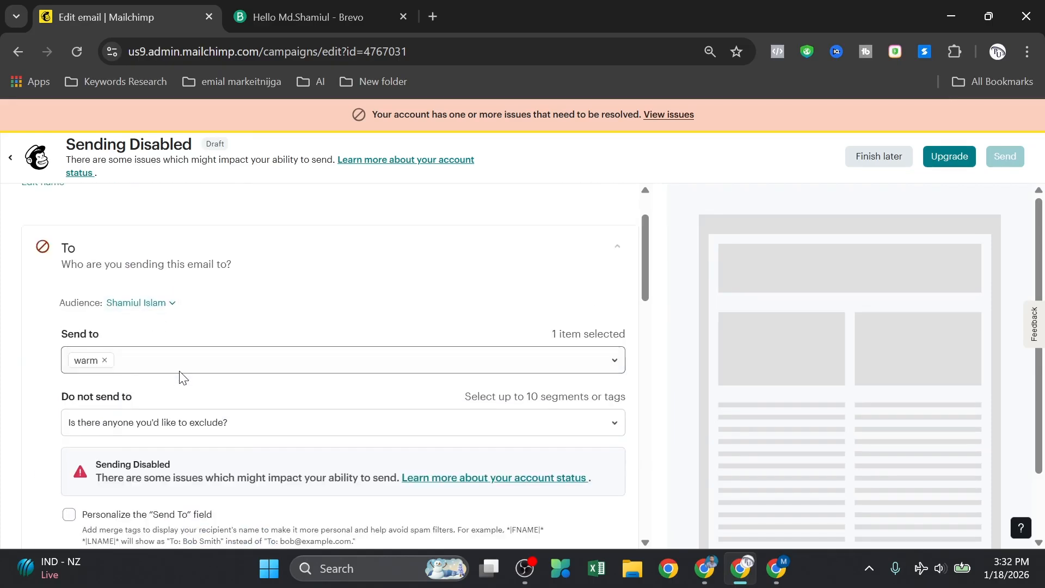
scroll(180, 337, "down", 2)
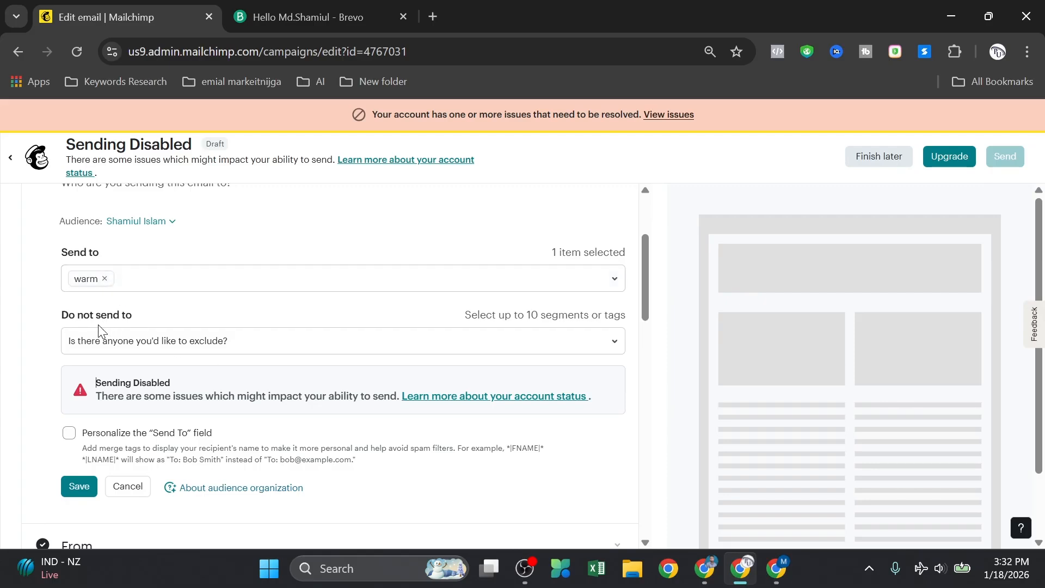
Step: Browse the segments available to exclude, leaving the exclusion empty
left_click(256, 342)
left_click(258, 340)
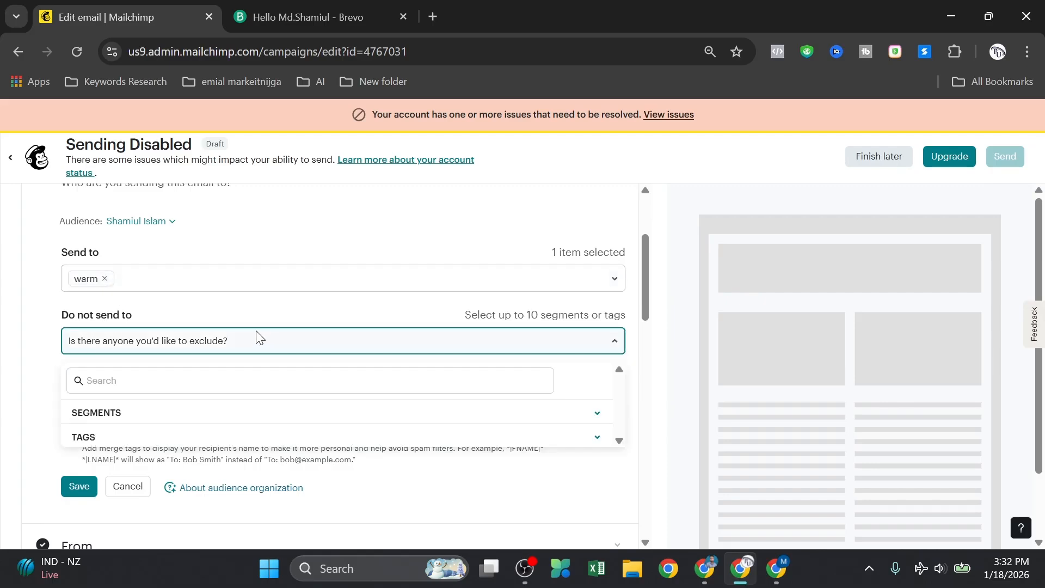
left_click(116, 413)
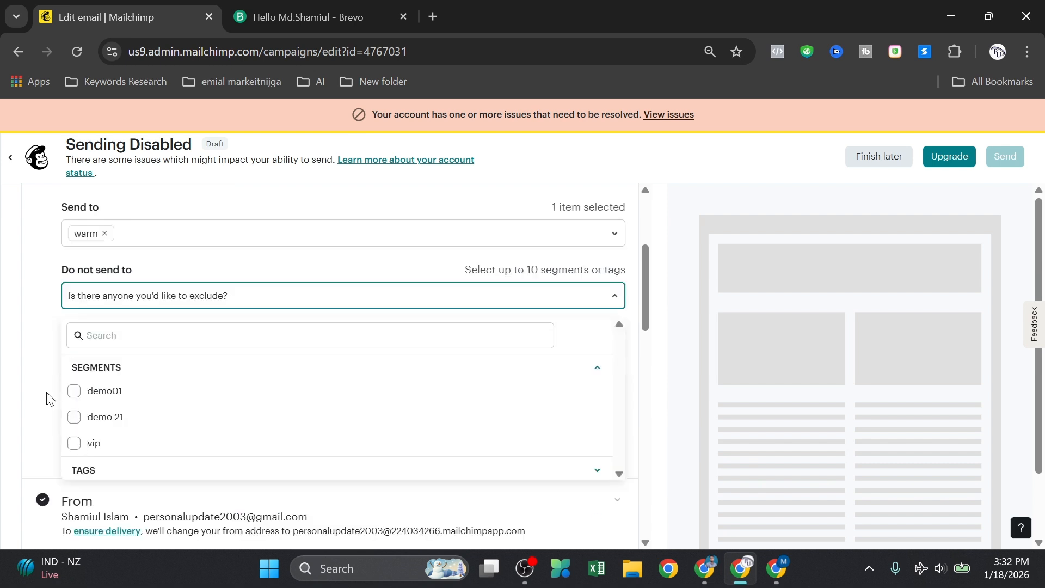
left_click(36, 380)
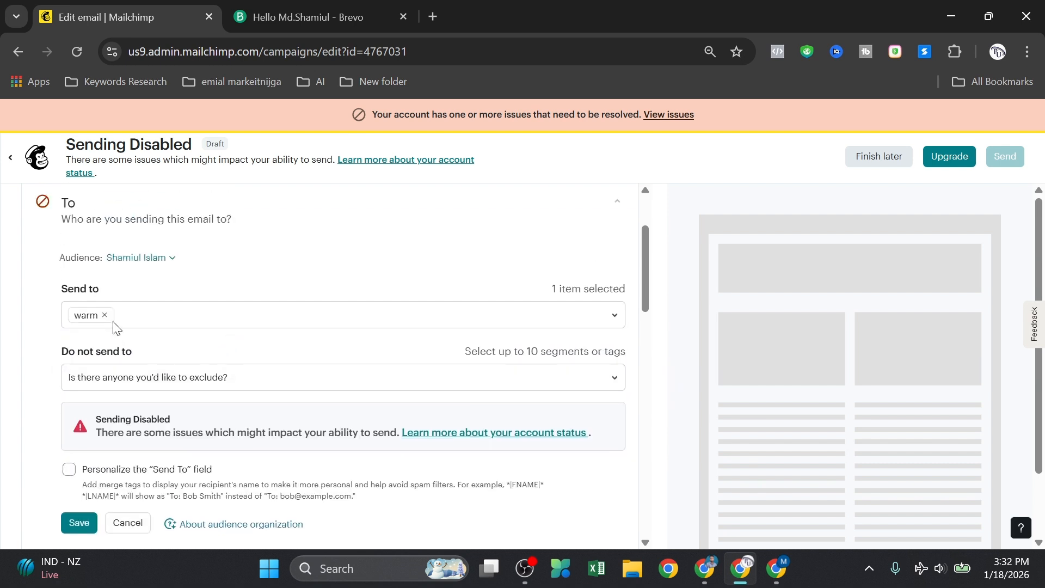
scroll(205, 381, "down", 3)
Step: Turn on To-field personalization, leave the merge tag at 'Please select', and scroll to Subject
left_click(70, 308)
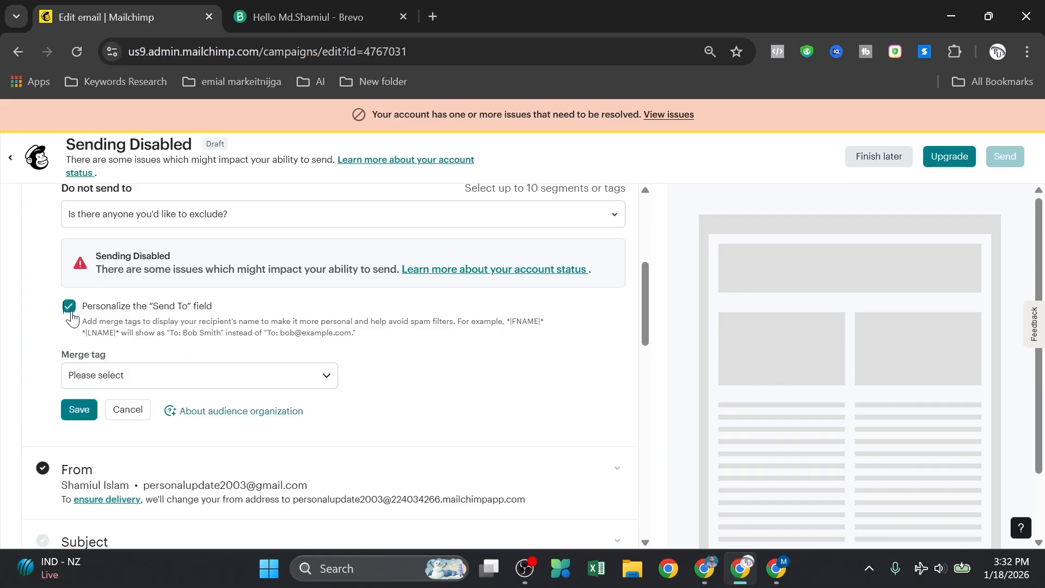
left_click(126, 379)
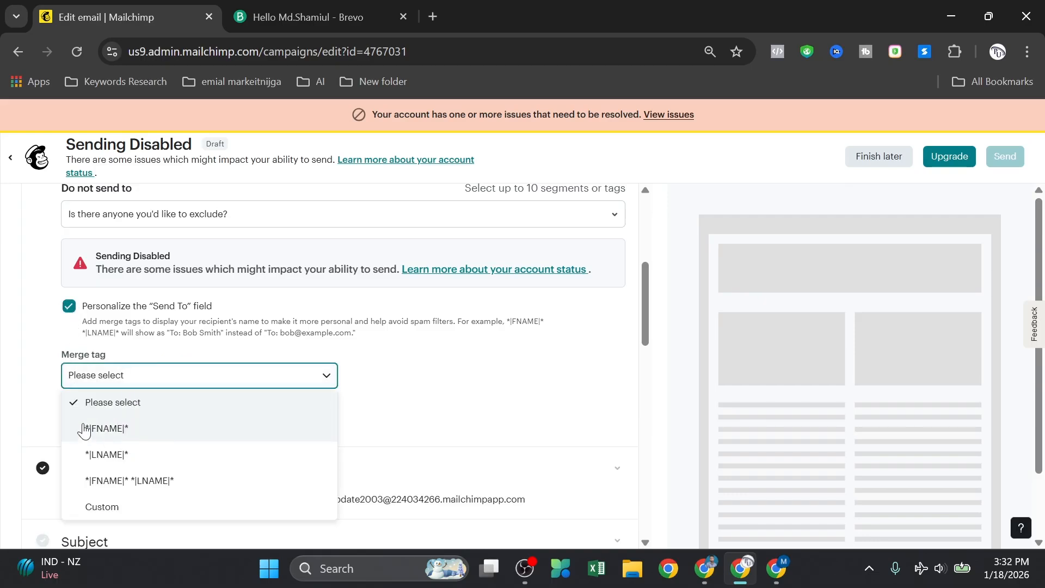
left_click(49, 385)
left_click(135, 413)
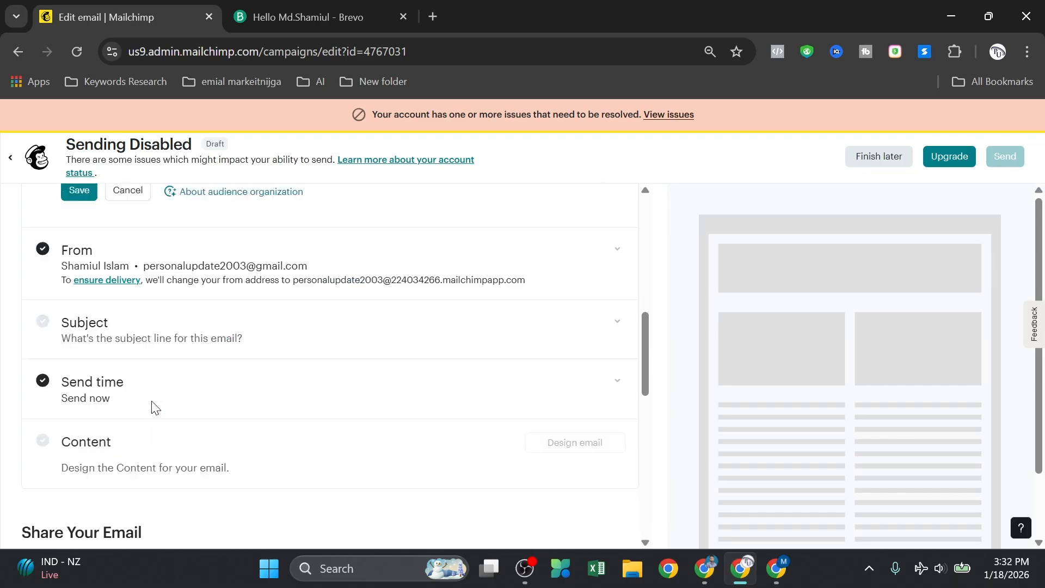
scroll(143, 393, "up", 1)
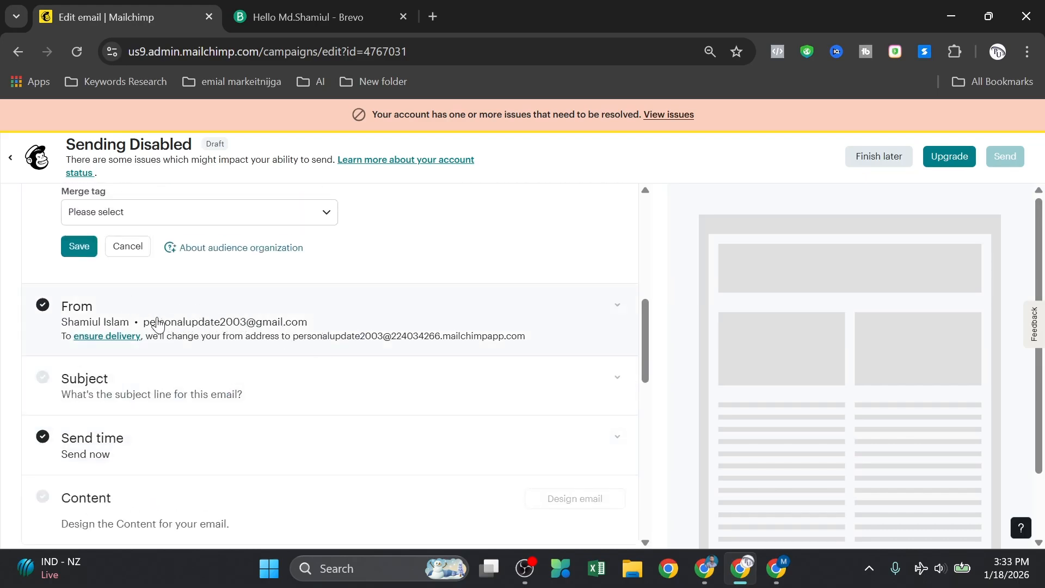
scroll(182, 380, "down", 1)
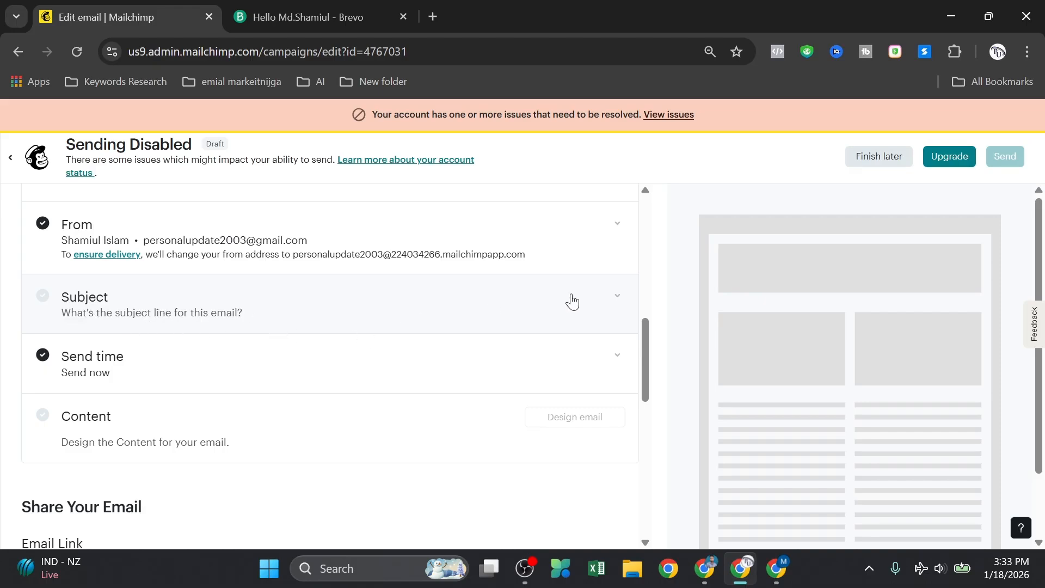
scroll(133, 296, "down", 1)
Step: Save subject 'get 30% off' with preview text 'limited offer', then open a new browser tab
left_click(133, 296)
left_click(145, 346)
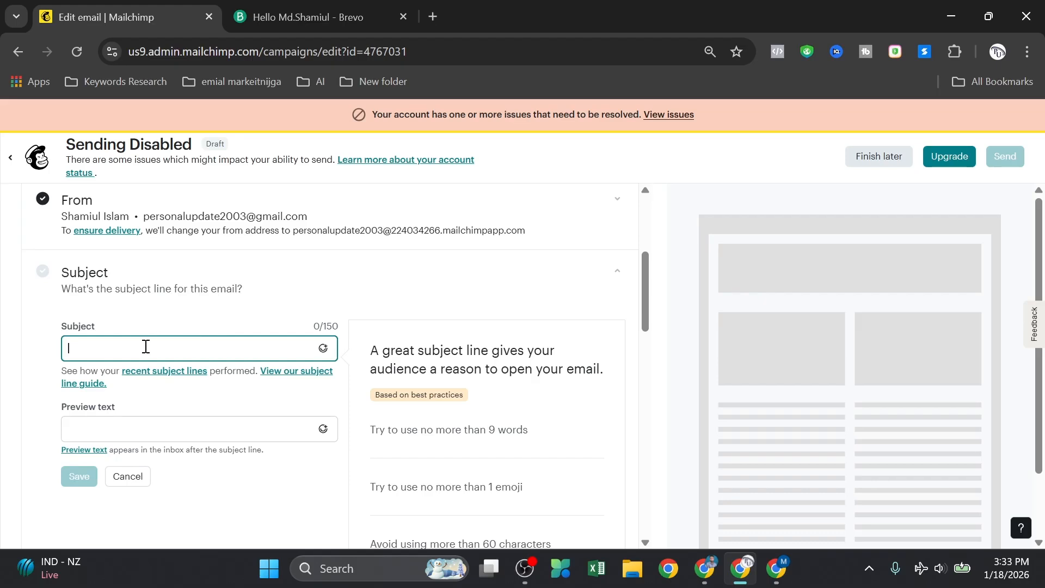
type("ge")
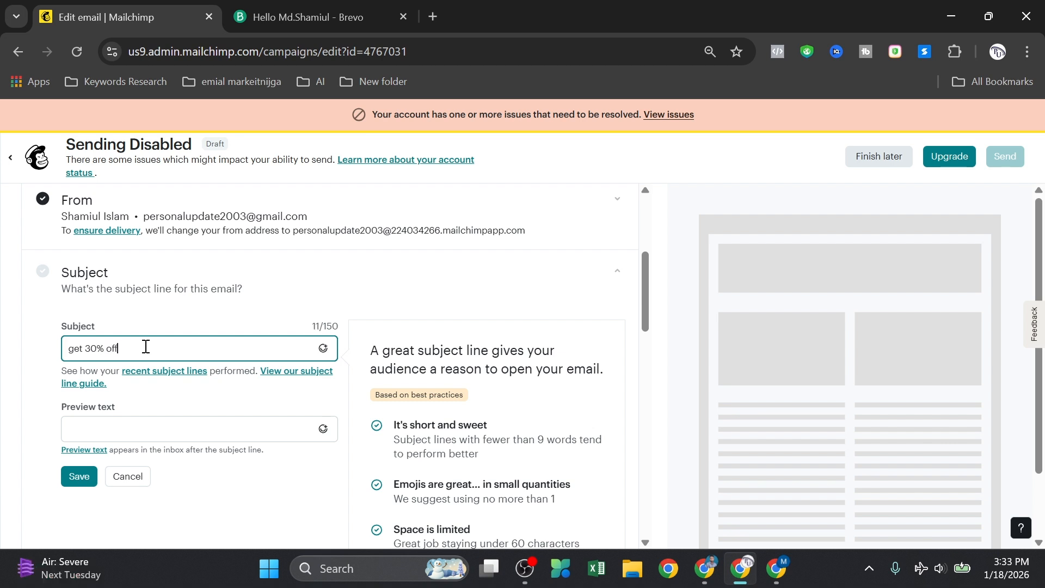
scroll(140, 363, "down", 3)
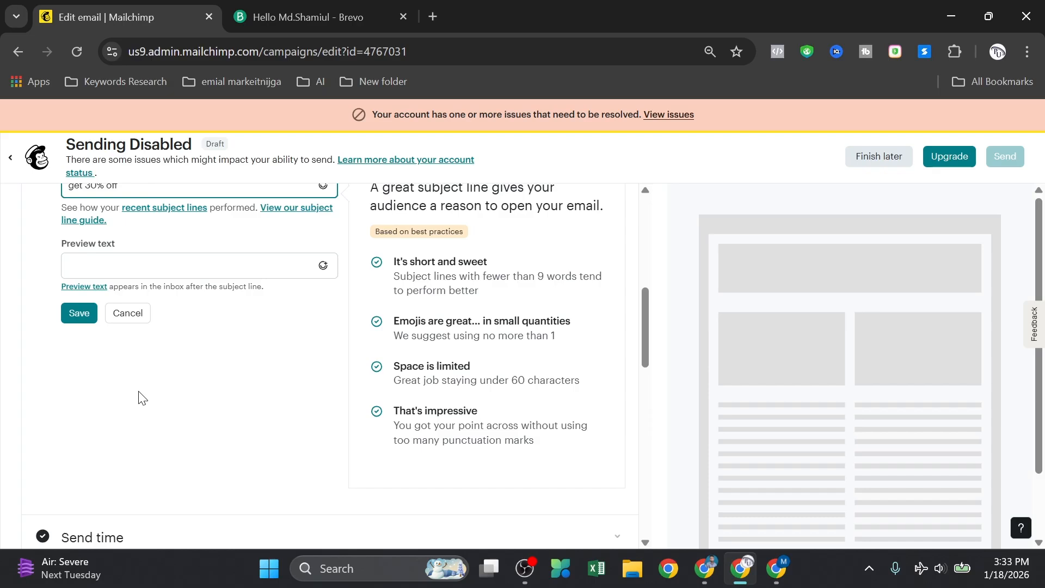
left_click(120, 269)
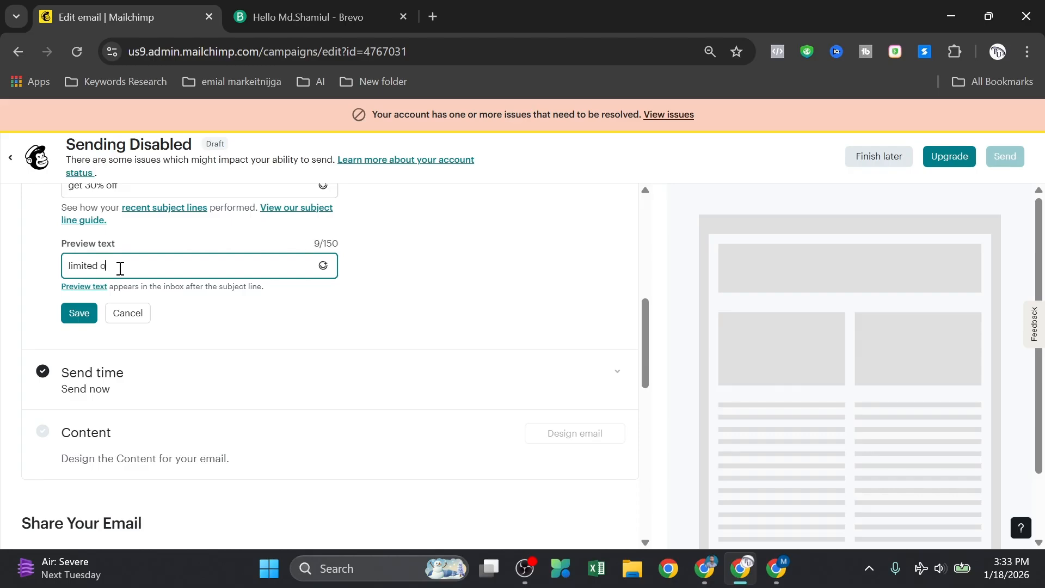
left_click(77, 315)
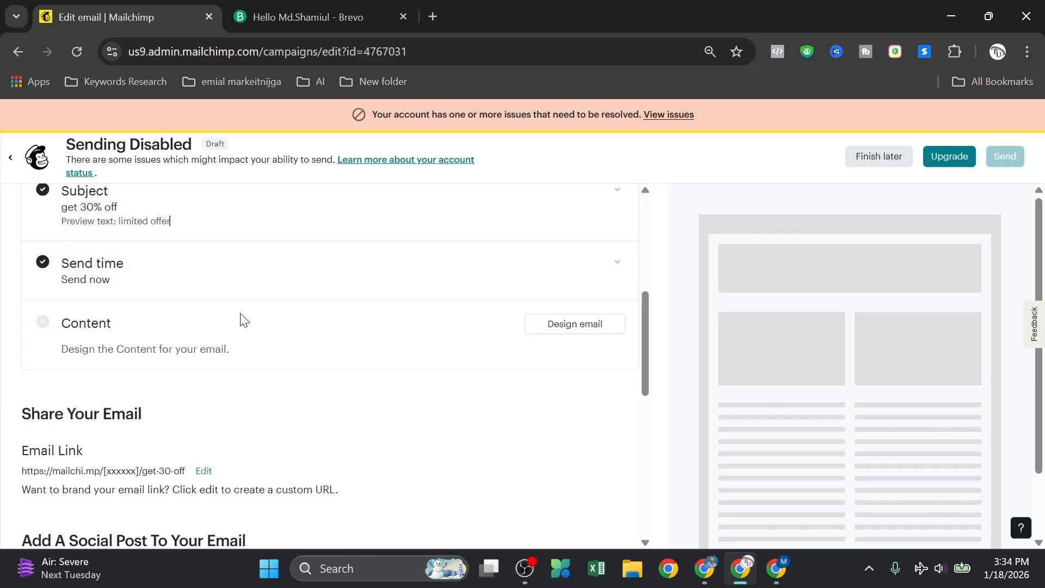
scroll(243, 320, "up", 1)
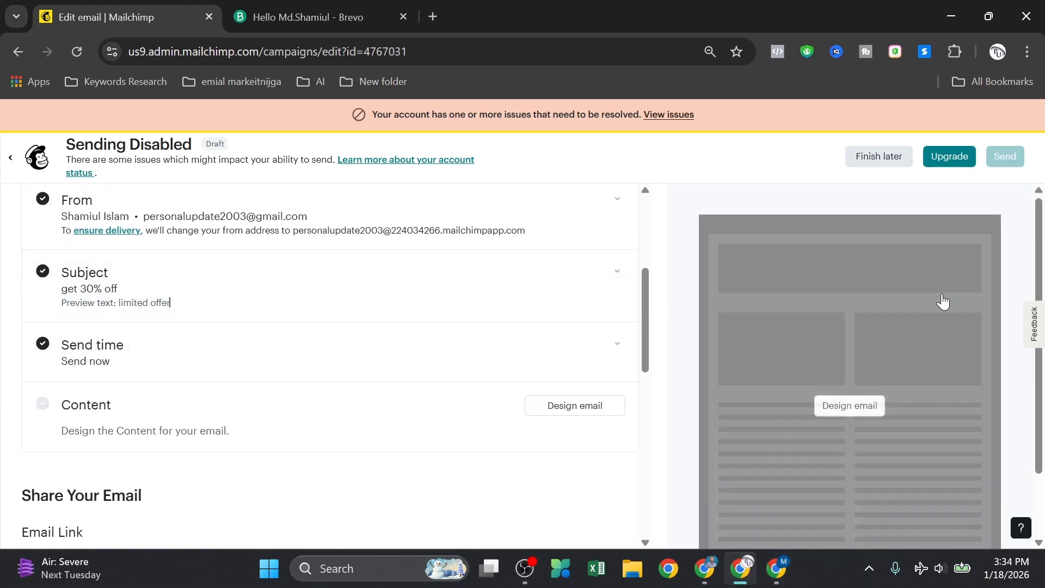
left_click(434, 16)
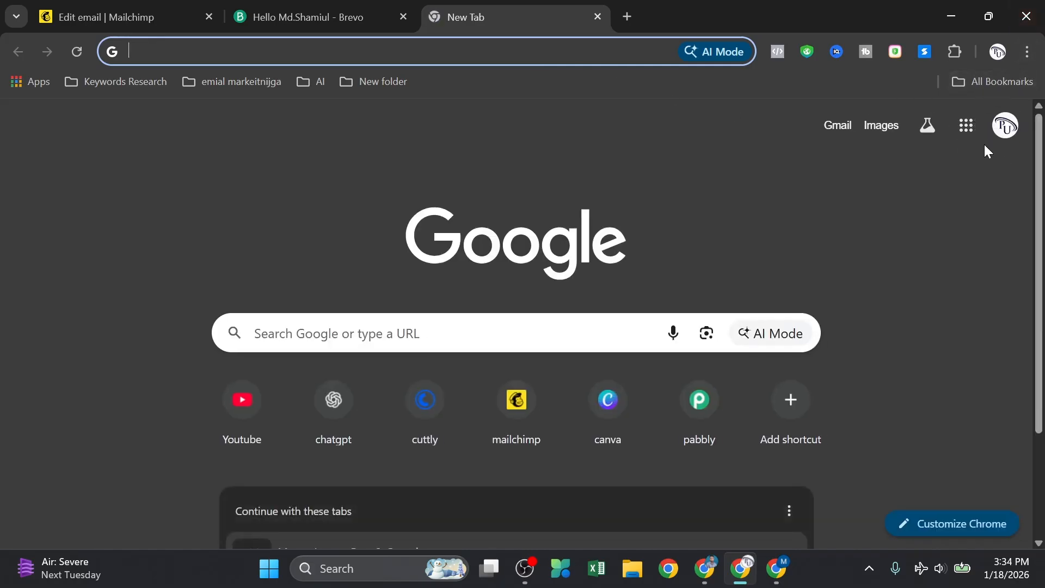
Step: Load Gmail from the Google apps grid, scan the inbox, and return to the Mailchimp editor tab
left_click(966, 126)
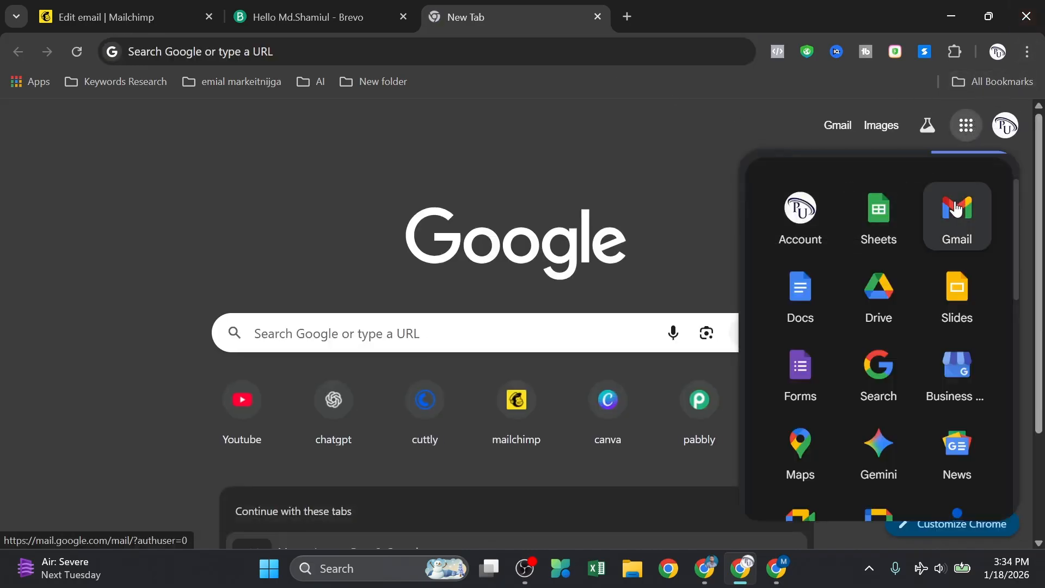
left_click(956, 208)
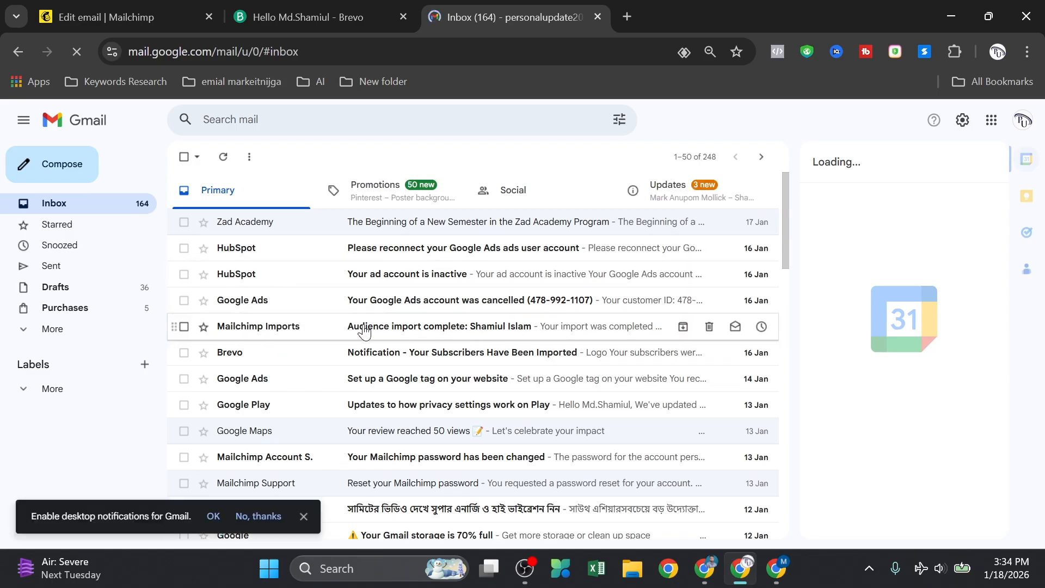
scroll(364, 332, "down", 2)
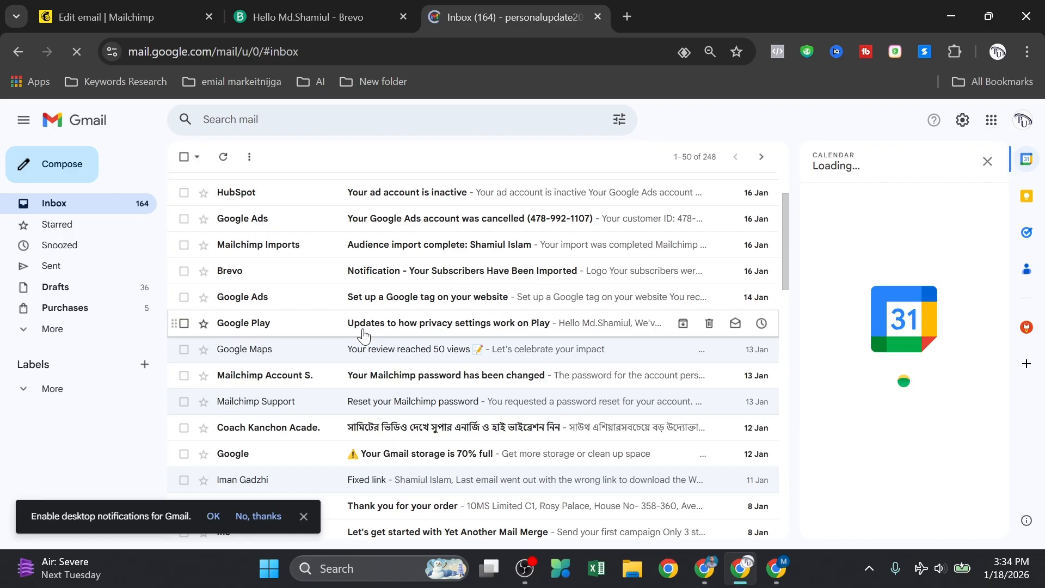
scroll(363, 336, "up", 2)
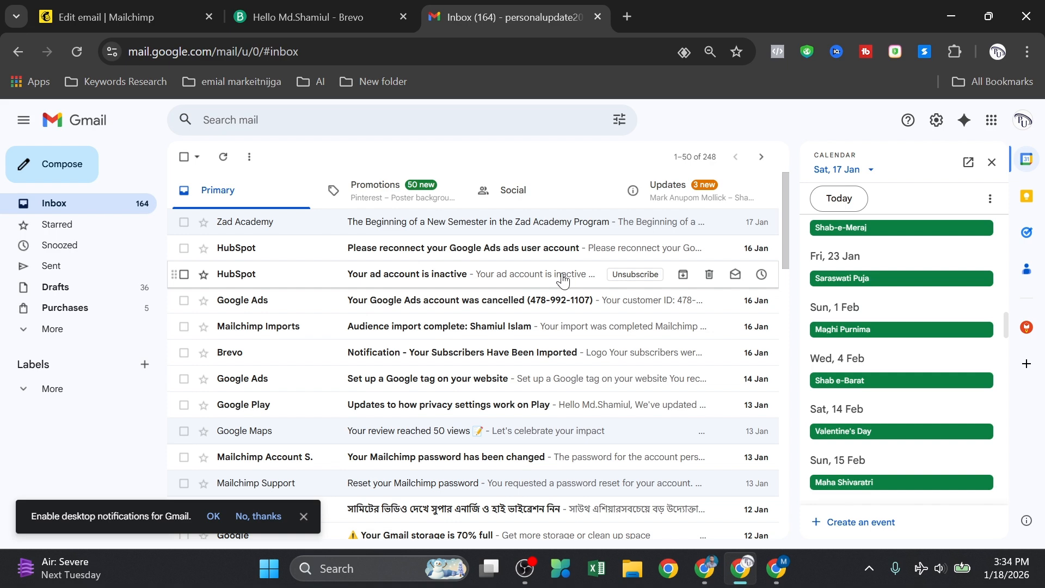
left_click(68, 18)
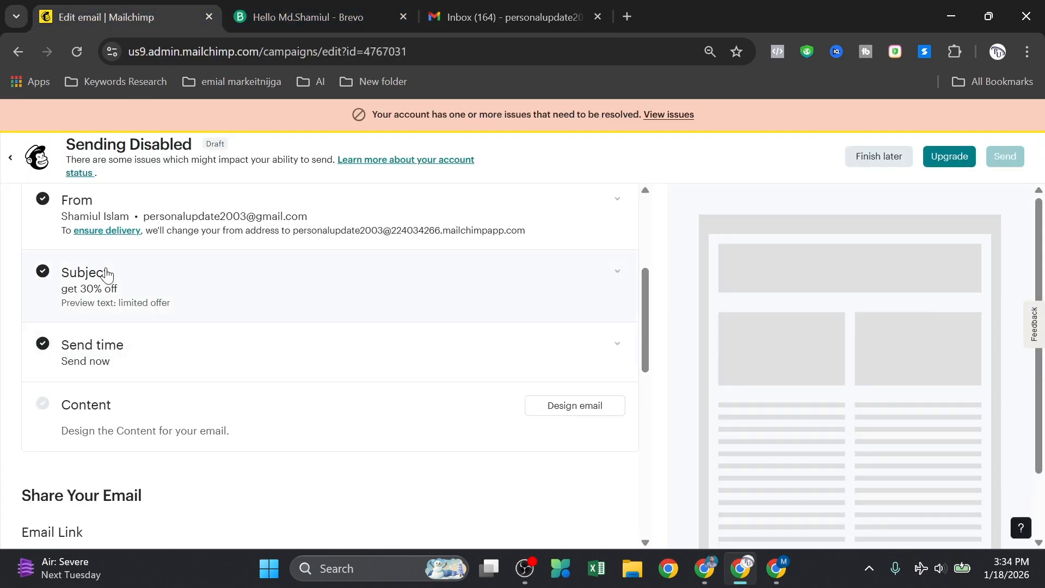
left_click(97, 304)
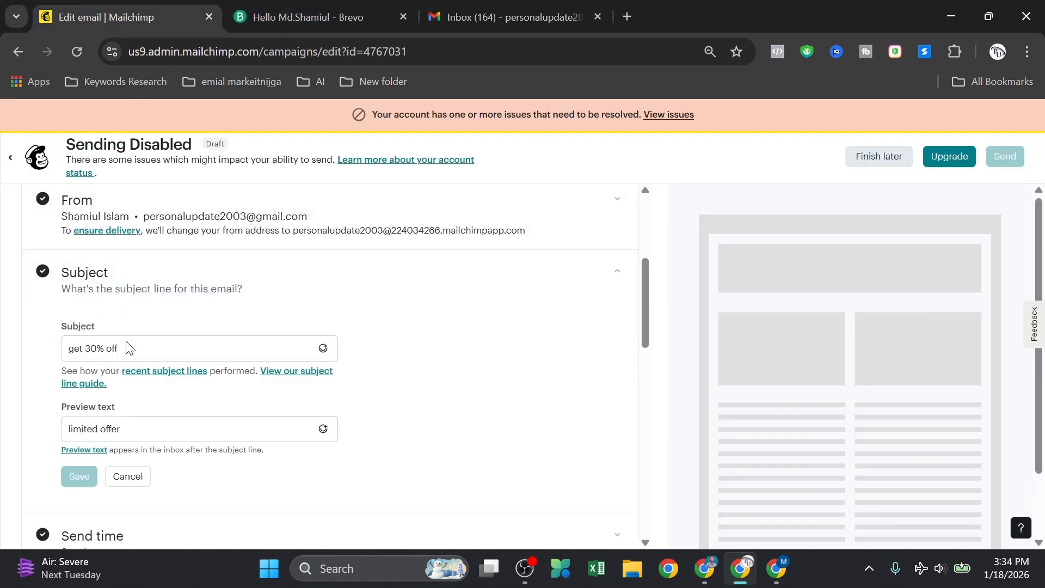
left_click_drag(62, 406, 126, 412)
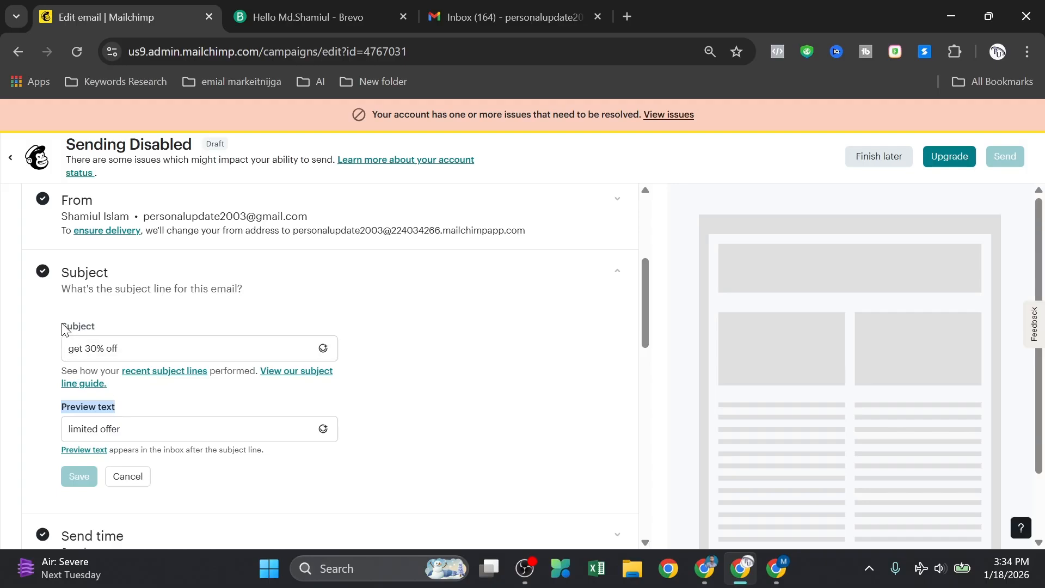
left_click_drag(58, 325, 194, 326)
left_click(431, 338)
scroll(371, 374, "down", 3)
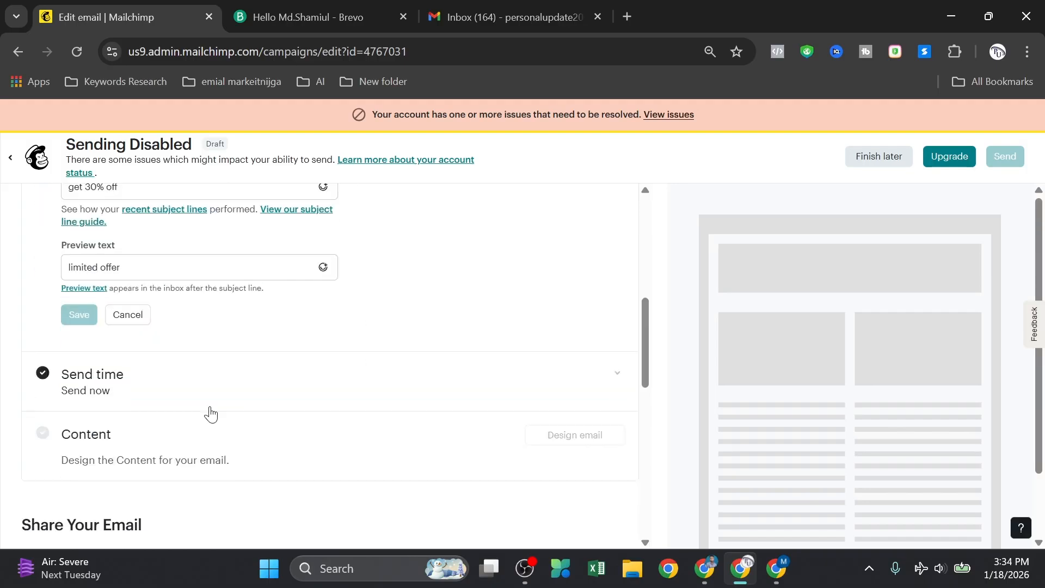
scroll(487, 316, "up", 5)
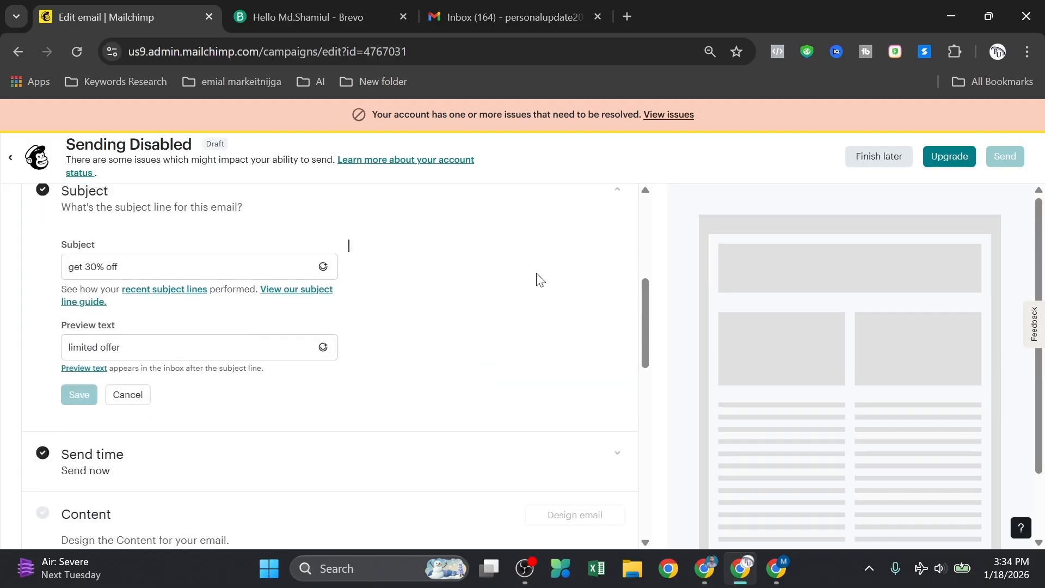
left_click(475, 362)
scroll(427, 357, "down", 6)
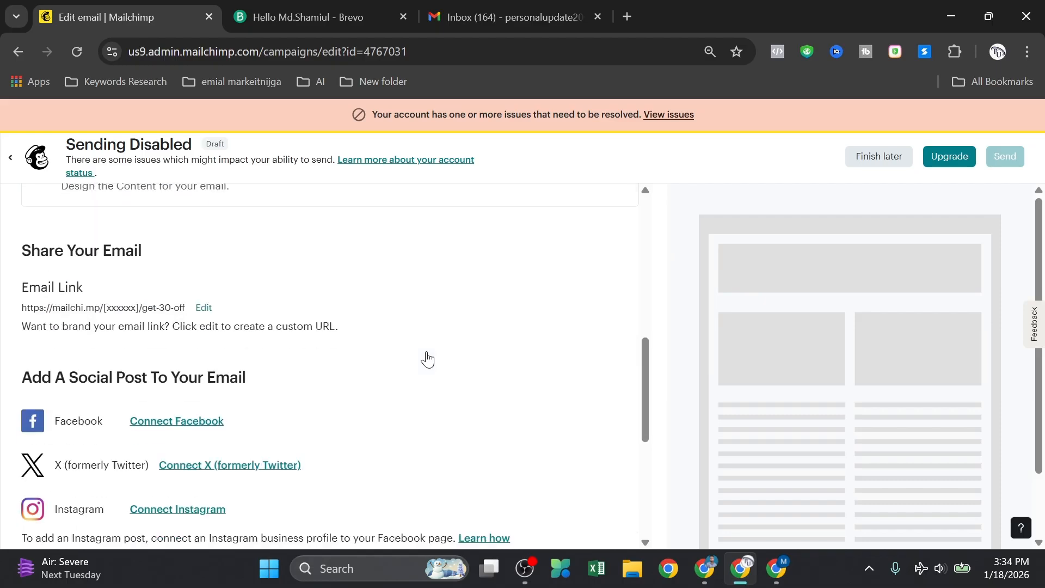
scroll(419, 362, "up", 3)
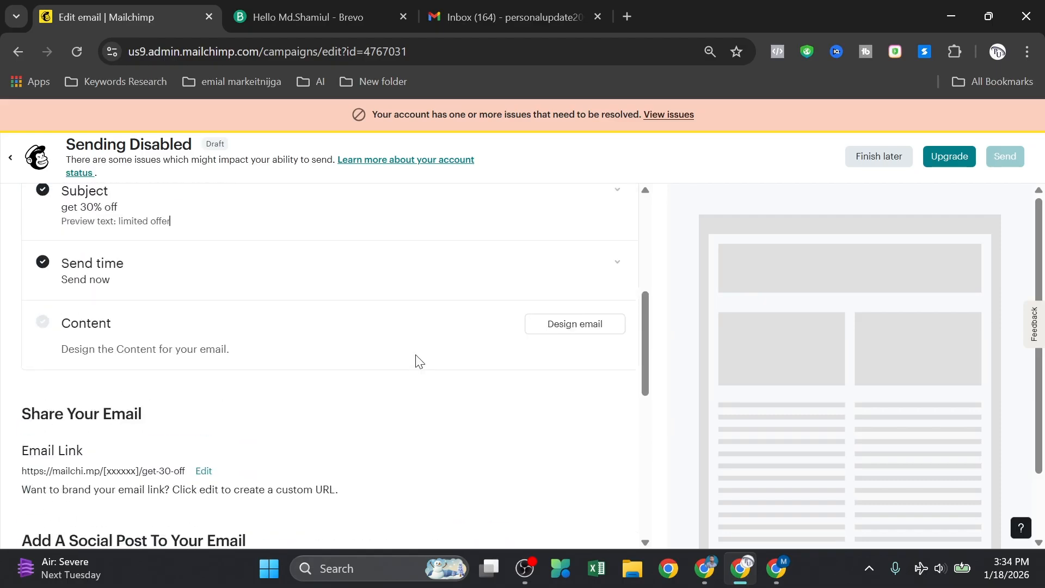
left_click(120, 280)
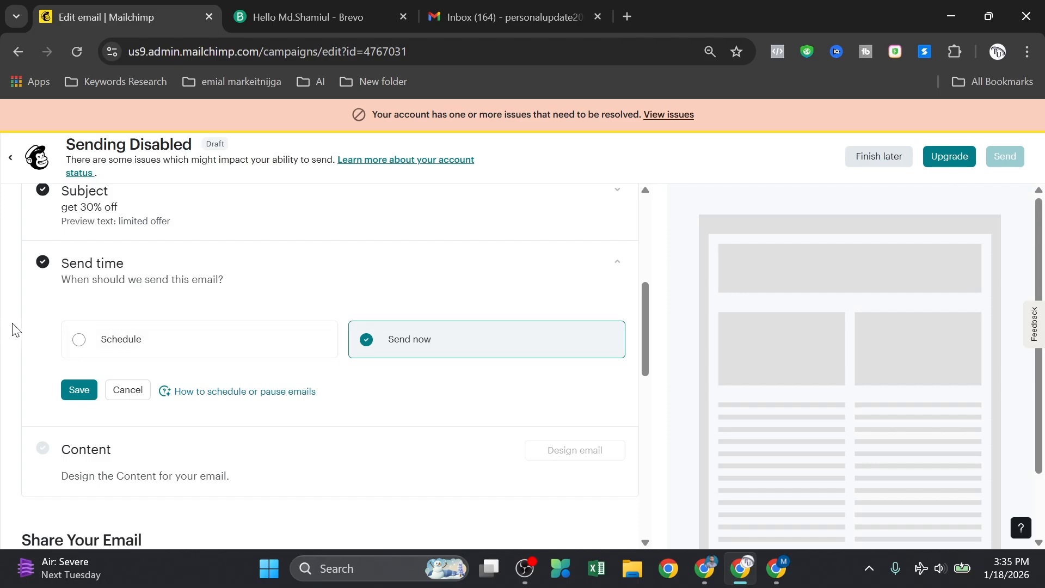
scroll(576, 455, "down", 2)
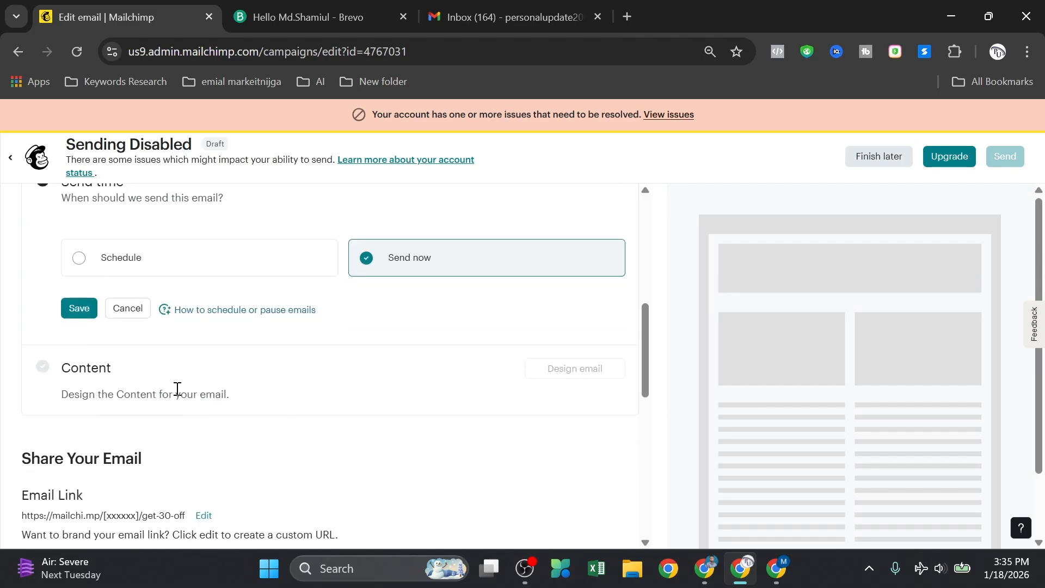
left_click(81, 310)
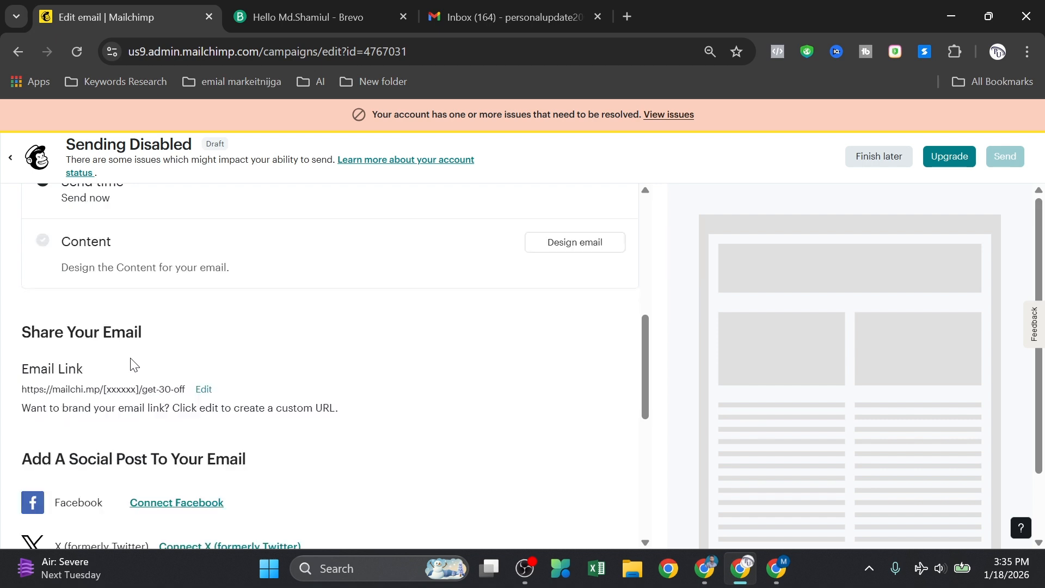
scroll(141, 373, "up", 2)
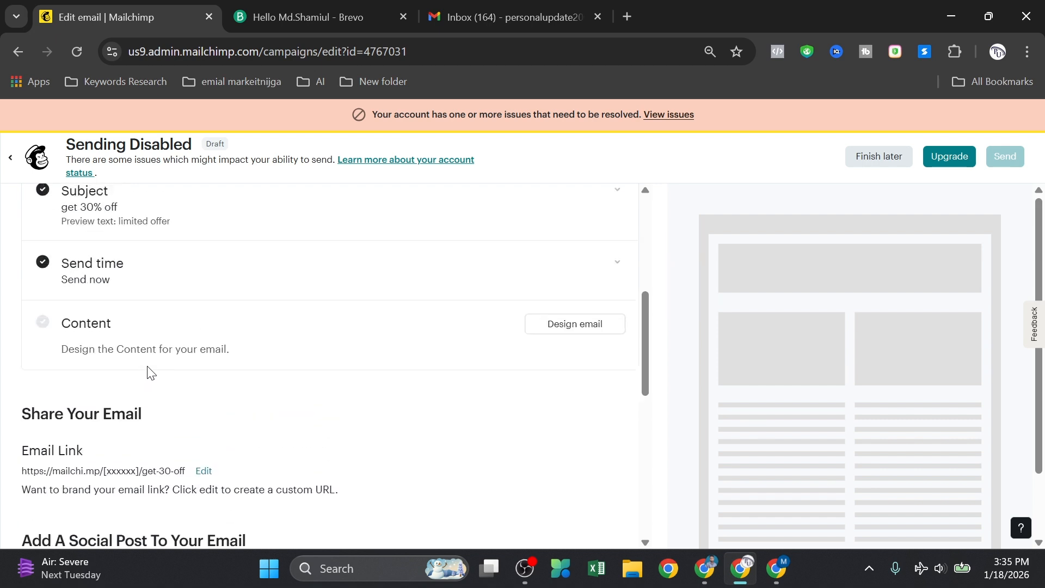
Step: Apply the saved 'food bolg' template to the 'get 30% off' email and save the design
left_click(571, 329)
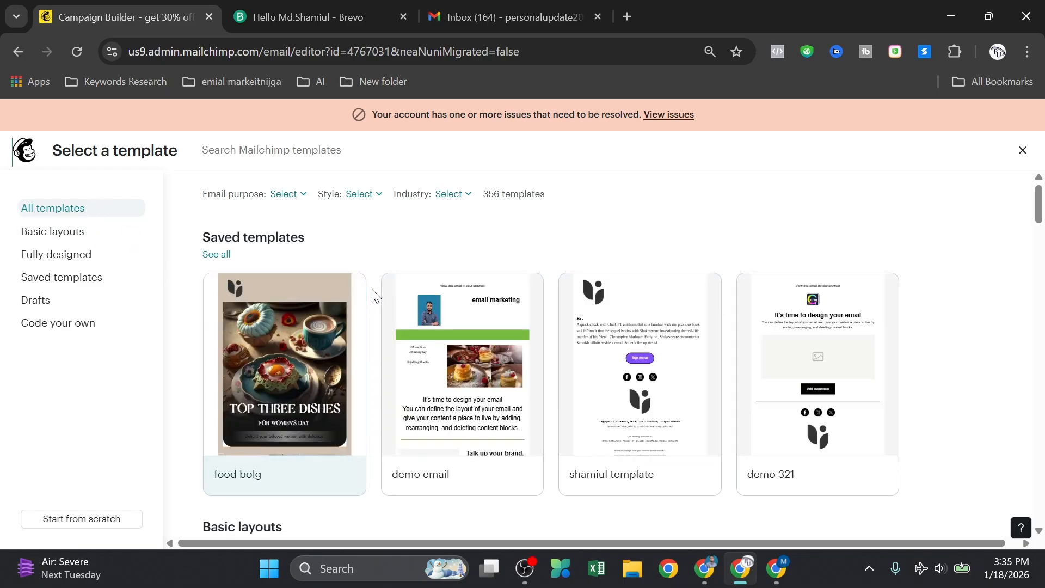
mouse_move(267, 416)
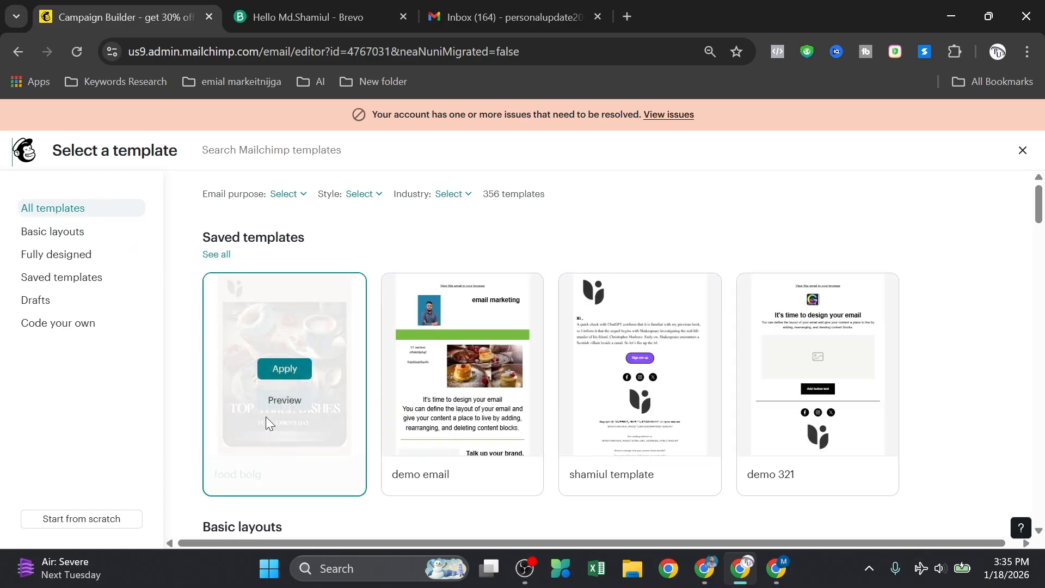
left_click(283, 370)
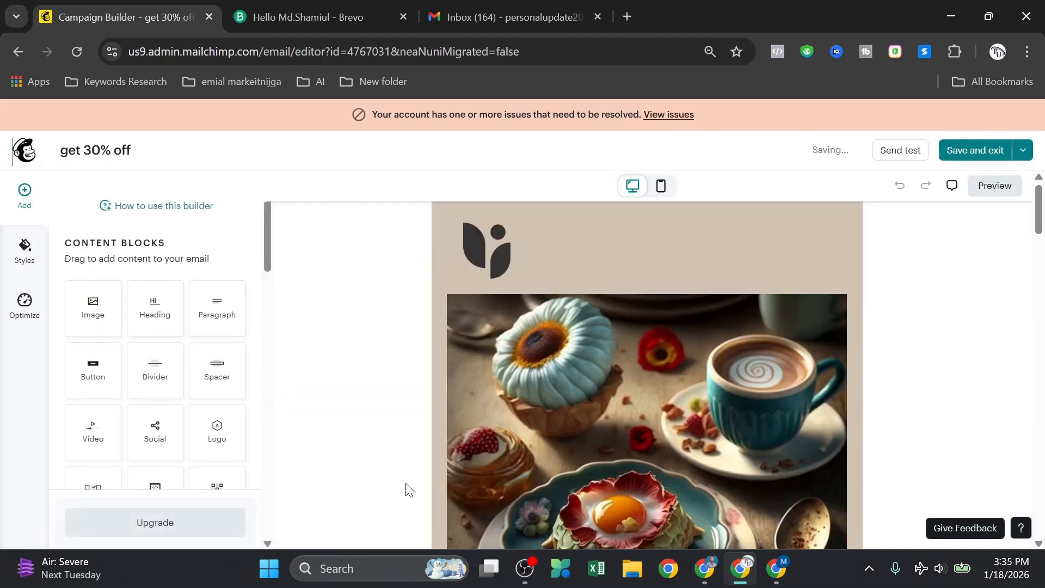
scroll(599, 397, "down", 16)
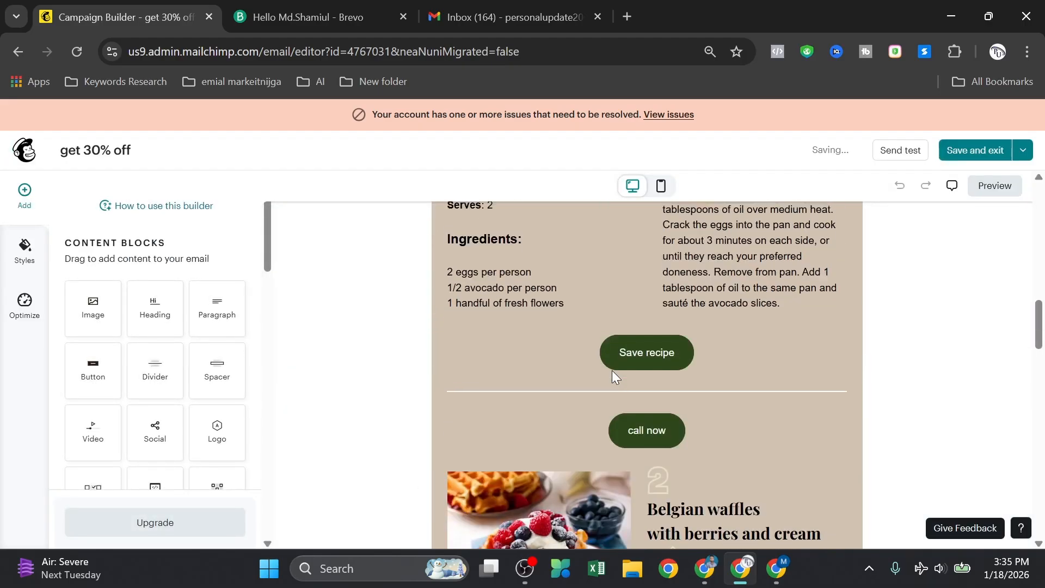
scroll(611, 370, "up", 11)
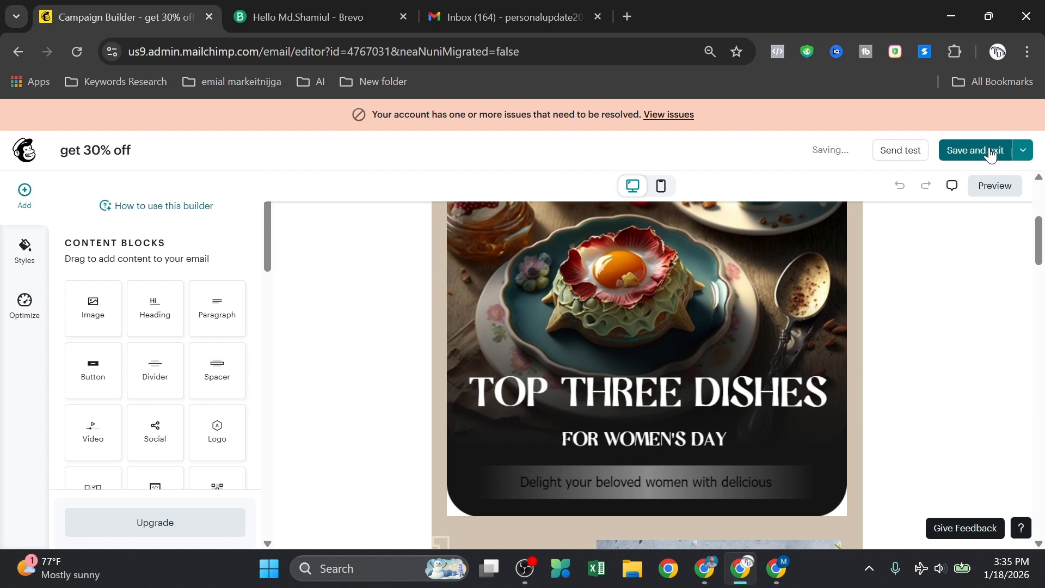
left_click(991, 152)
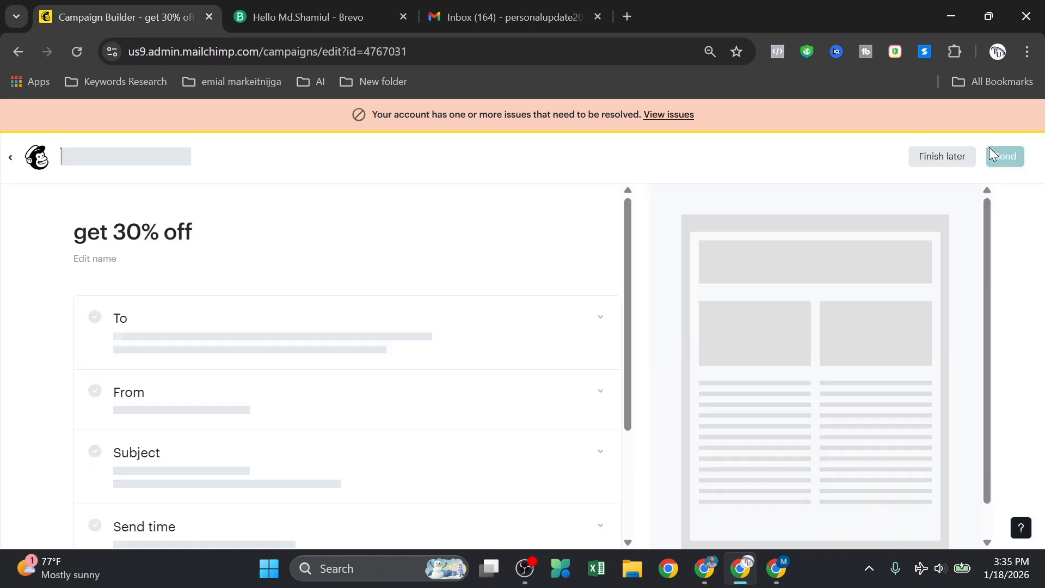
scroll(359, 374, "down", 10)
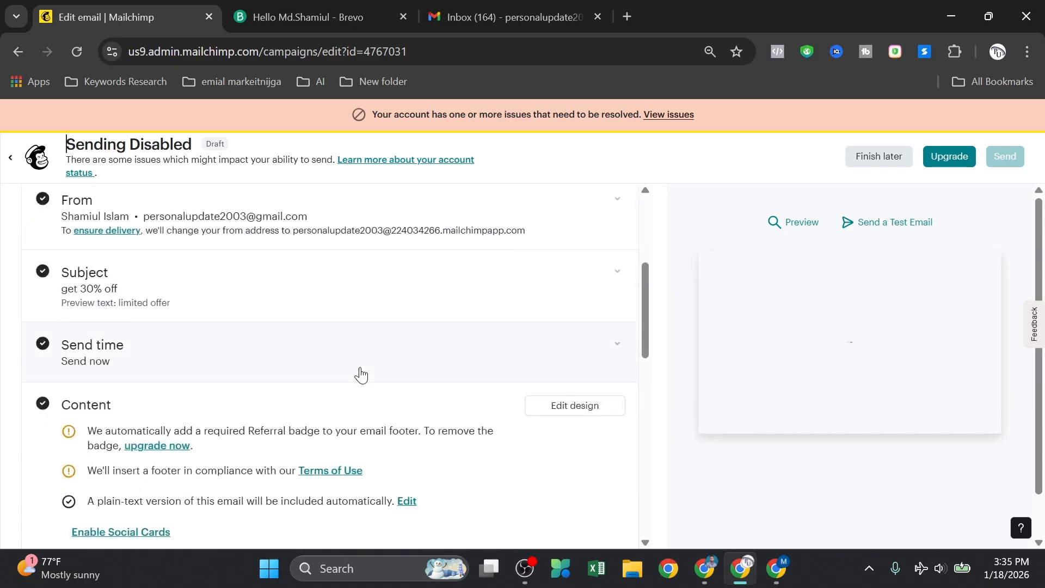
scroll(361, 375, "up", 3)
scroll(362, 378, "up", 3)
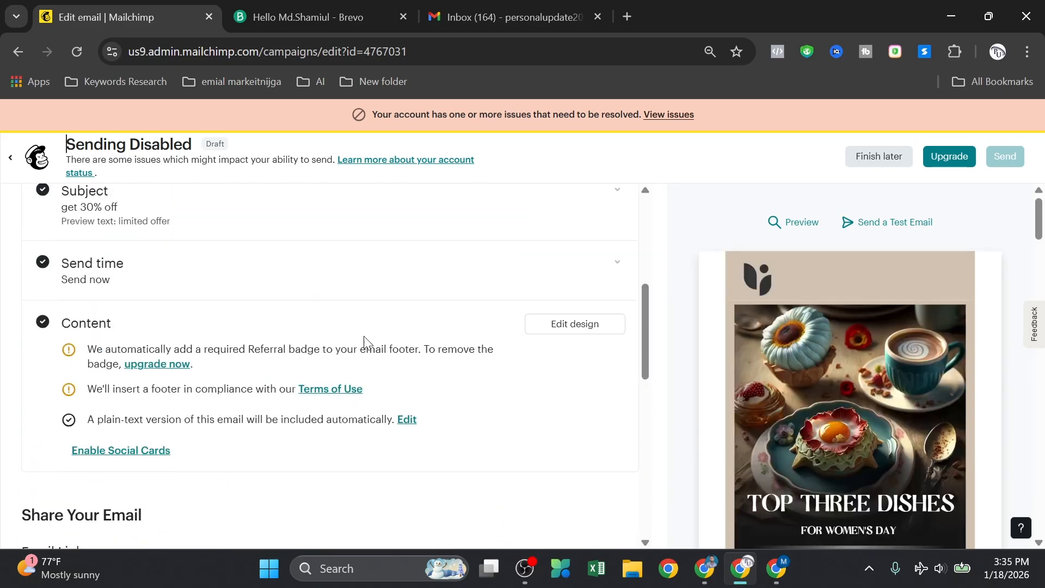
left_click(576, 326)
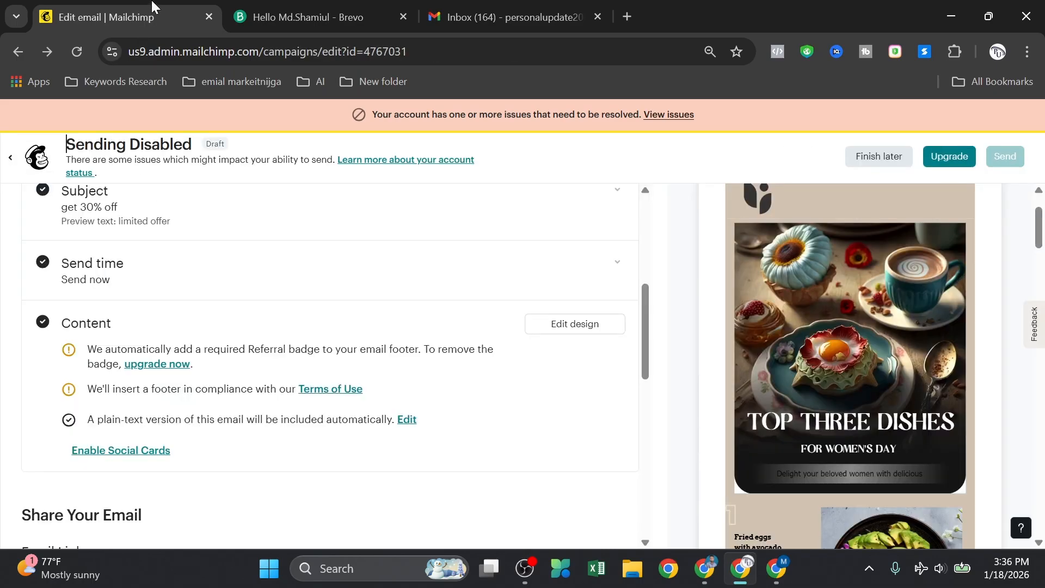
scroll(98, 202, "up", 5)
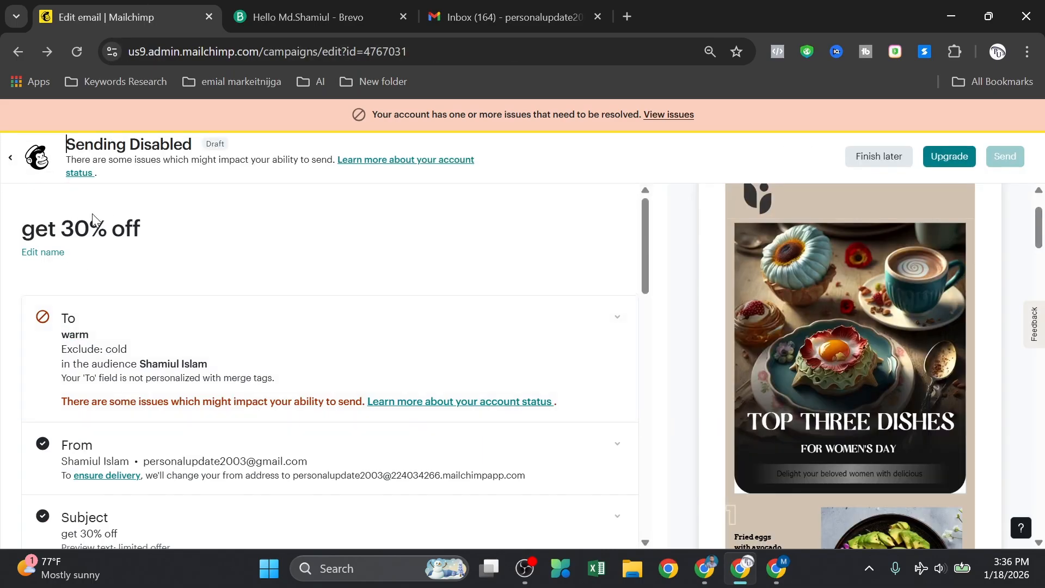
scroll(87, 228, "down", 10)
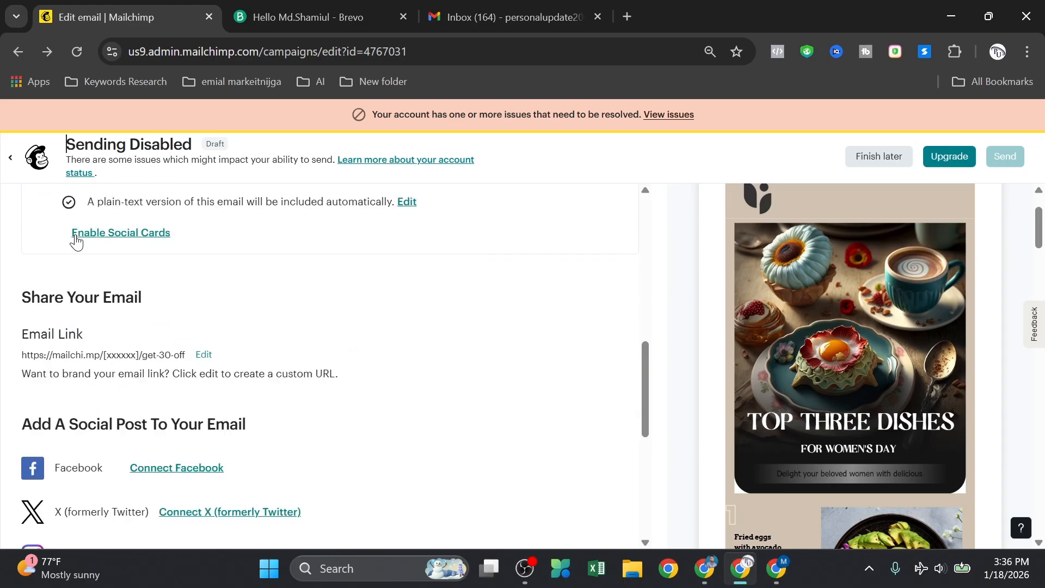
scroll(76, 242, "down", 1)
Step: Create a new Regular email campaign from the campaigns list, skipping the design choice
left_click(32, 161)
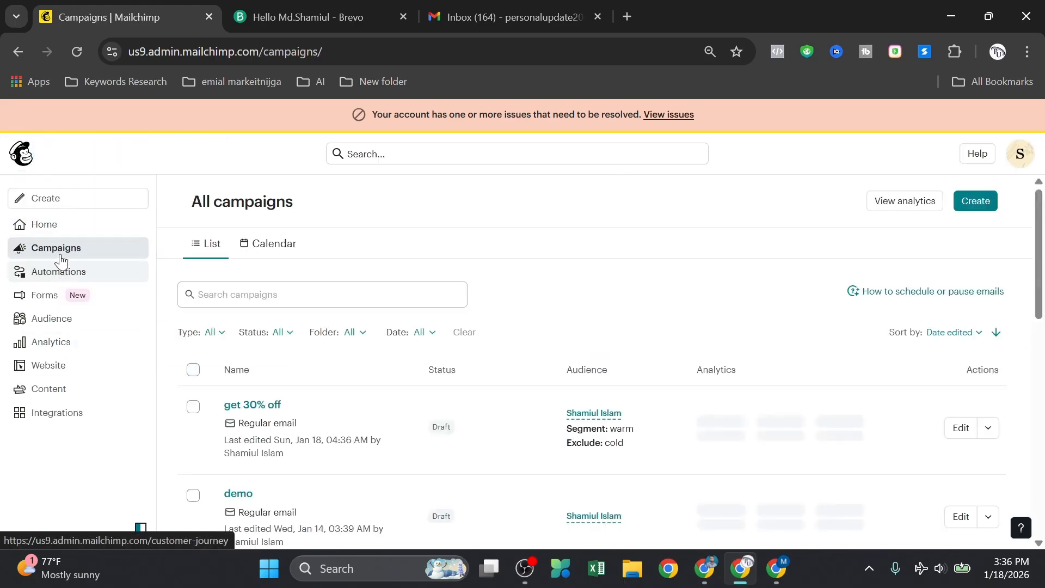
left_click(980, 201)
scroll(566, 379, "down", 2)
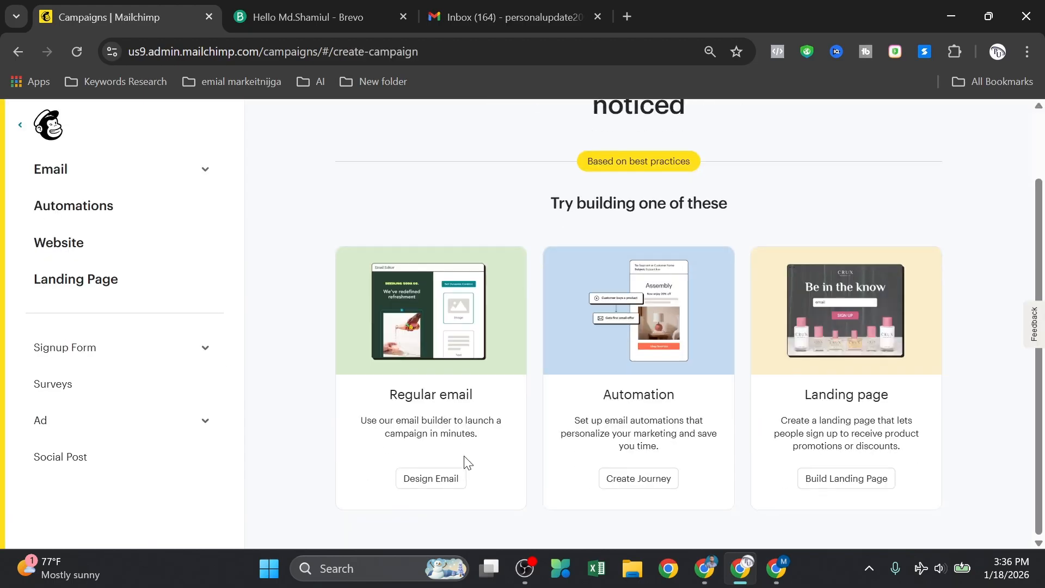
left_click(441, 480)
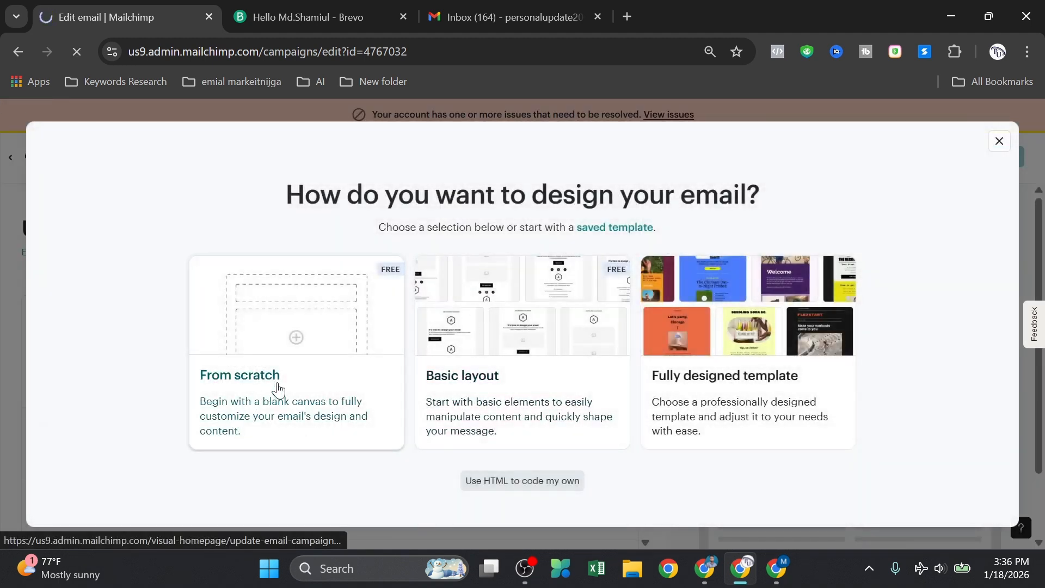
left_click(427, 378)
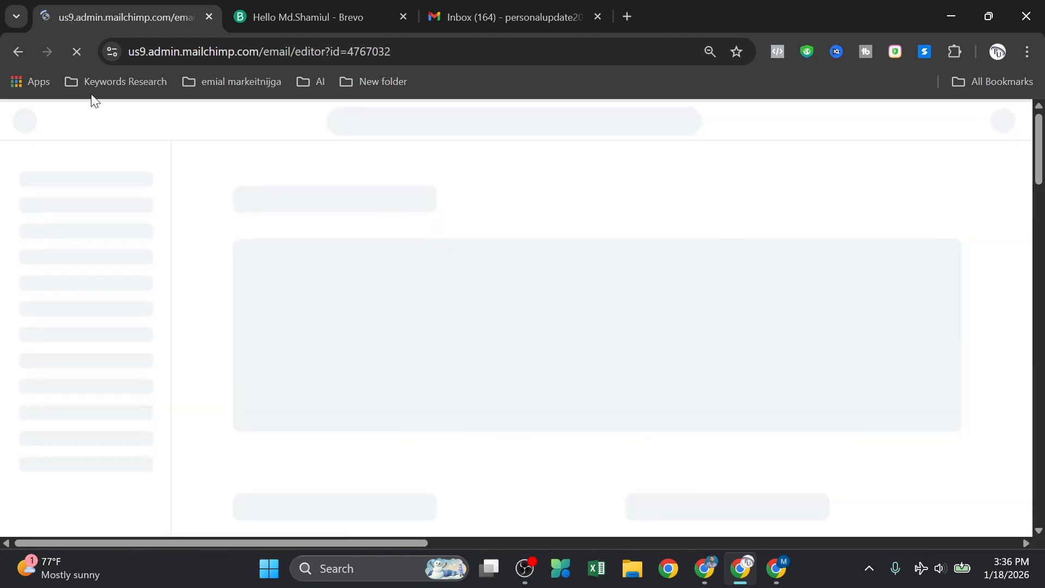
left_click(24, 46)
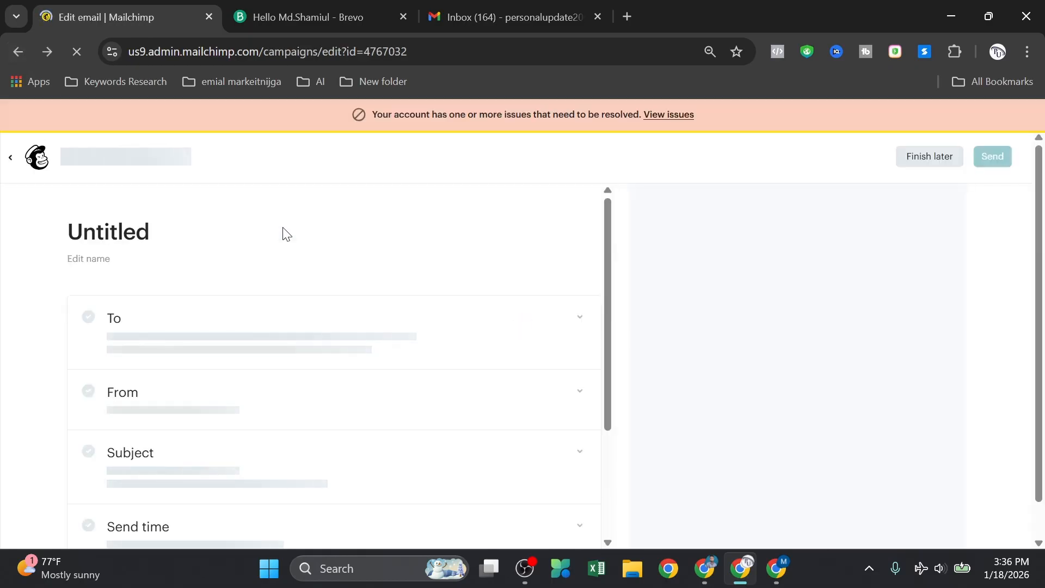
scroll(292, 281, "down", 3)
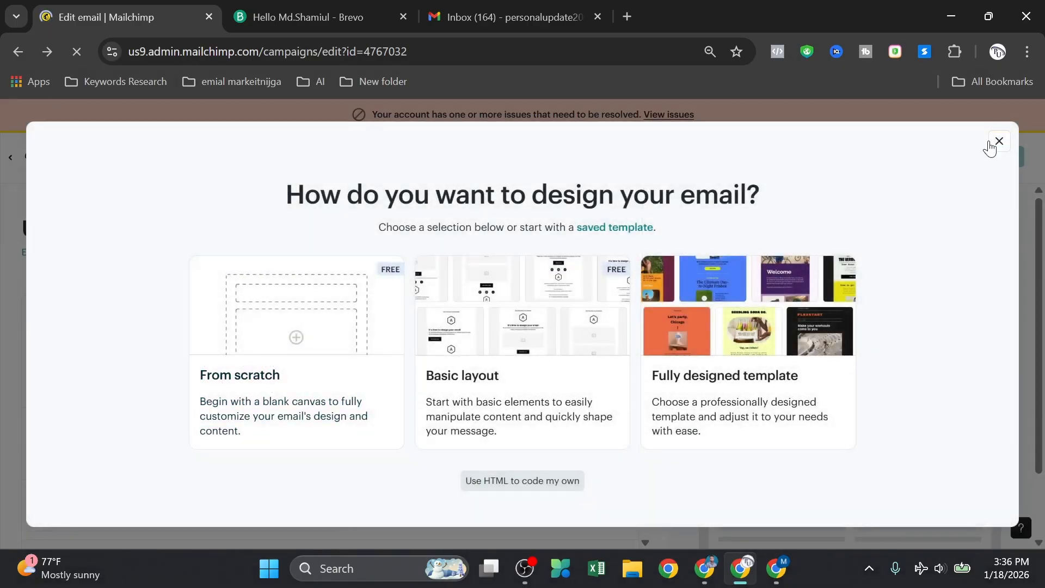
left_click(1000, 143)
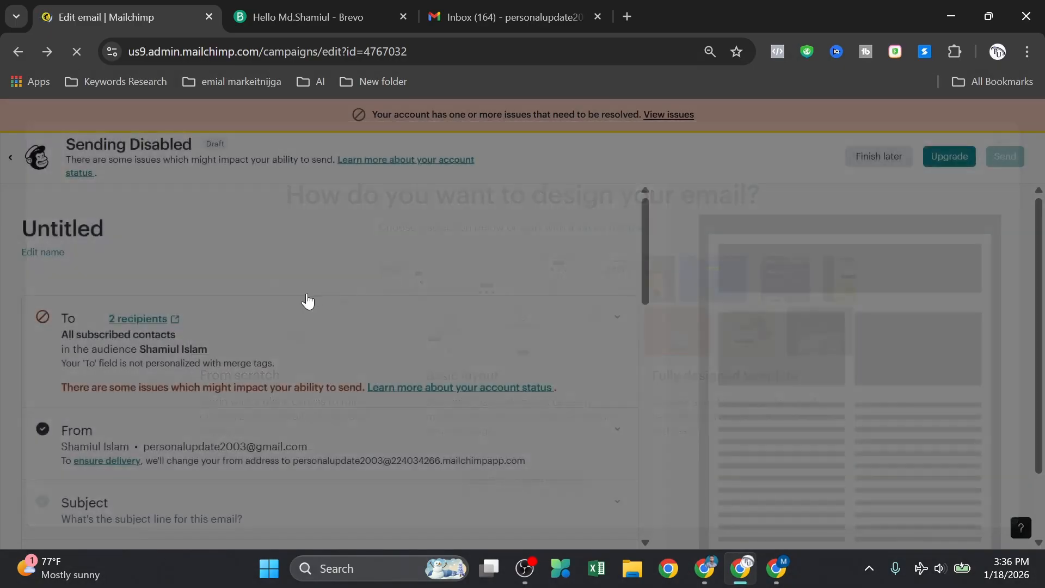
Step: Open the new draft's sender details and save them unchanged
scroll(272, 325, "down", 3)
scroll(216, 331, "up", 3)
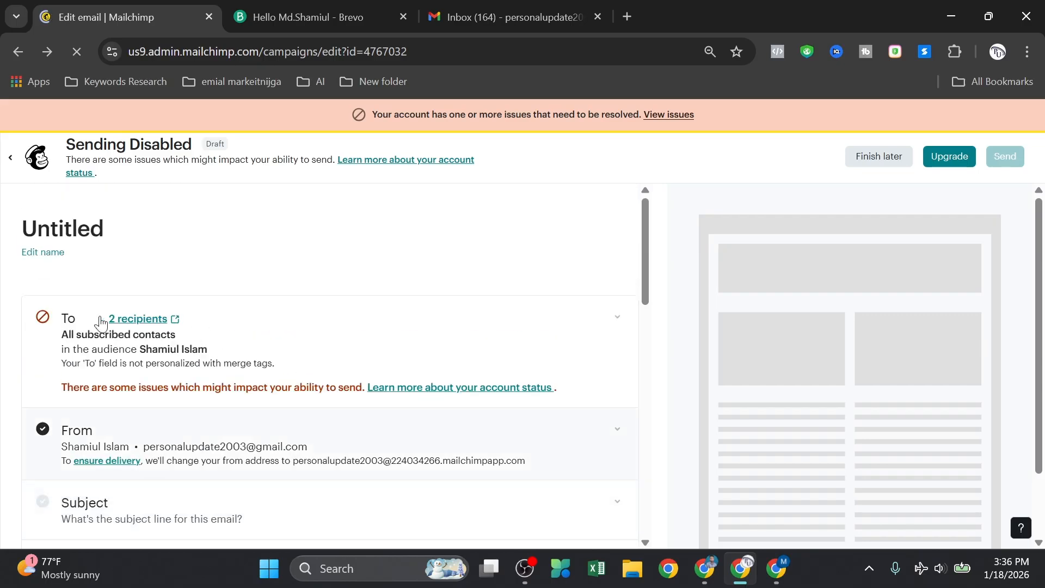
scroll(194, 335, "down", 2)
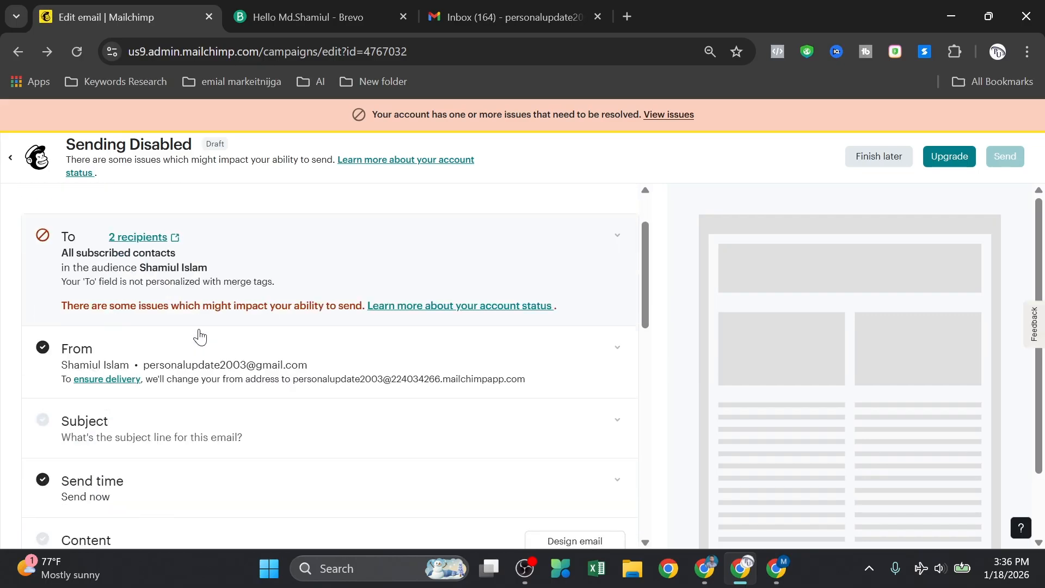
scroll(300, 291, "down", 2)
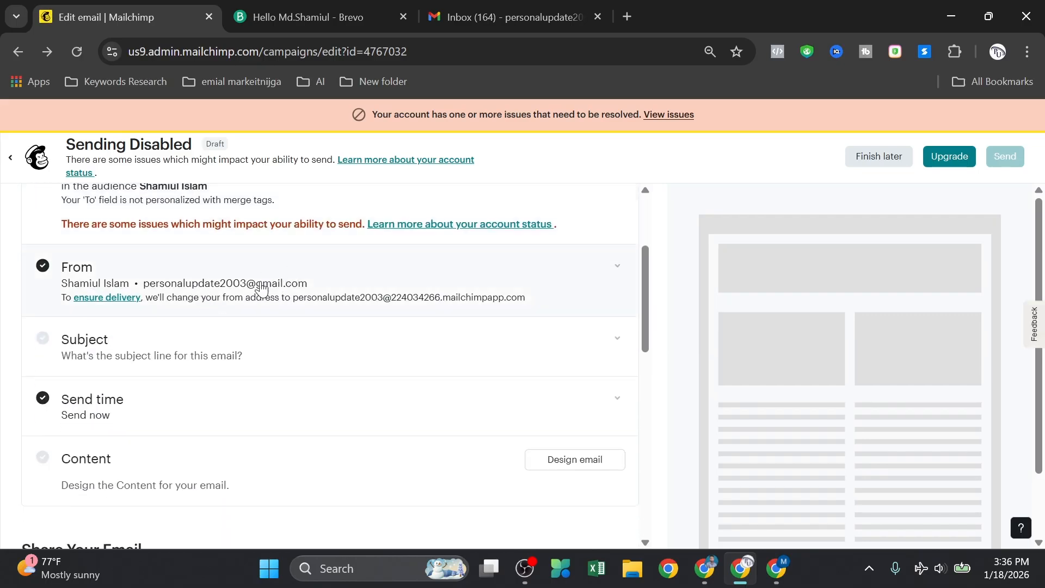
left_click(147, 298)
left_click(87, 413)
Step: Set subject 'ferg' and preview text 'sgrs', save, and move on to the email designer
left_click(107, 358)
left_click(116, 415)
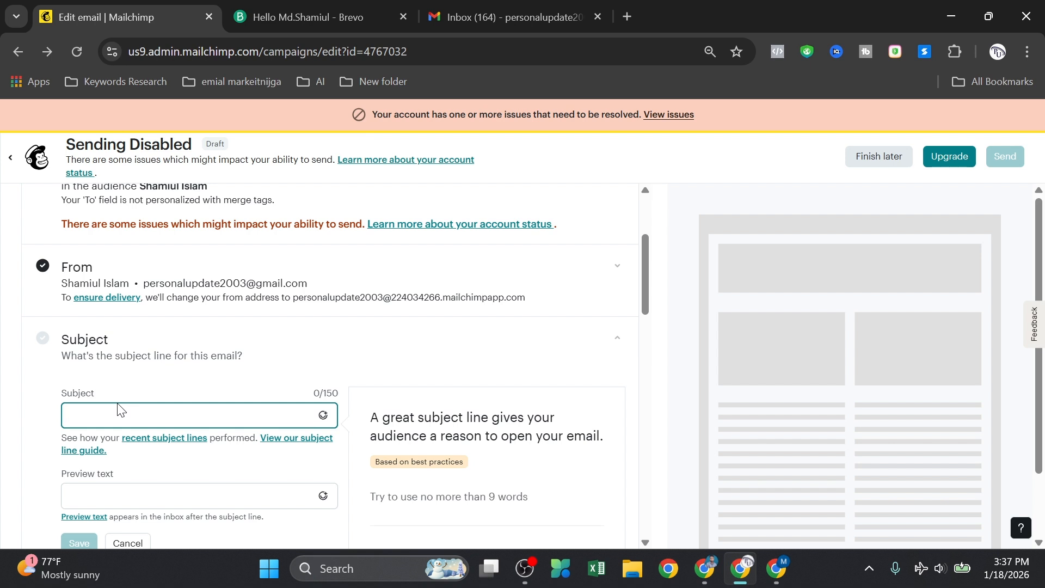
type("ferg")
left_click(113, 487)
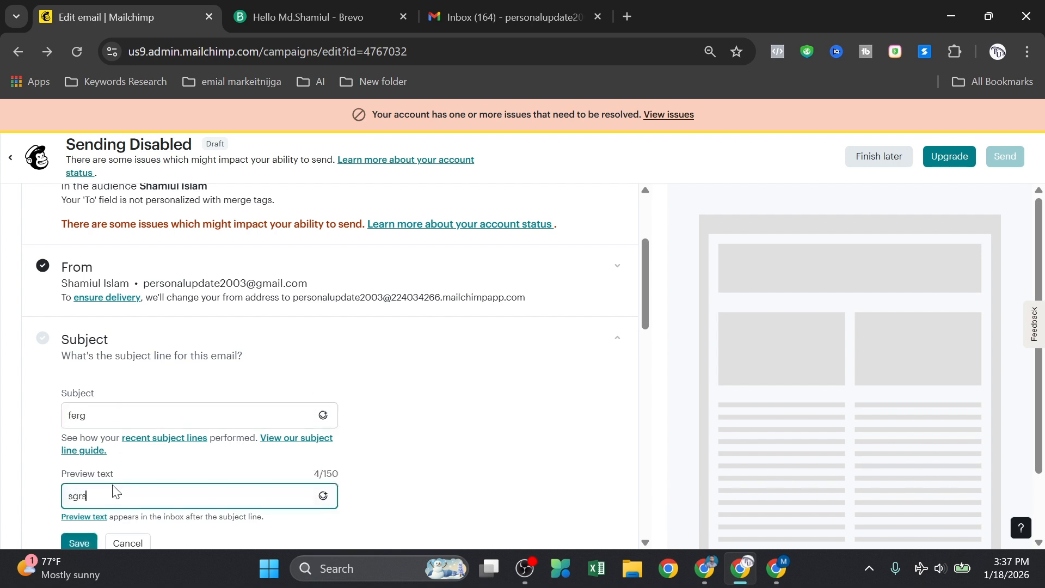
type("sgrs")
left_click(76, 460)
scroll(262, 403, "down", 2)
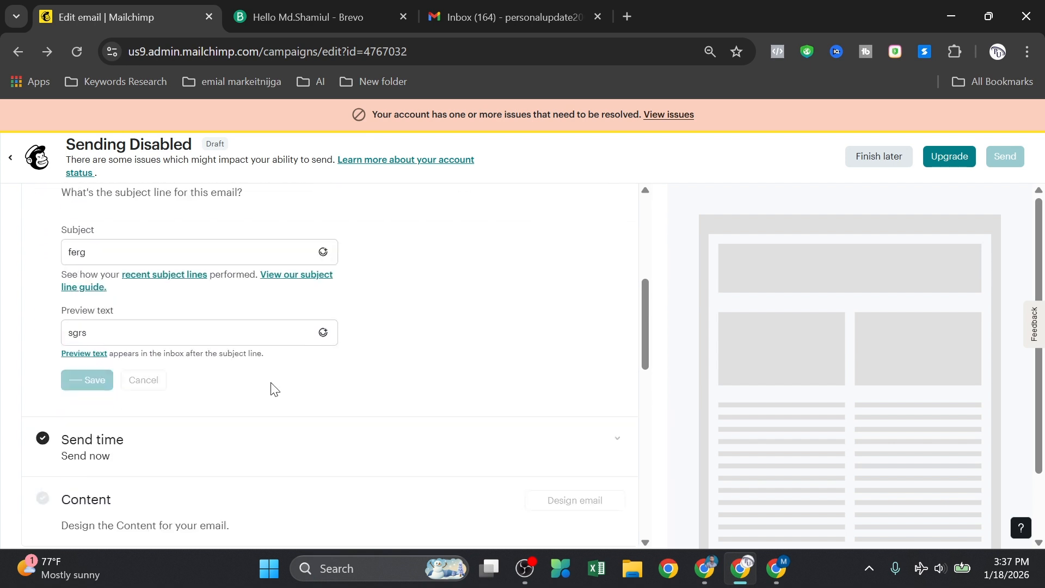
scroll(217, 451, "down", 1)
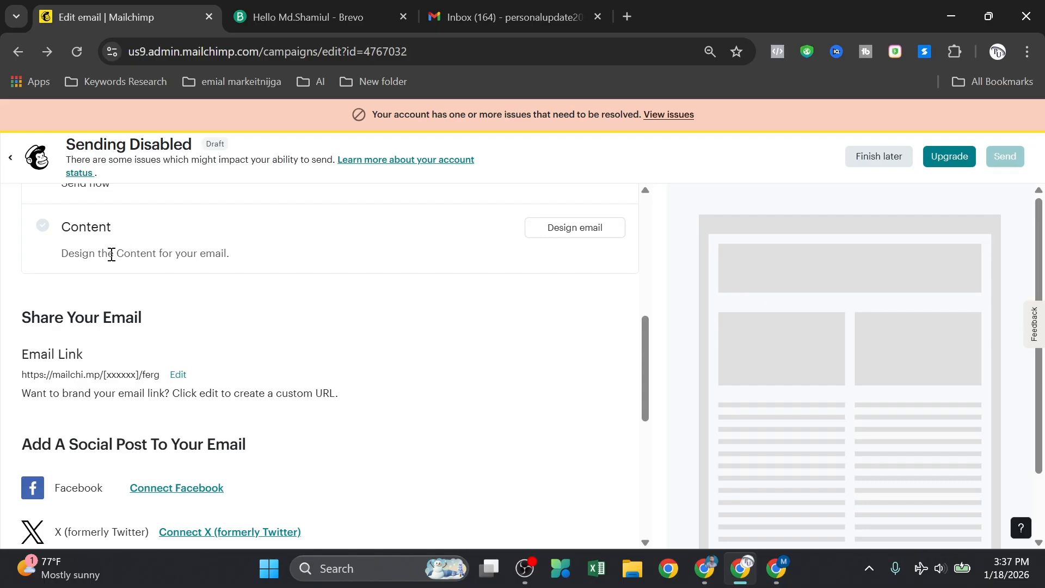
scroll(112, 255, "up", 2)
left_click(582, 319)
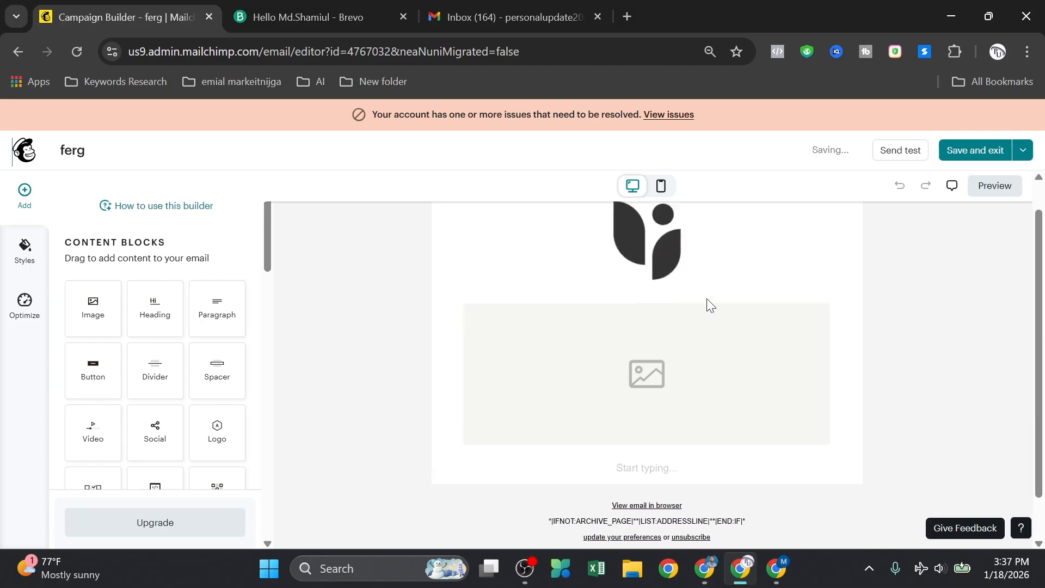
Step: Swap the ferg email's design for the saved template via Change template, then edit its greeting
left_click(1015, 155)
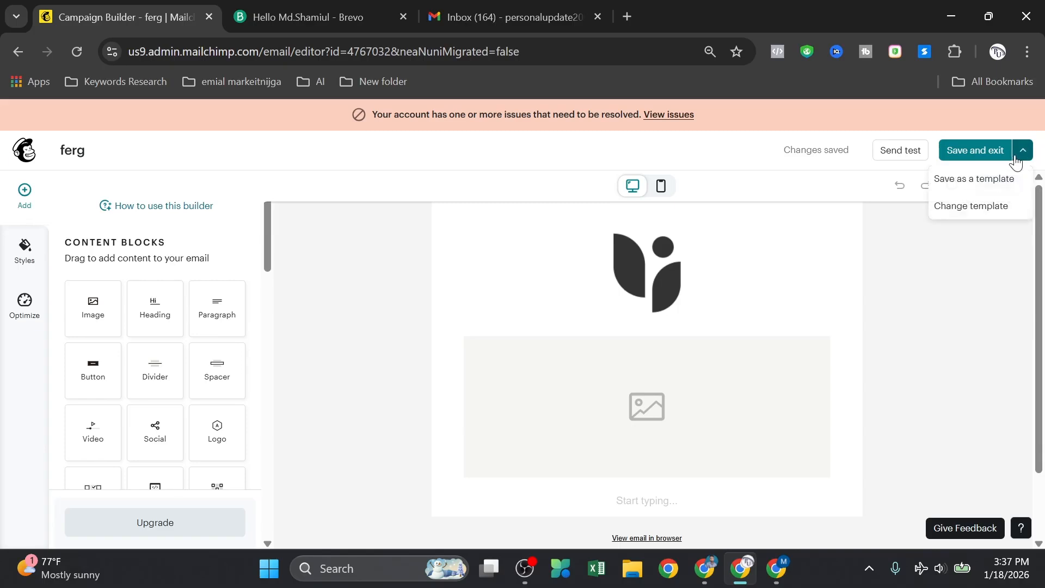
left_click(967, 207)
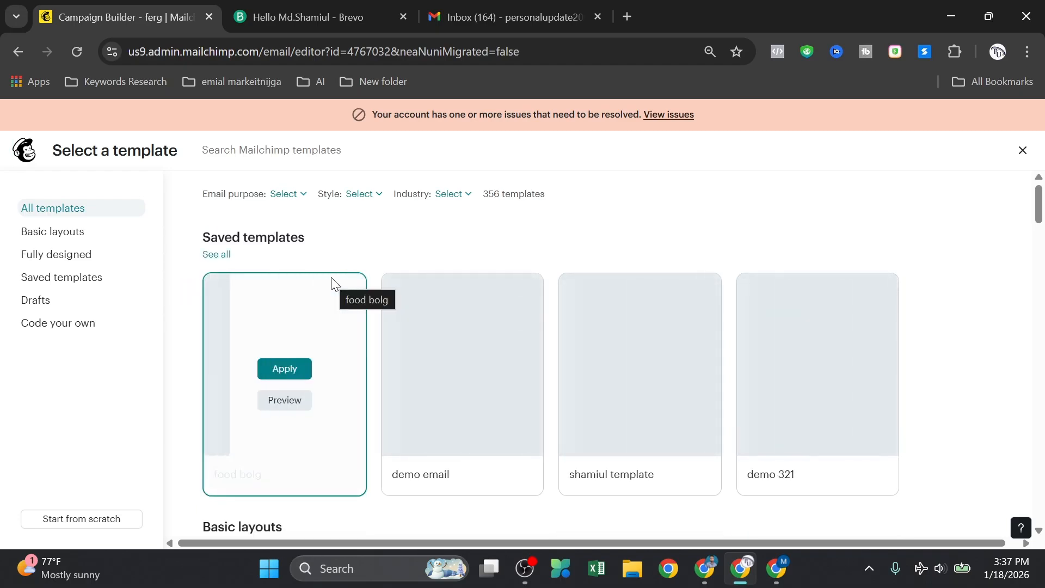
scroll(326, 294, "down", 1)
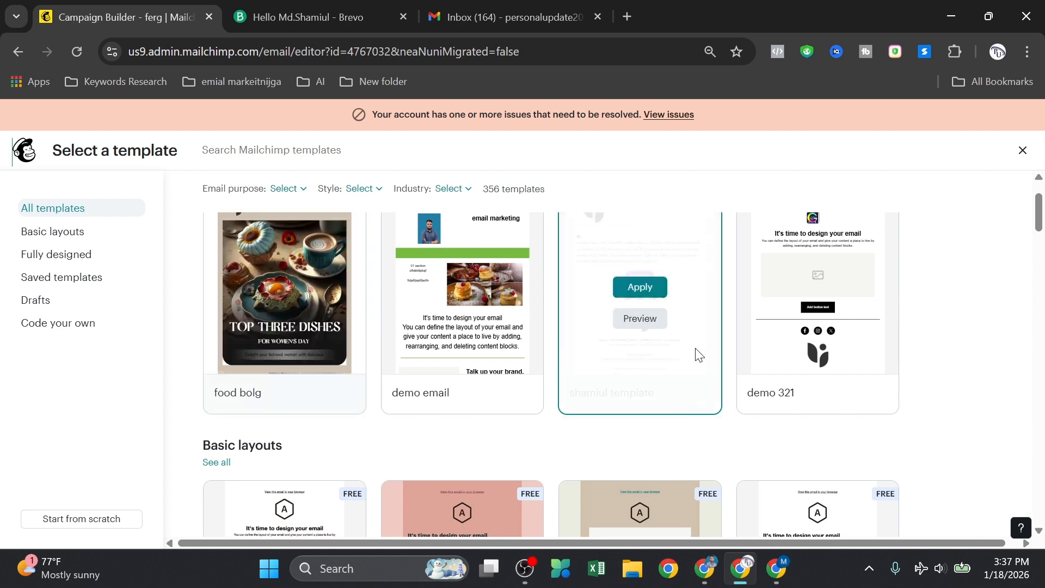
scroll(696, 357, "up", 1)
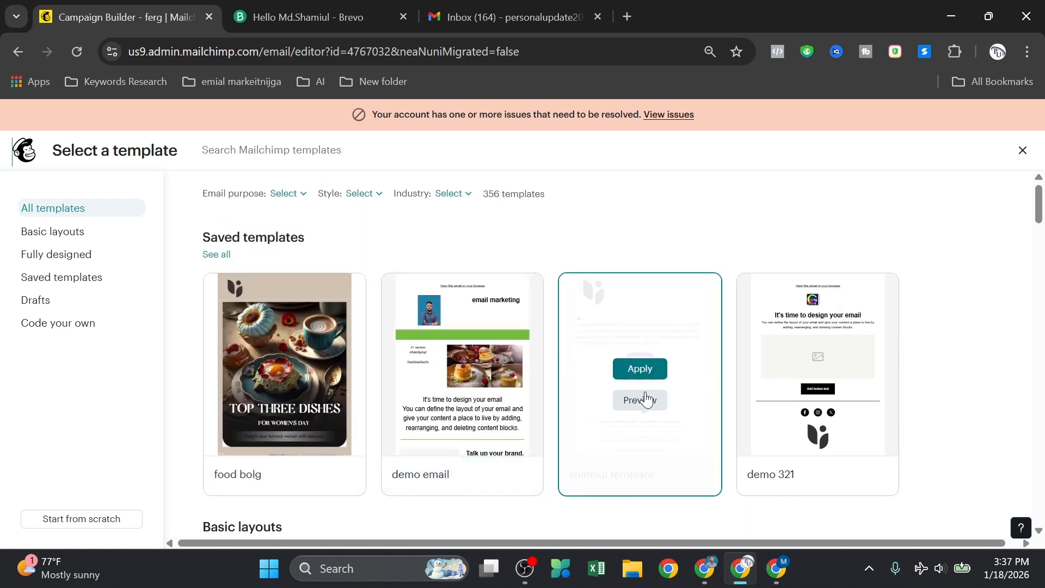
left_click(641, 371)
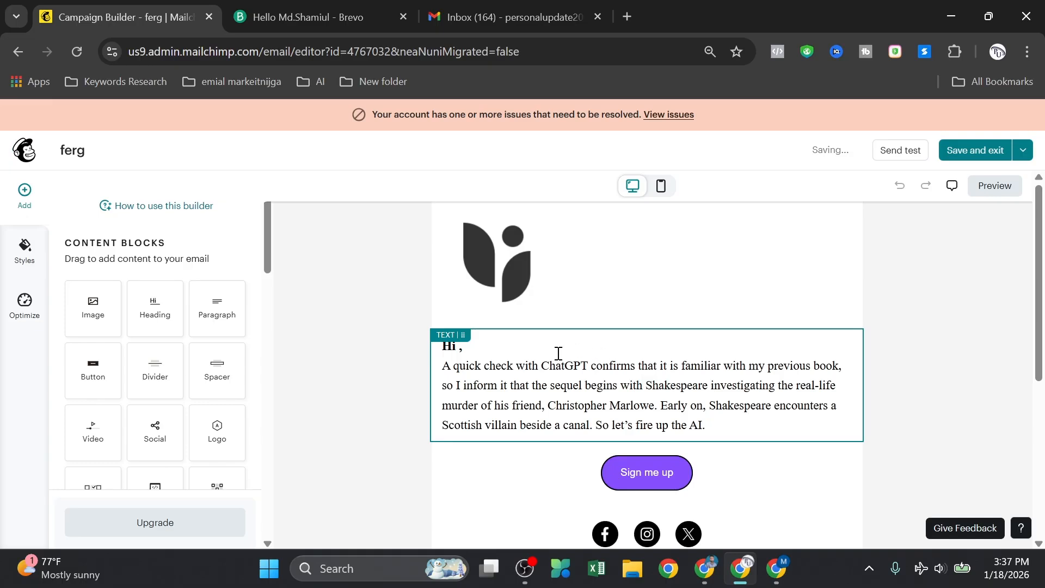
scroll(648, 348, "down", 5)
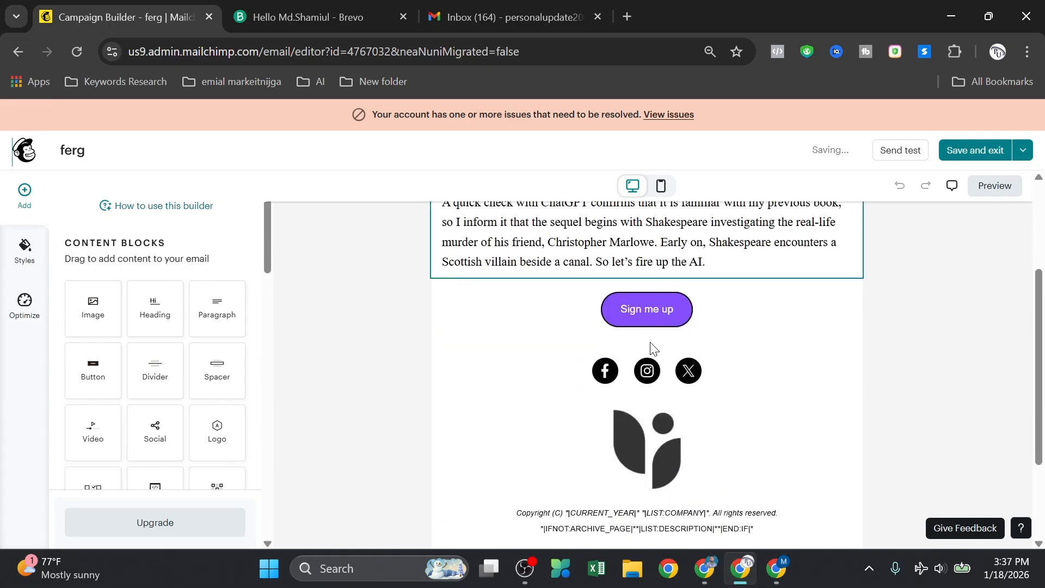
scroll(649, 411, "up", 4)
scroll(640, 402, "down", 4)
scroll(641, 403, "up", 4)
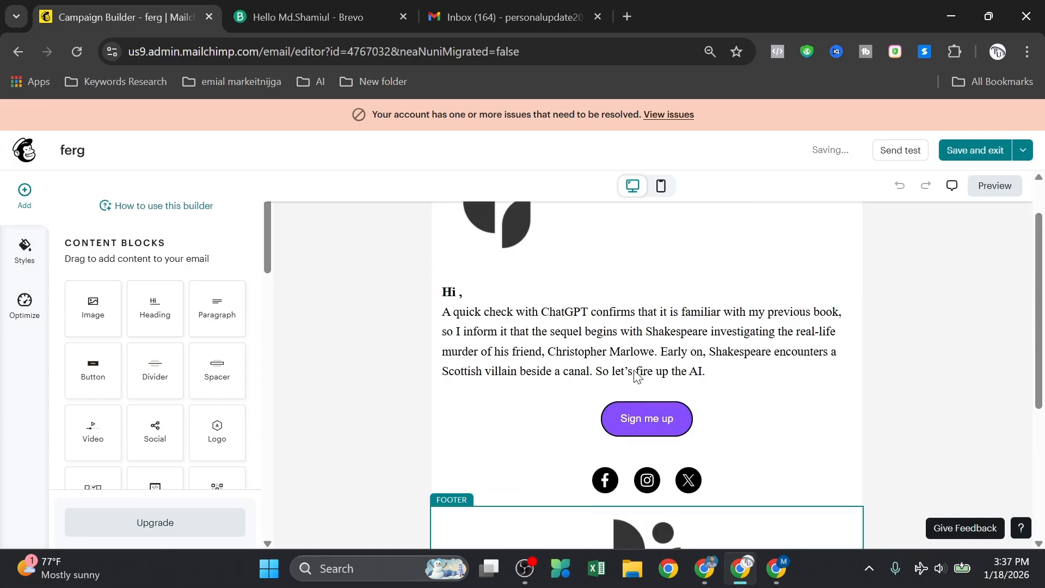
left_click(458, 293)
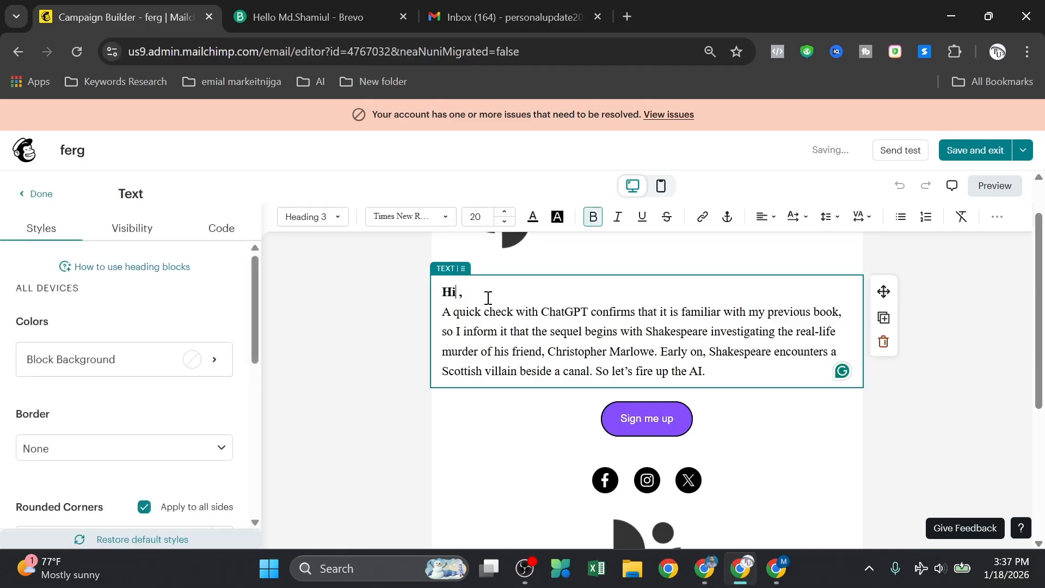
Step: Open the Merge Tags list and switch the browser to full screen
left_click(998, 219)
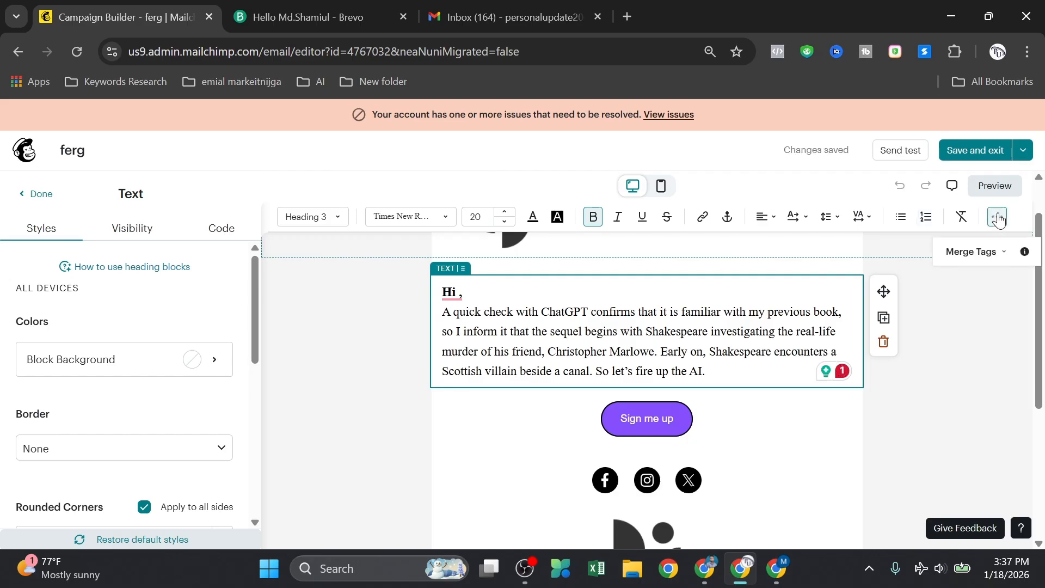
left_click(994, 254)
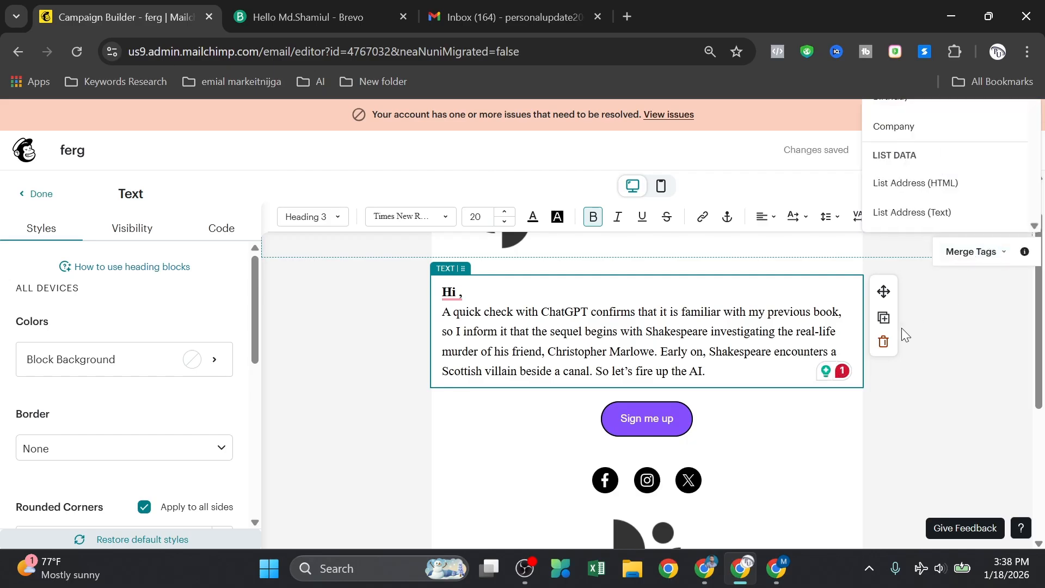
scroll(806, 264, "up", 1)
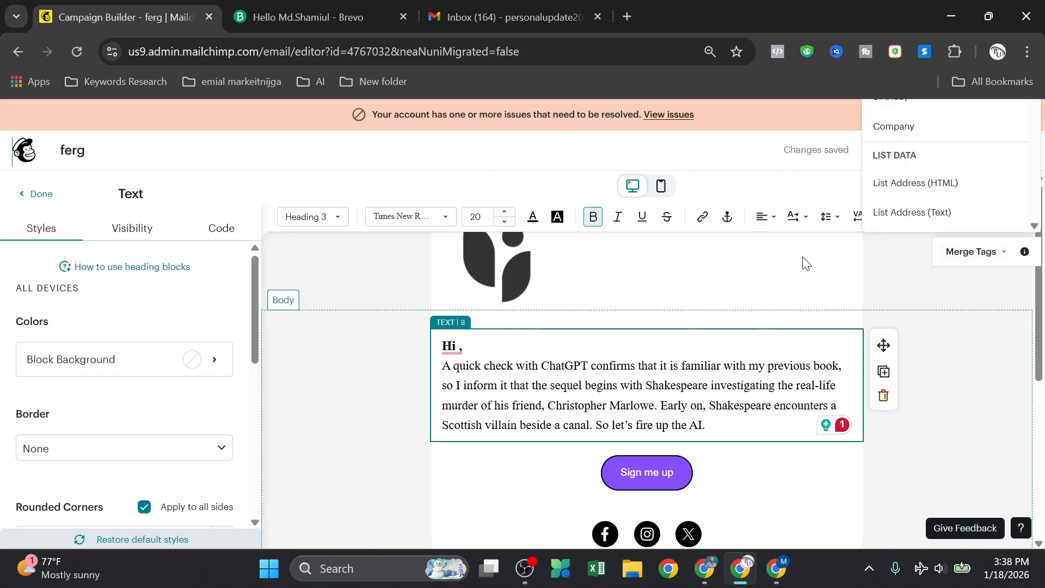
left_click(1028, 52)
left_click(1024, 422)
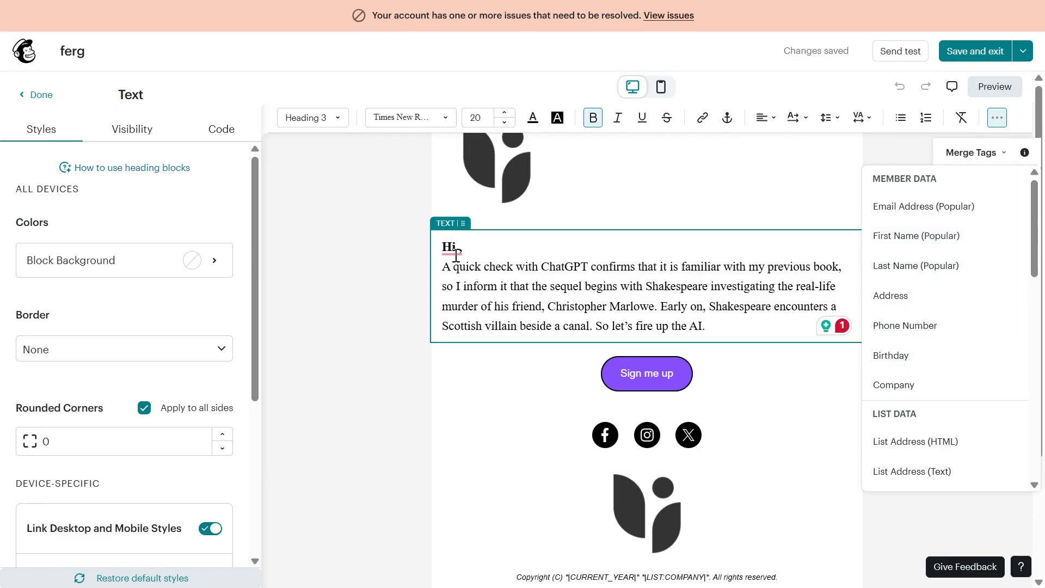
Step: Insert the *|FNAME|* first-name merge tag after 'Hi', then exit full screen
mouse_move(457, 247)
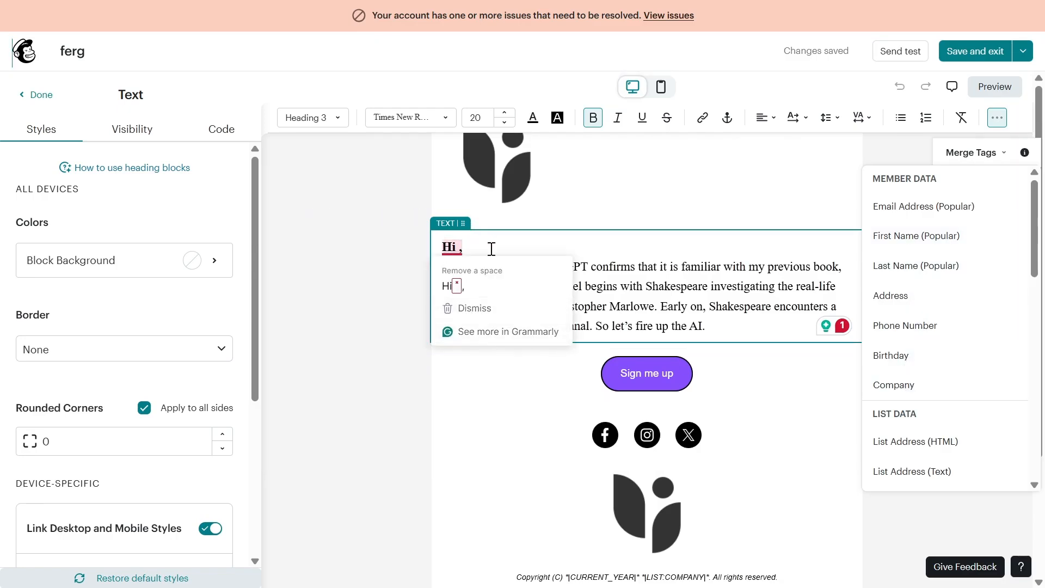
left_click(915, 245)
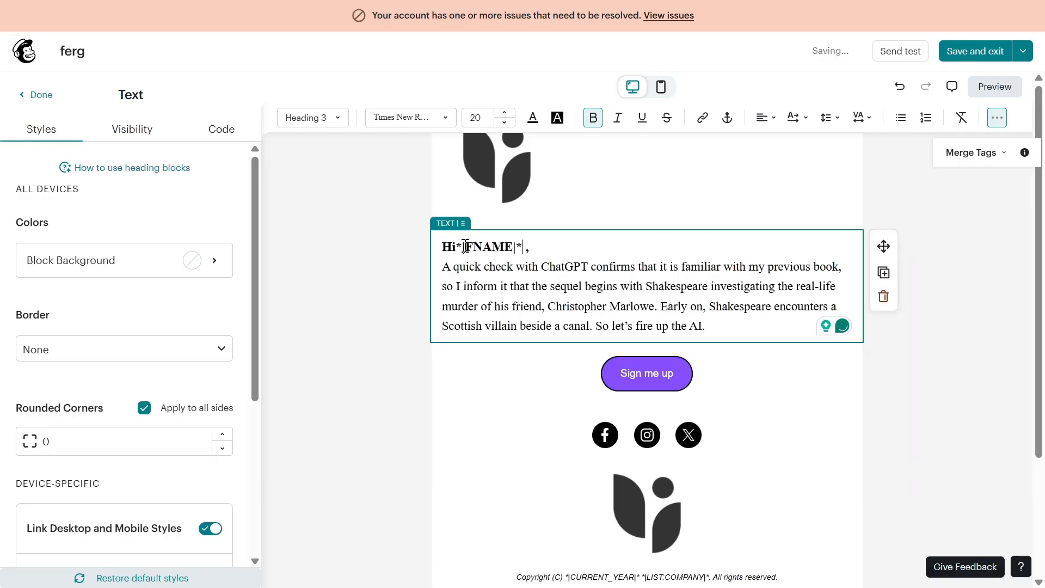
double_click(512, 248)
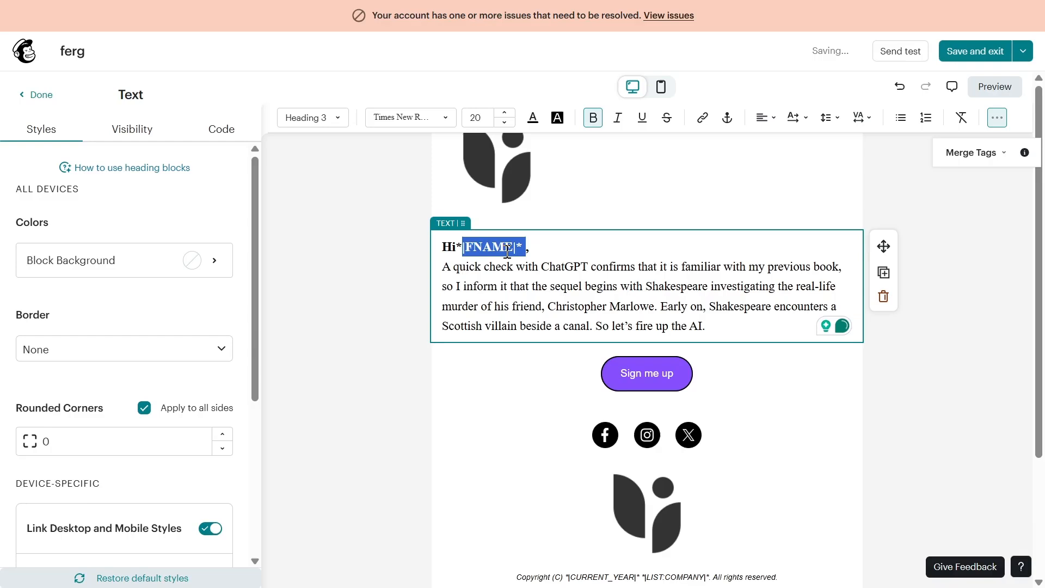
left_click(355, 283)
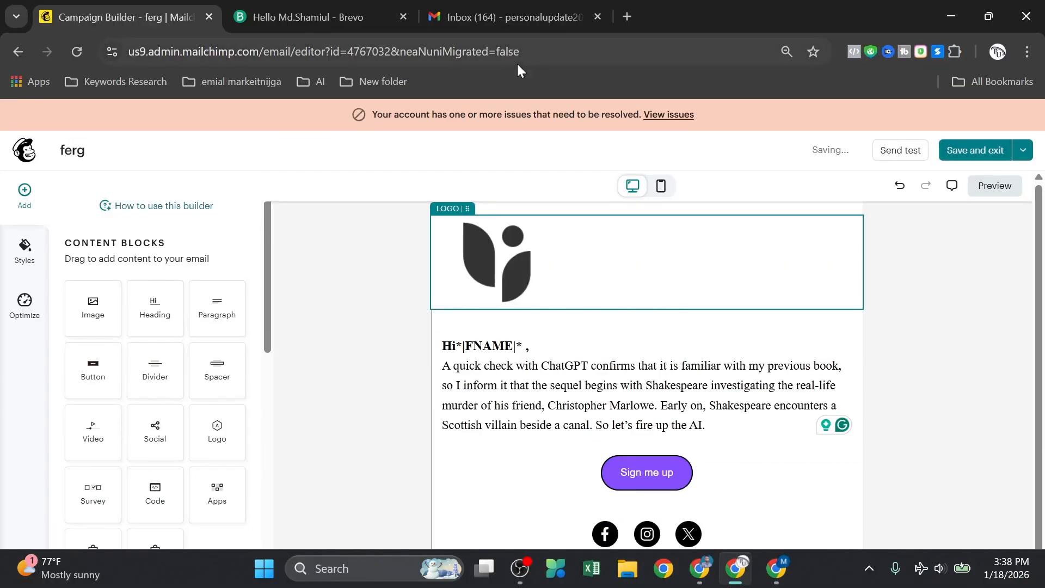
left_click(522, 55)
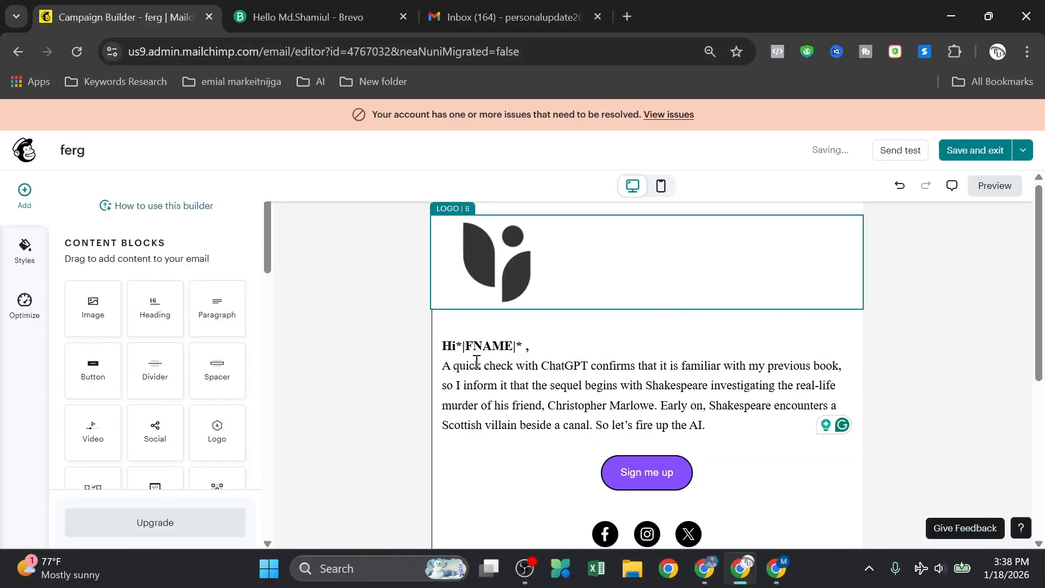
scroll(420, 344, "down", 3)
scroll(420, 344, "up", 3)
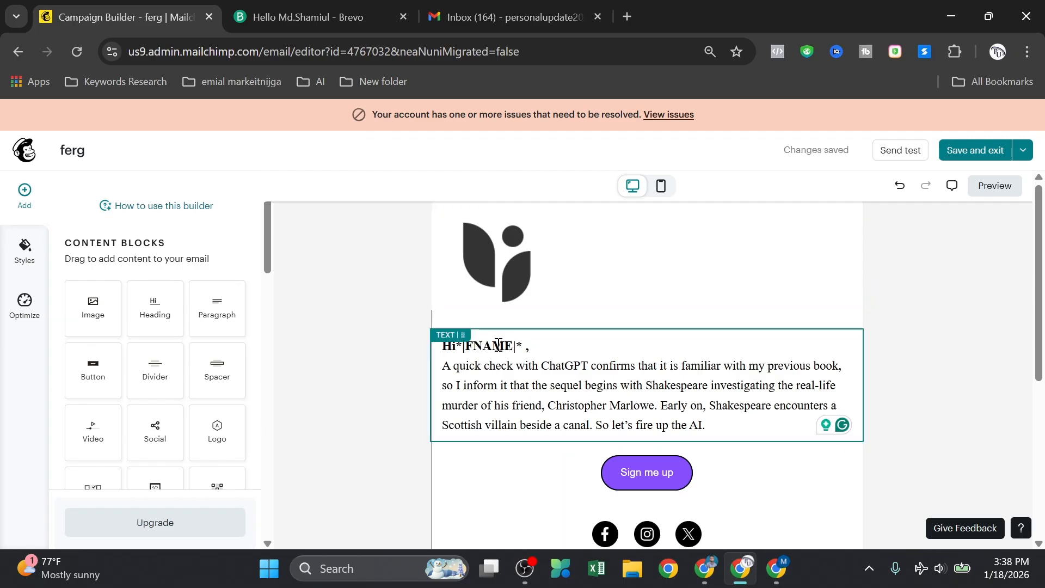
Step: Save the personalised Mailchimp email design, review the campaign checklist, then switch to Brevo
left_click(963, 151)
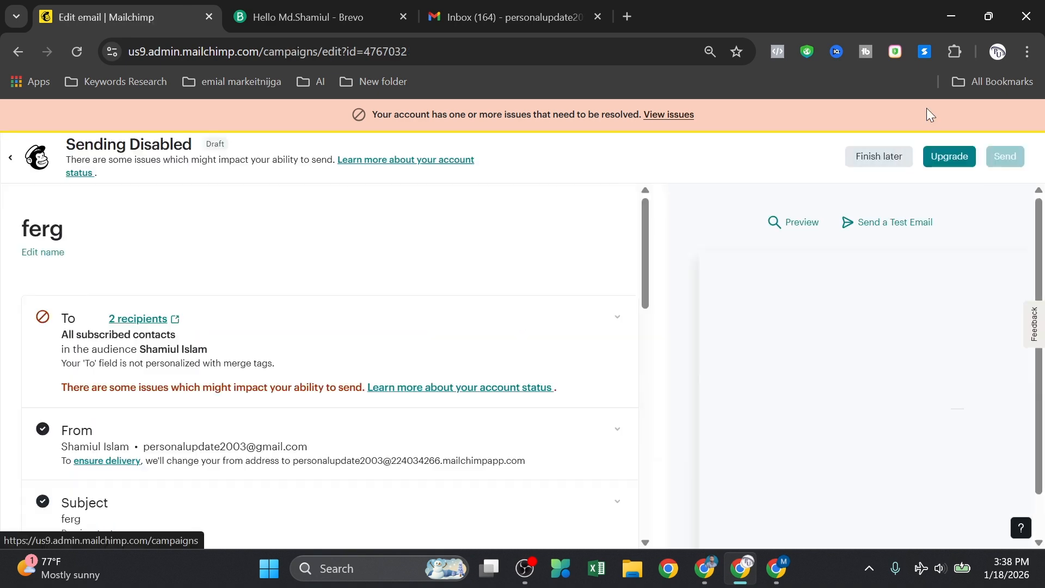
scroll(492, 350, "down", 10)
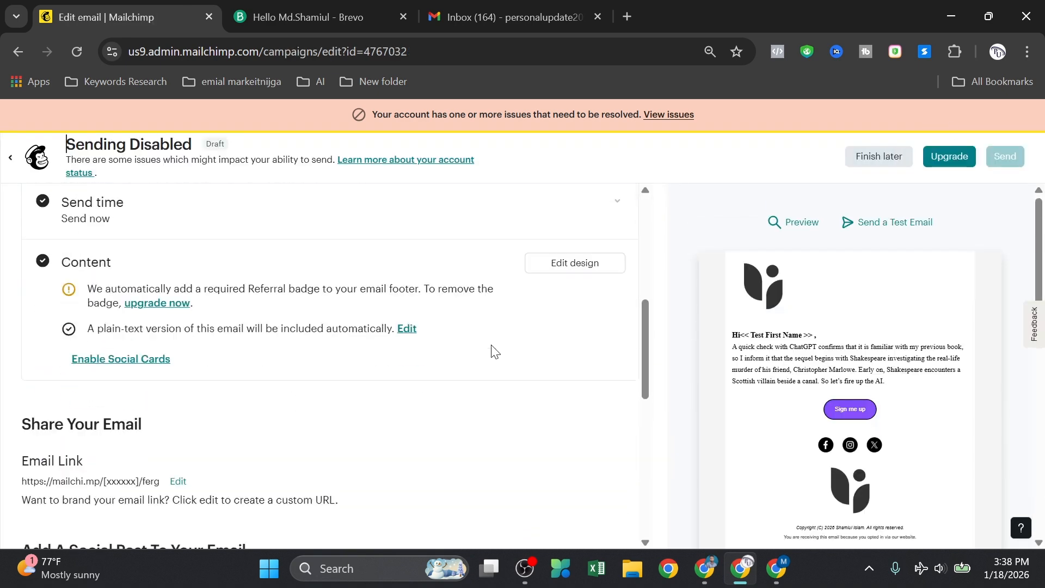
scroll(488, 359, "up", 2)
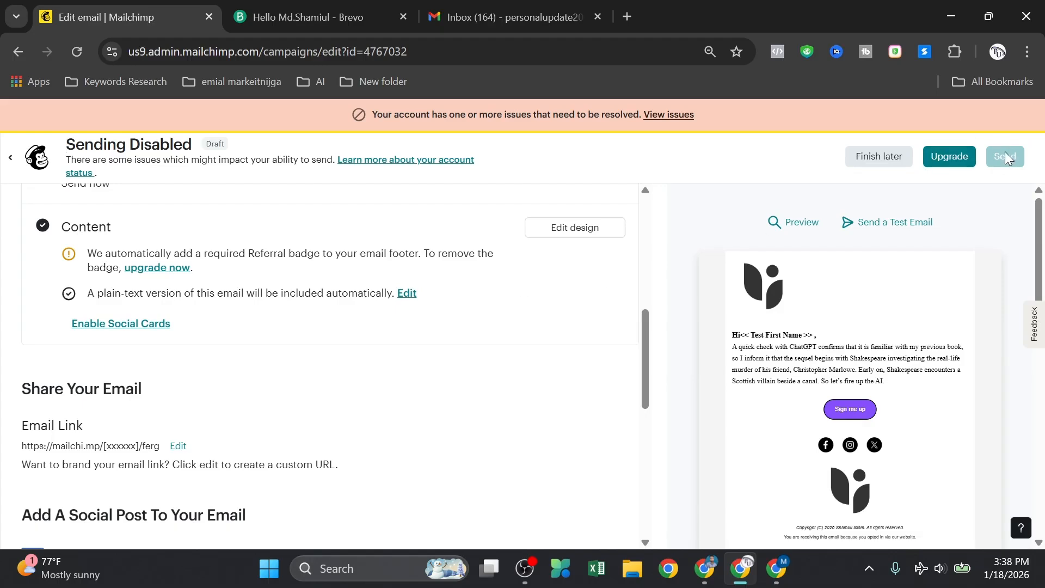
scroll(490, 344, "down", 1)
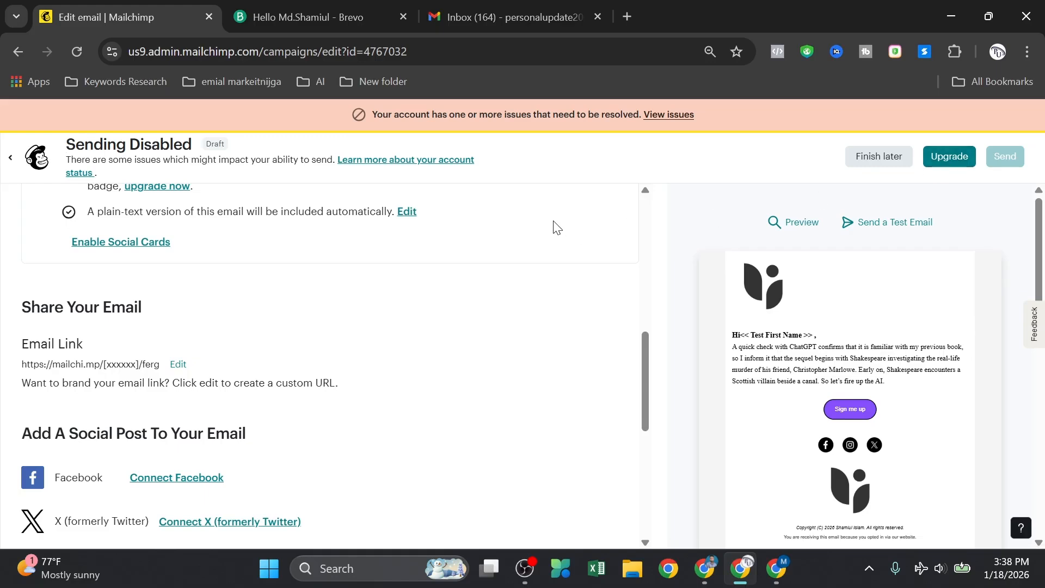
scroll(460, 239, "up", 3)
left_click(303, 7)
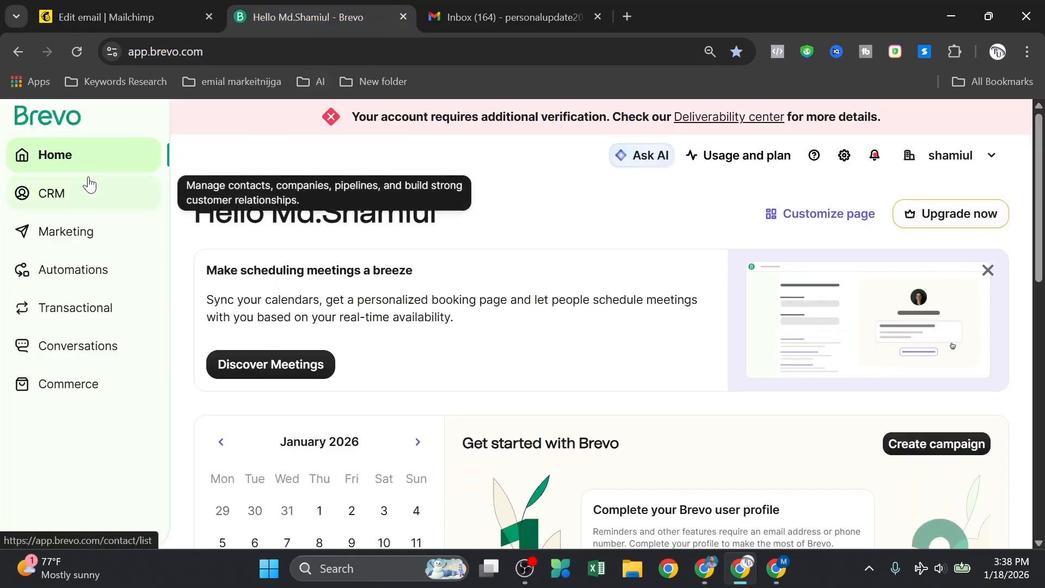
Step: Create a one-off Brevo email campaign named '1st demo' and return to the campaigns list
left_click(81, 234)
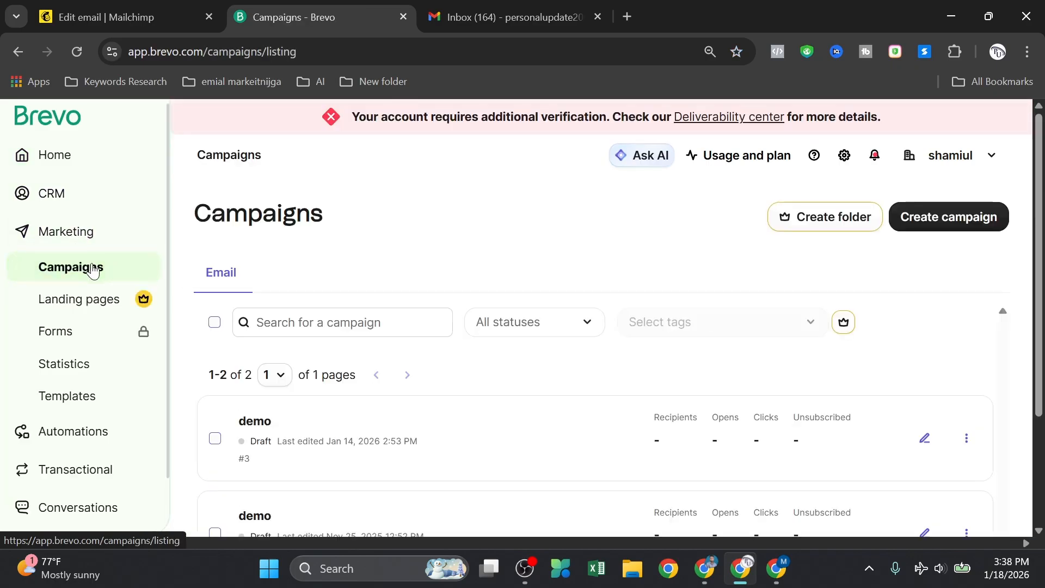
left_click(961, 221)
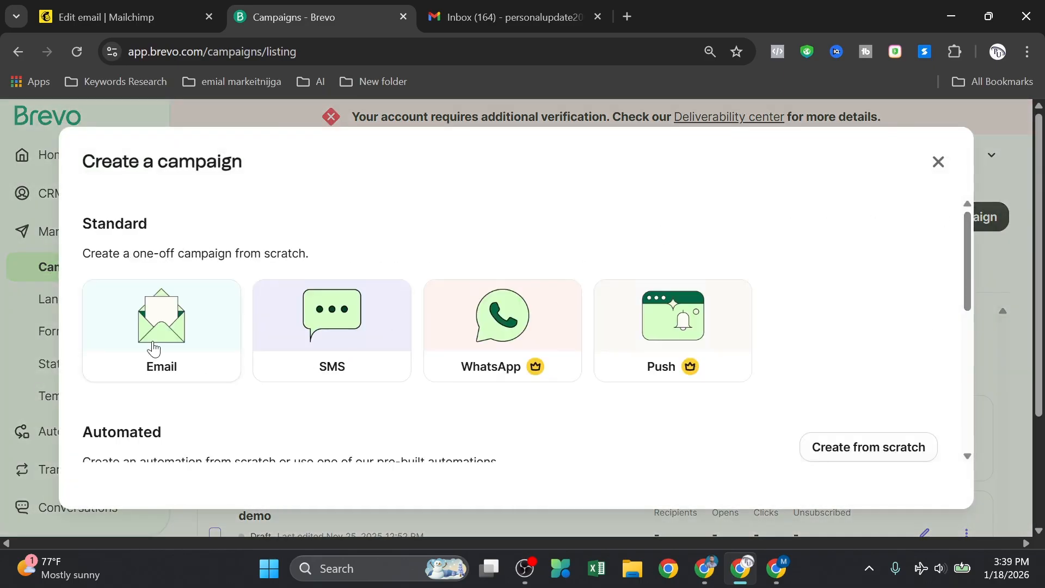
left_click(155, 347)
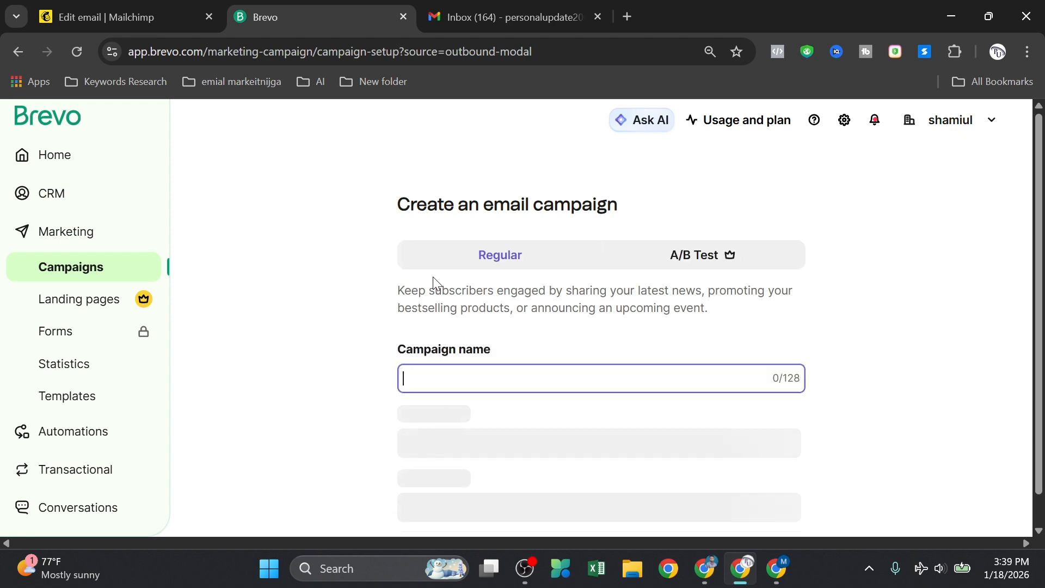
scroll(448, 368, "down", 1)
left_click(447, 349)
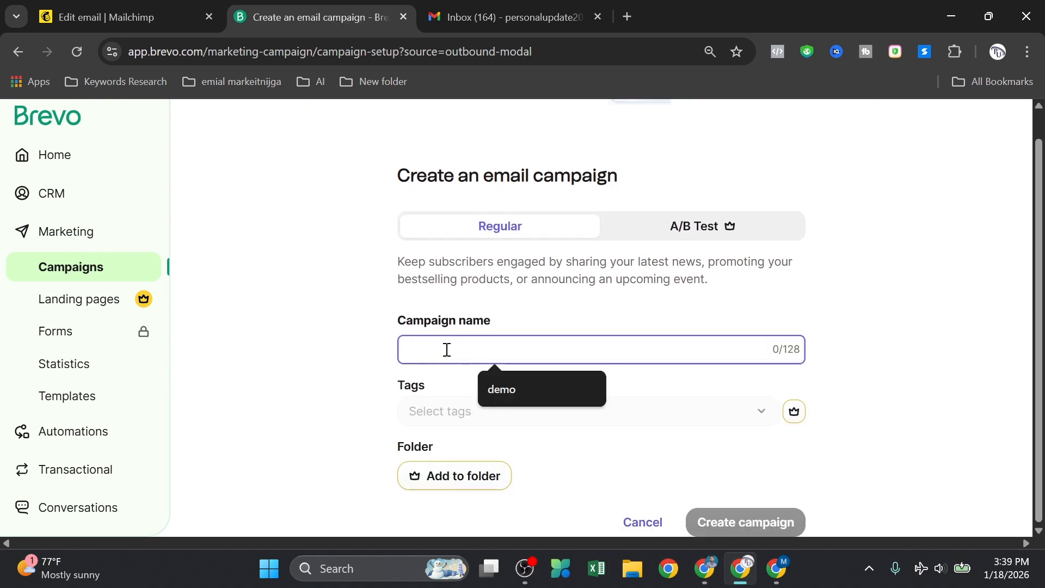
type("1st demo")
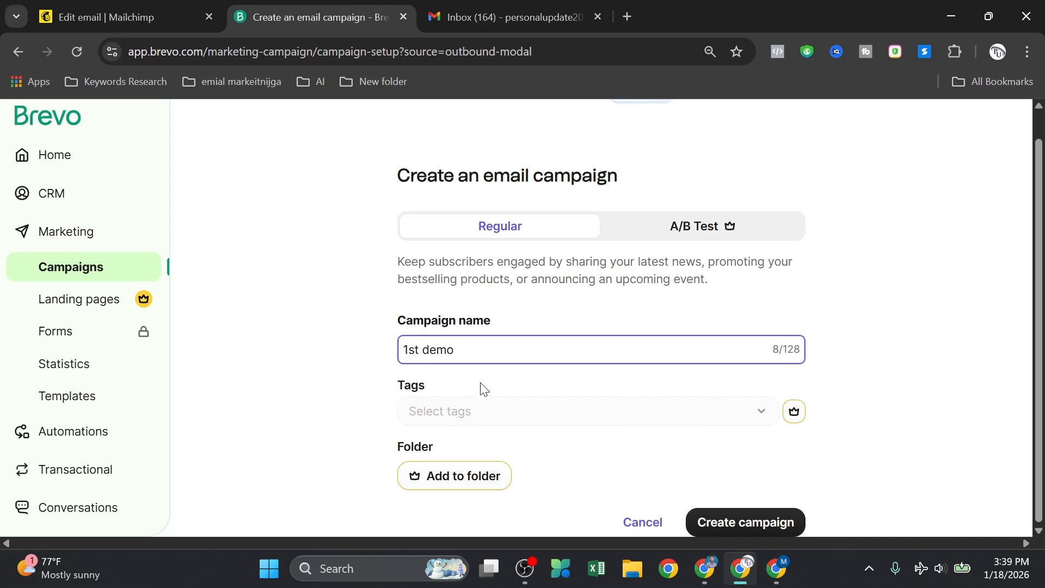
left_click(747, 522)
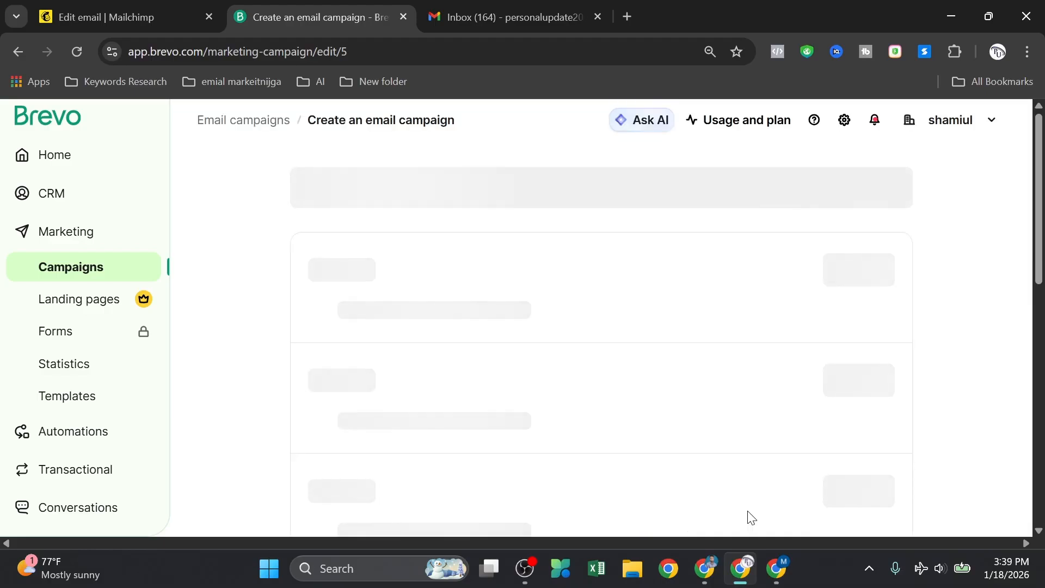
left_click(310, 184)
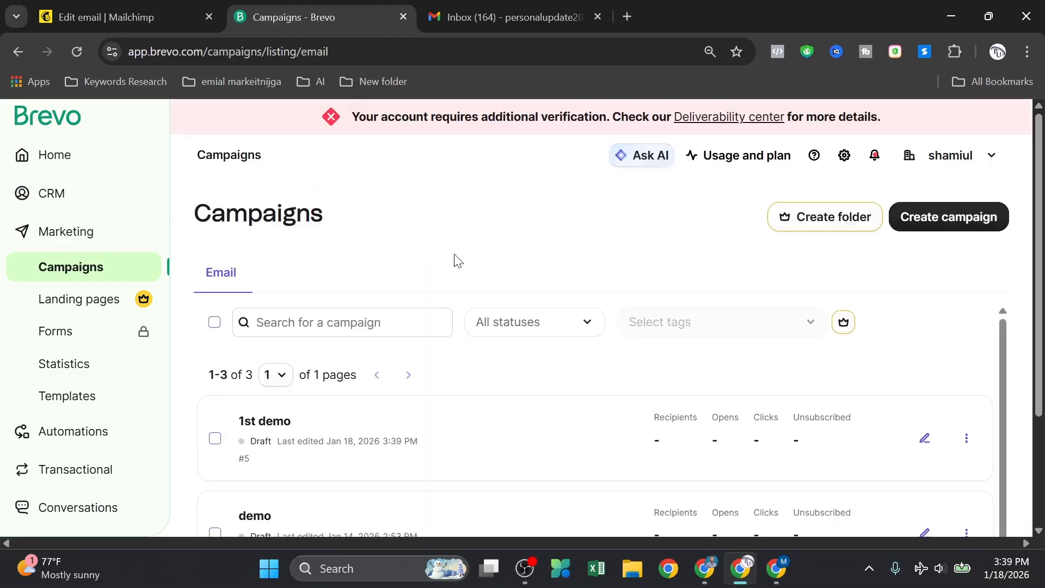
Step: Start a new one-off email campaign and name it '1st demo 21'
left_click(937, 221)
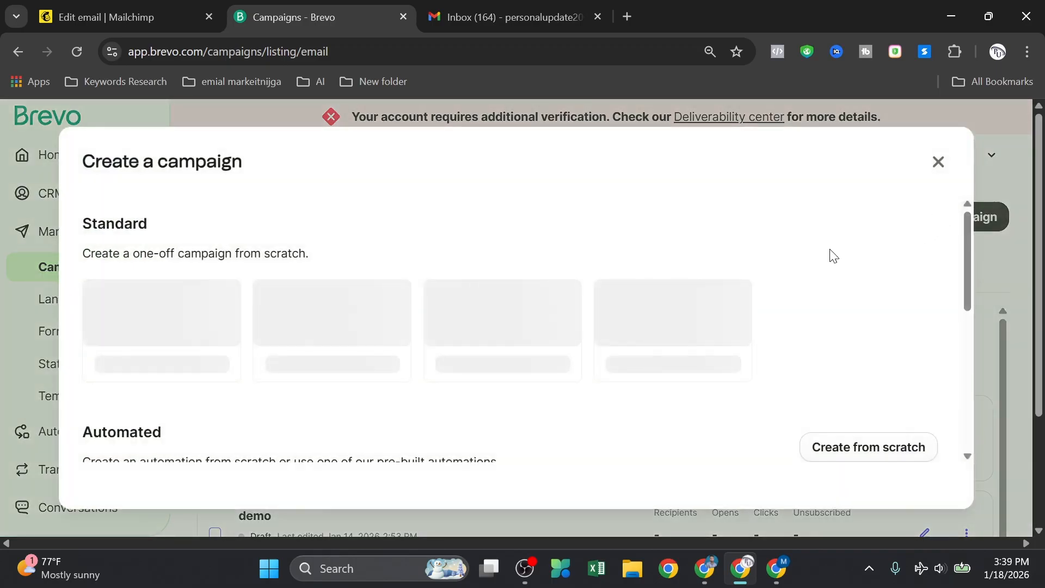
left_click(172, 366)
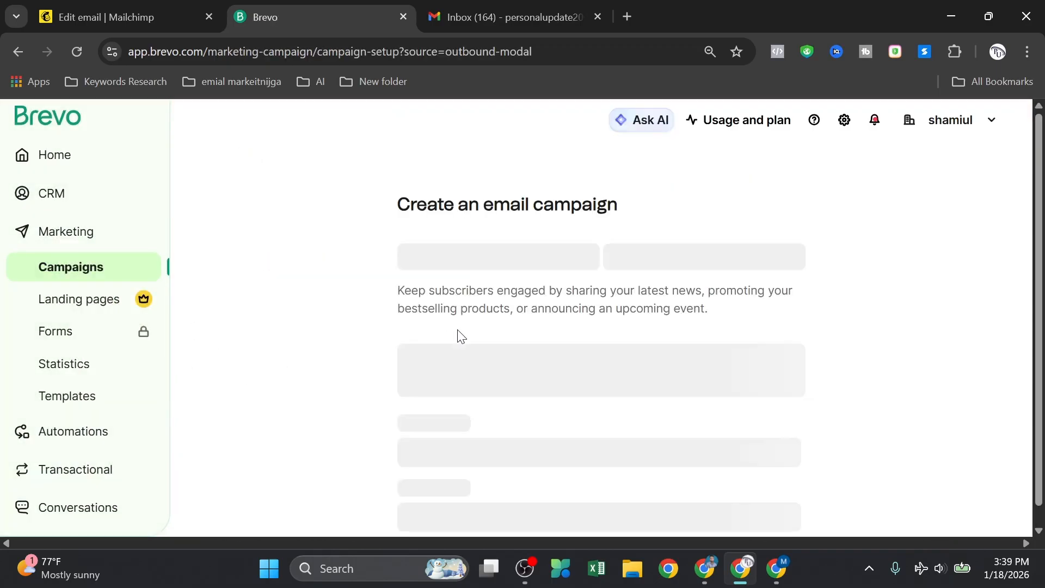
scroll(584, 351, "down", 1)
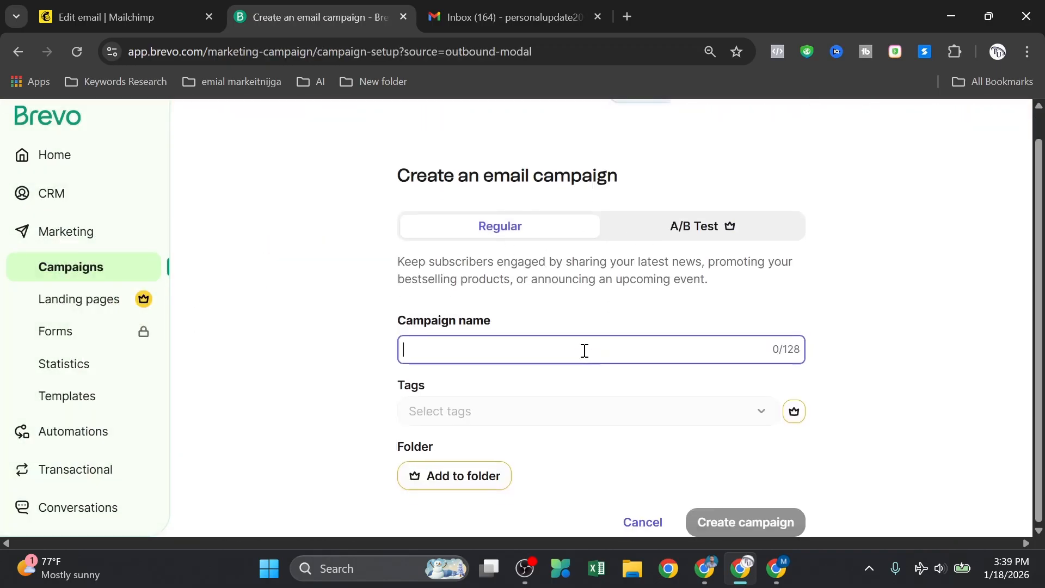
left_click(471, 349)
left_click(502, 418)
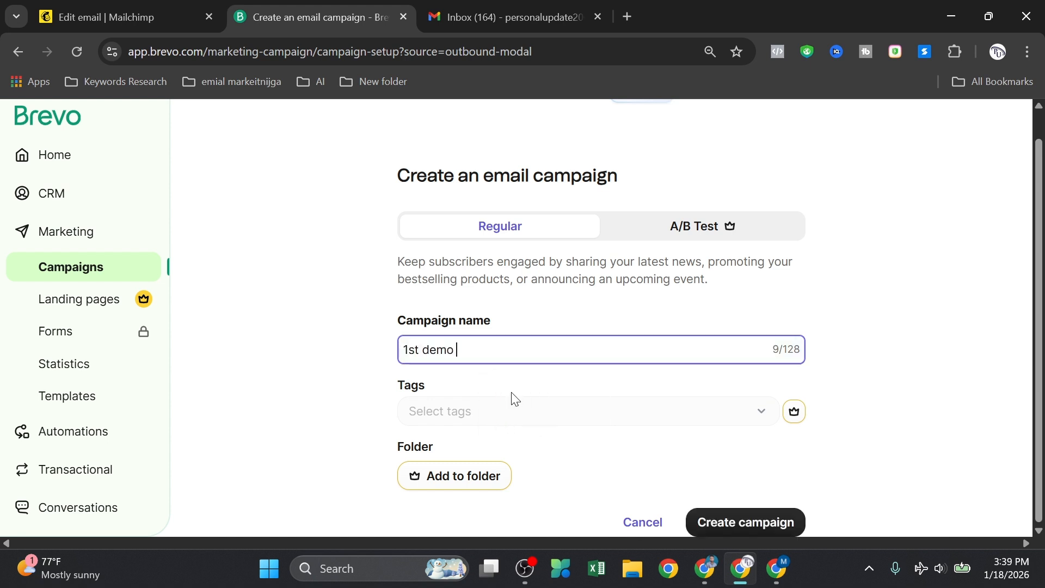
type("21")
Step: Keep the Regular type rather than A/B test and create the '1st demo 21' campaign
scroll(544, 349, "up", 1)
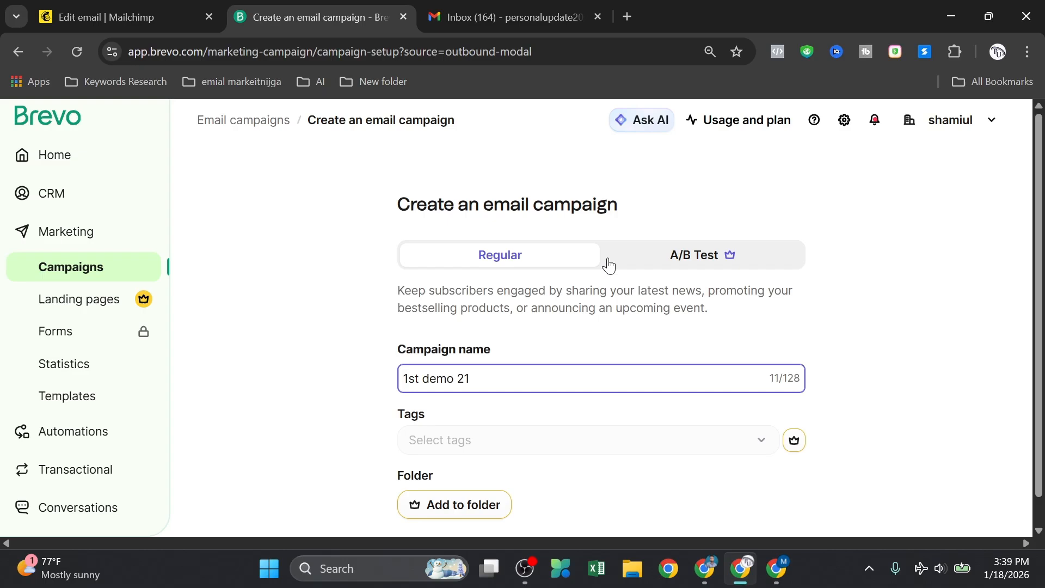
left_click(667, 254)
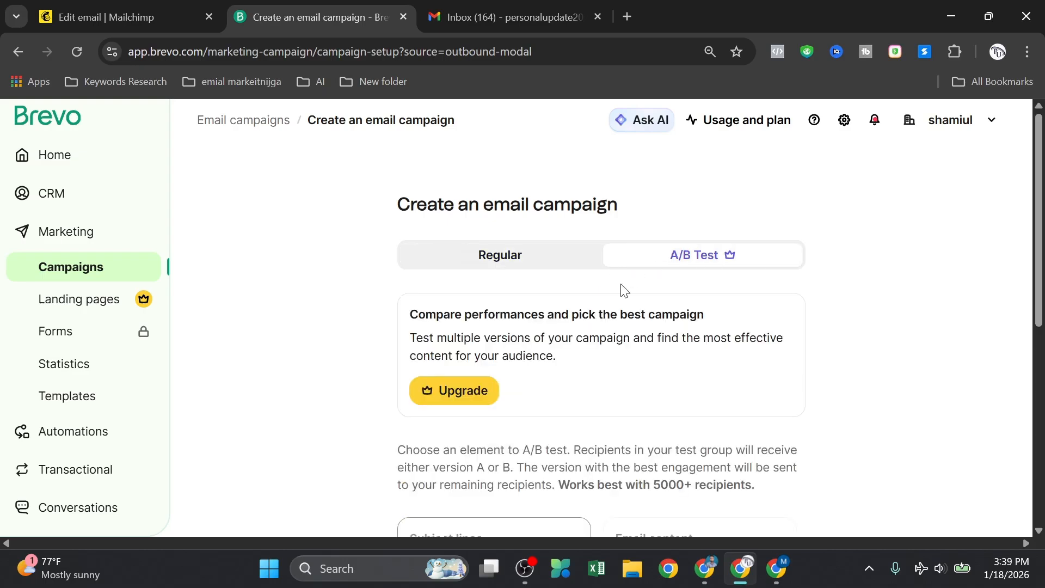
scroll(610, 316, "down", 4)
scroll(602, 338, "up", 5)
left_click(494, 262)
scroll(493, 381, "down", 1)
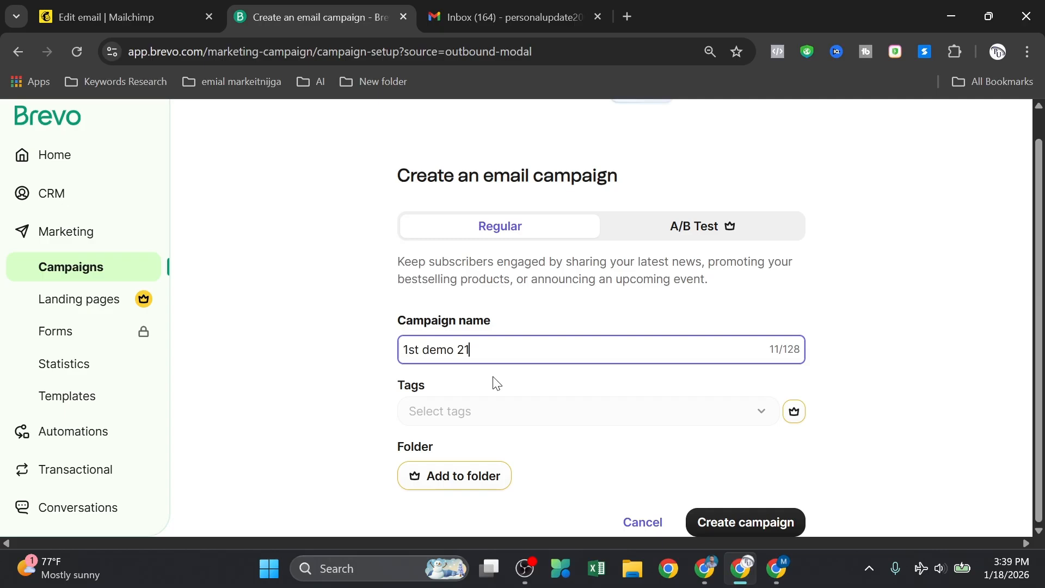
left_click(756, 232)
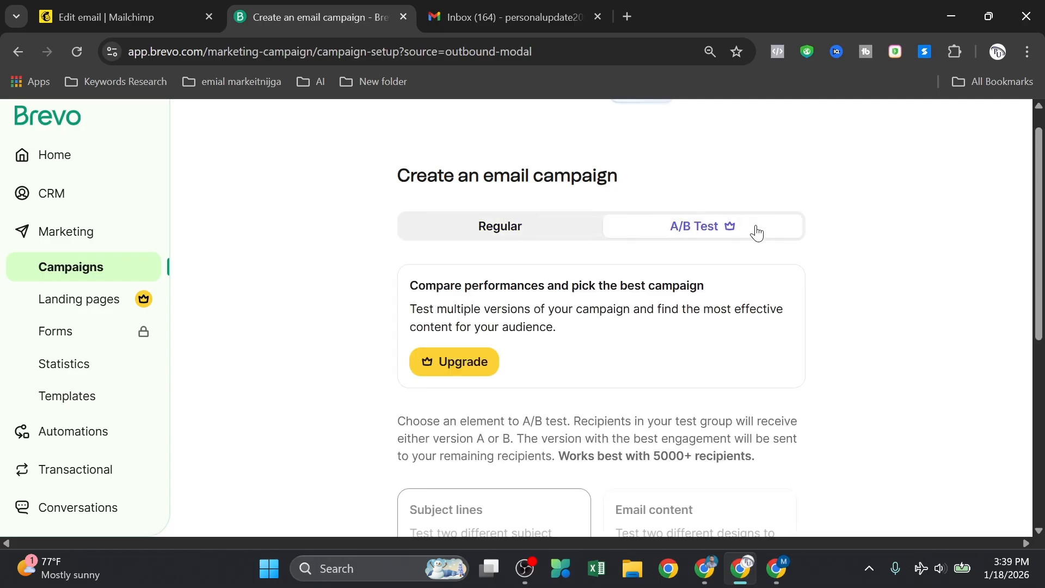
left_click(550, 233)
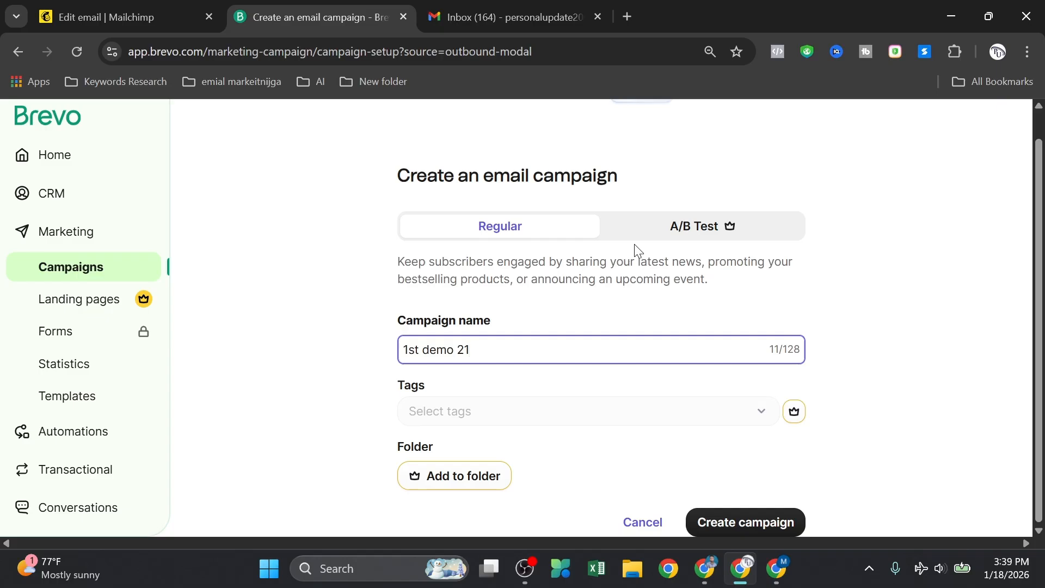
left_click(771, 517)
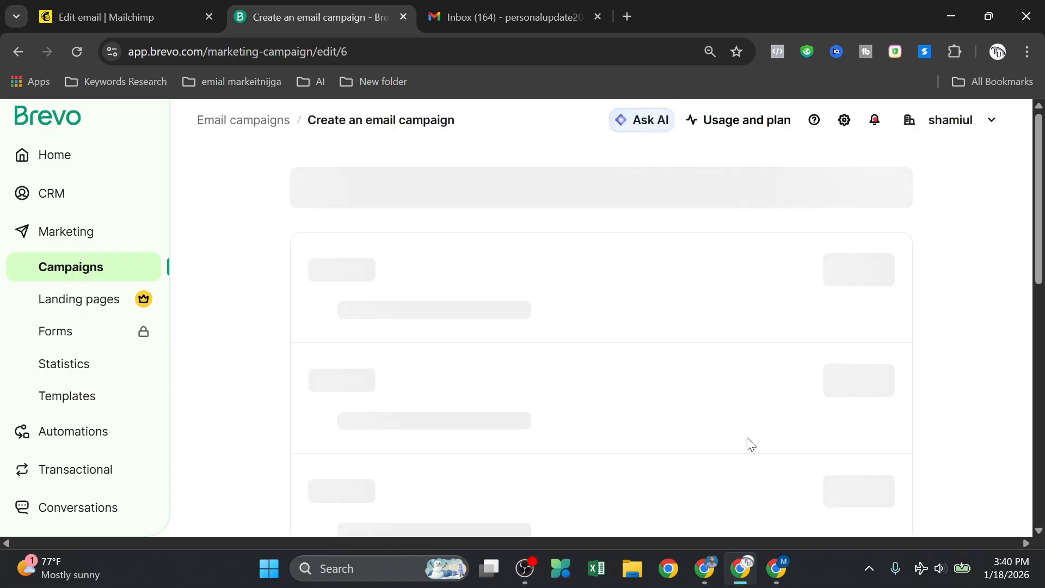
Step: Review the '1st demo 21' setup page and sender address, then begin adding recipients
scroll(404, 227, "down", 1)
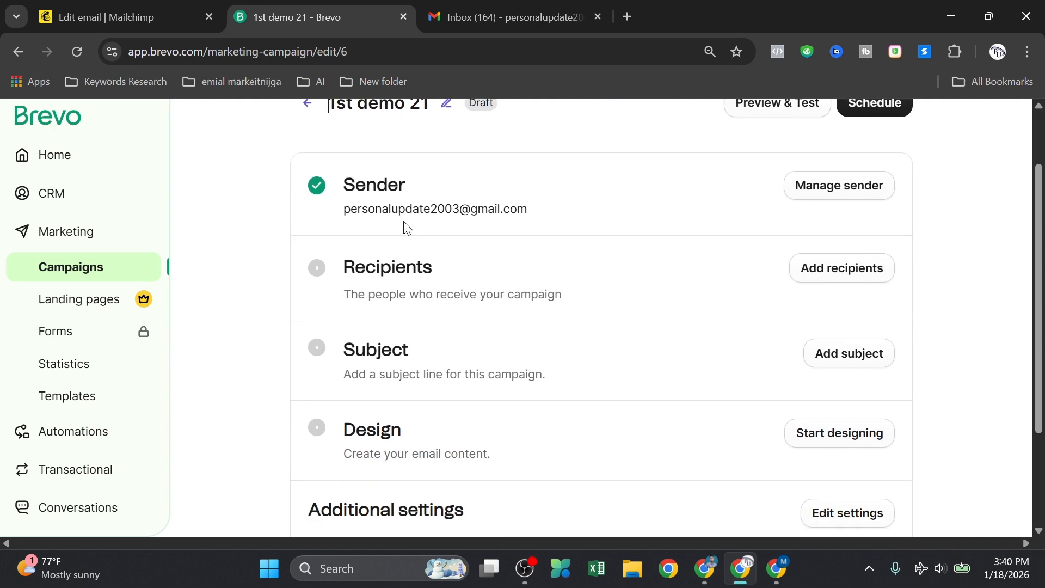
scroll(408, 275, "up", 1)
scroll(413, 280, "down", 4)
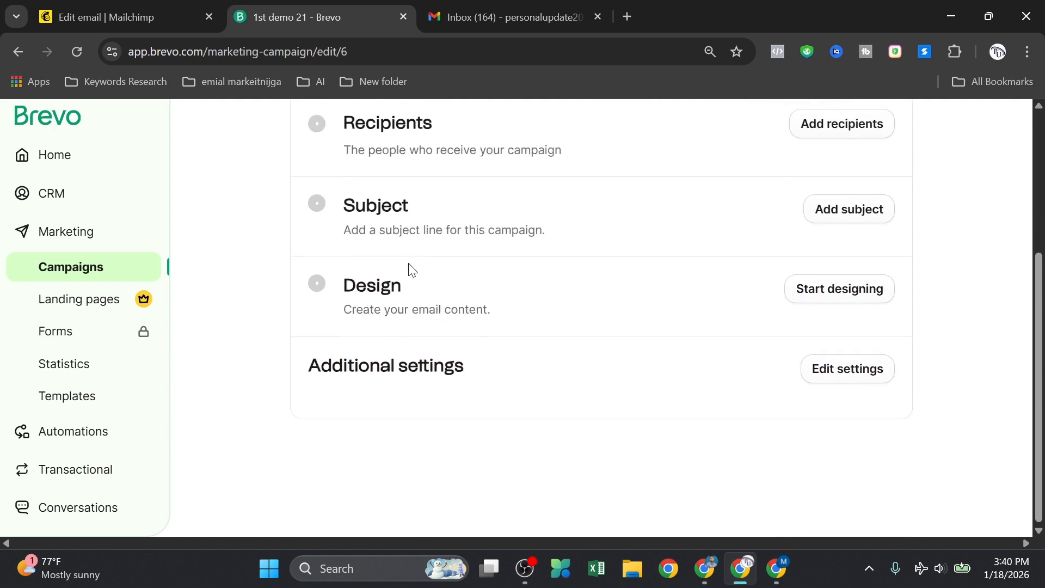
scroll(531, 365, "up", 4)
scroll(588, 305, "down", 4)
scroll(543, 311, "up", 3)
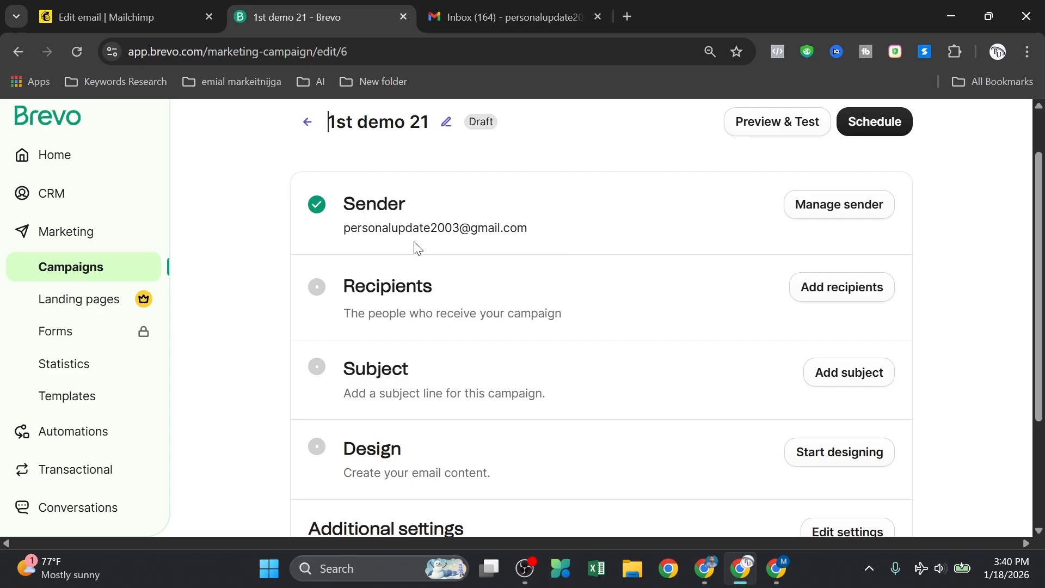
left_click_drag(350, 227, 502, 248)
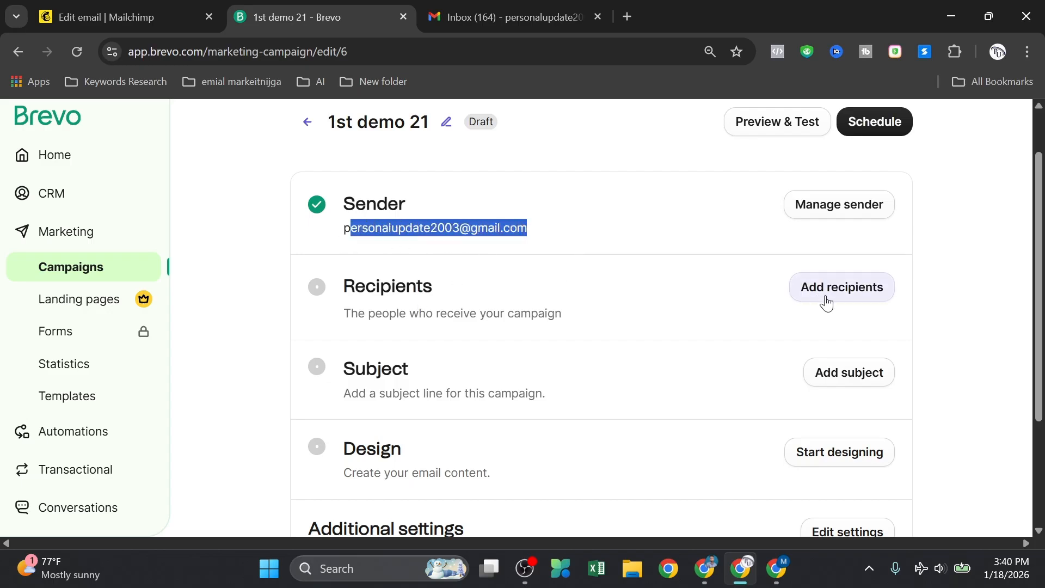
left_click(843, 294)
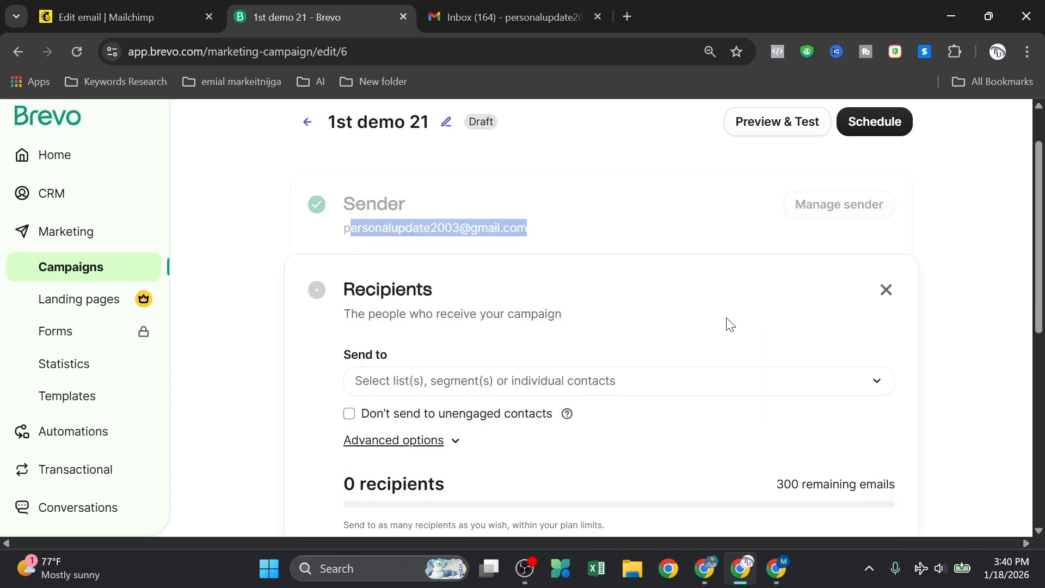
Step: Save Your first list #2 (2 recipients) as the recipients, then go to the Subject step
left_click(411, 380)
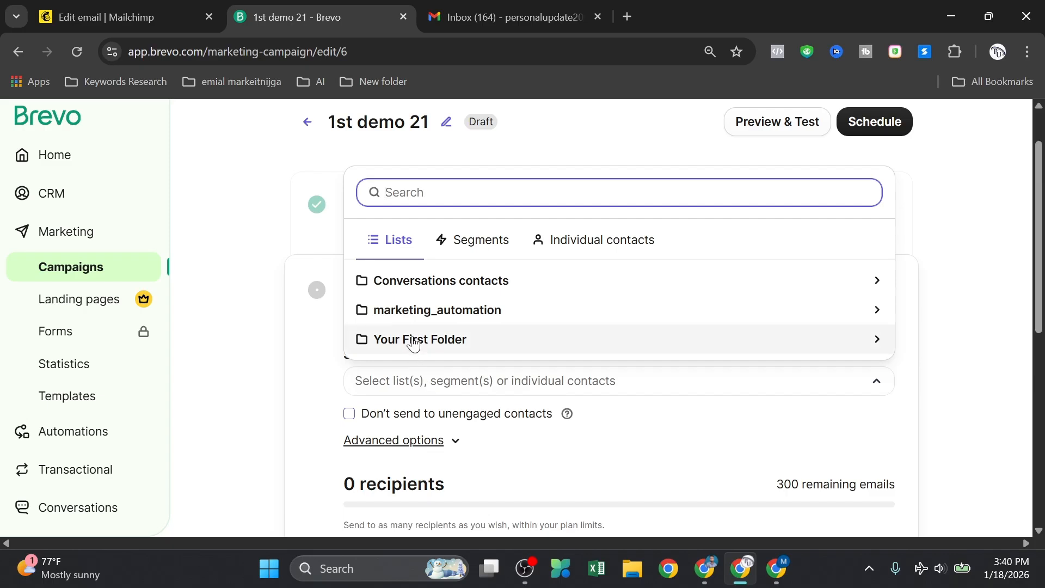
left_click(416, 340)
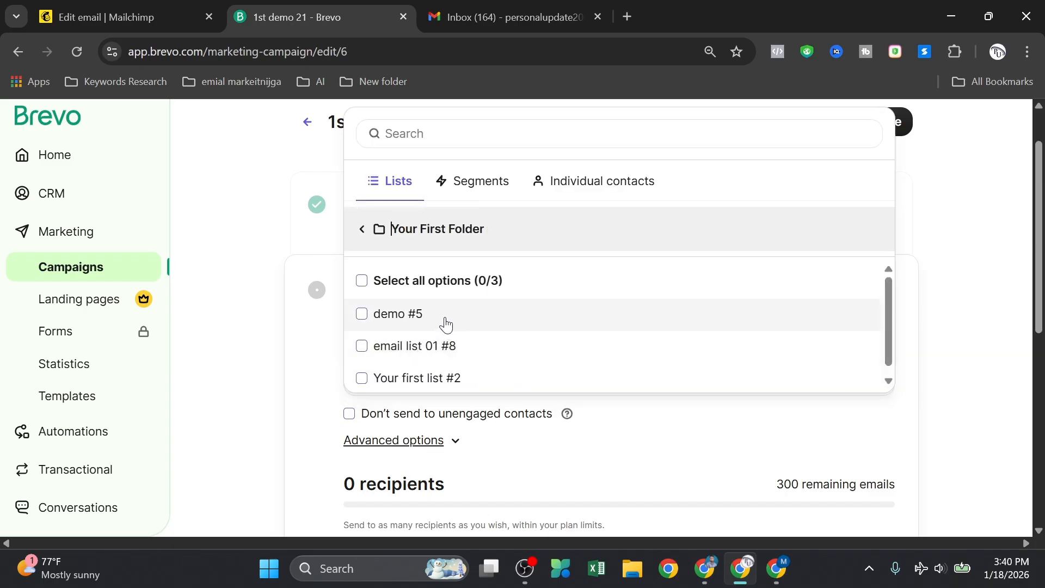
left_click(397, 367)
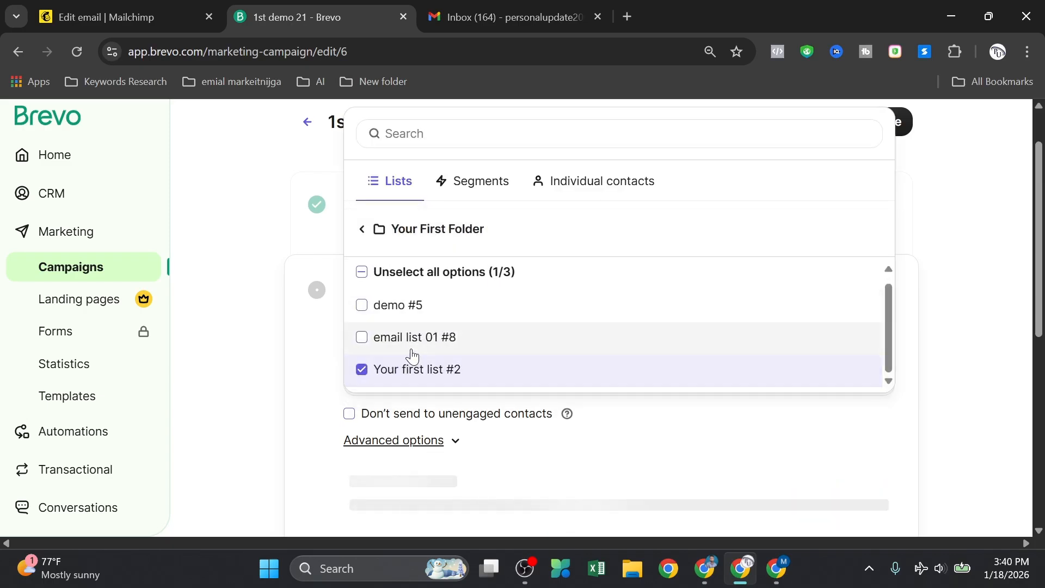
scroll(571, 337, "up", 1)
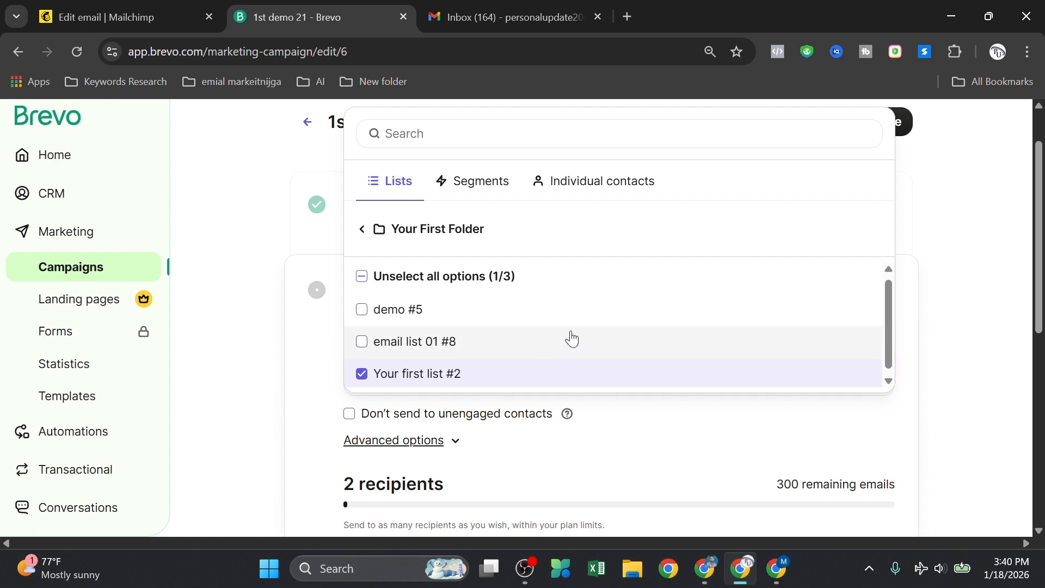
left_click(325, 339)
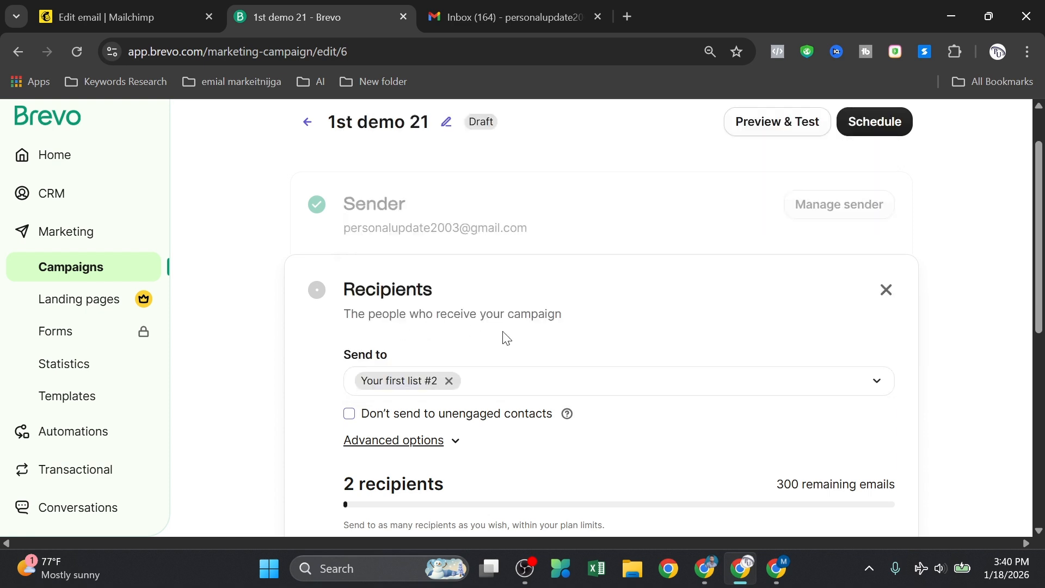
scroll(506, 338, "down", 2)
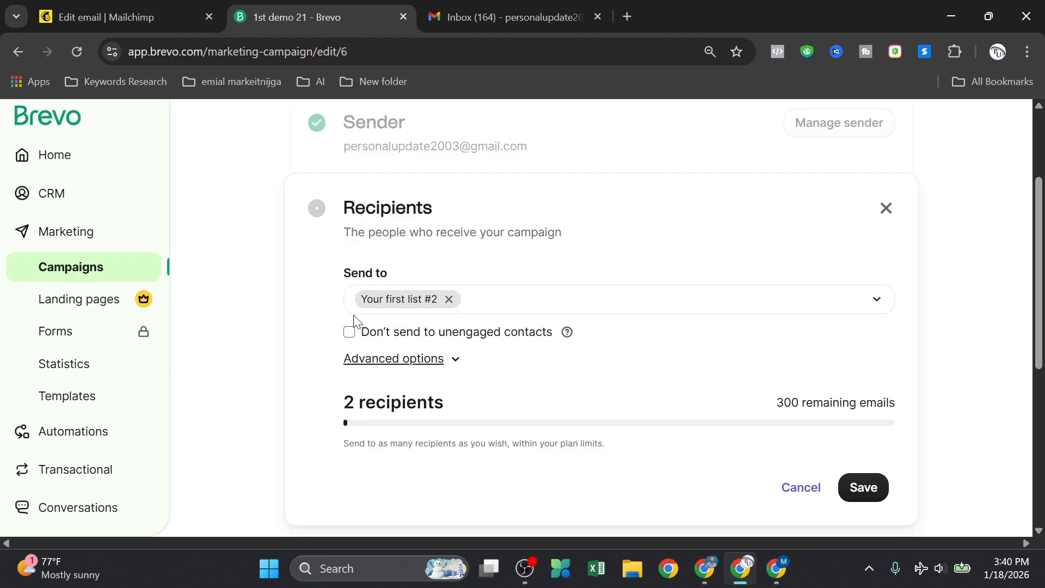
scroll(359, 332, "down", 3)
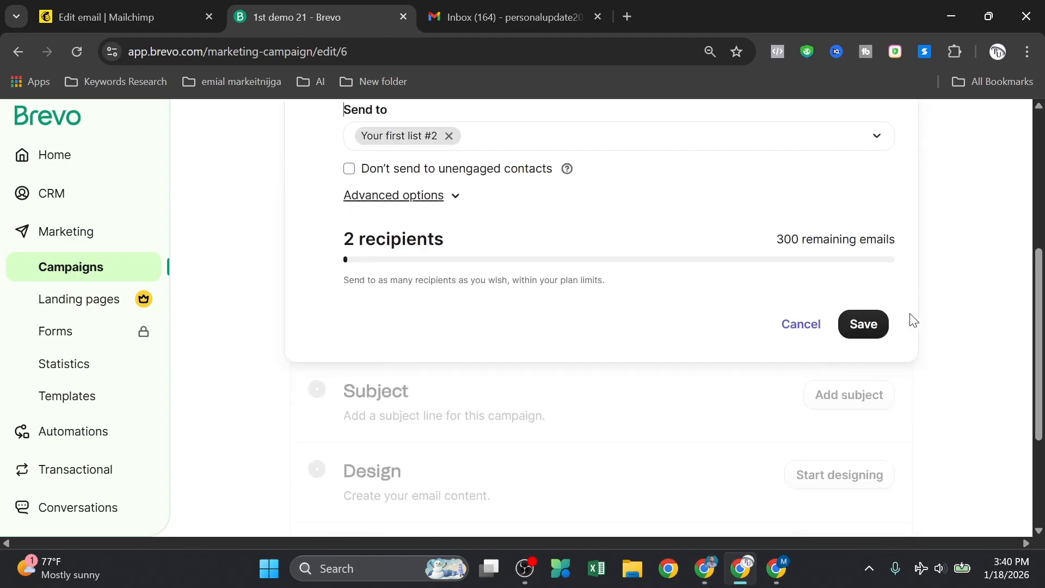
left_click(867, 324)
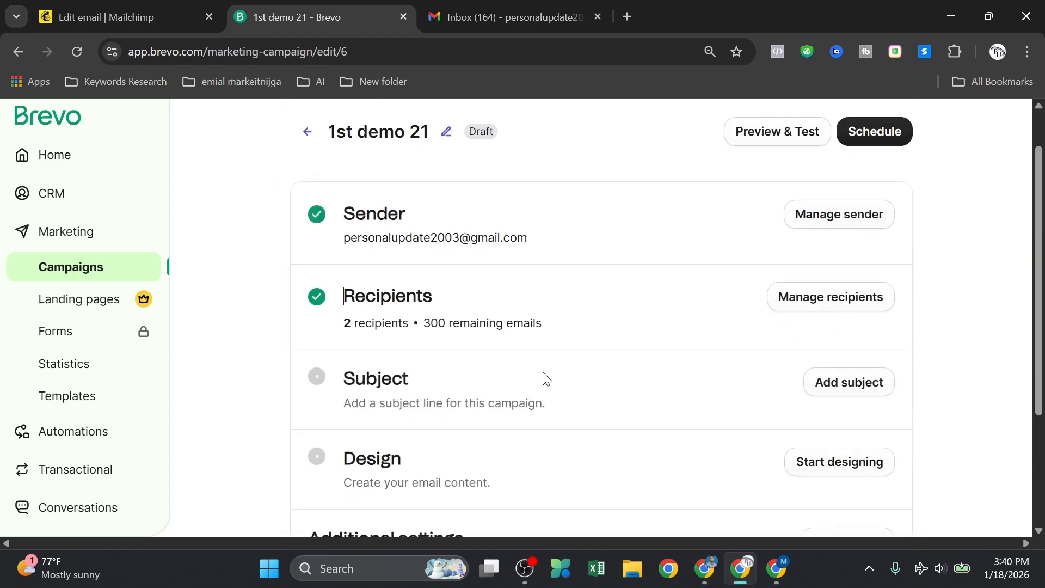
scroll(546, 378, "down", 1)
left_click(856, 317)
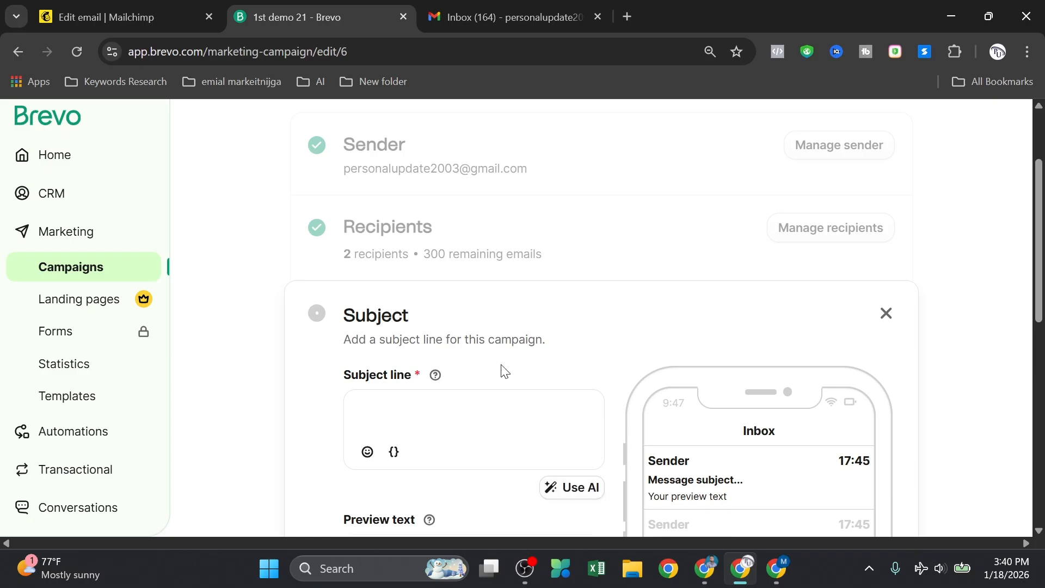
Step: Enter the subject line 'get 15% off'
scroll(506, 372, "down", 3)
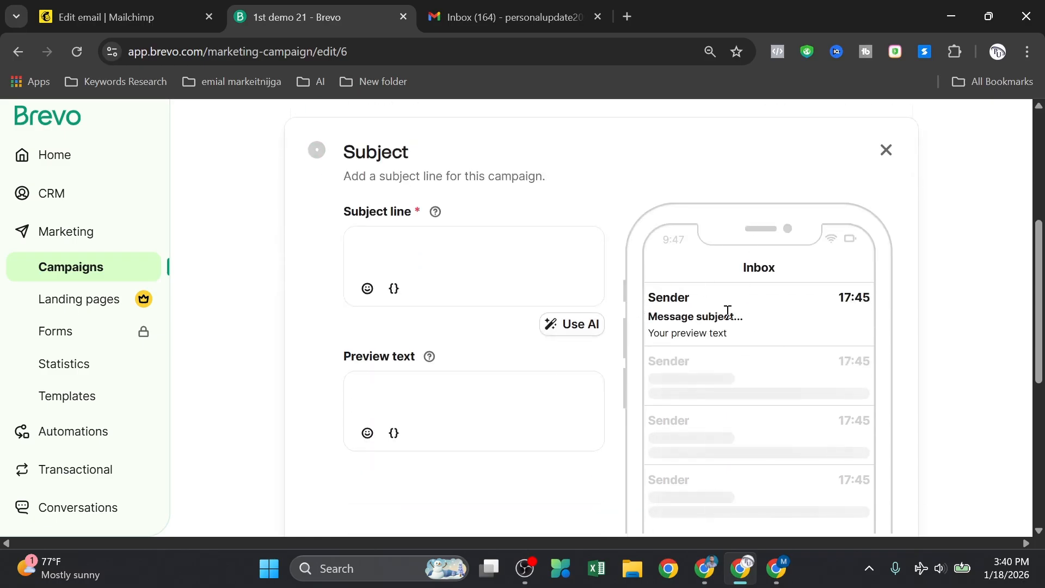
left_click(391, 245)
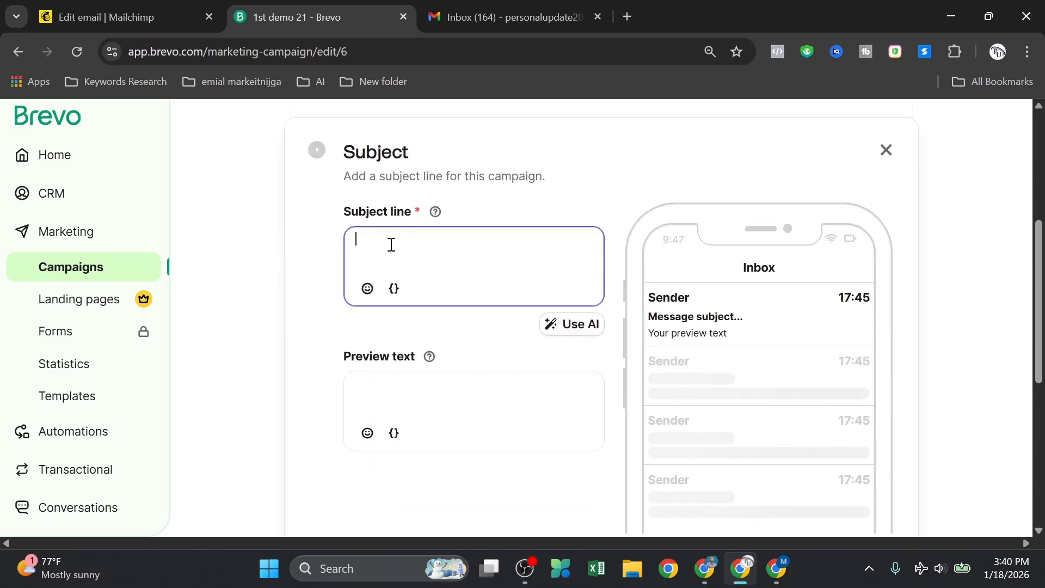
type("get 15% off")
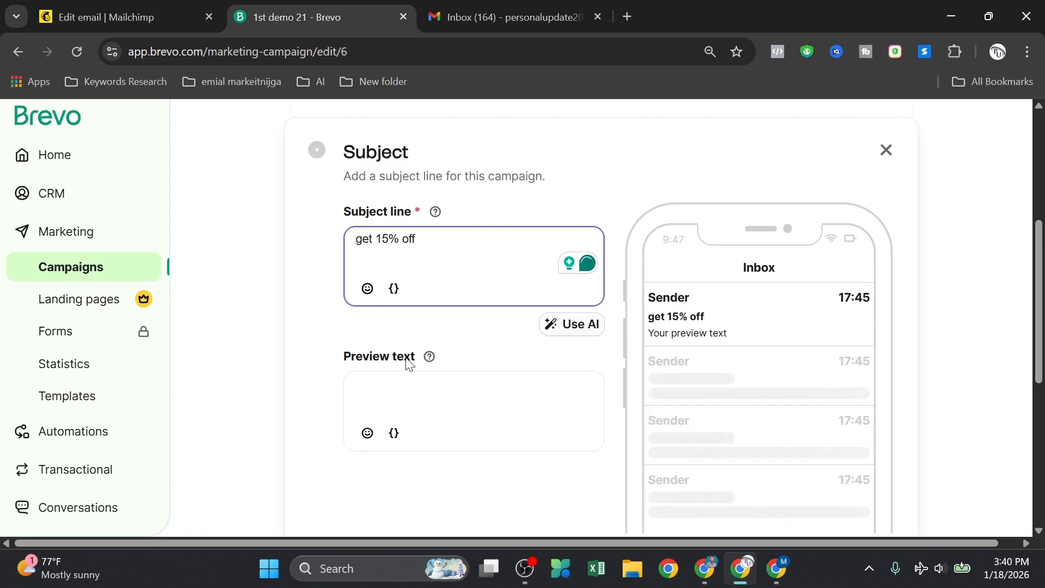
Step: Enter the preview text 'limited offer for new year' and place the caret at its start
left_click(384, 383)
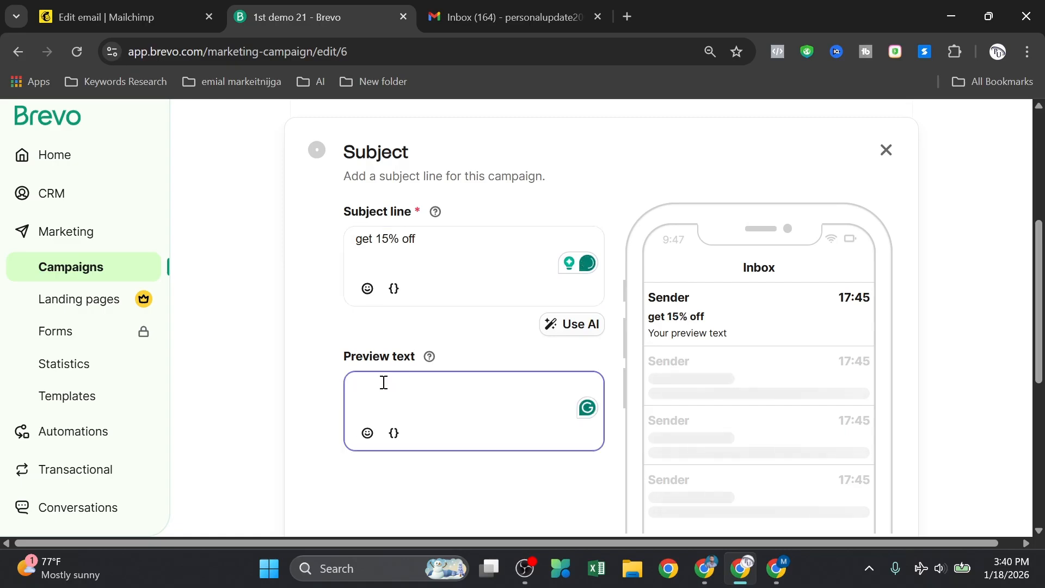
type("limited offer fo")
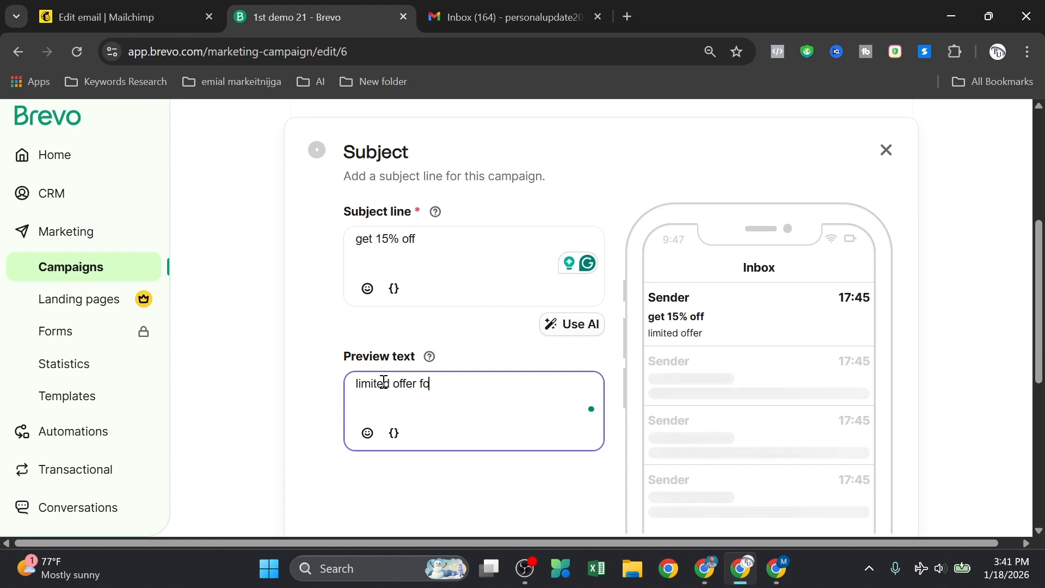
type("w ")
type("new")
type(" ye")
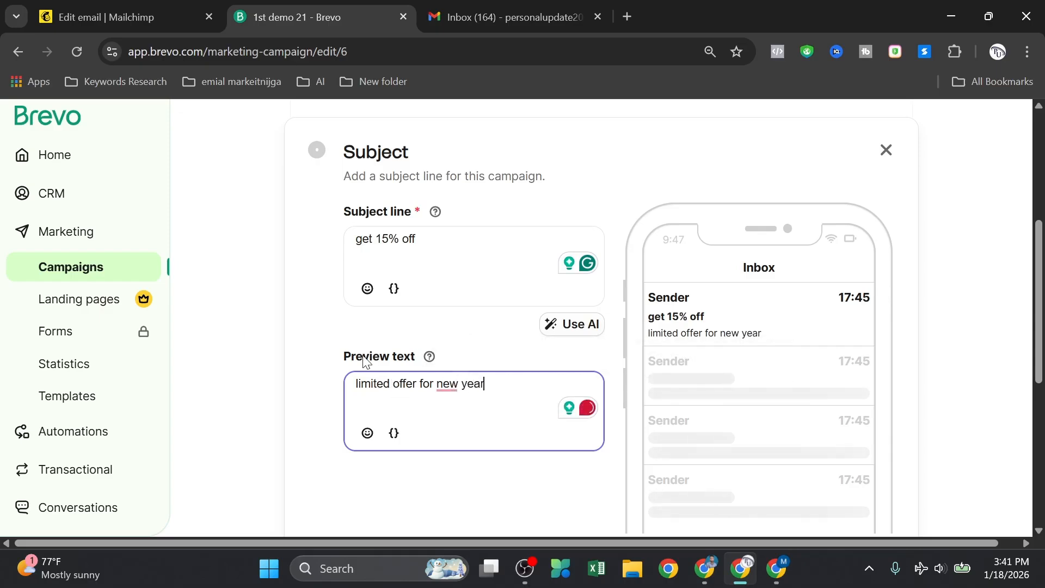
left_click_drag(660, 333, 767, 333)
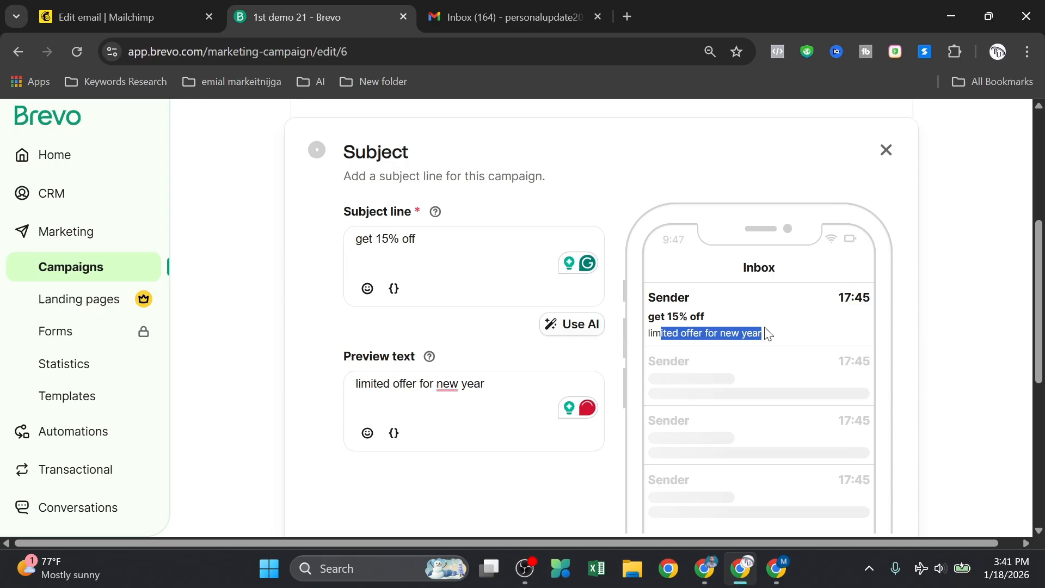
left_click(932, 333)
scroll(544, 348, "down", 3)
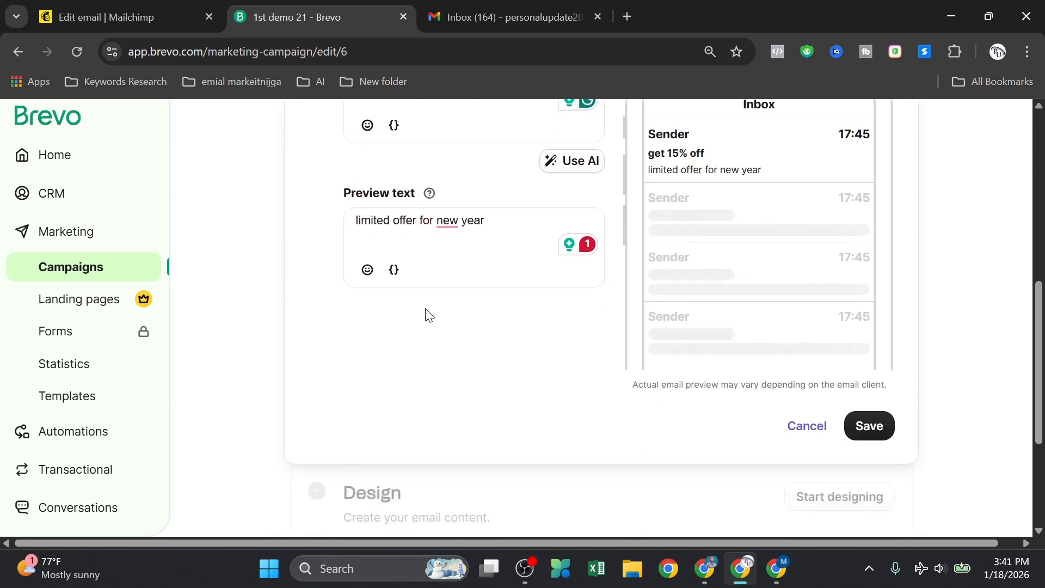
scroll(426, 316, "up", 2)
scroll(357, 300, "up", 2)
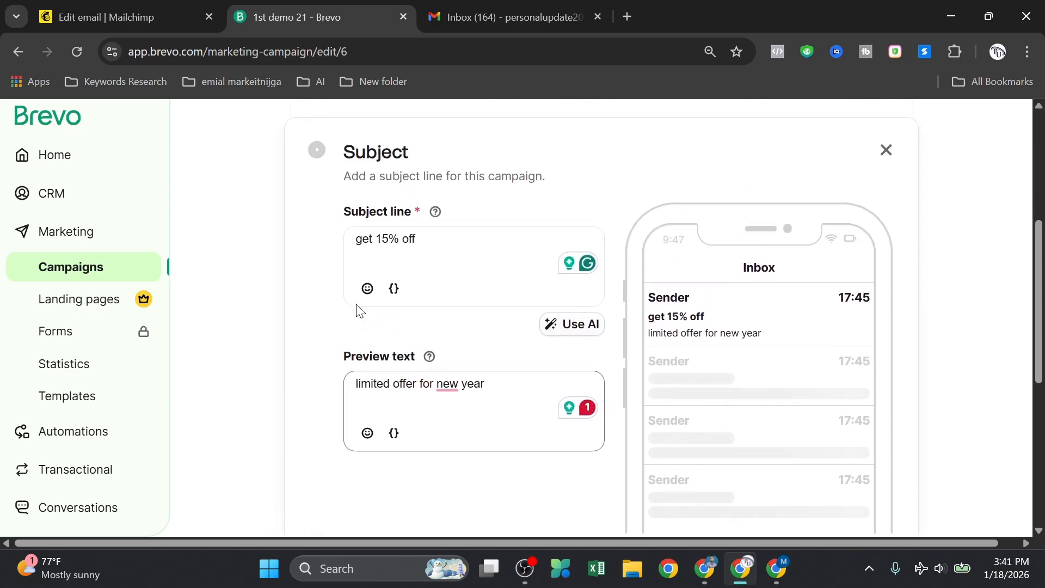
left_click(355, 380)
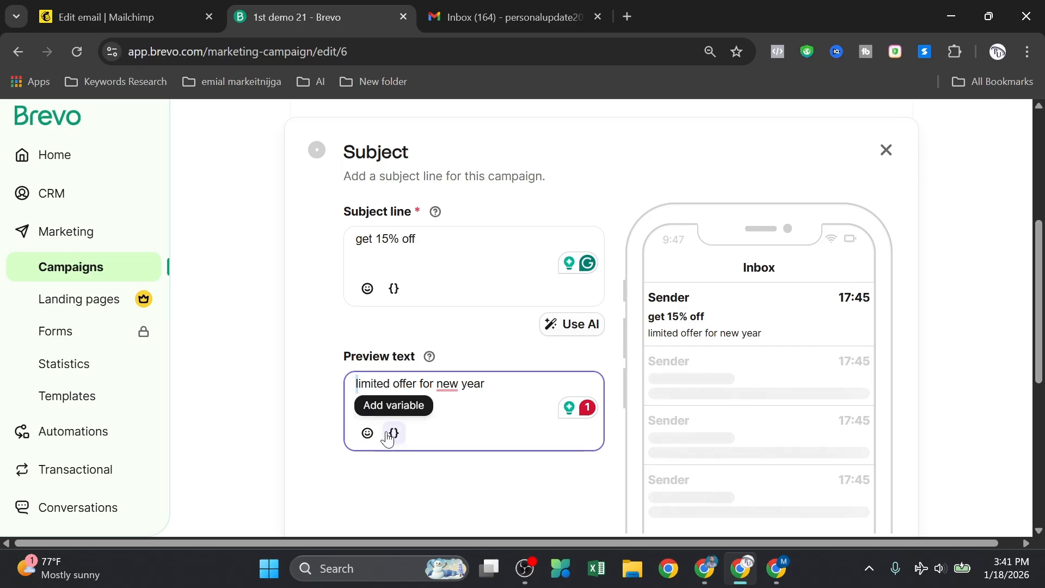
left_click(329, 402)
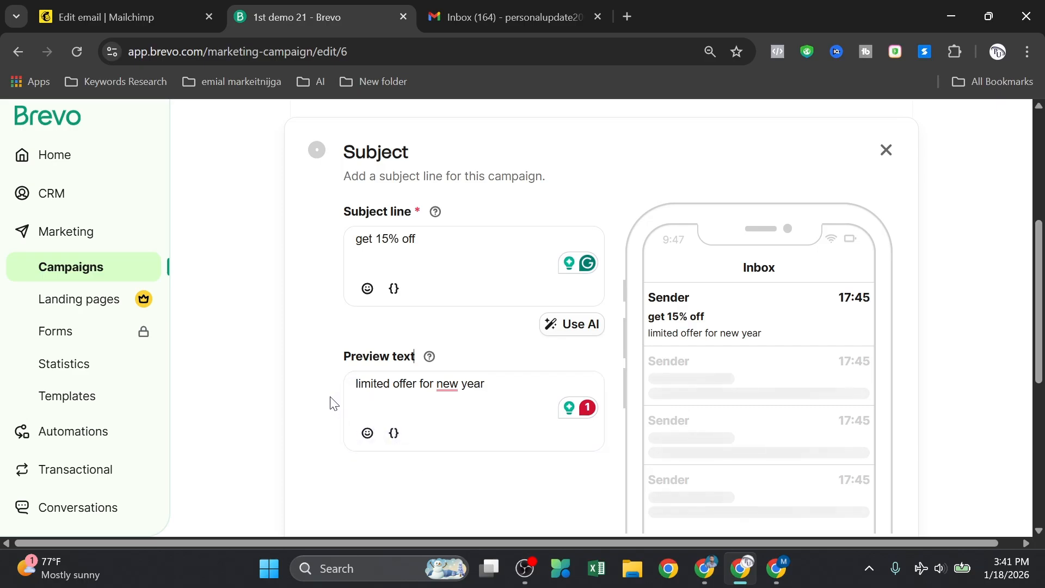
left_click(356, 384)
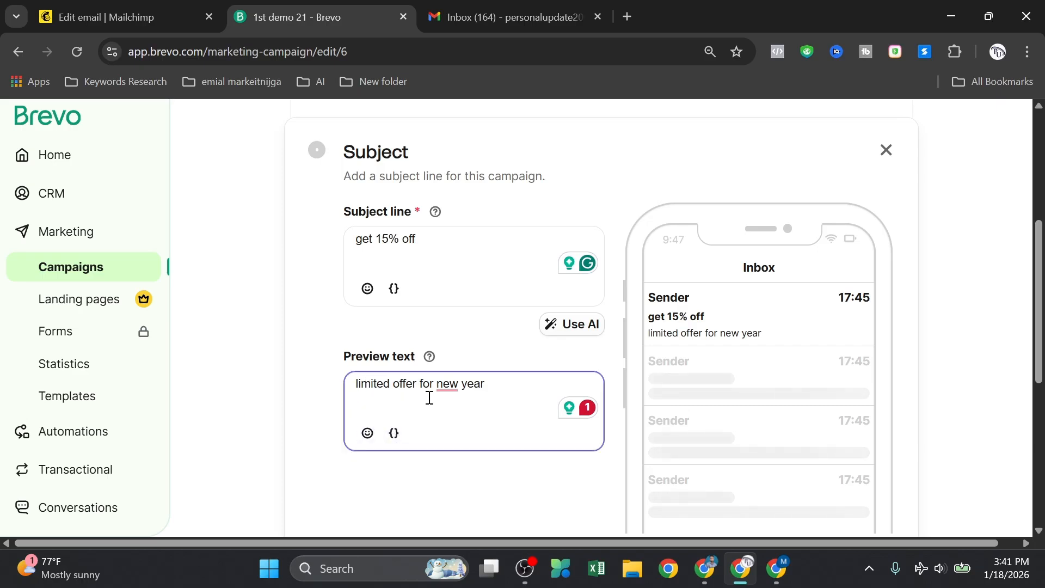
Step: Insert the FIRSTNAME variable before the preview text and save the subject settings
left_click(402, 433)
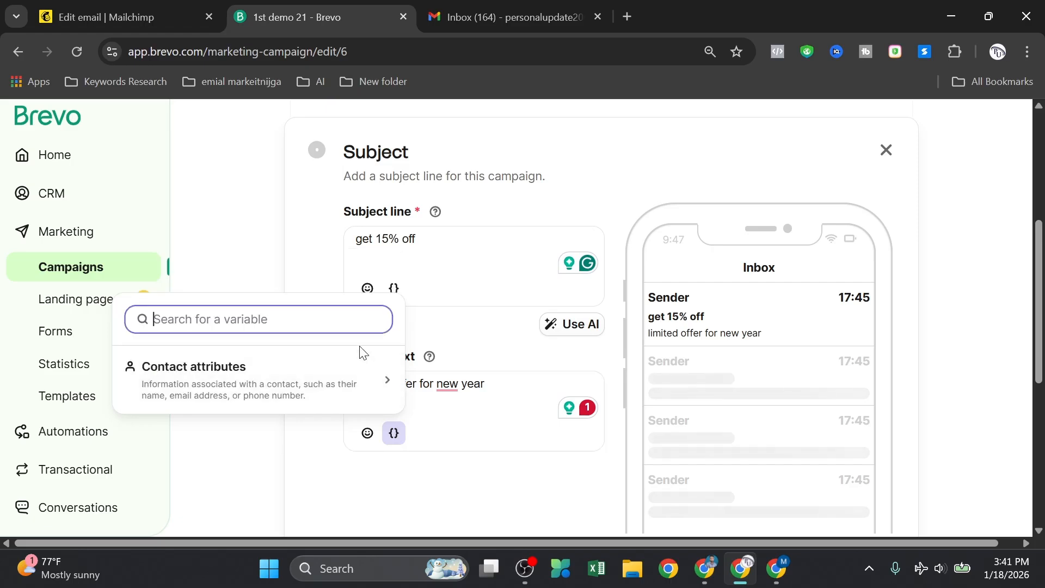
left_click(343, 376)
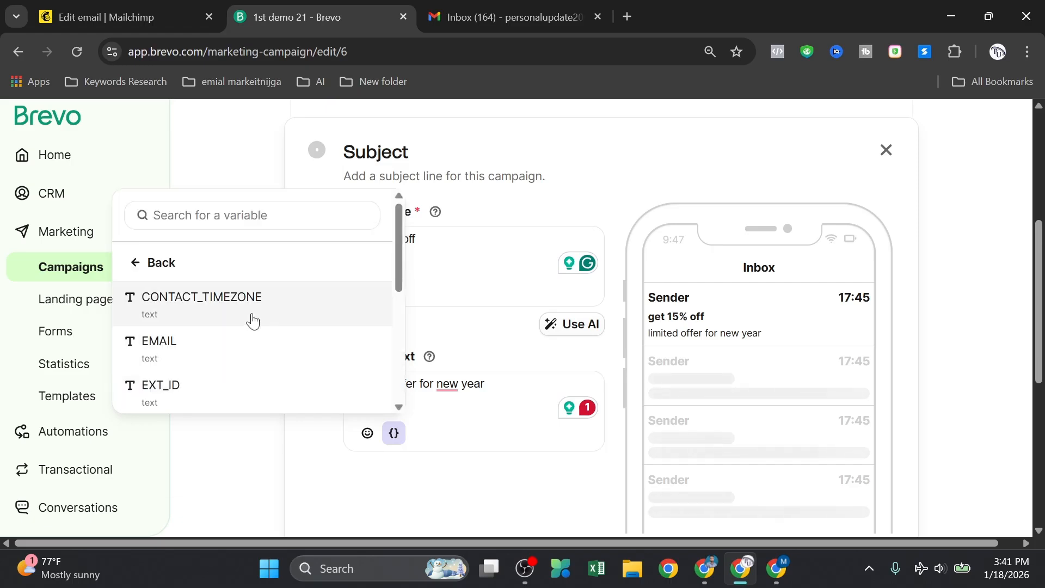
scroll(239, 320, "down", 2)
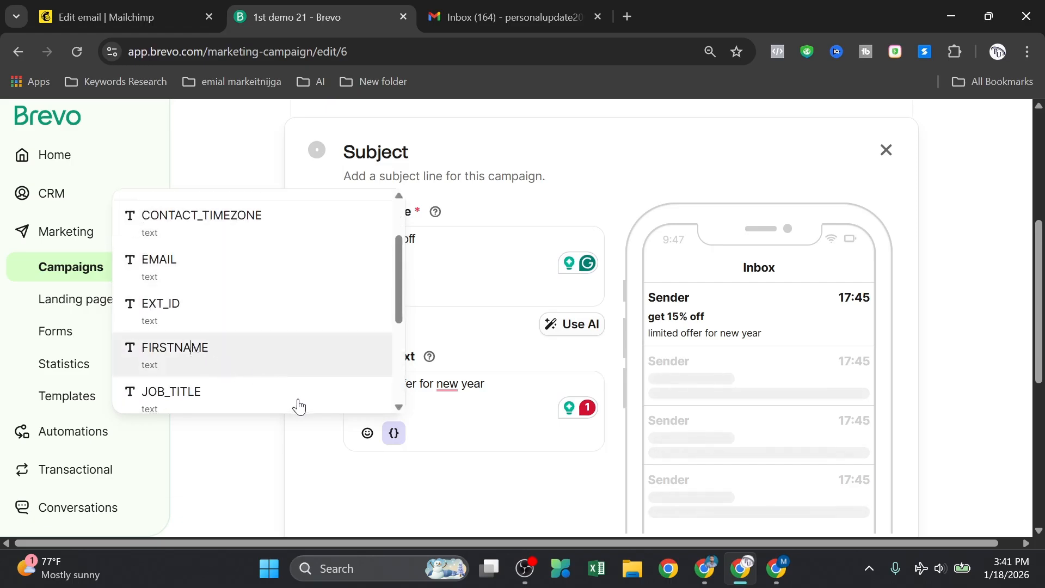
left_click(271, 367)
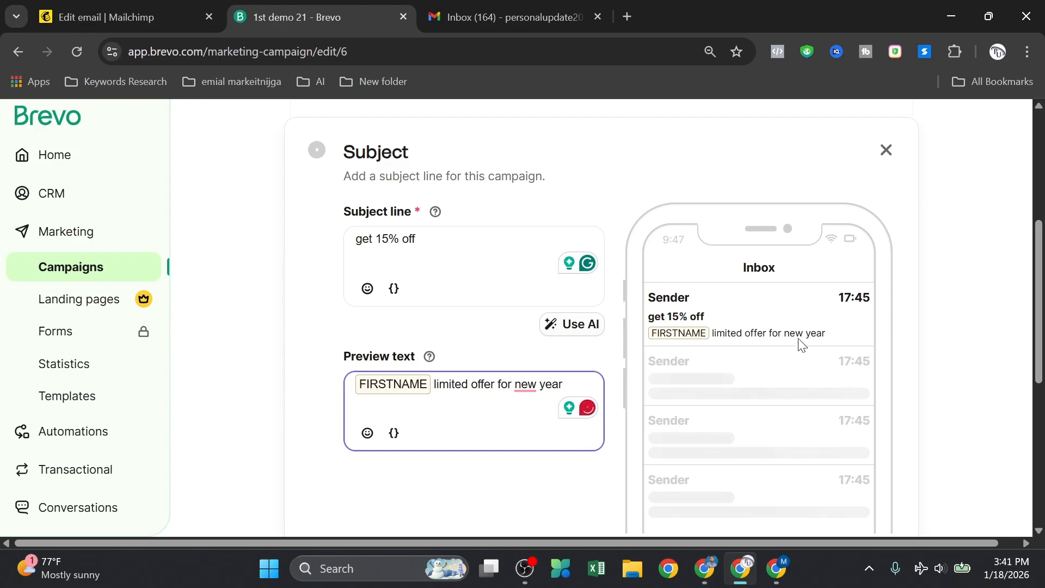
scroll(675, 346, "down", 3)
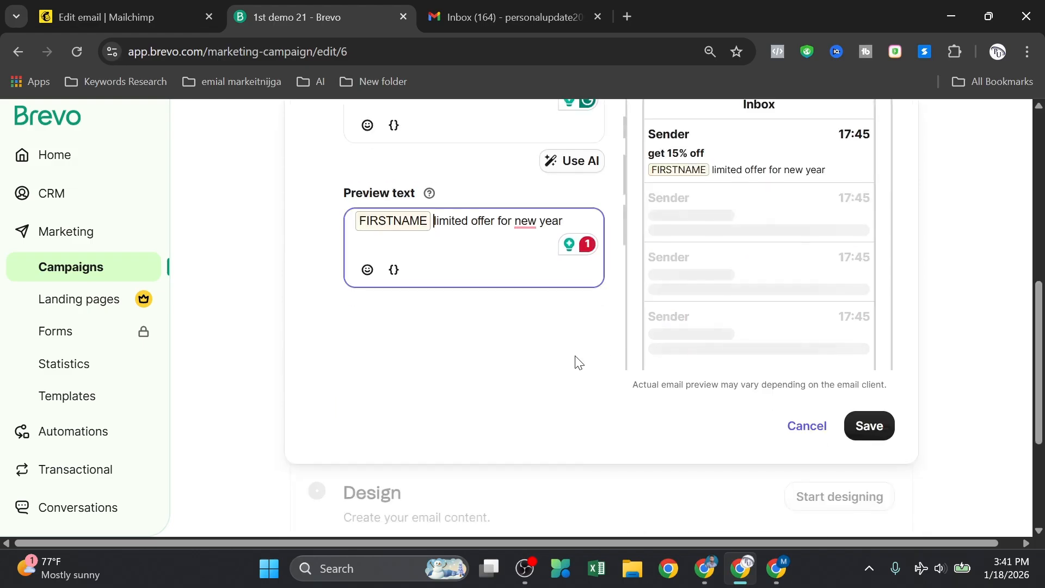
scroll(558, 357, "down", 1)
scroll(558, 355, "up", 6)
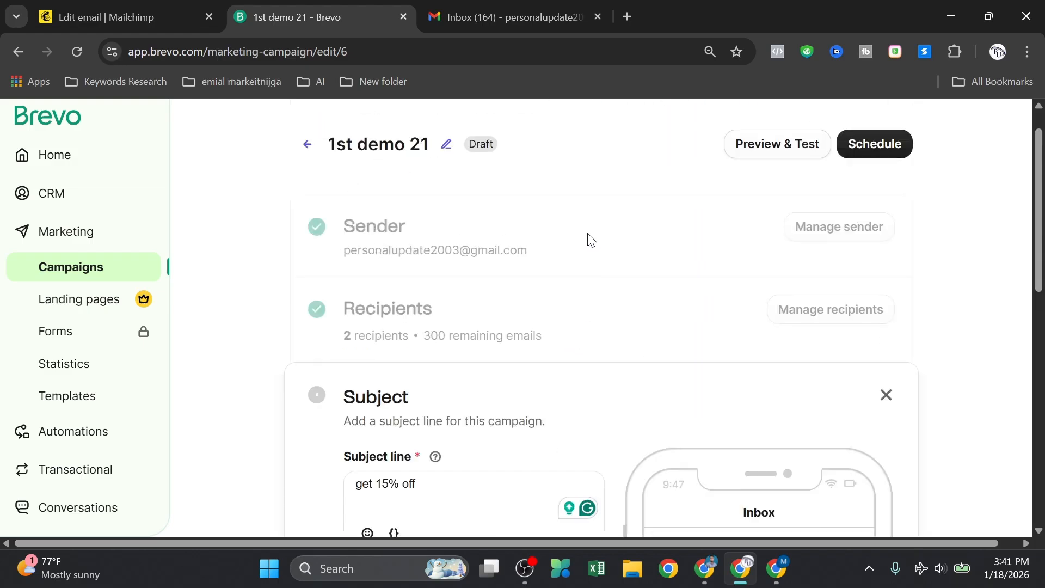
scroll(702, 418, "down", 5)
scroll(702, 418, "down", 4)
left_click(870, 223)
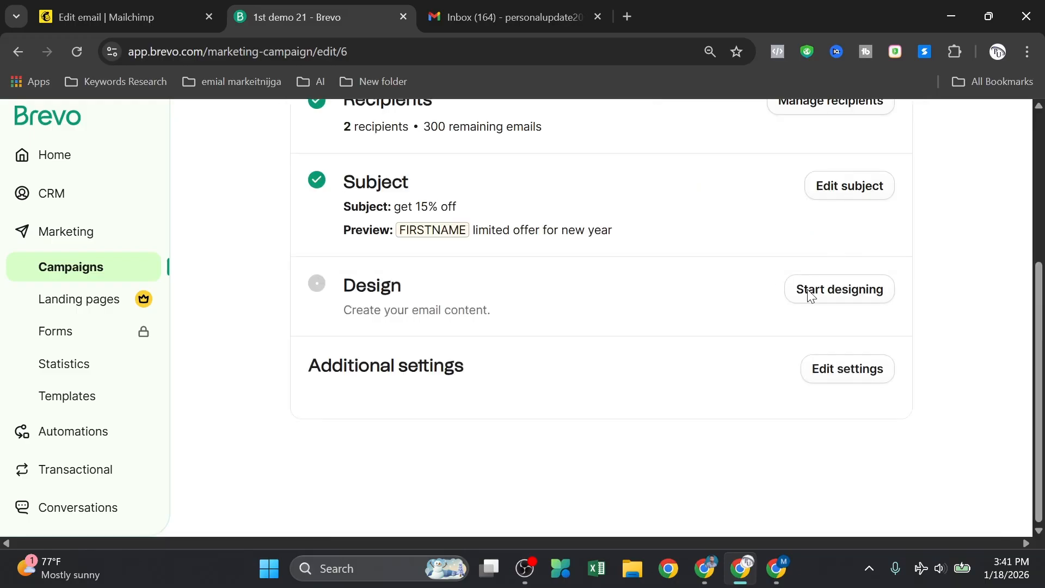
Step: Apply saved template #2, the FastForward PROMO15 email, as the design and save it
left_click(856, 294)
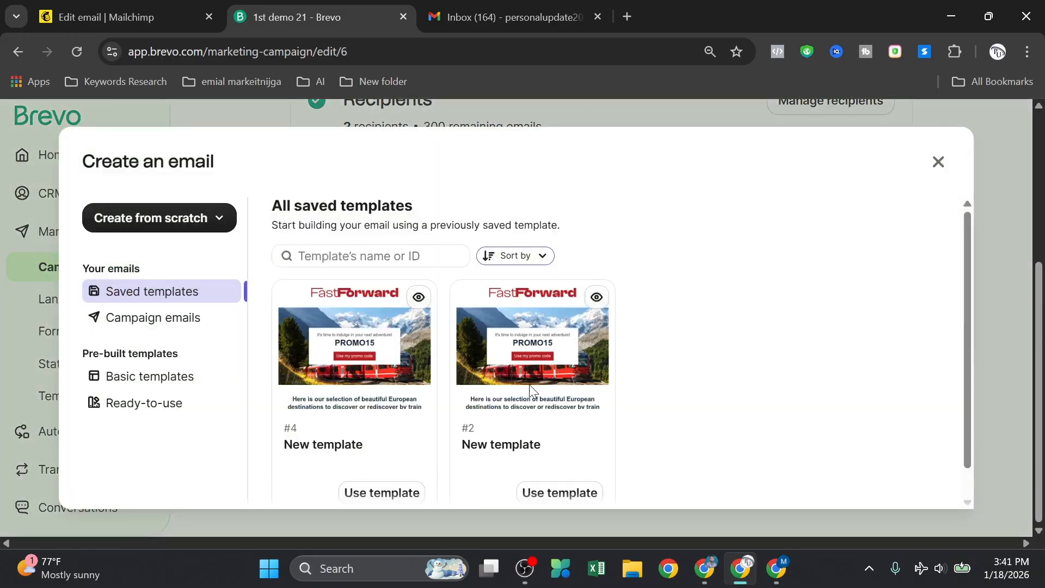
left_click(546, 492)
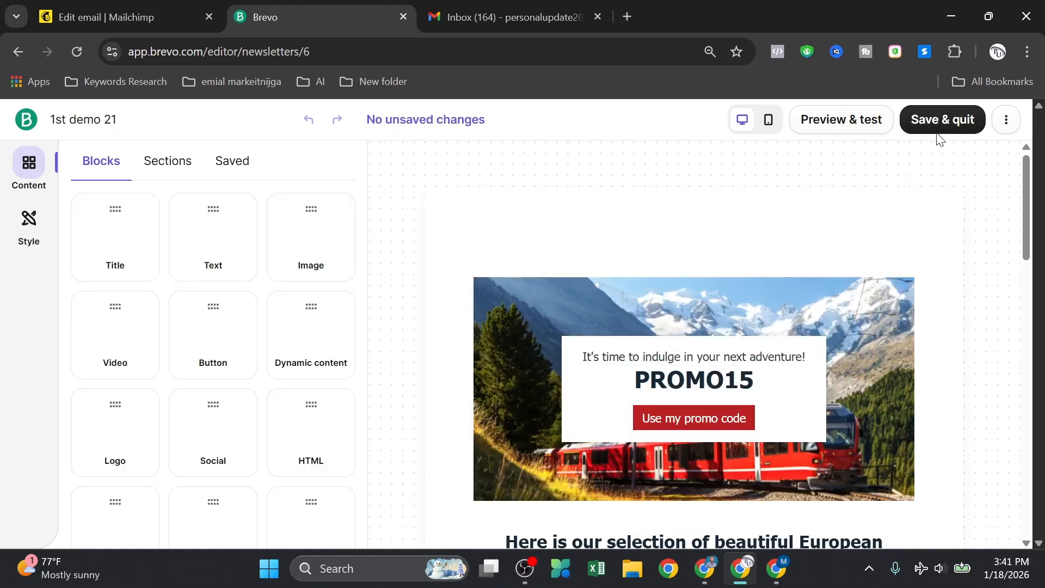
left_click(937, 127)
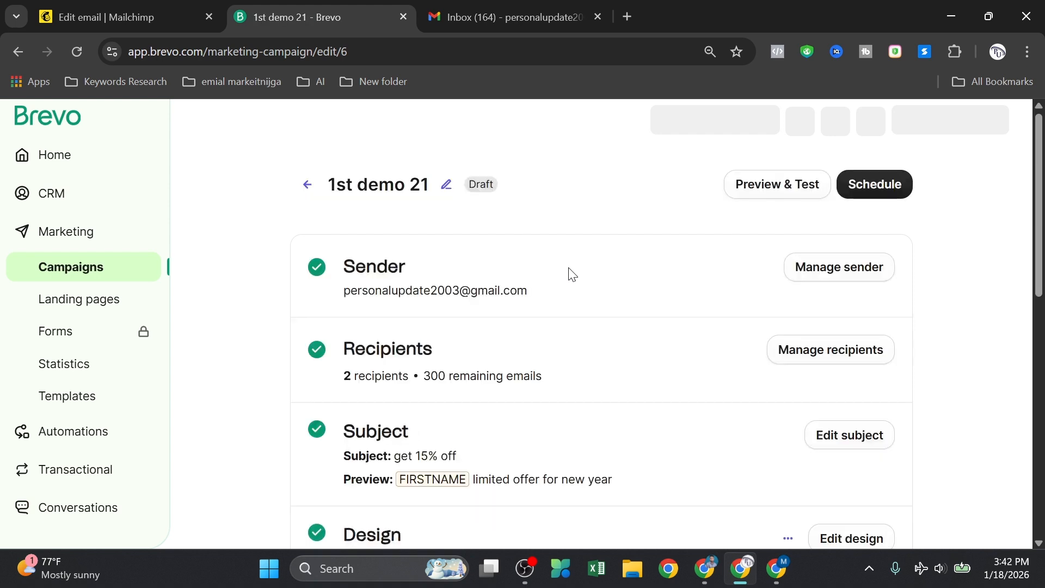
scroll(544, 327, "down", 10)
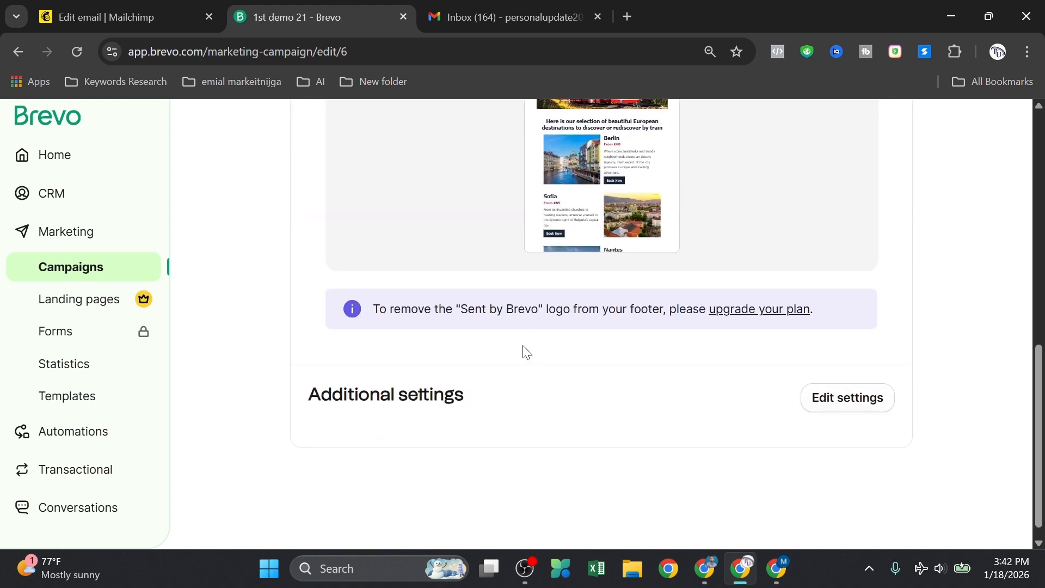
scroll(561, 358, "up", 3)
scroll(561, 358, "down", 3)
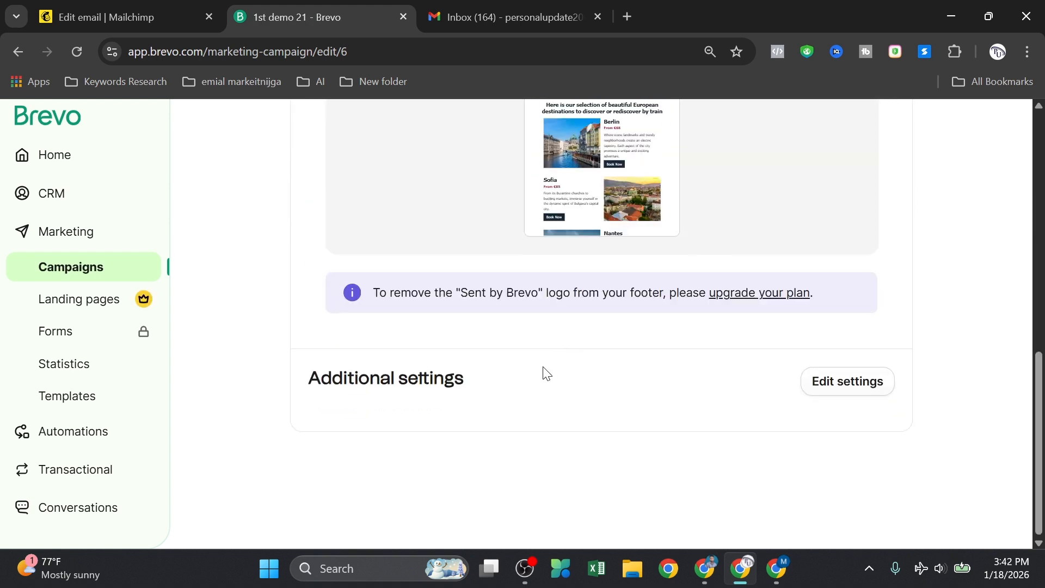
scroll(602, 381, "up", 10)
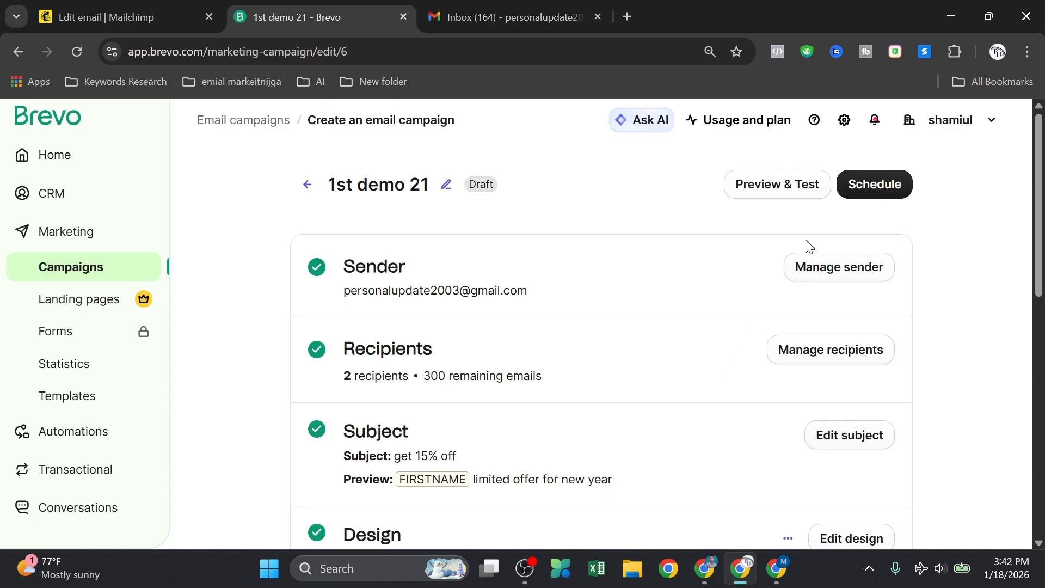
Step: Try scheduling '1st demo 21' and review the account-validation error and campaign summary
left_click(875, 187)
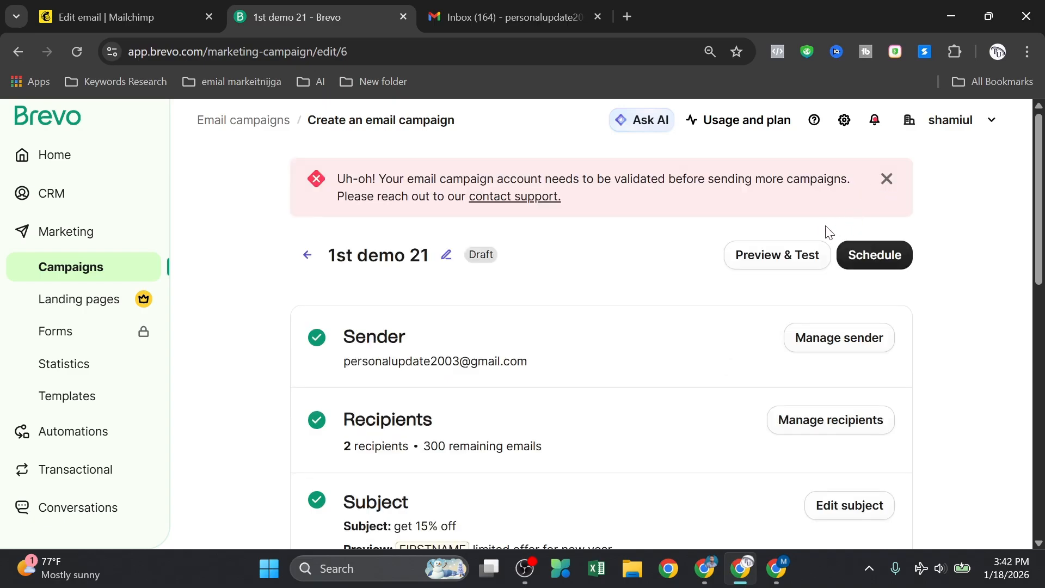
scroll(539, 214, "down", 1)
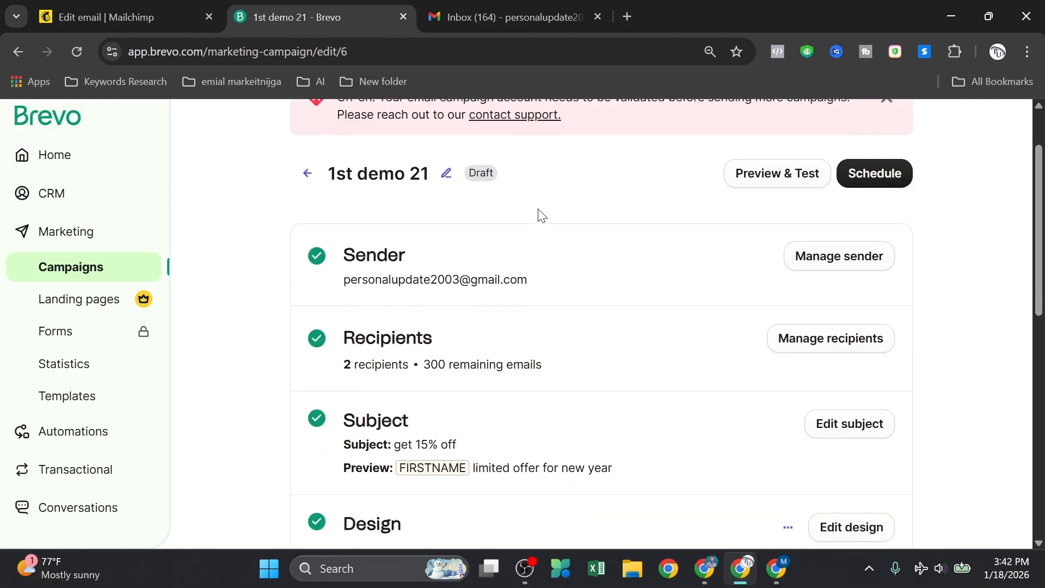
scroll(551, 227, "down", 5)
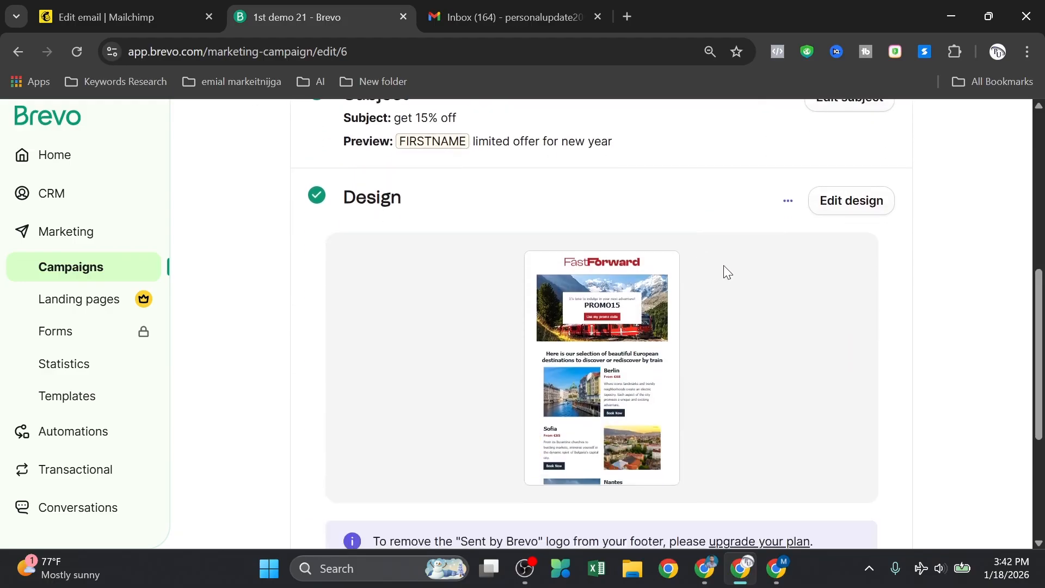
scroll(364, 218, "down", 3)
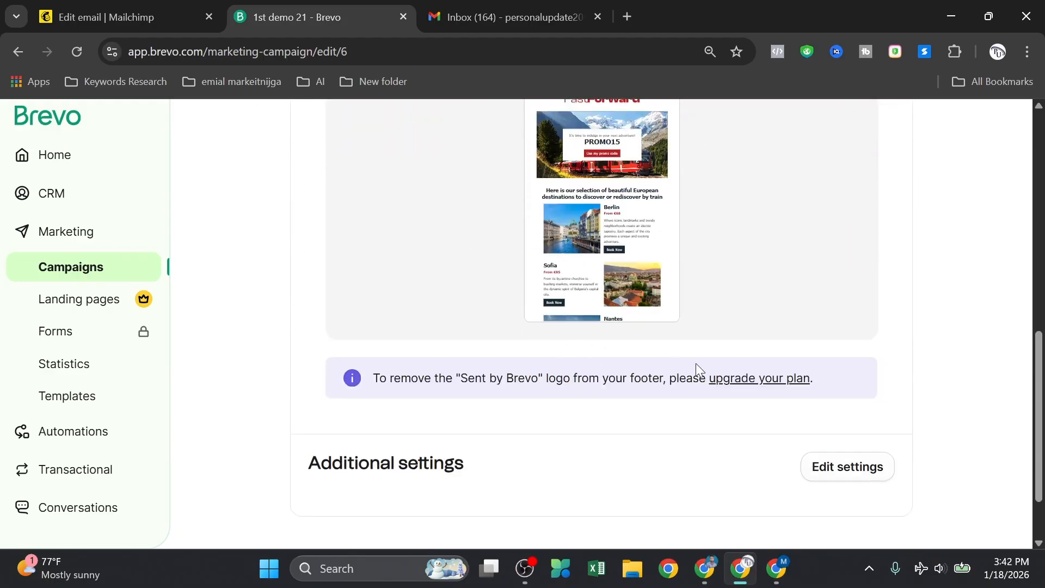
mouse_move(597, 288)
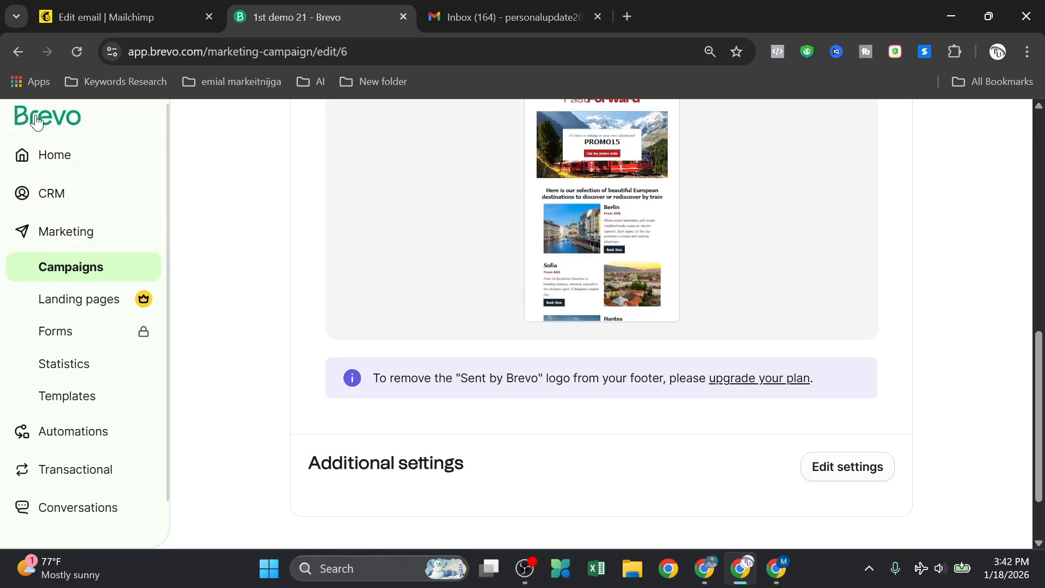
mouse_move(590, 311)
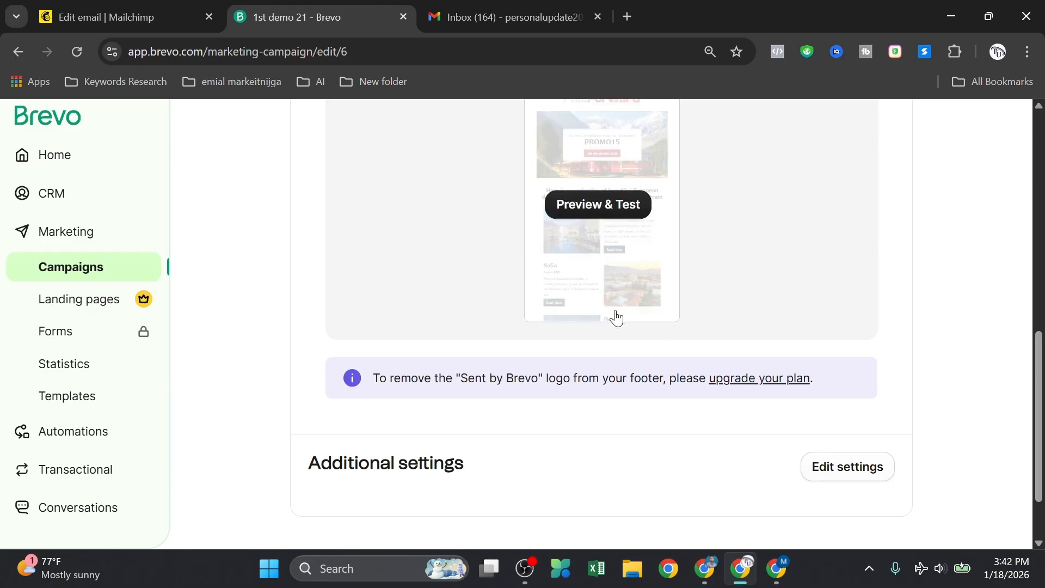
scroll(670, 367, "down", 2)
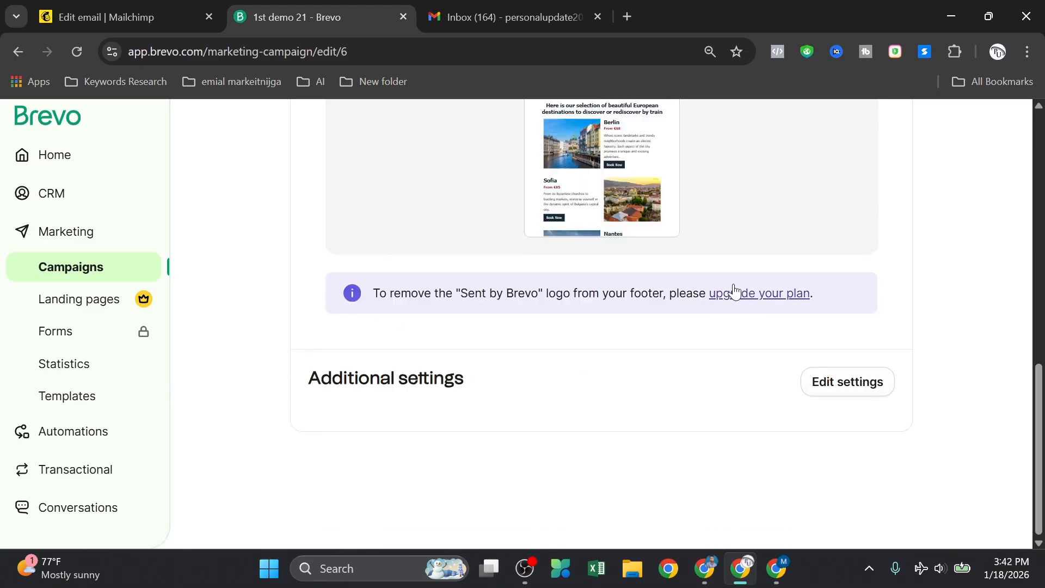
scroll(726, 334, "up", 15)
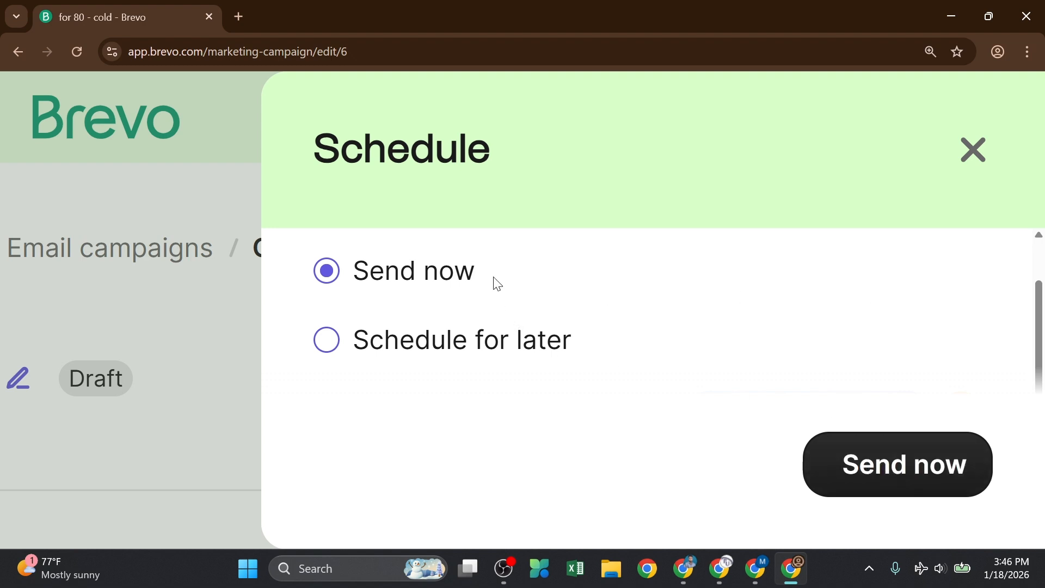
Step: Minimise the other schedule window and retry scheduling '1st demo 21', still blocked by validation
scroll(475, 239, "up", 1)
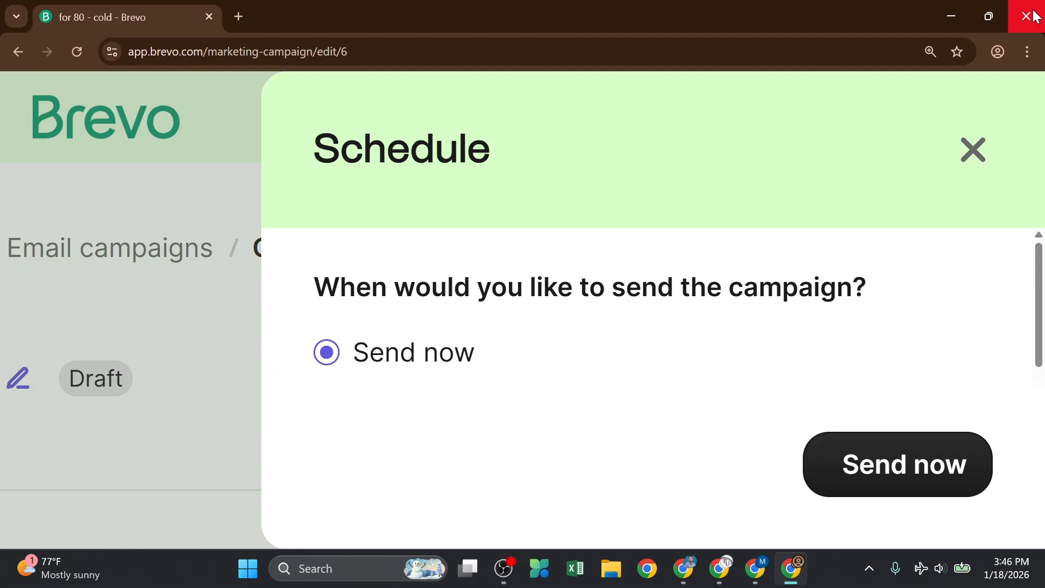
left_click(950, 14)
scroll(643, 252, "up", 8)
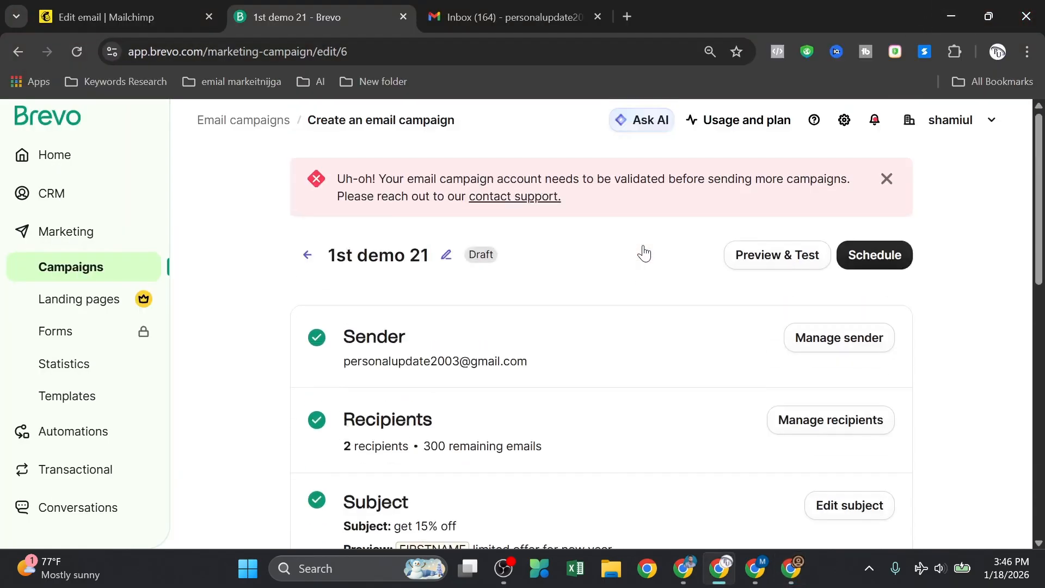
left_click(879, 256)
scroll(547, 224, "down", 1)
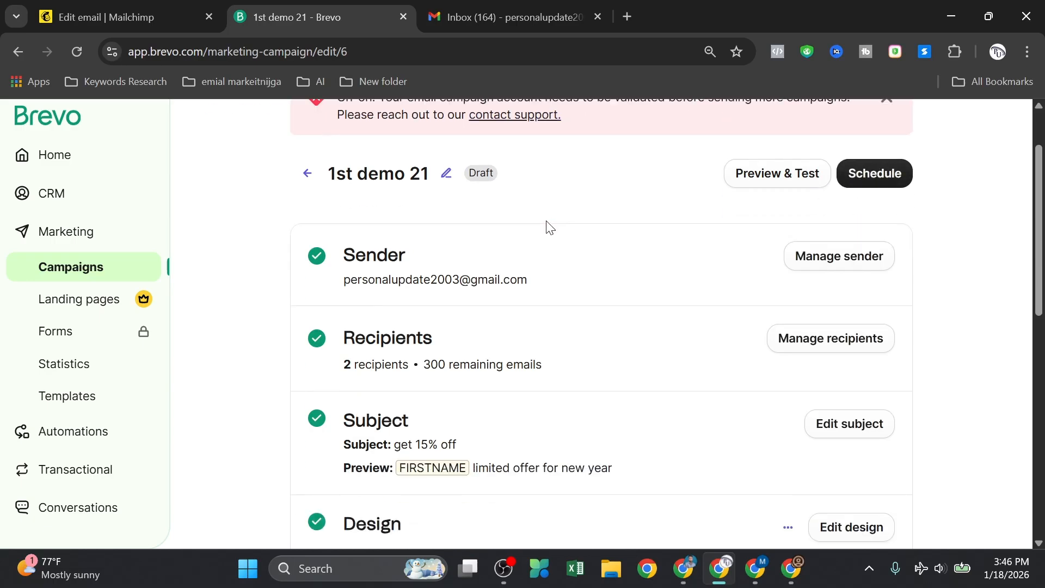
scroll(547, 223, "down", 1)
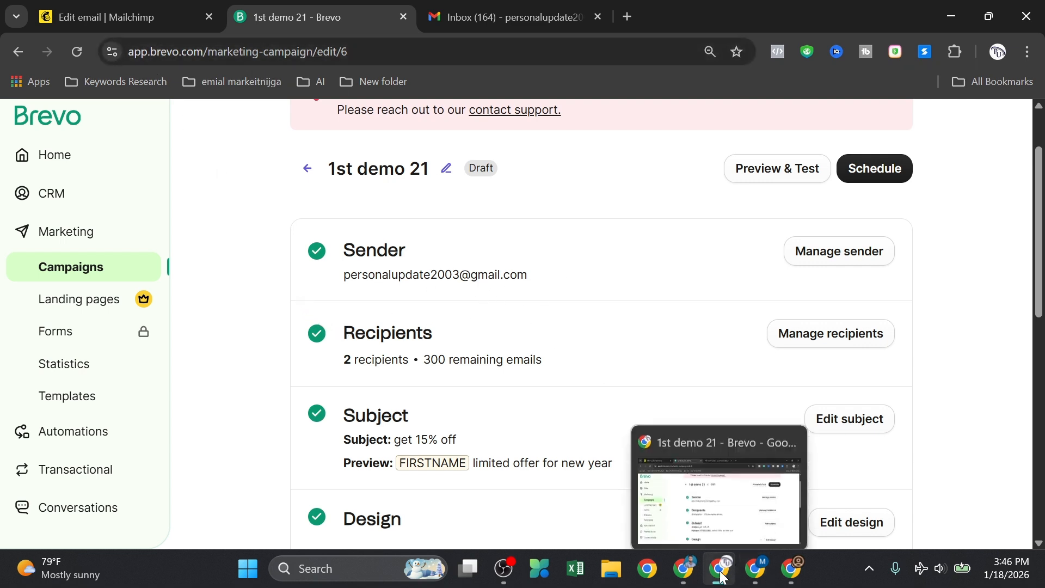
Step: Review the module doc's outline, highlighting the 'Email template design' and 'a/b testing' lines
left_click(686, 564)
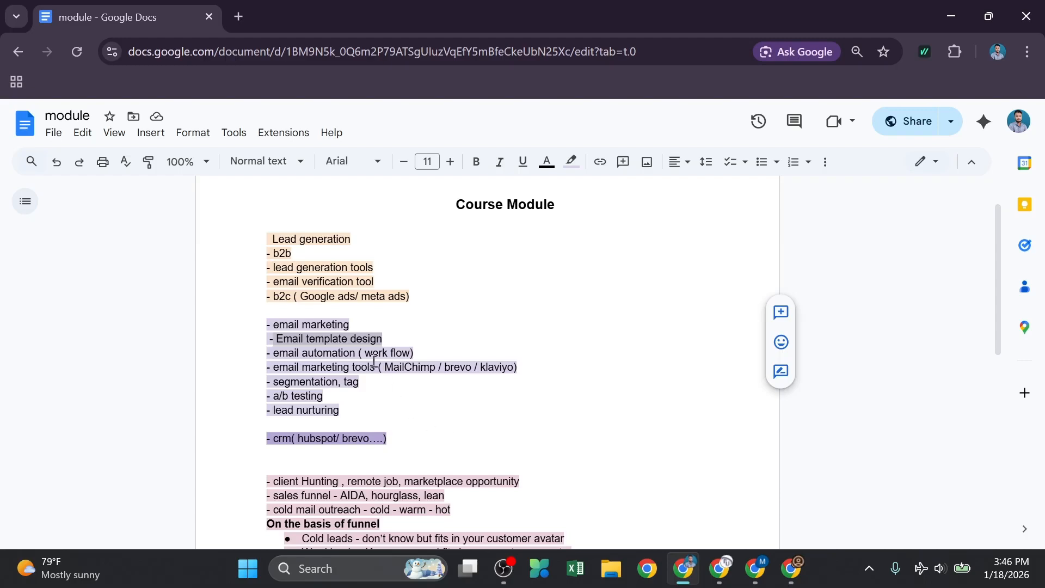
triple_click(309, 341)
left_click(305, 364)
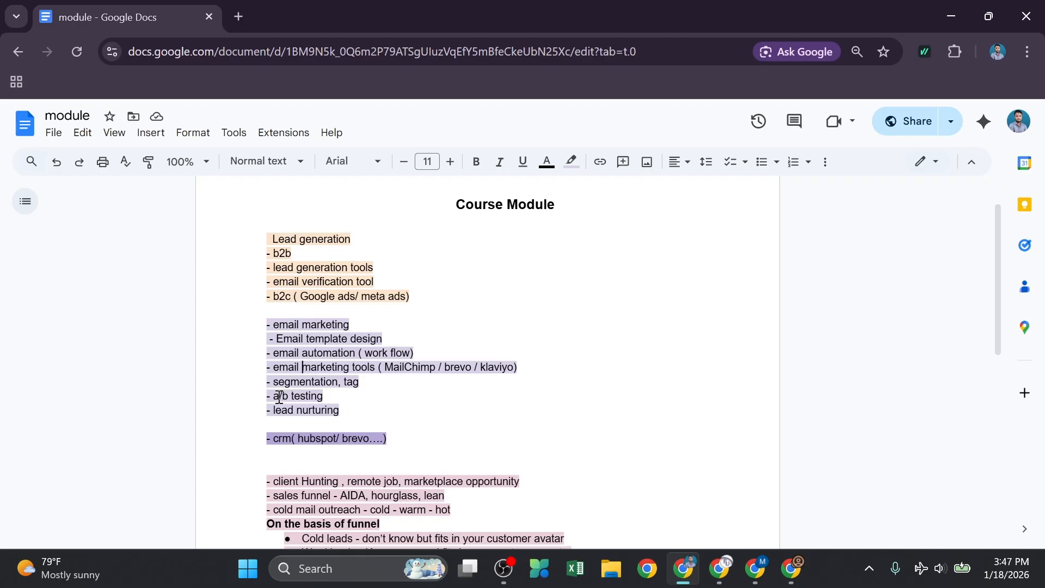
left_click_drag(275, 397, 321, 396)
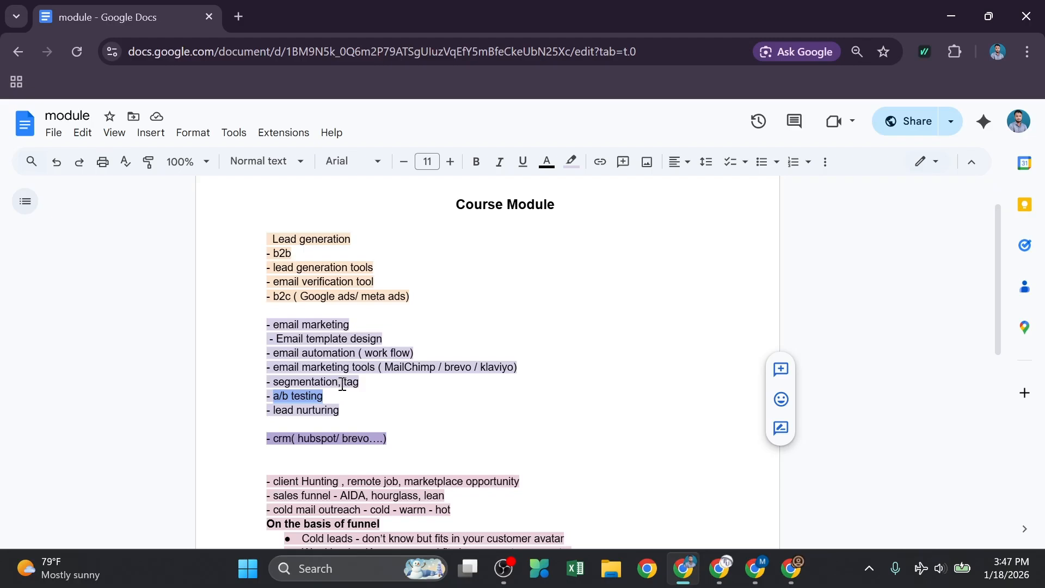
left_click(341, 380)
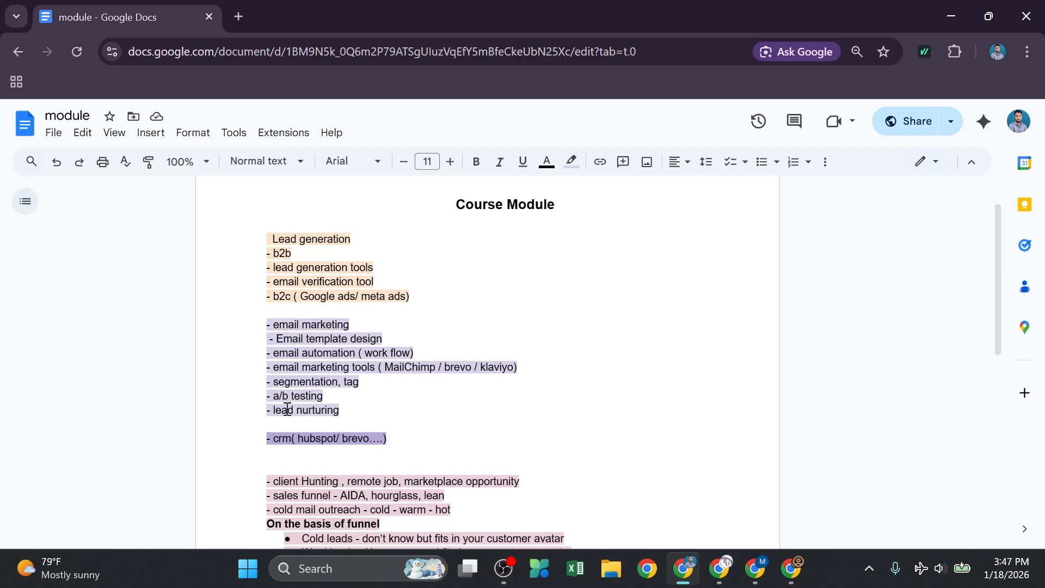